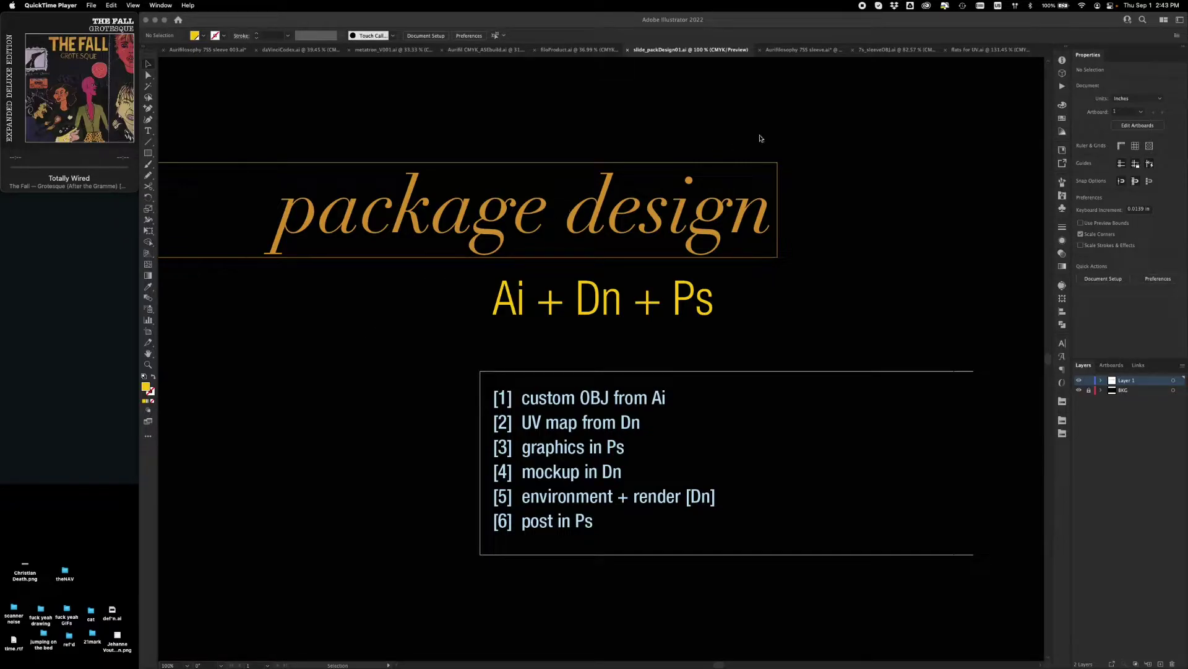
Step: View the Aurifilosophy 7SS sleeve template, and make the mocks x2 layer visible in the Aurifilosophy 7SS sleeve 003 document
click(779, 53)
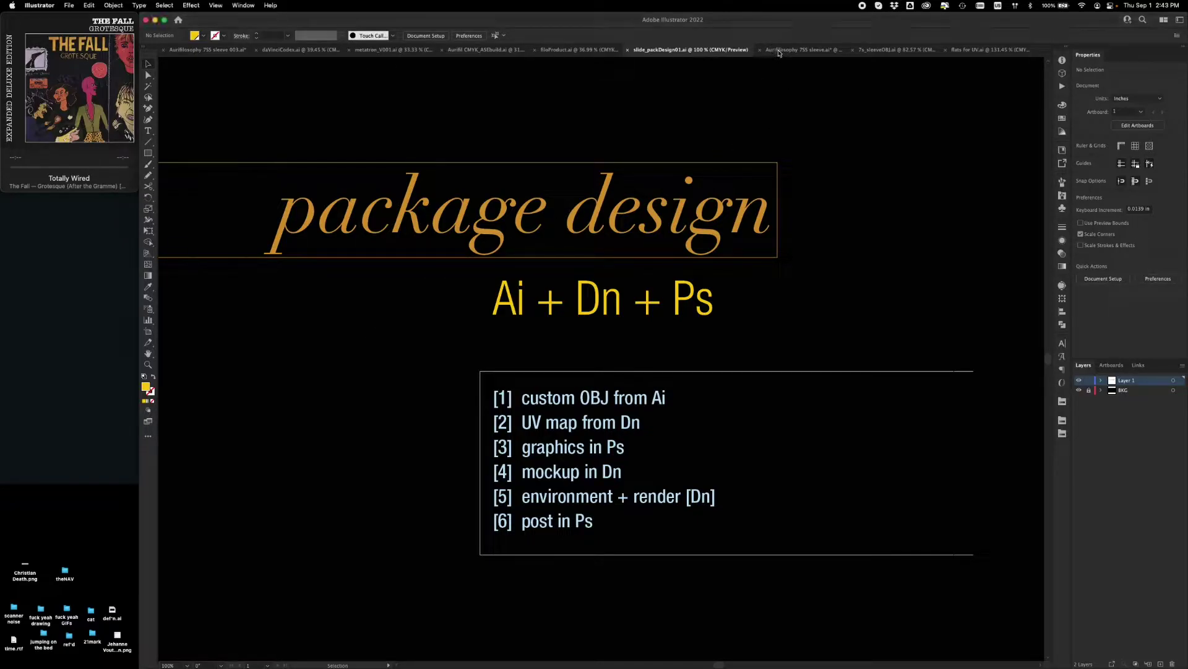
click(779, 51)
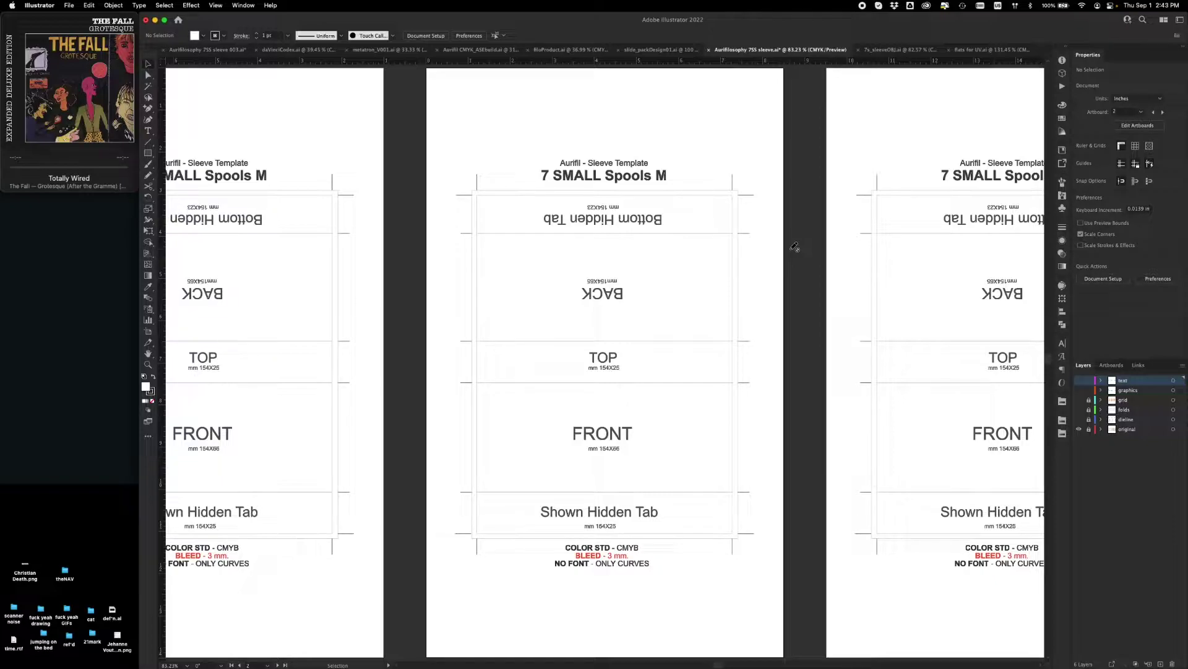
click(210, 50)
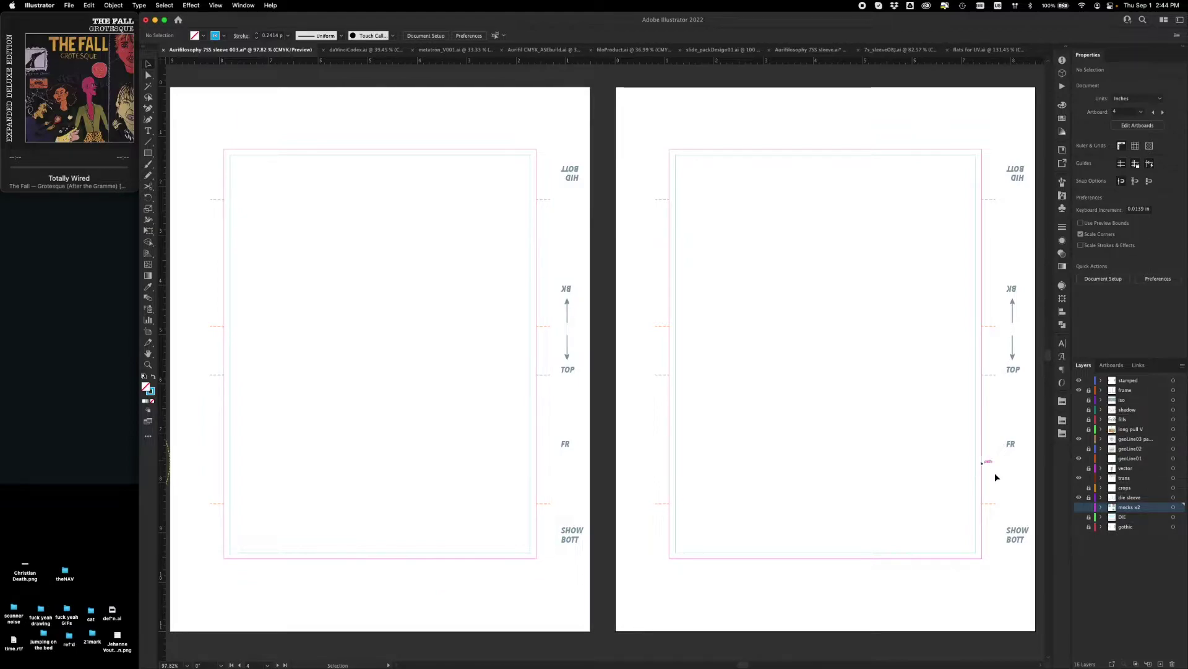
click(1078, 488)
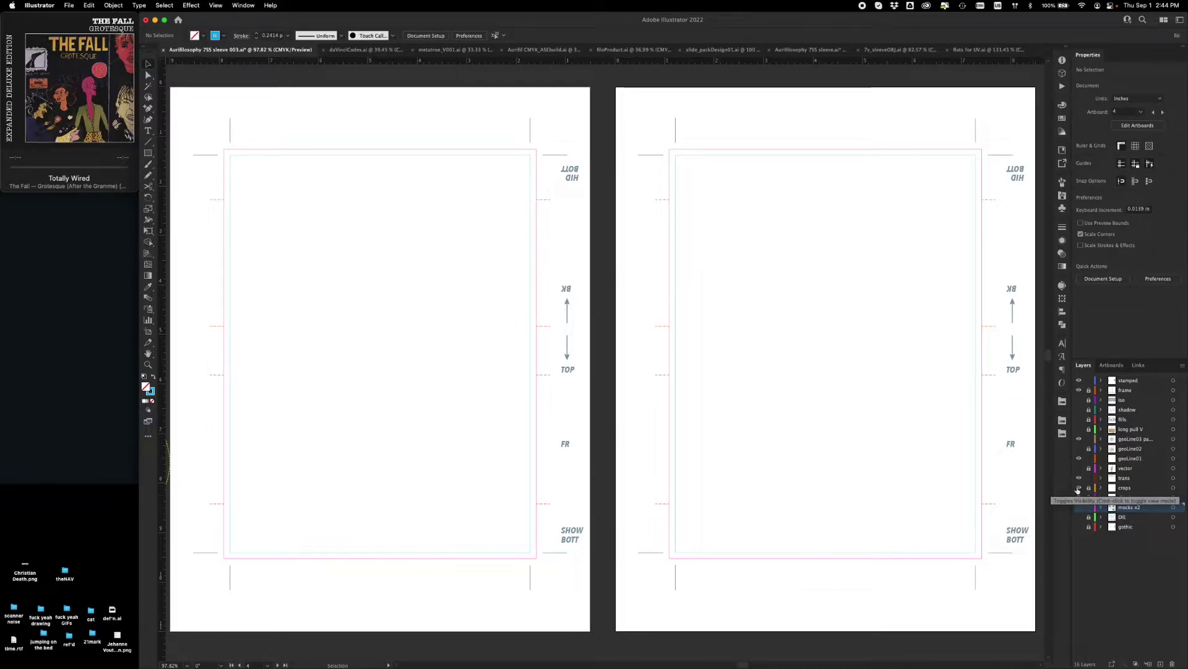
click(1079, 488)
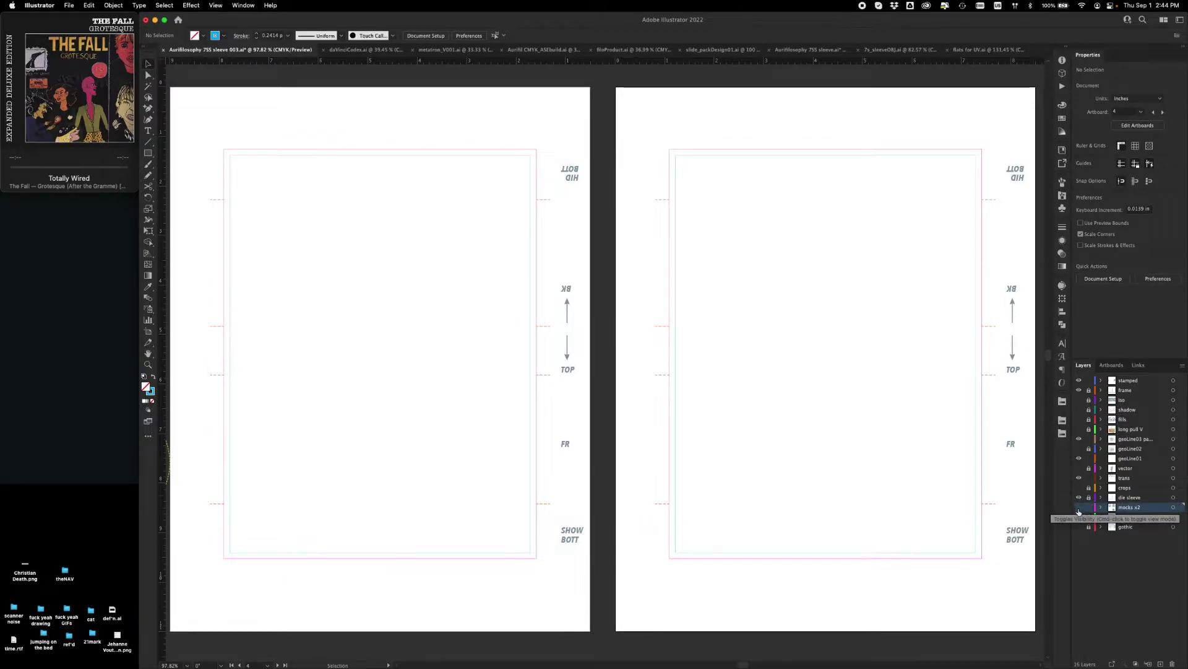
click(1079, 507)
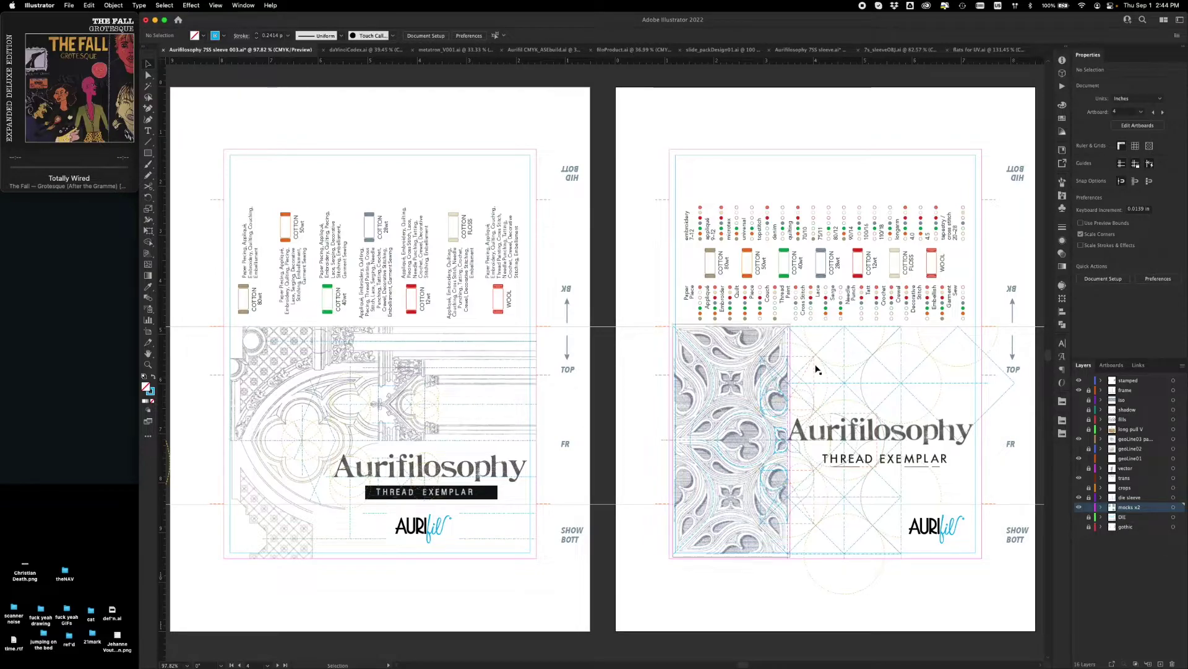
Step: View the two flat sleeve artworks in the flats for UV document
click(964, 54)
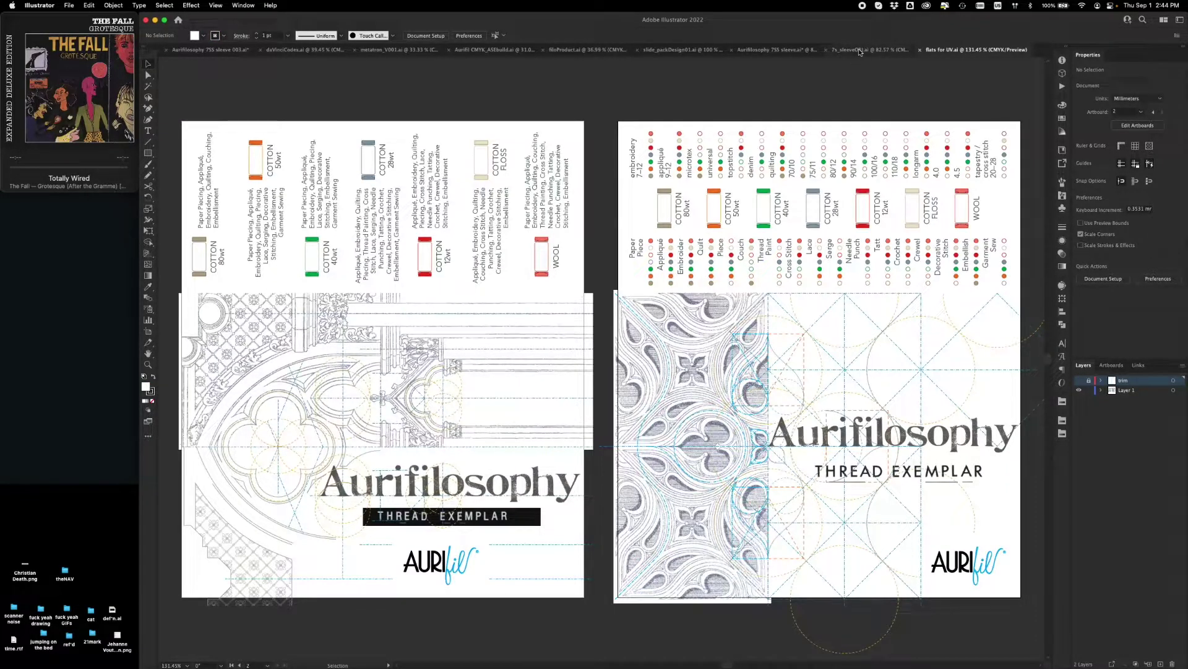
click(860, 53)
click(984, 49)
click(69, 5)
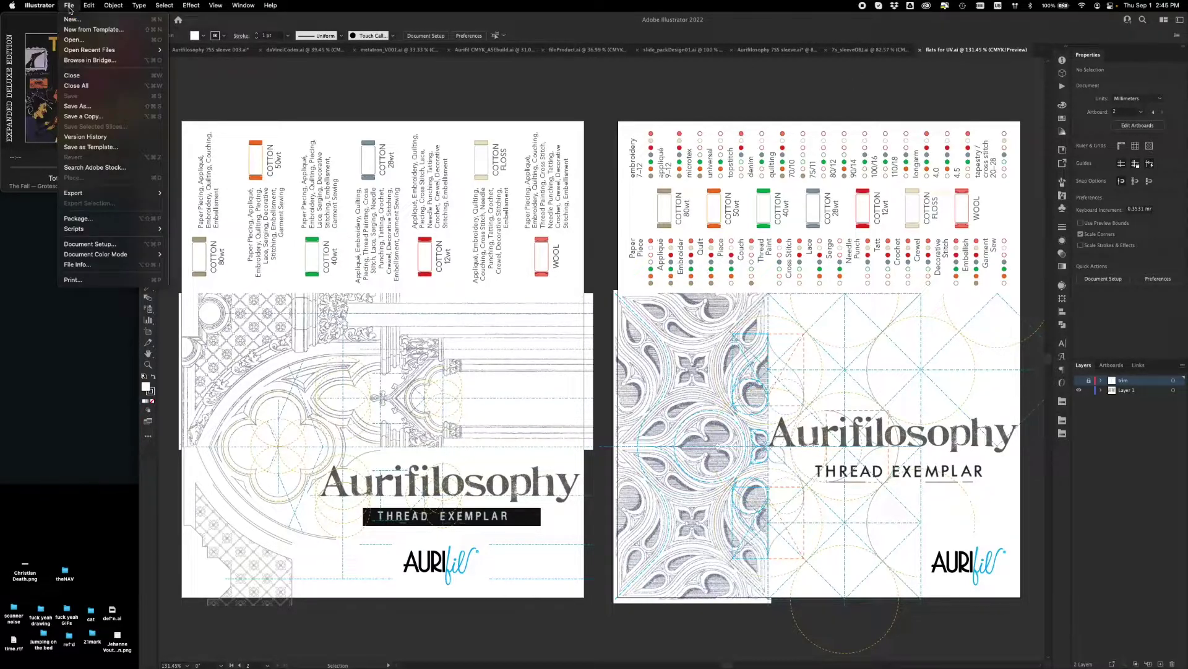
mouse_move(96, 193)
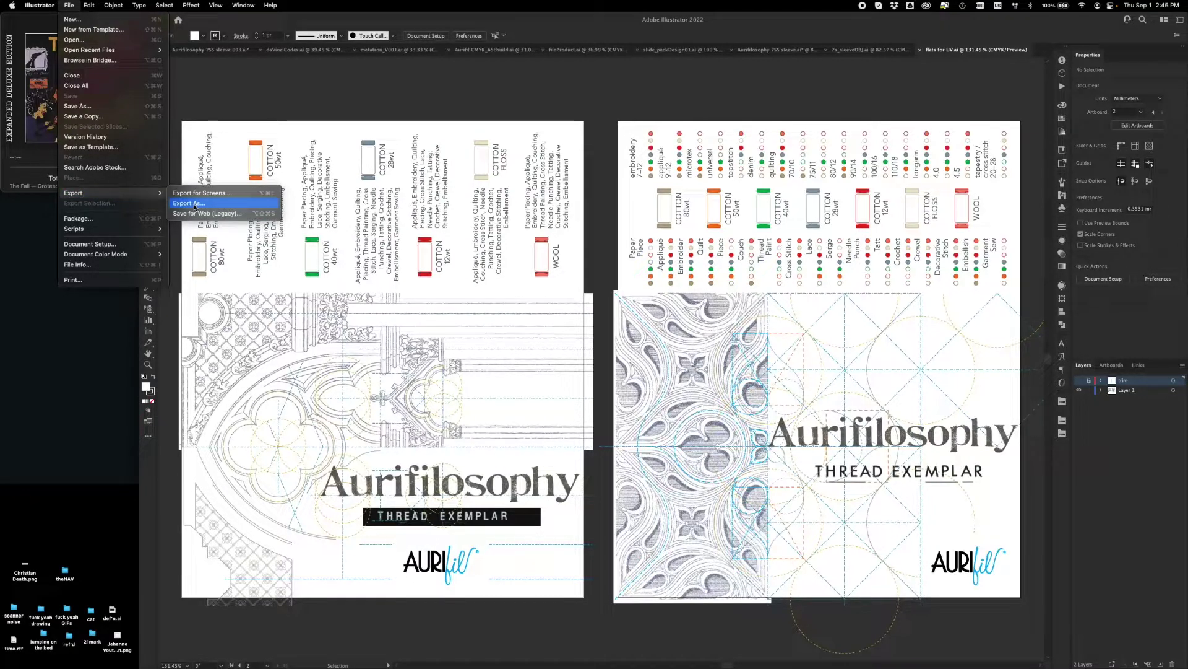
click(195, 205)
click(559, 297)
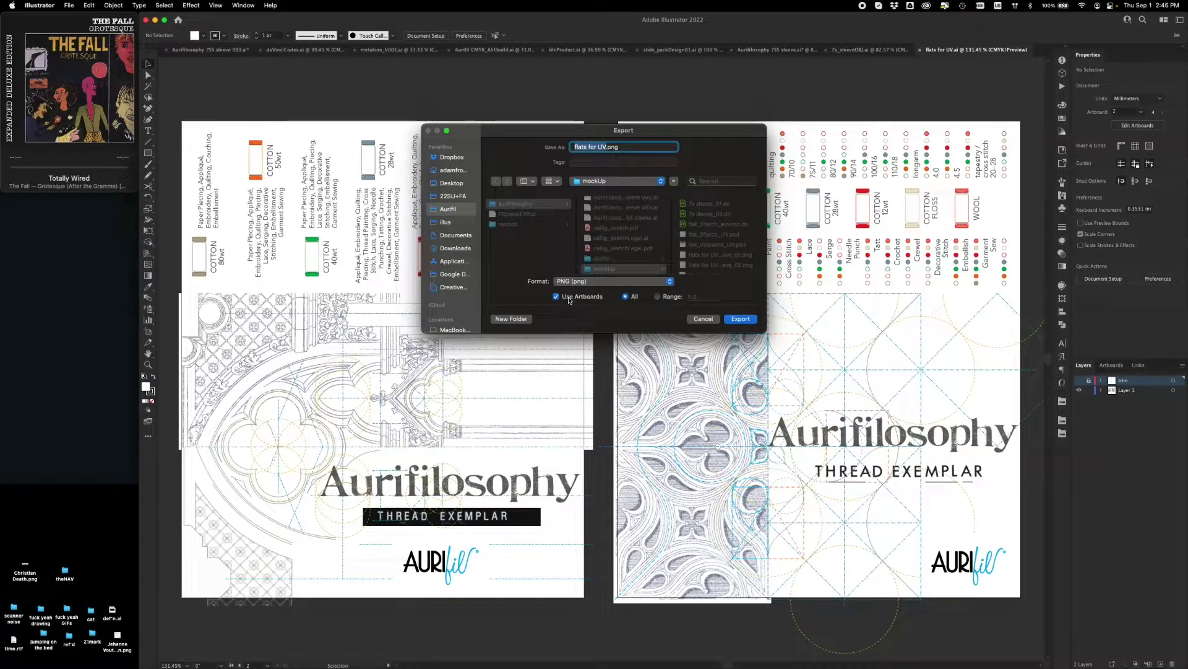
click(703, 318)
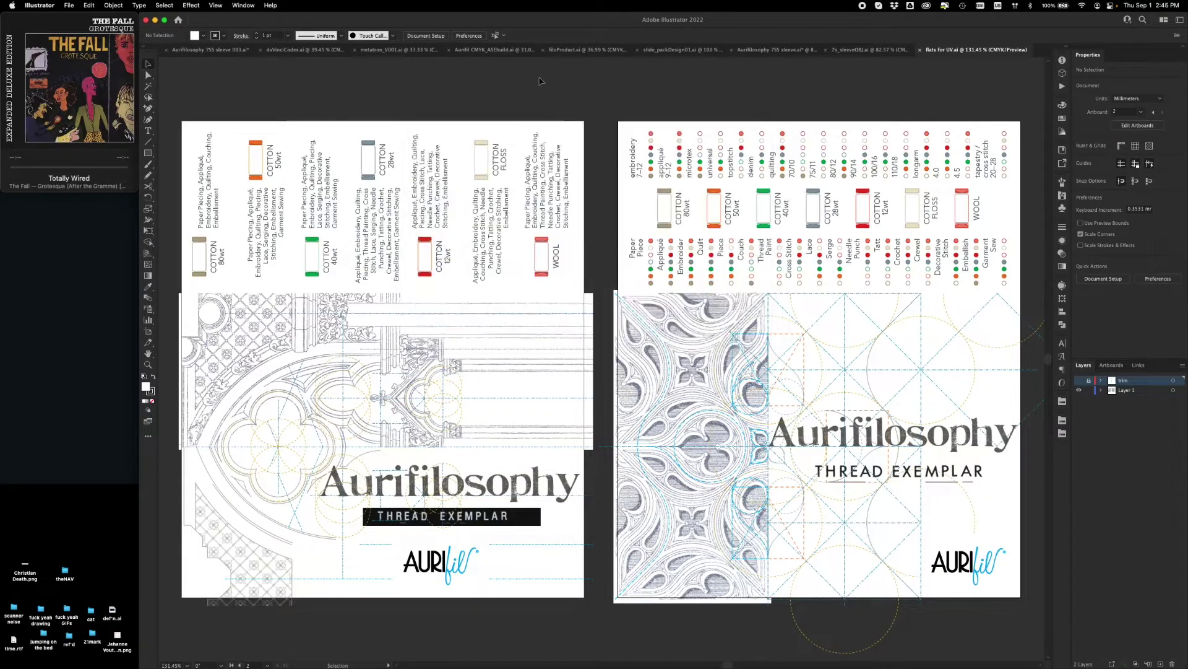
Step: In the 7s_sleeveOBJ document, rotate the existing 3D box freely around its axes and move it below the artboard
click(854, 50)
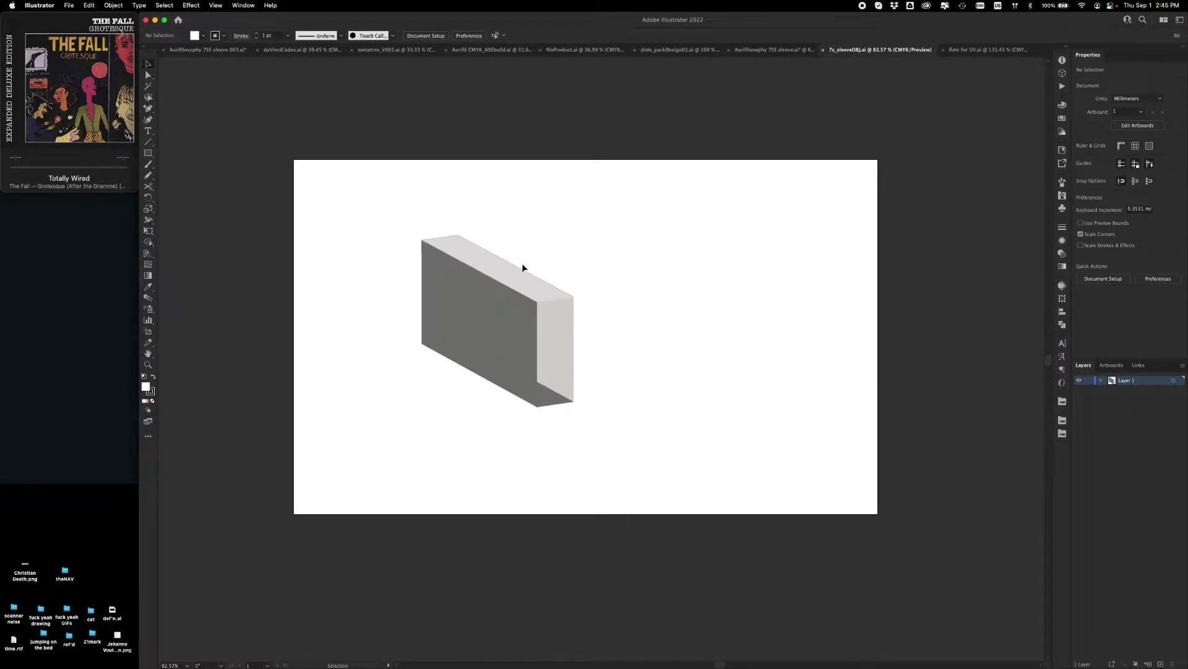
click(503, 310)
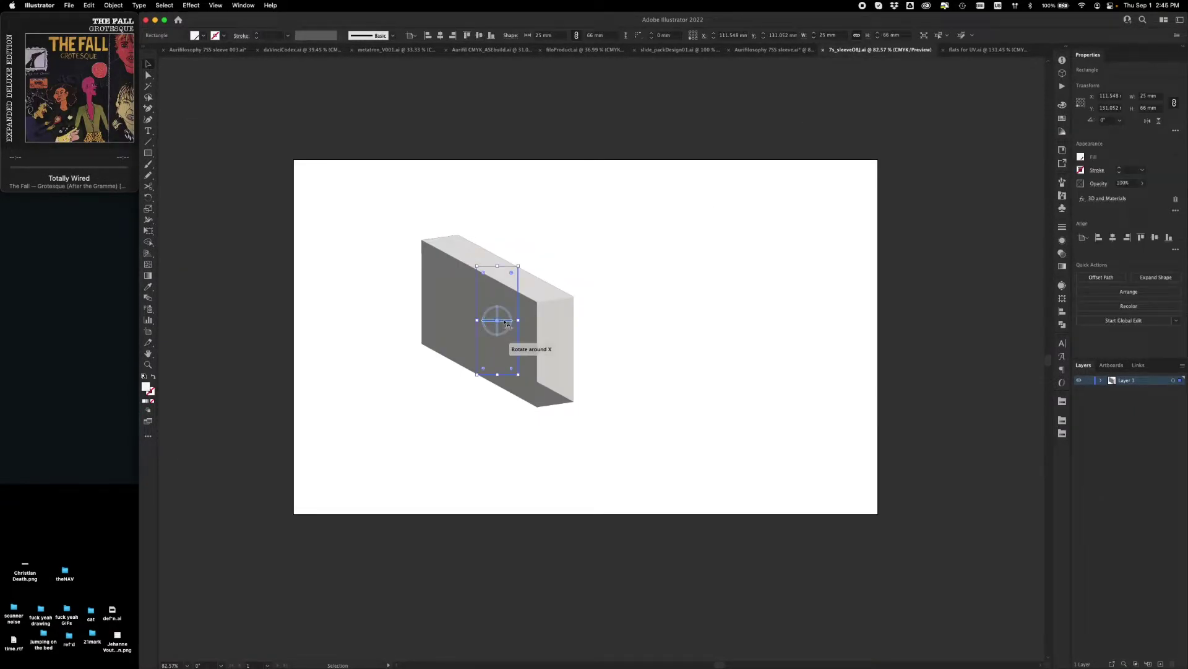
drag(507, 323, 486, 308)
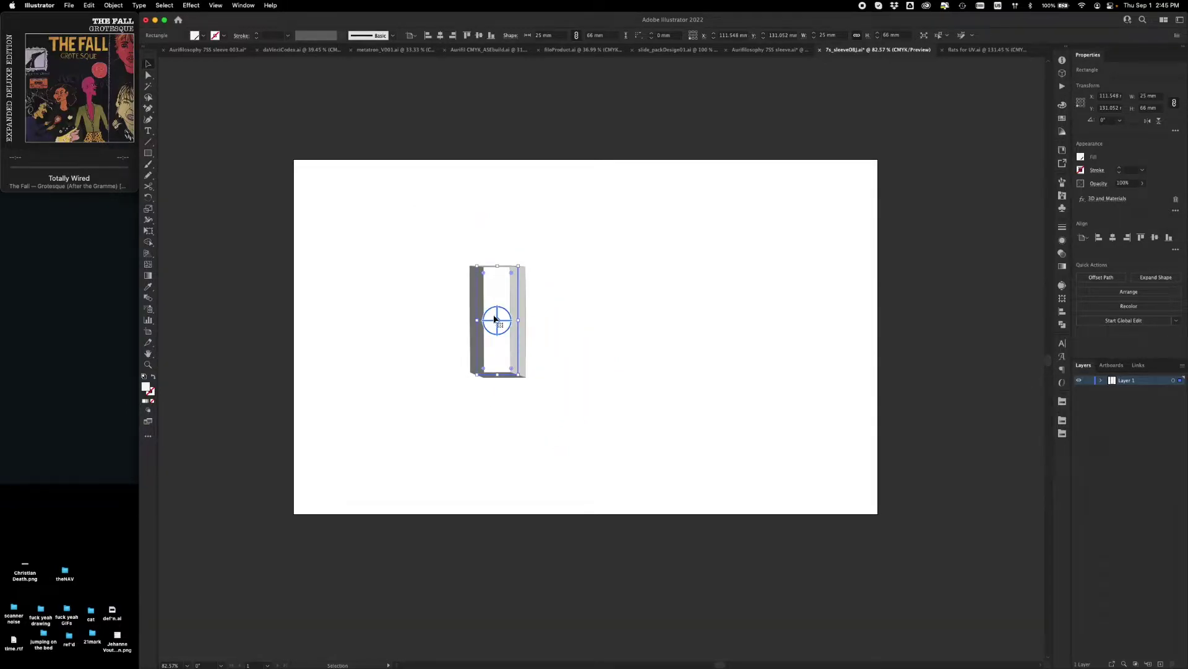
drag(498, 321, 510, 334)
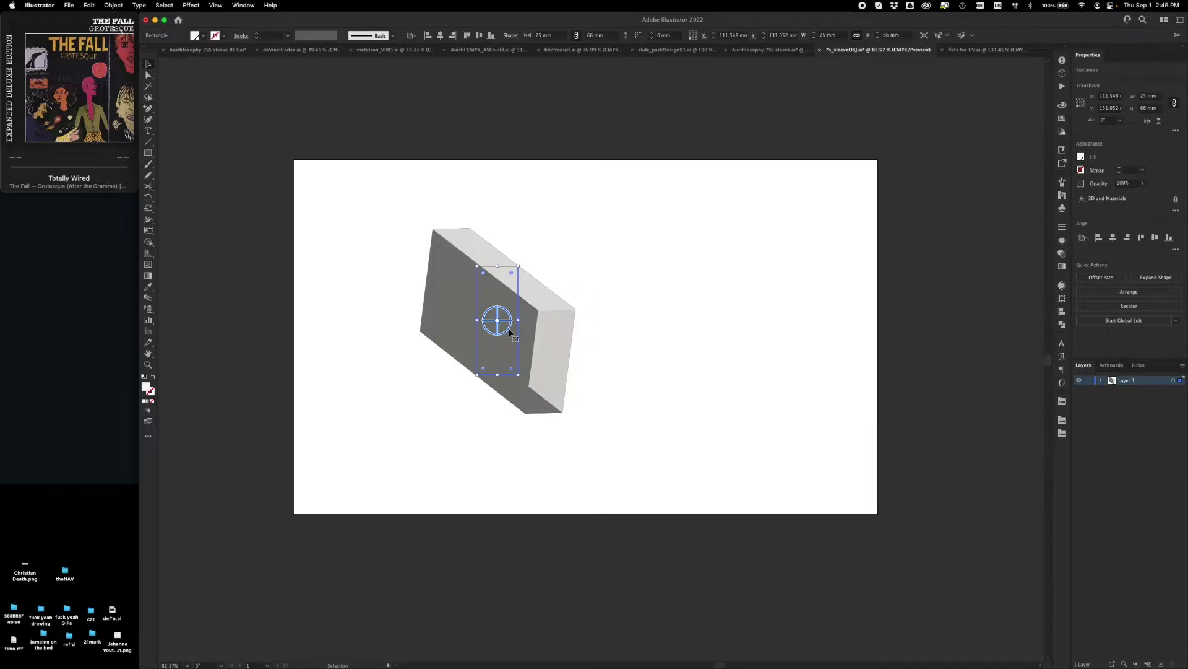
mouse_move(497, 322)
mouse_down()
mouse_move(531, 306)
mouse_move(497, 319)
mouse_move(492, 432)
mouse_move(511, 319)
mouse_move(503, 332)
mouse_up()
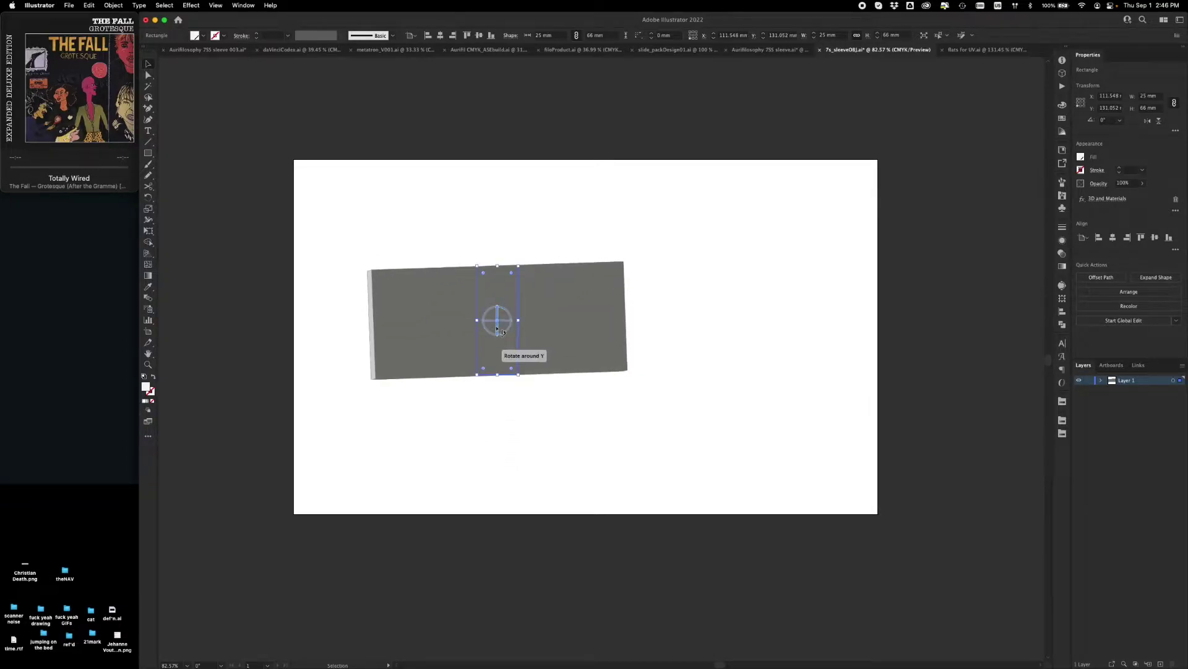
drag(491, 330, 487, 312)
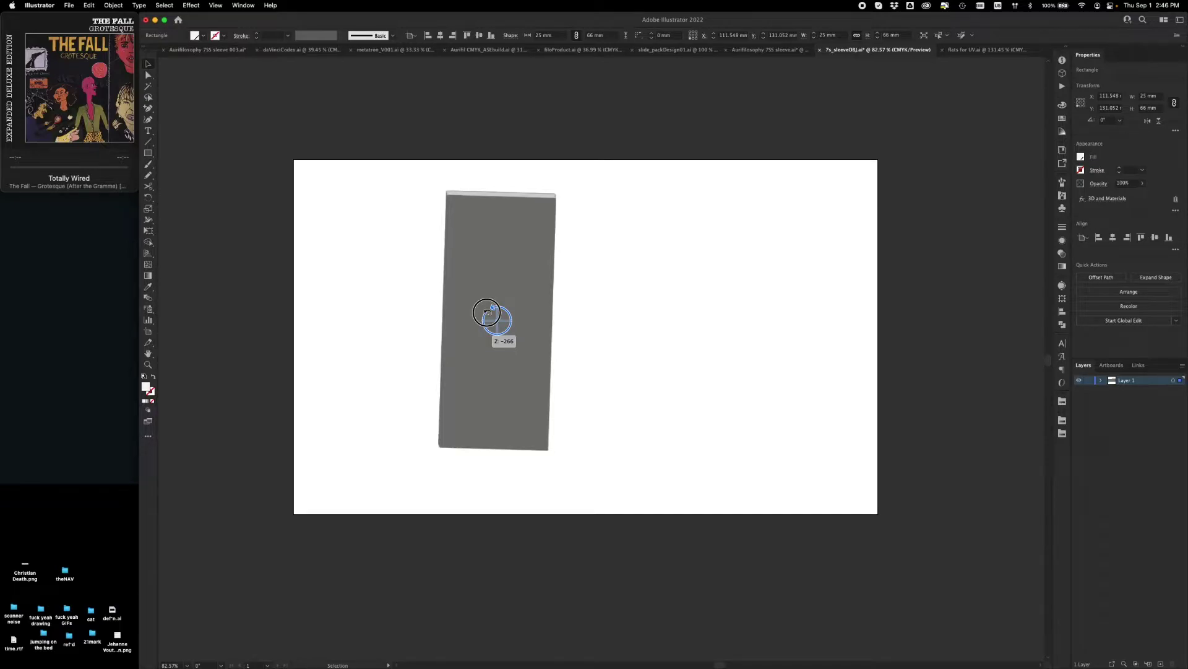
drag(487, 312, 487, 339)
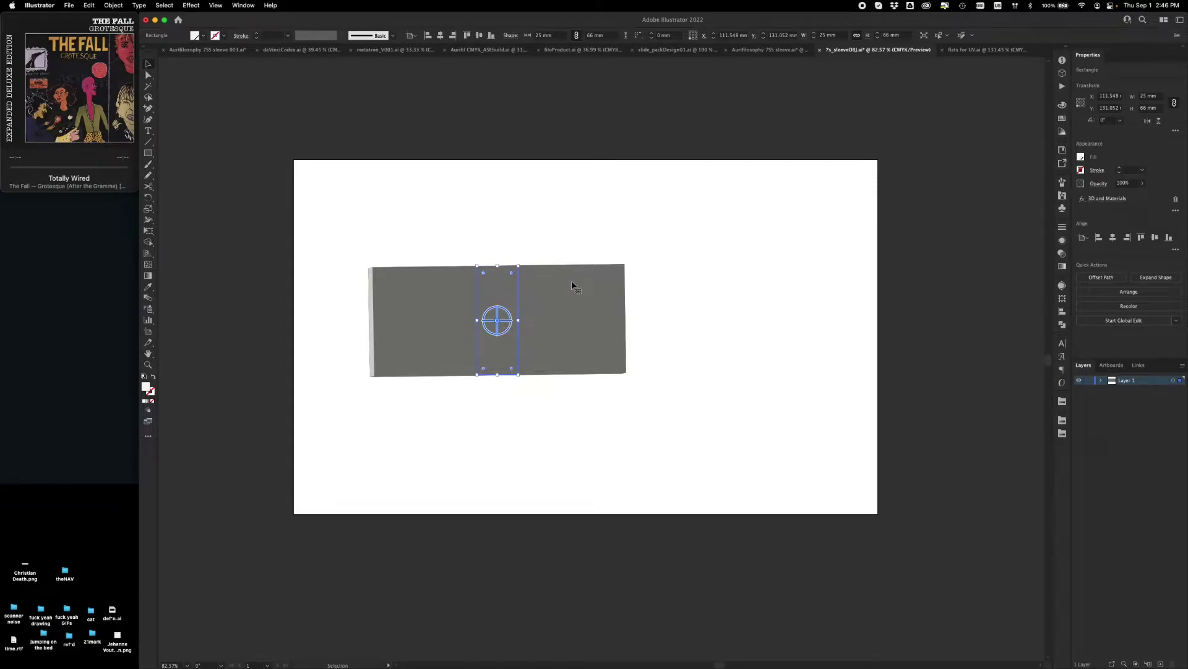
drag(583, 270, 631, 565)
click(636, 336)
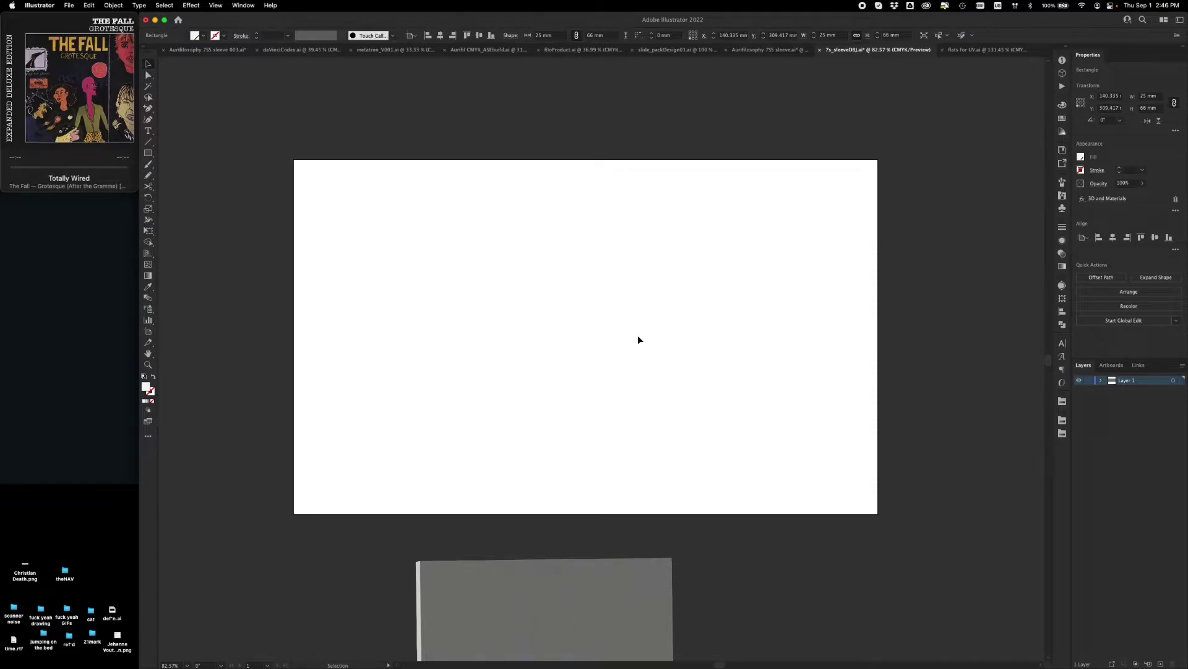
key(m)
click(557, 300)
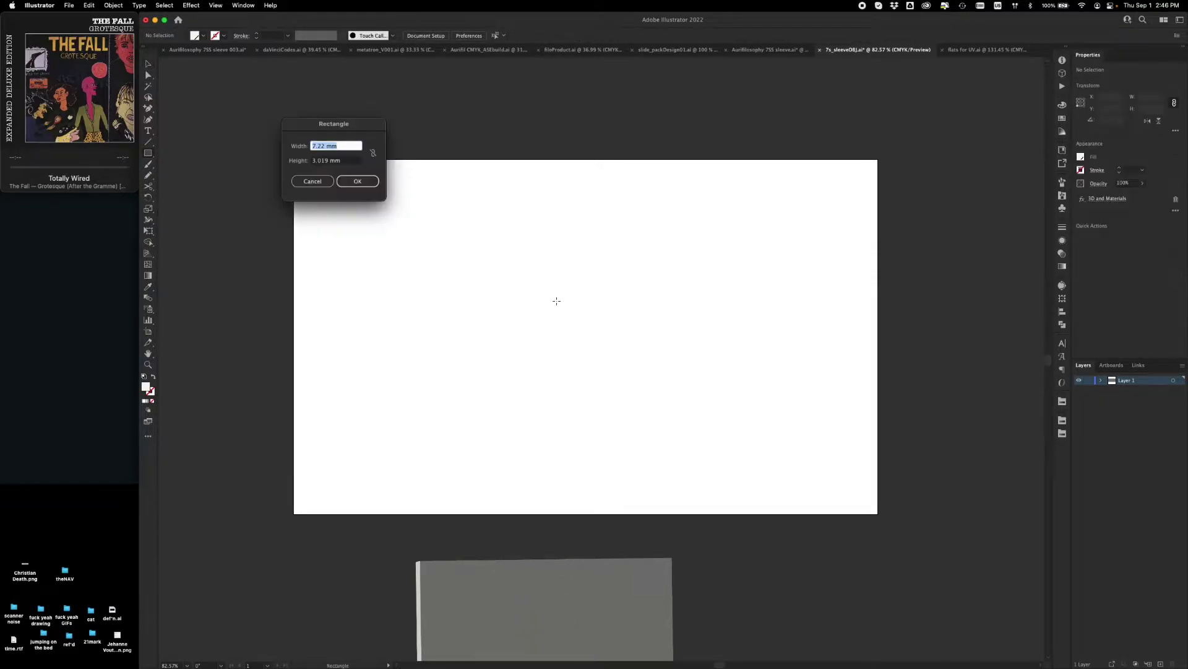
click(312, 181)
Step: Bring up the 3D and Materials settings
click(246, 5)
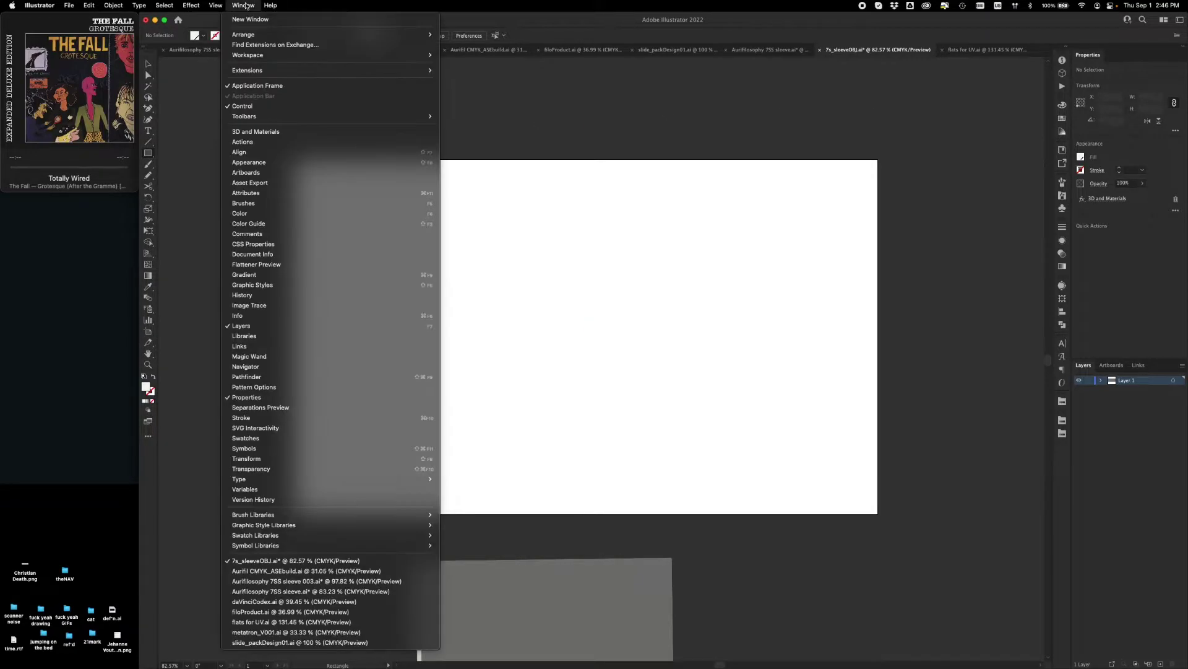
click(304, 138)
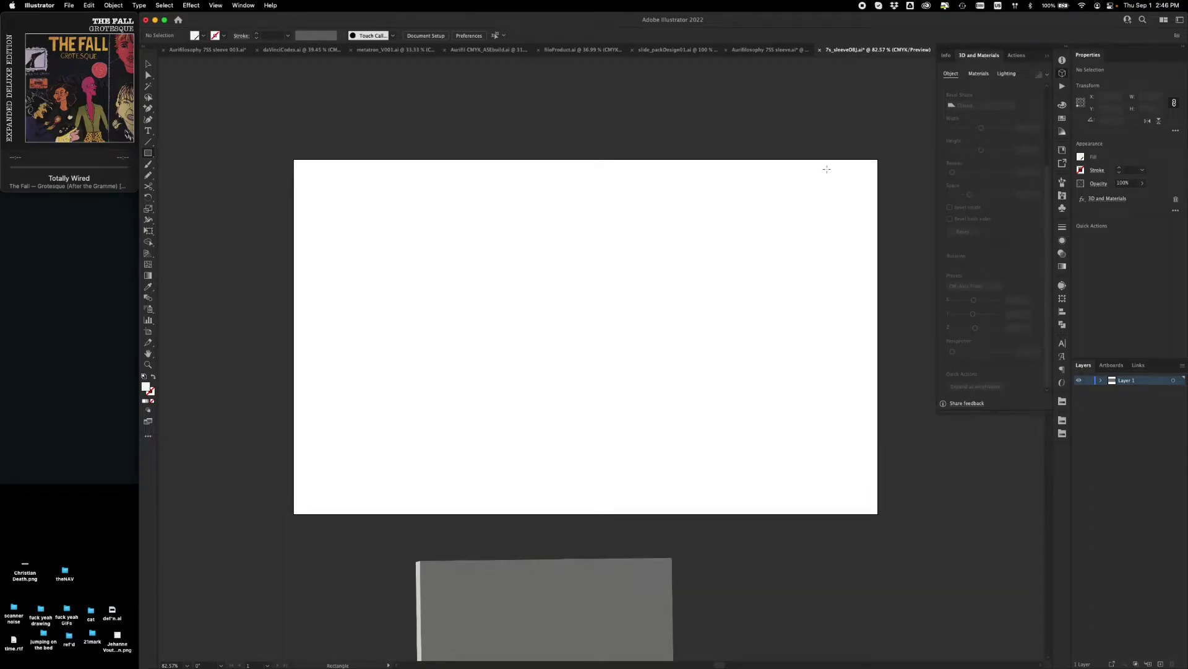
click(509, 282)
text(m)
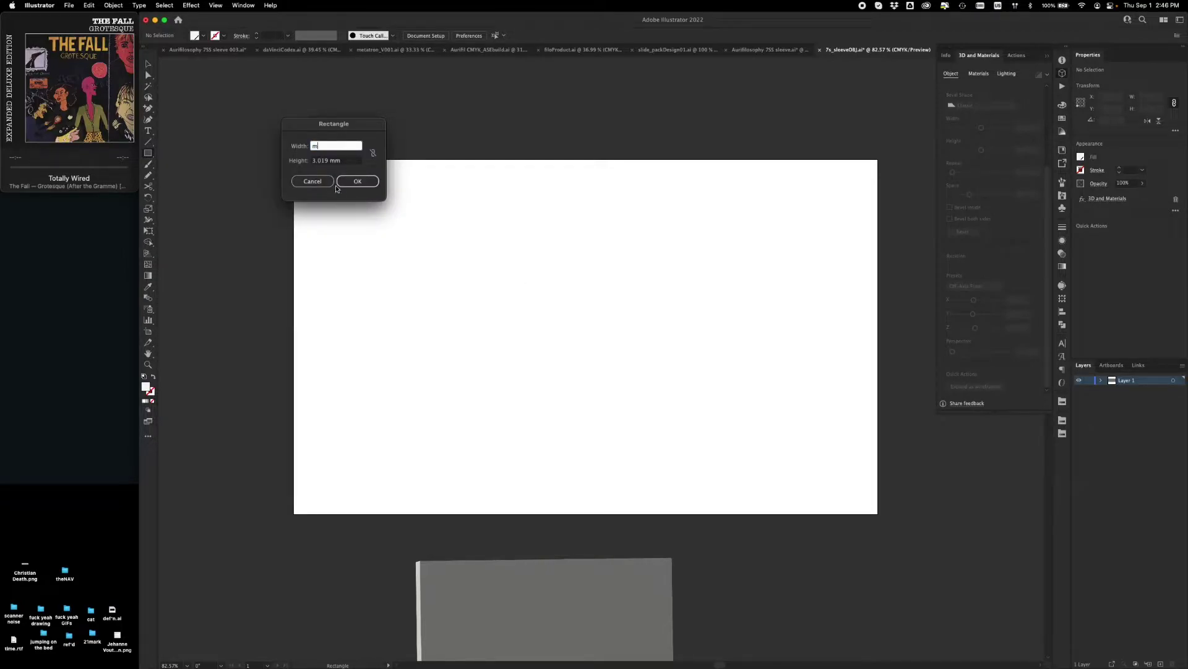
click(318, 183)
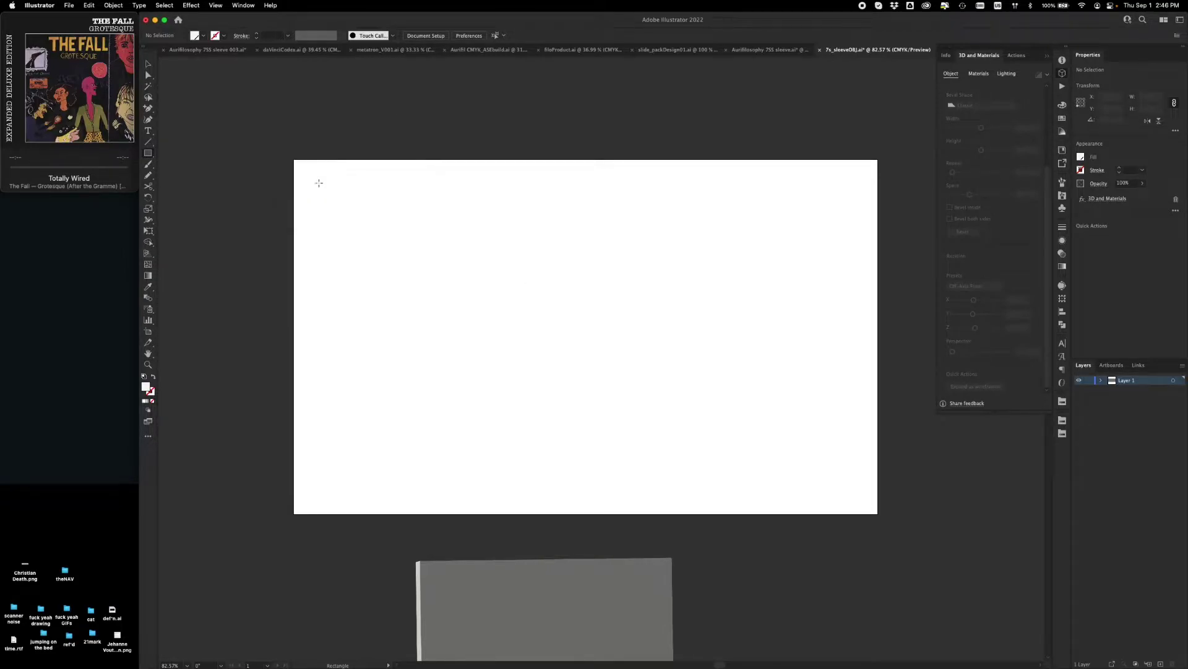
Step: Create a rectangle 154 mm wide and 66 mm high and place it in the upper middle of the artboard
click(463, 294)
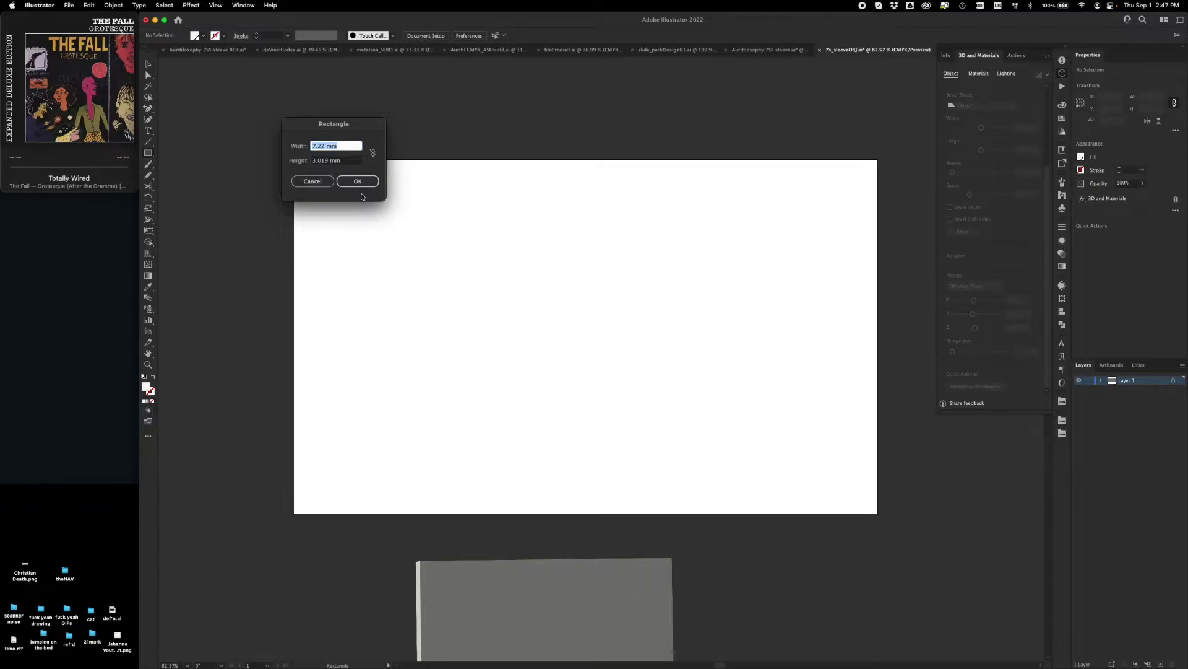
text(14)
key(Tab)
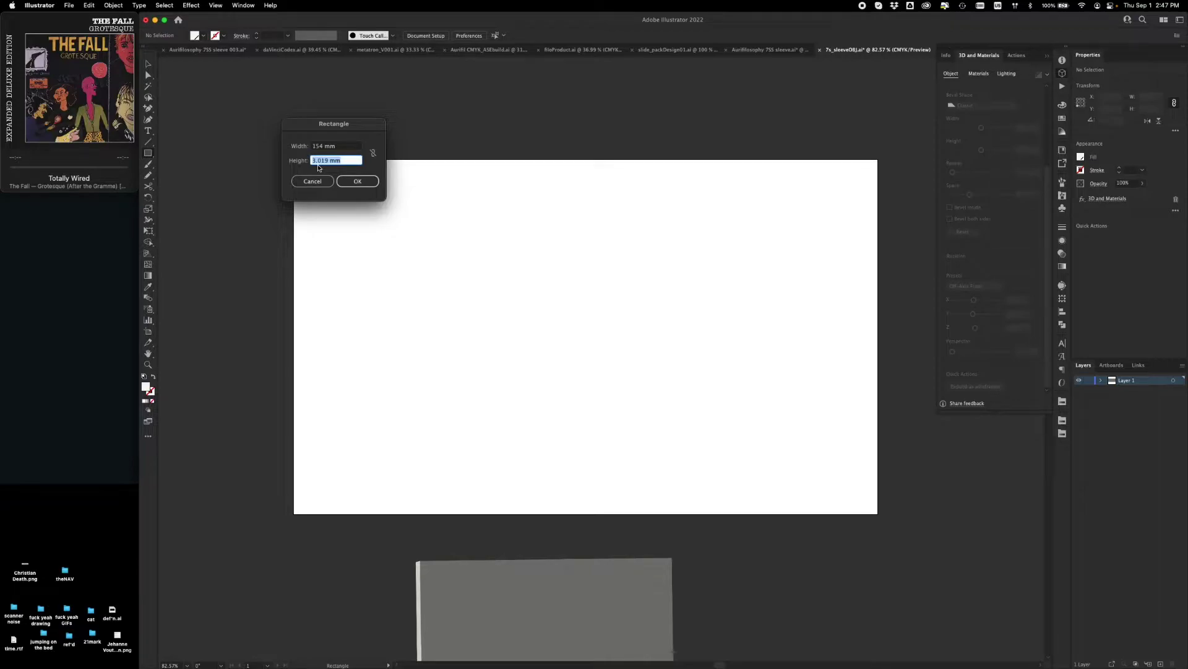
text(66)
key(Return)
drag(590, 346, 555, 294)
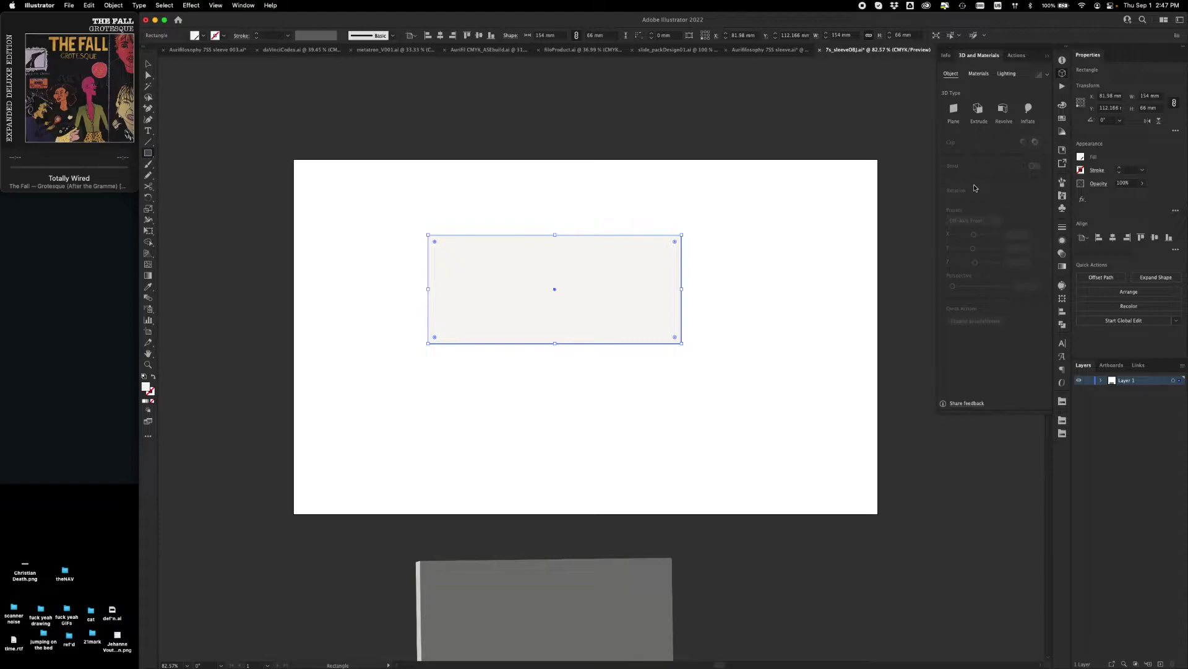
Step: Apply a 3D Extrude to the 154 × 66 mm rectangle to turn it into a box
click(978, 109)
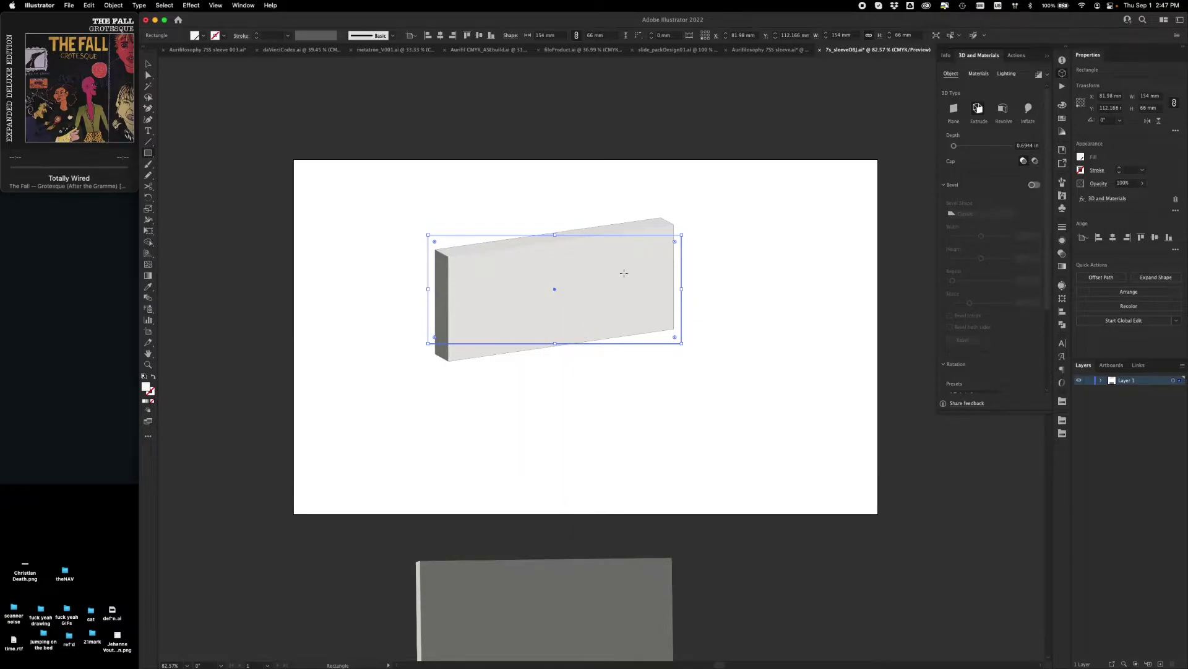
key(v)
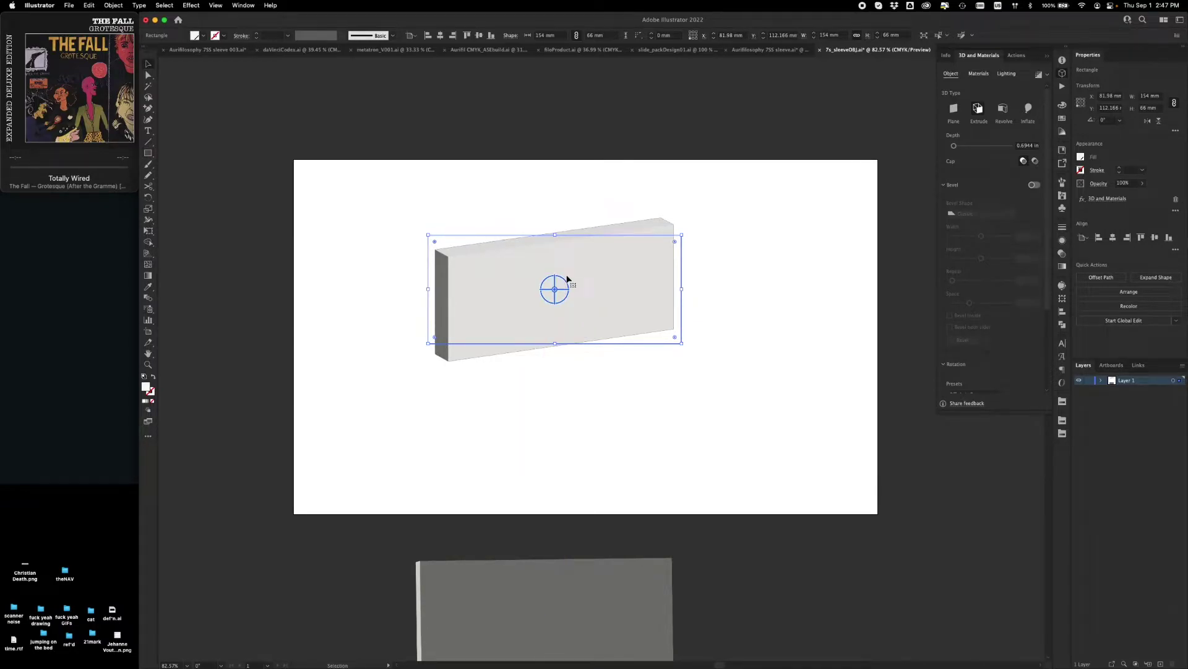
mouse_move(572, 274)
mouse_down()
mouse_move(522, 204)
mouse_move(551, 289)
mouse_move(572, 275)
mouse_move(557, 286)
mouse_move(557, 238)
mouse_move(590, 243)
mouse_move(546, 273)
mouse_move(554, 282)
mouse_up()
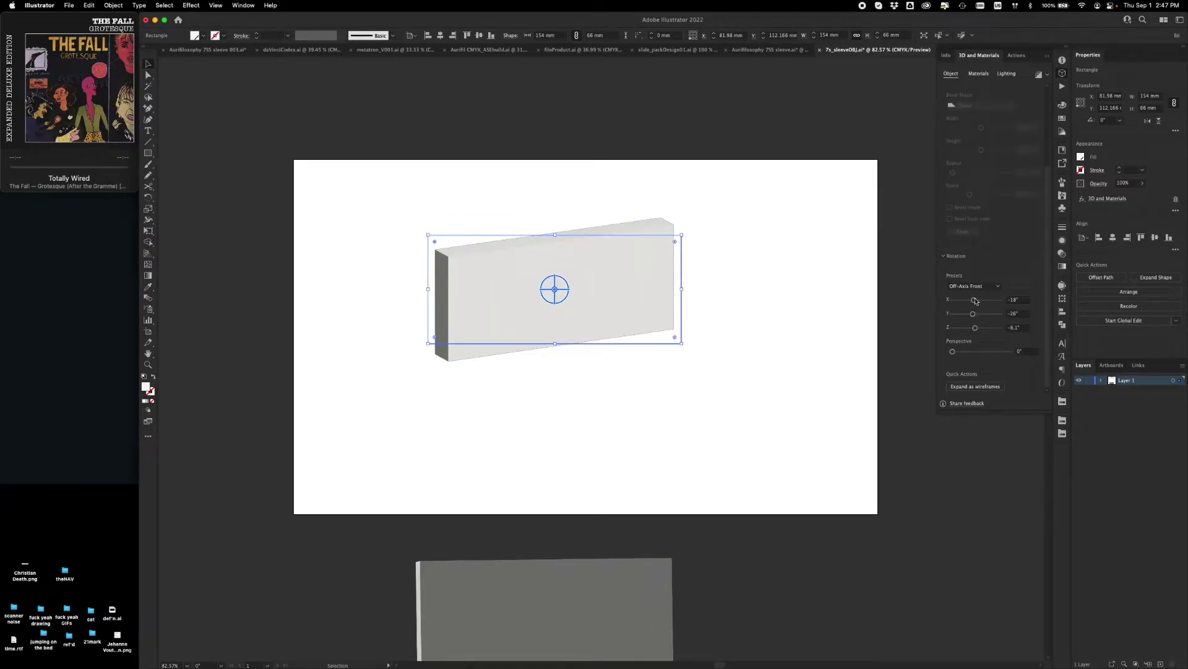
Step: Try the Left rotation preset on the extruded box, and set the preset back to Off-Axis Front
click(975, 286)
click(971, 329)
click(1000, 286)
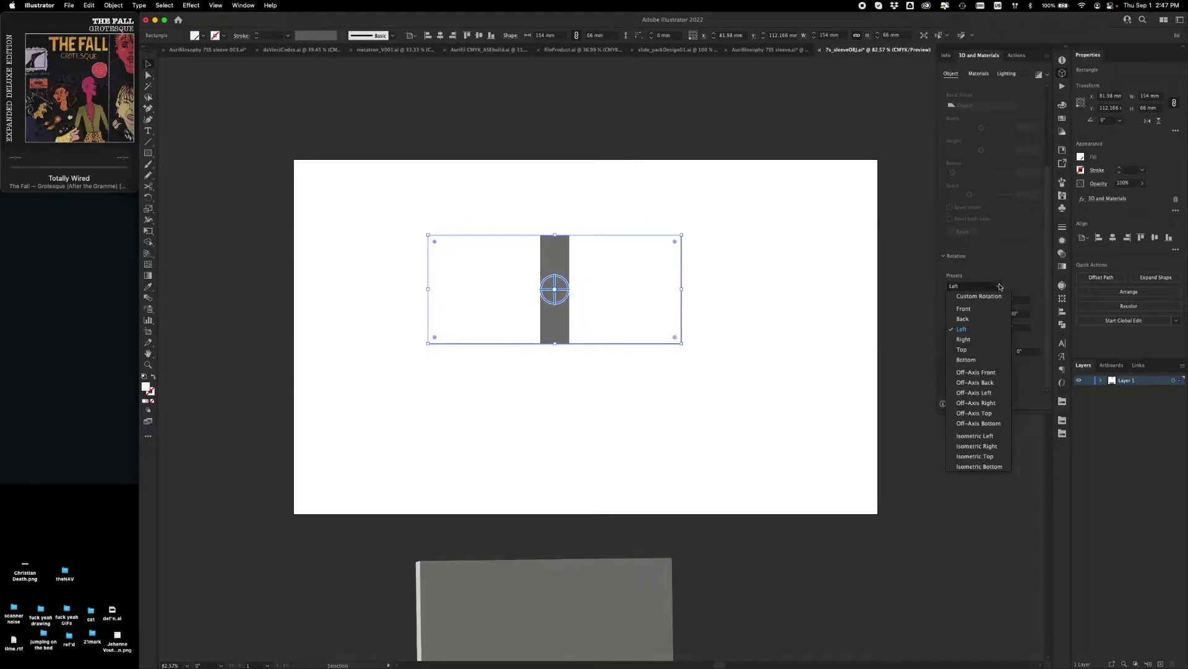
click(976, 372)
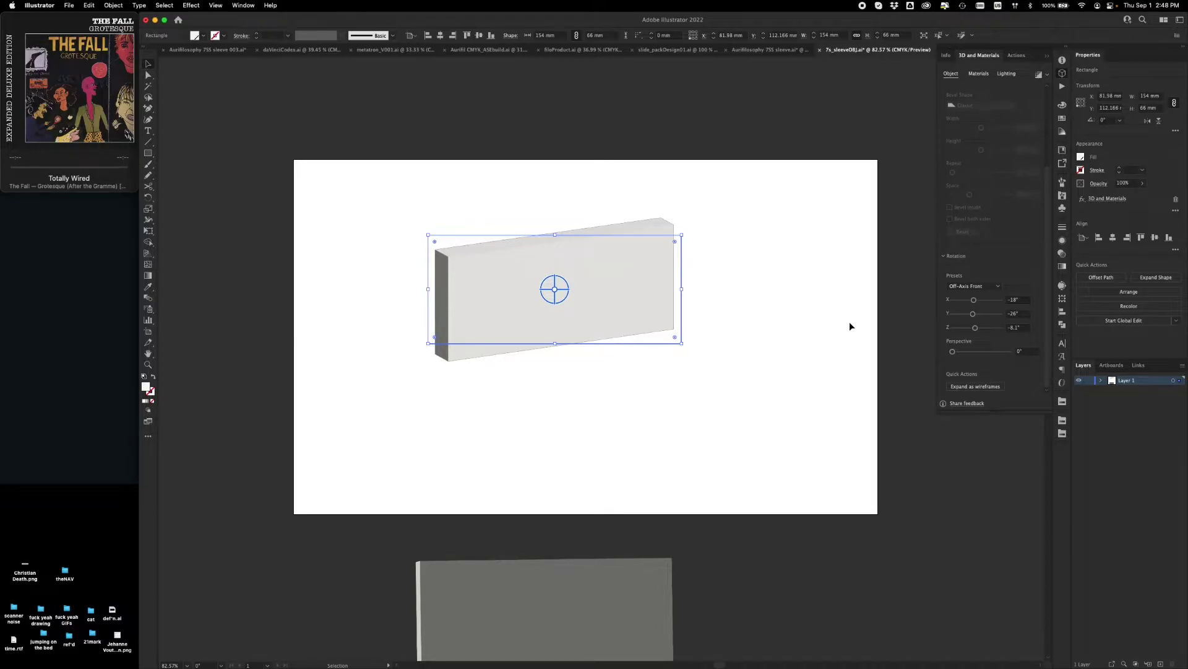
Step: Look over the material and lighting settings of the extruded box and return to its object settings
click(979, 73)
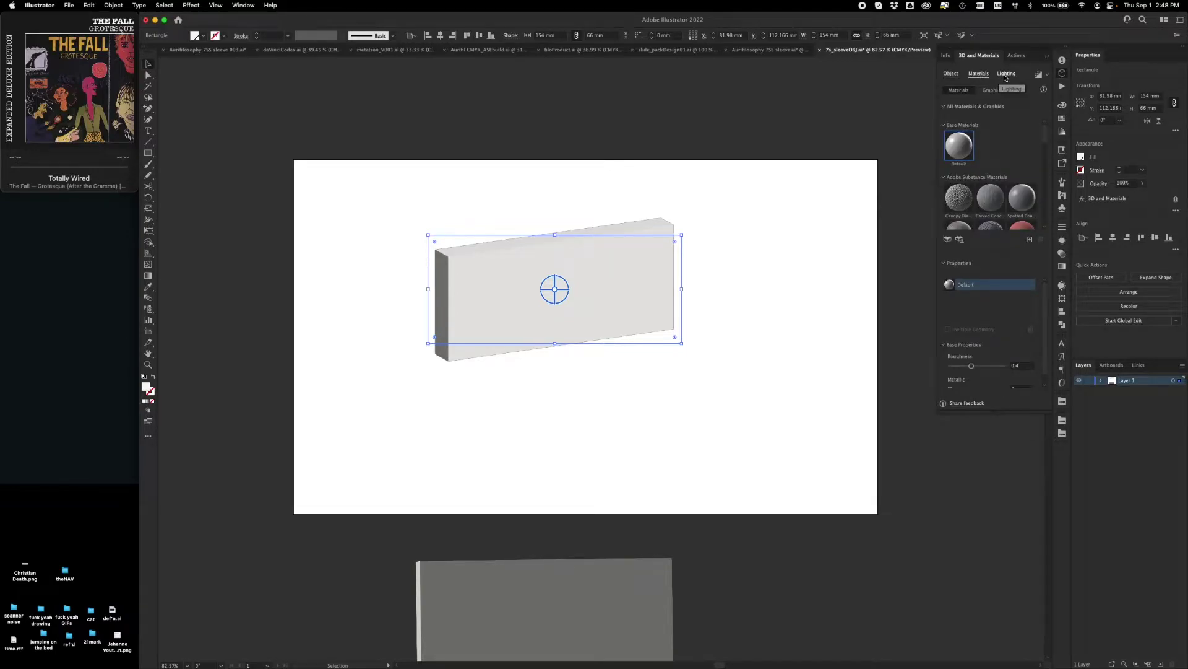
click(1006, 75)
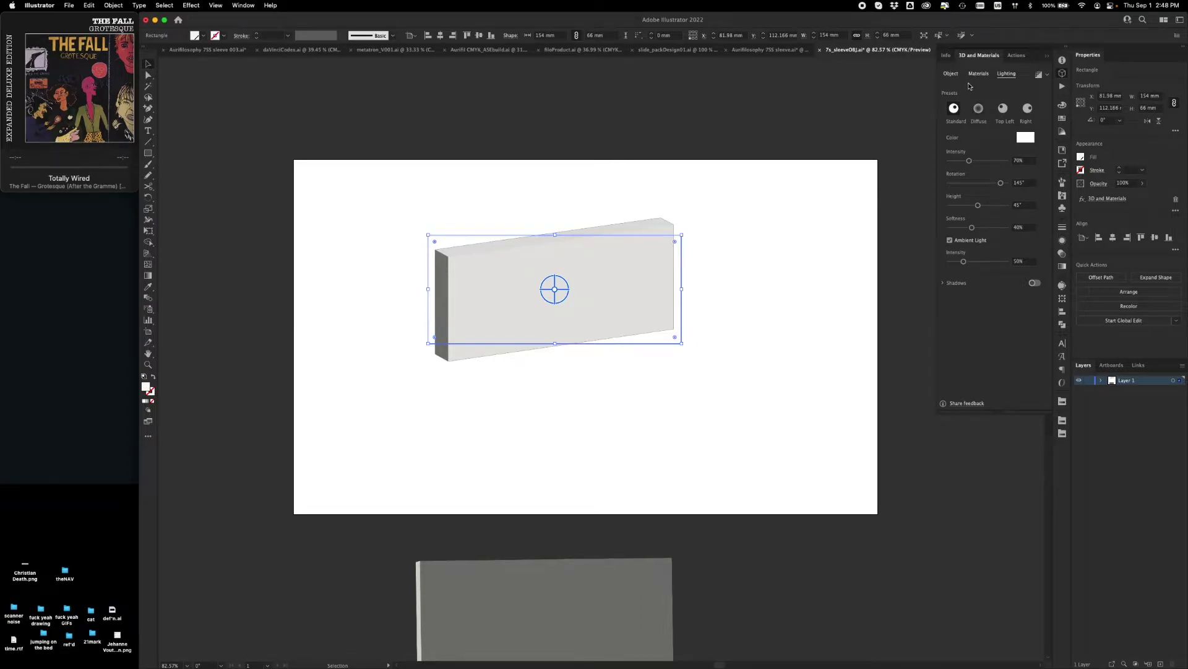
click(951, 75)
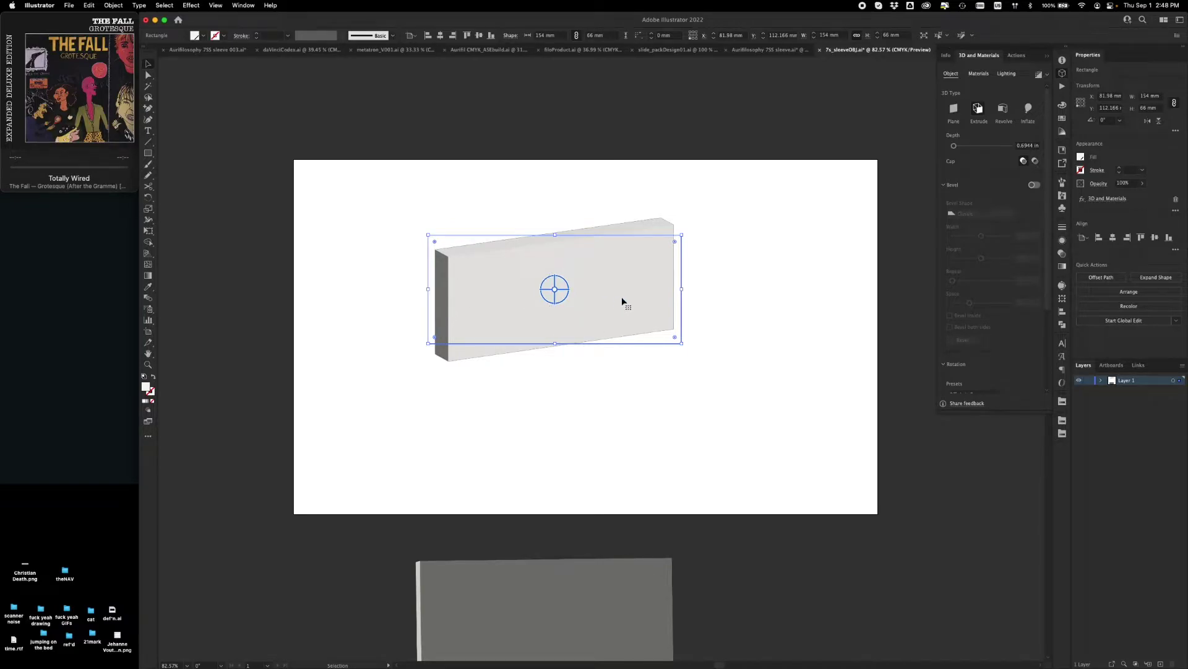
Step: Try a bevel on the extruded box, switch it off again, and turn the cap off to make the box hollow
click(1032, 186)
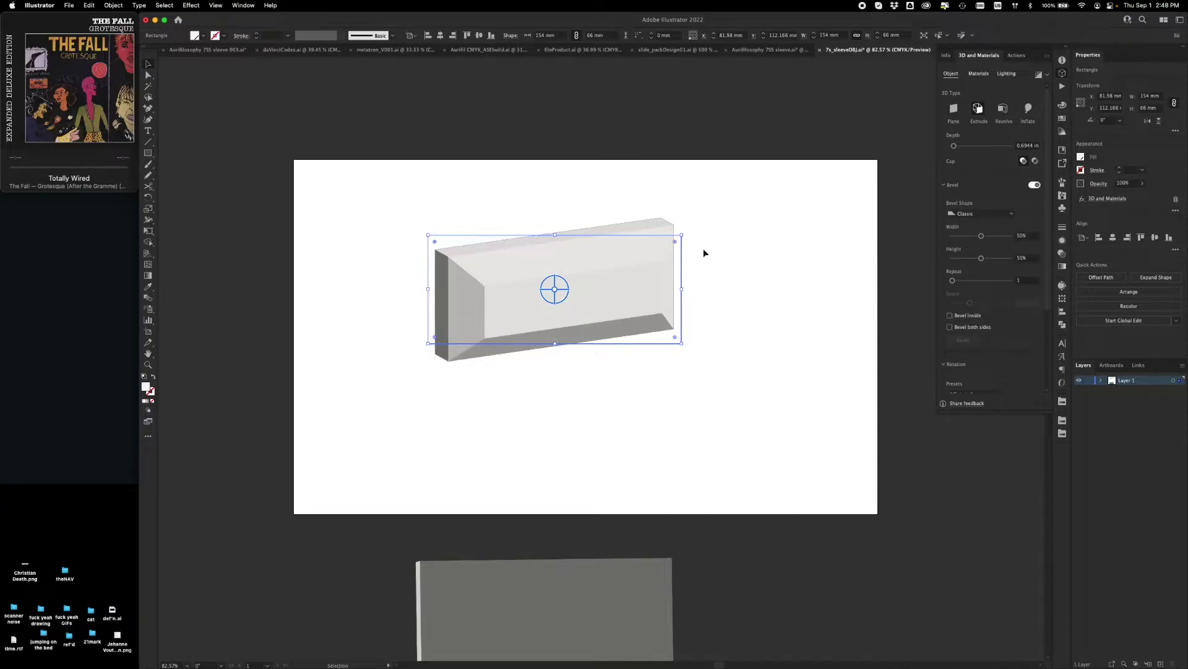
click(1035, 185)
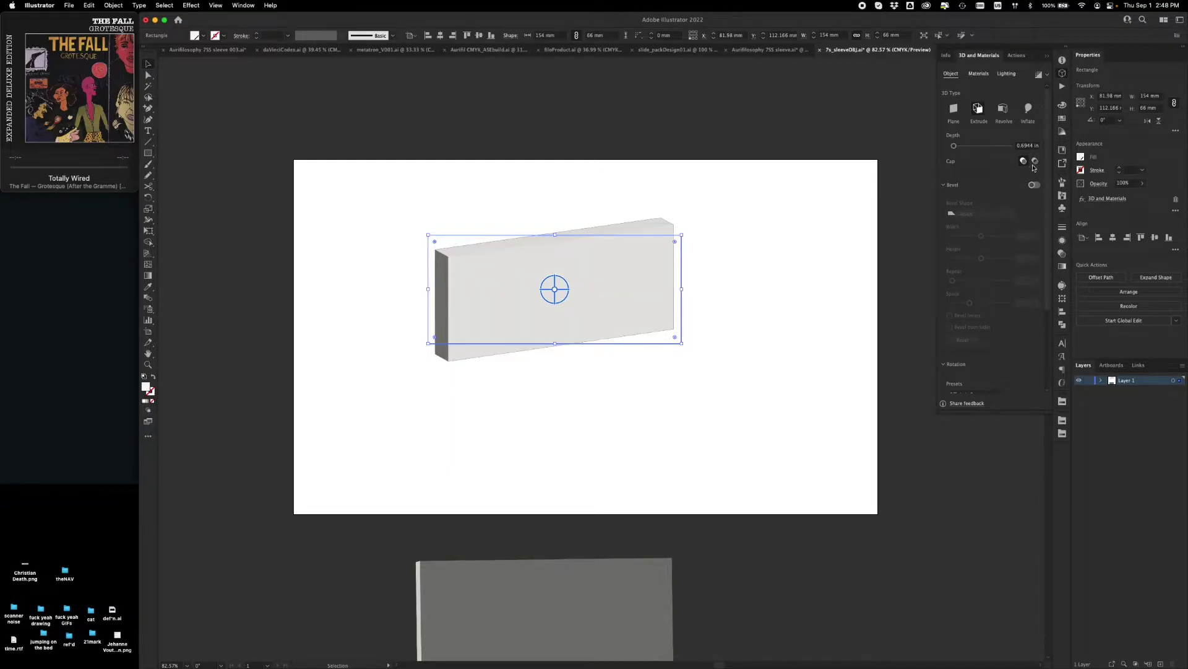
click(1036, 161)
click(945, 185)
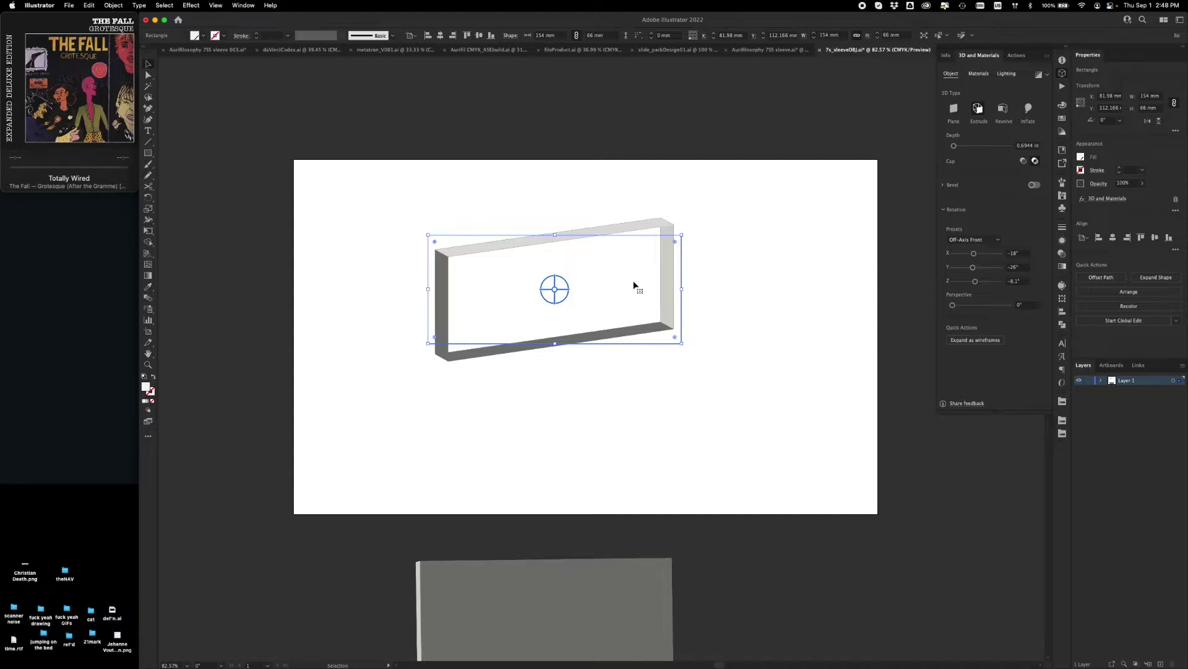
Step: Delete the hollow box and create a new rectangle 25 mm wide and 66 mm high in its place
key(Delete)
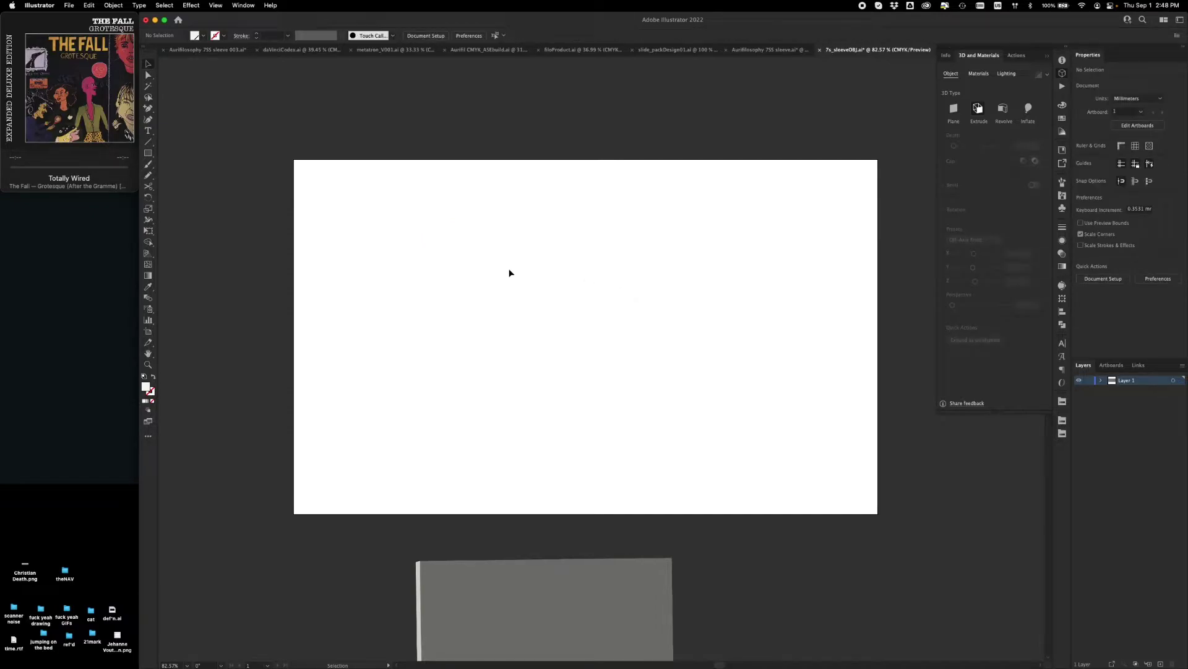
key(m)
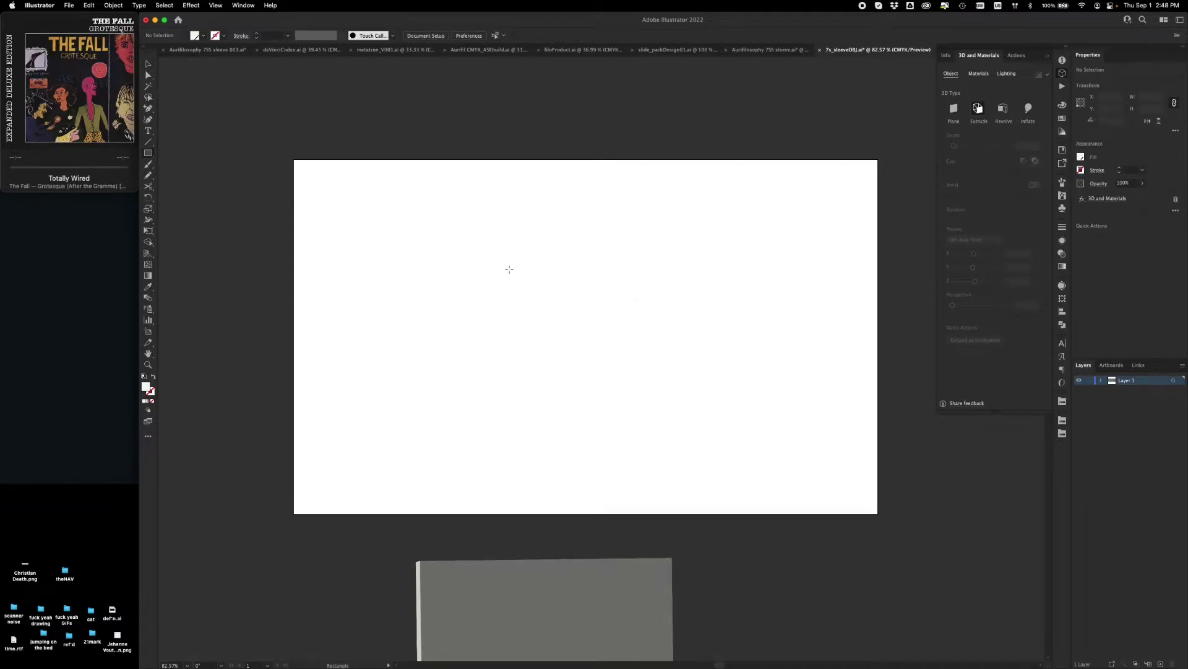
click(509, 269)
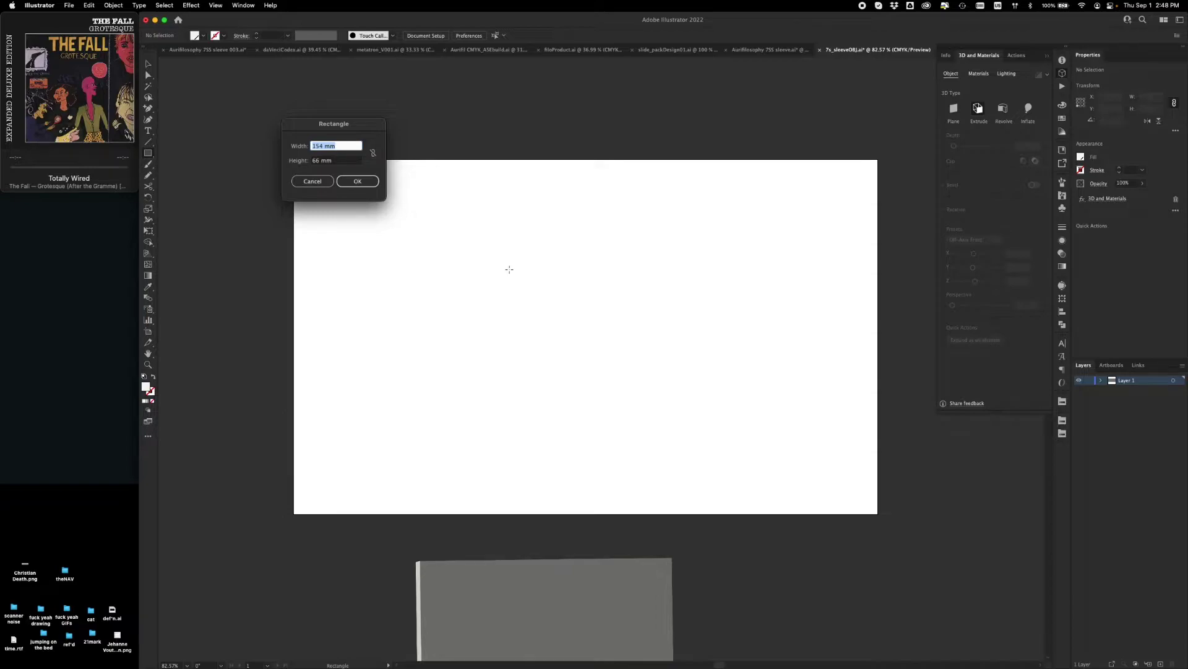
text(25)
key(Tab)
text(65)
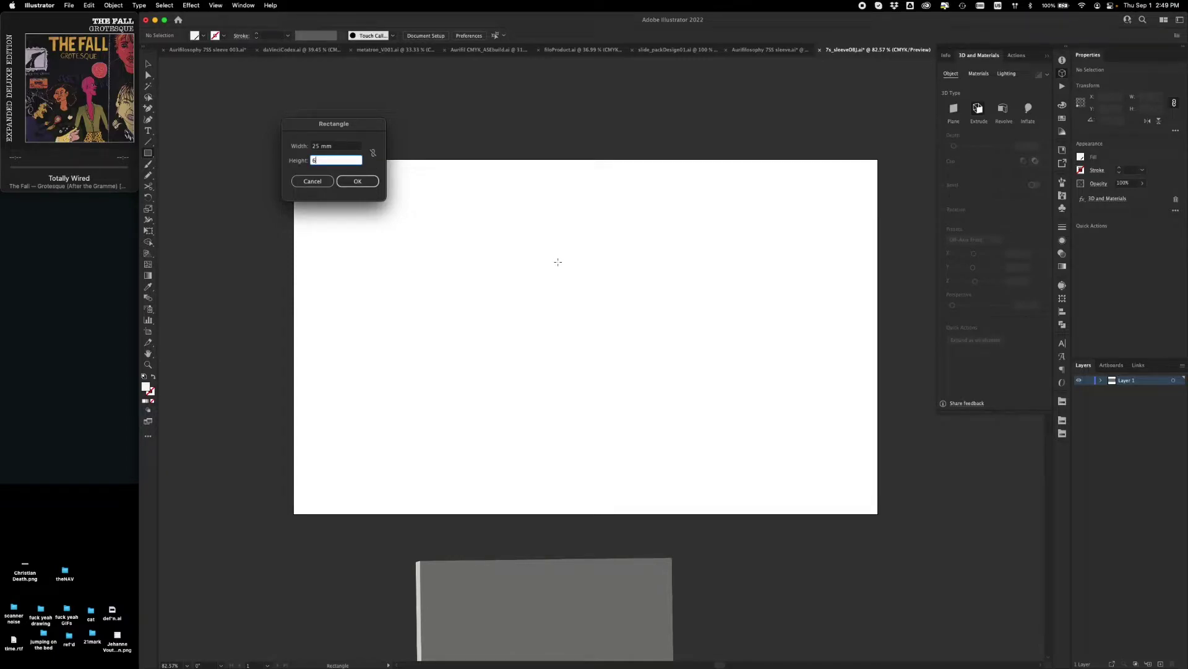
key(Return)
Step: Extrude the 25 × 66 mm rectangle to a depth of 154 mm
click(978, 109)
click(1025, 147)
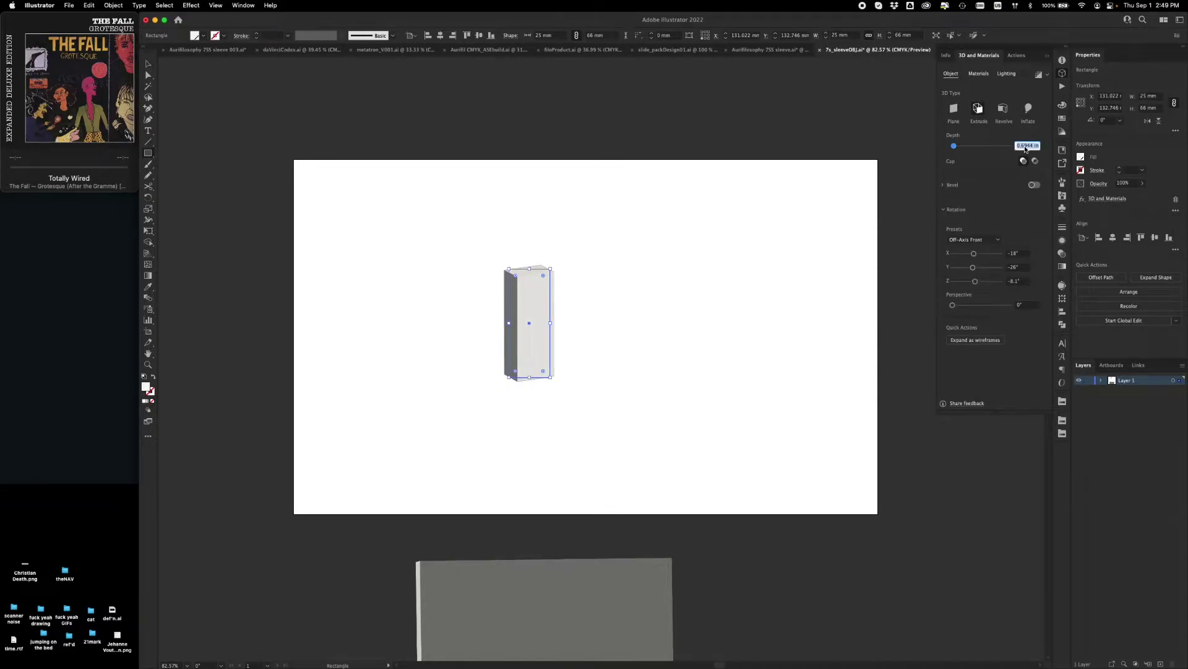
text(154)
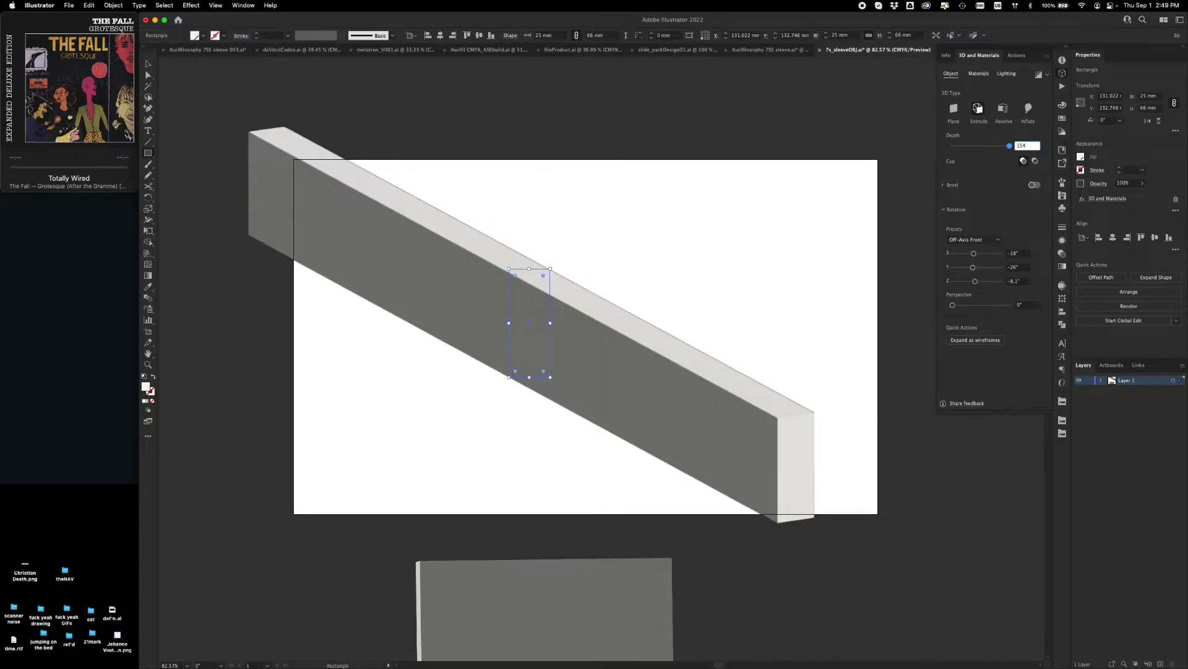
key(BackSpace)
key(BackSpace)
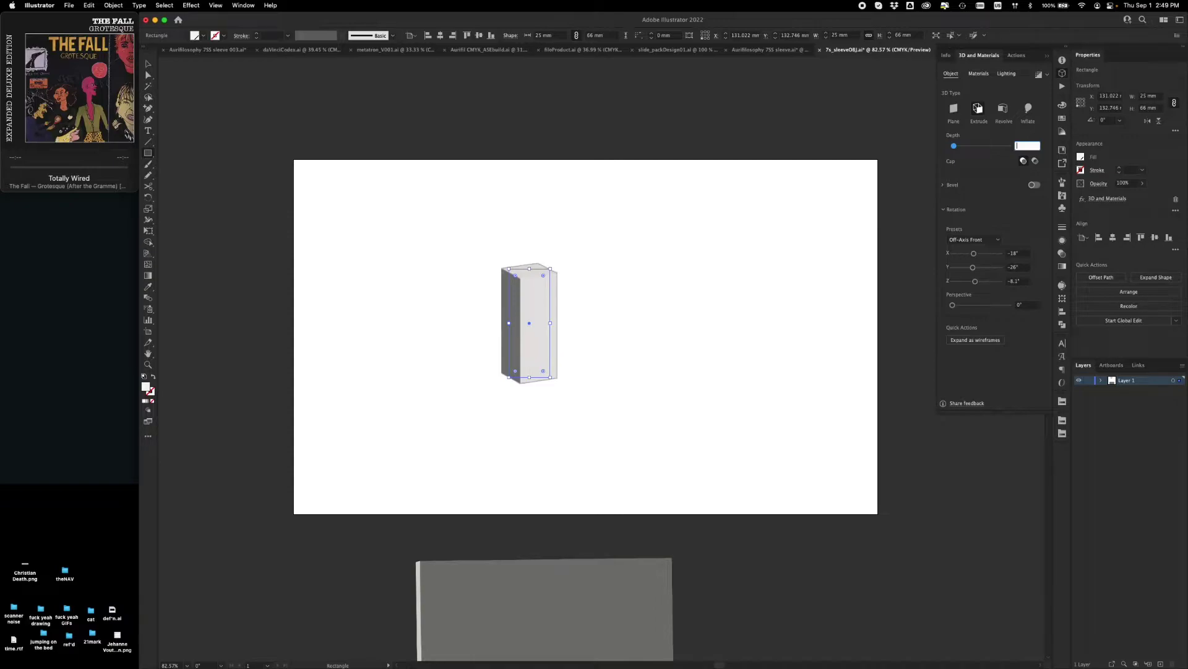
text(154)
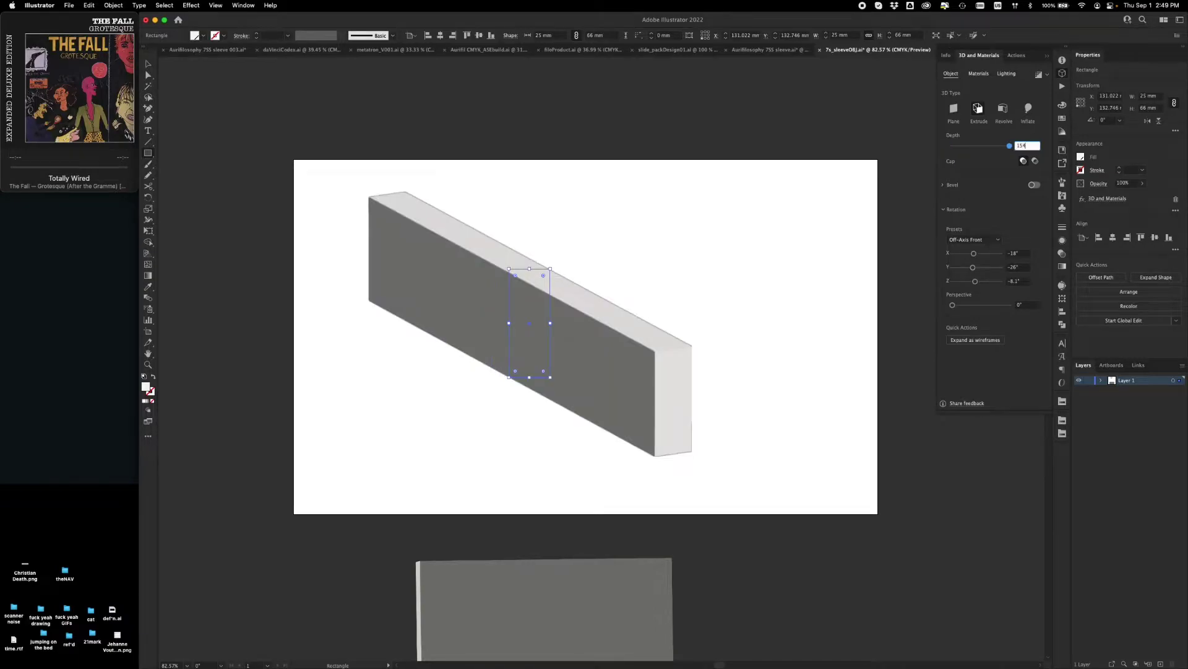
key(Return)
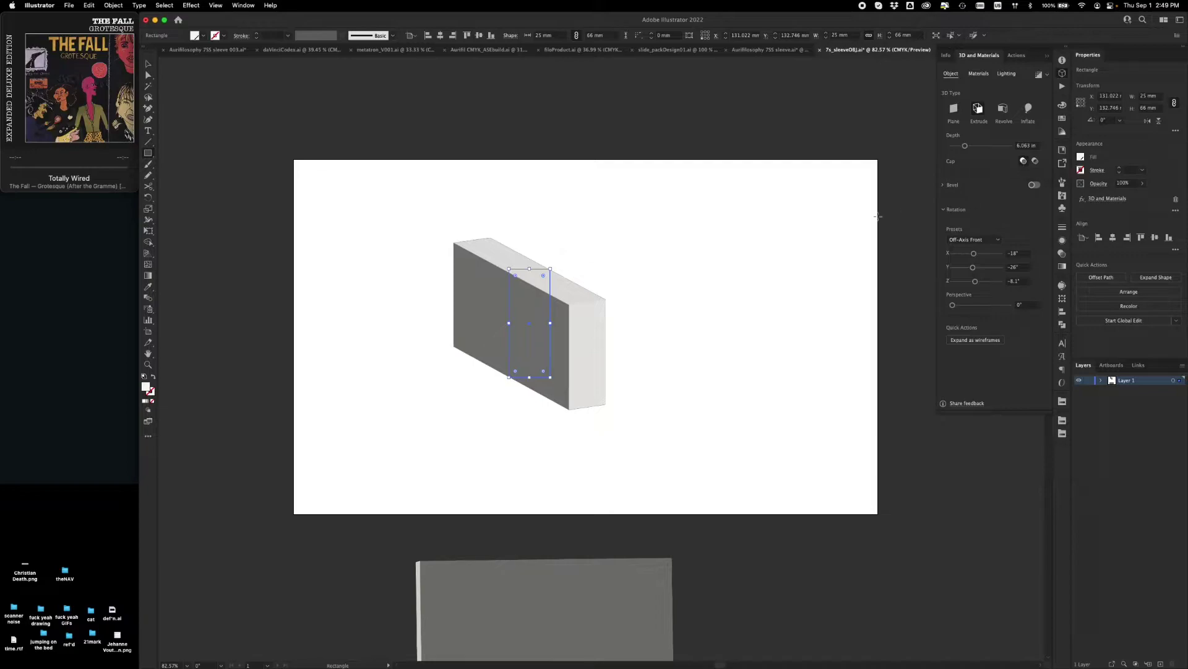
Step: Swap the extruded box's fill and stroke to make it an open-ended sleeve, and move it slightly up-left, undoing the trial rotation
key(shift+x)
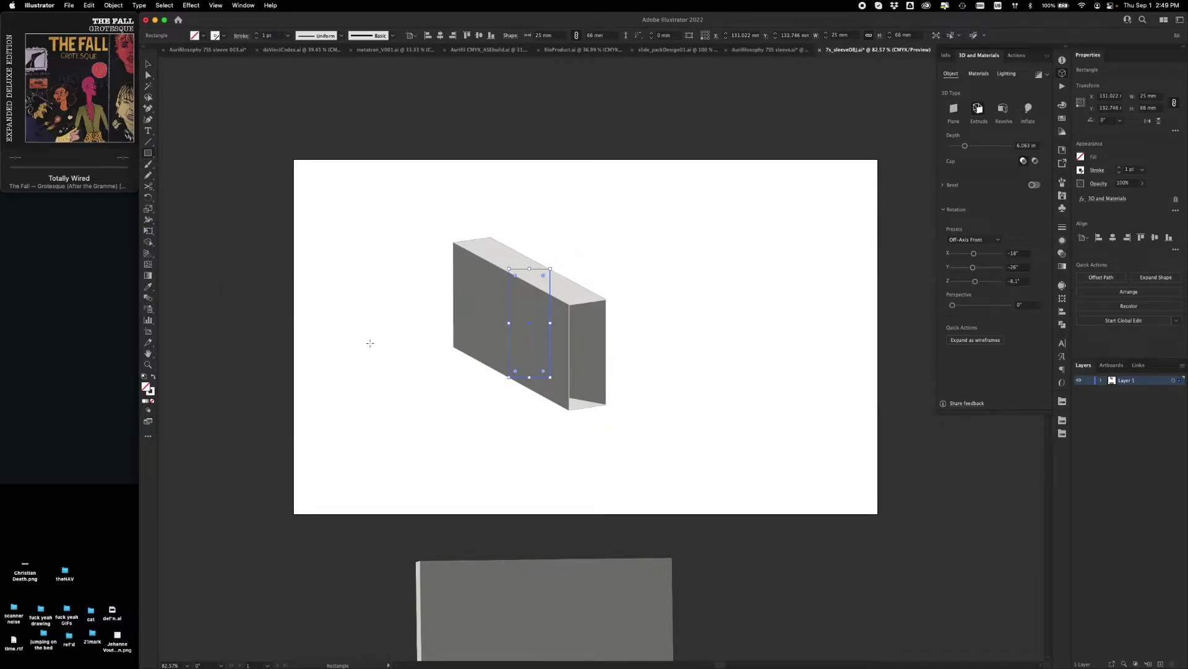
right_click(619, 391)
click(593, 391)
drag(529, 323, 505, 311)
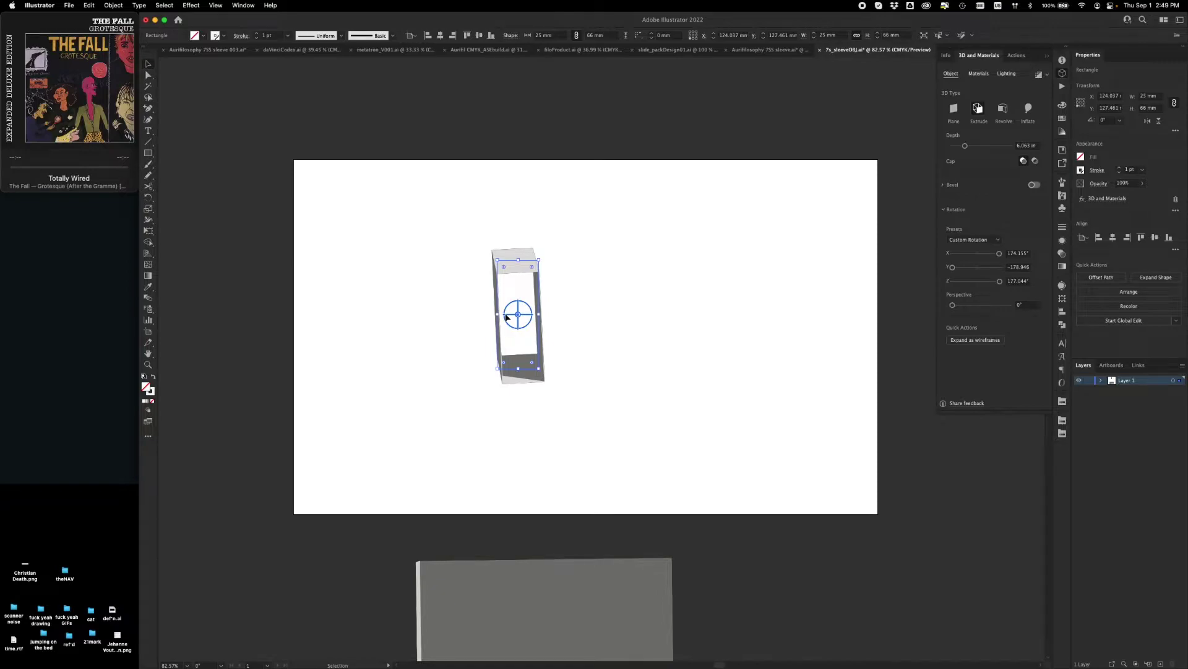
key(super+z)
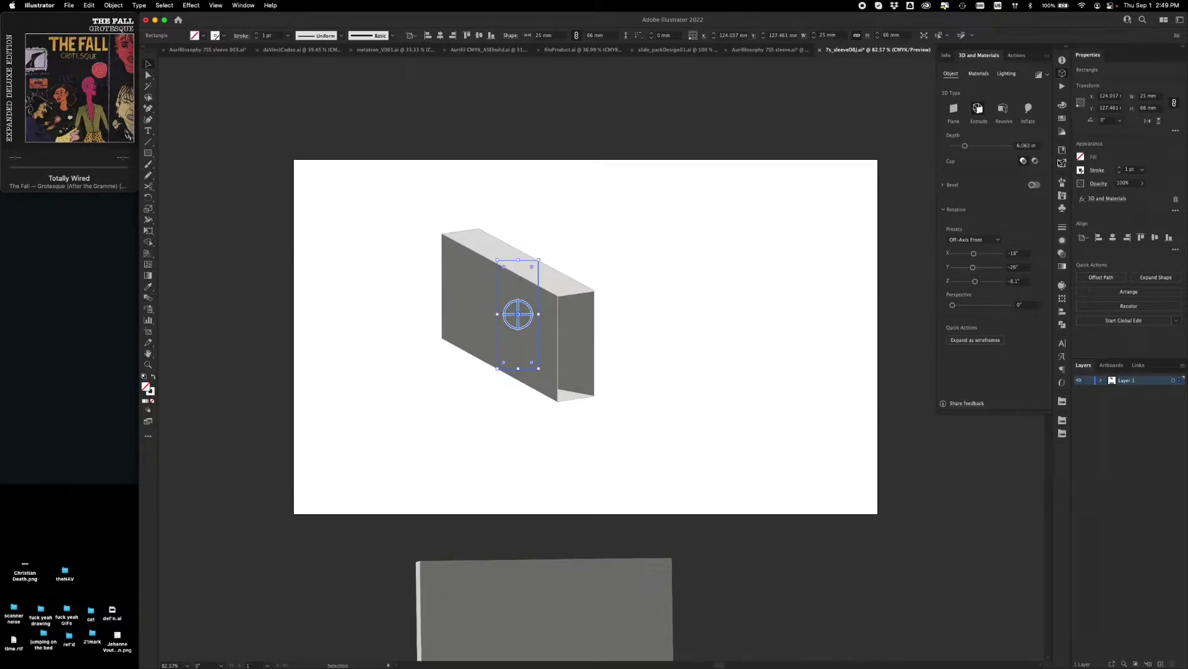
Step: Add the open-ended sleeve as an export asset in OBJ format, then open the export destination and cancel it
click(1063, 163)
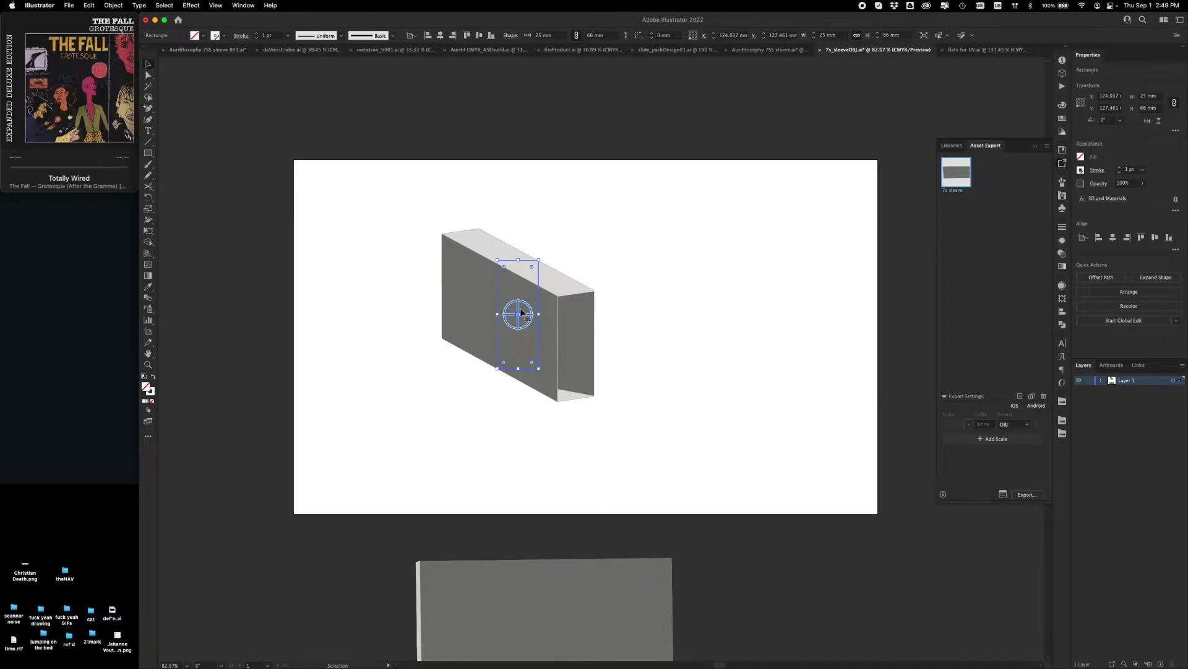
drag(538, 288, 1023, 182)
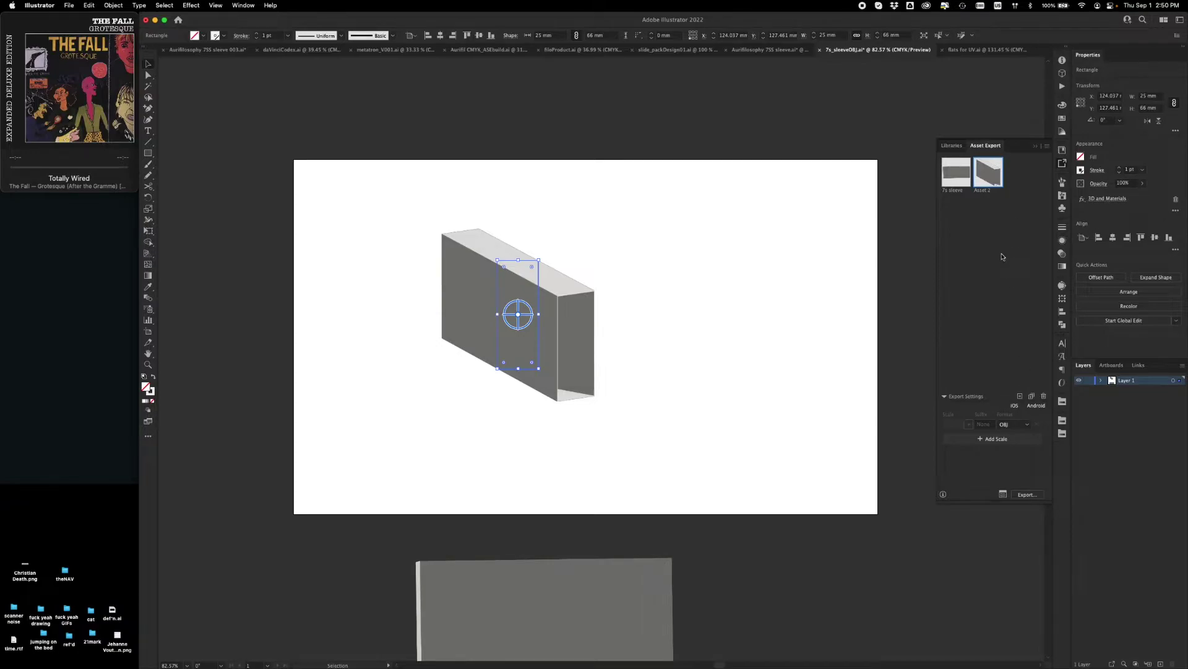
click(1028, 425)
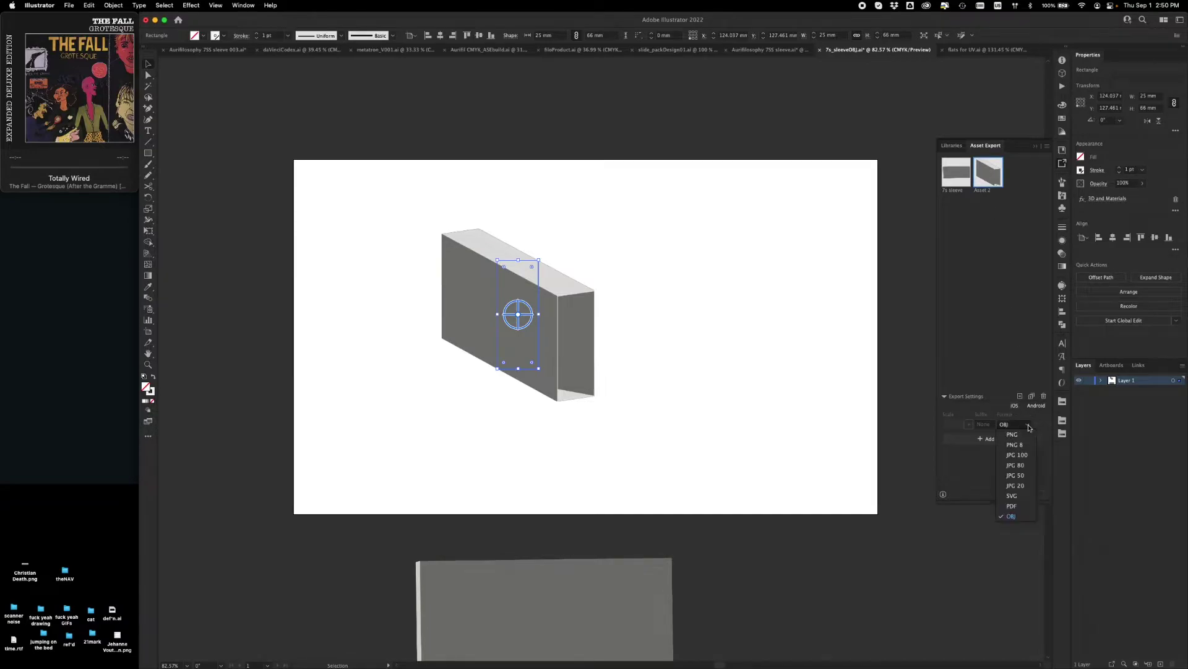
click(1016, 517)
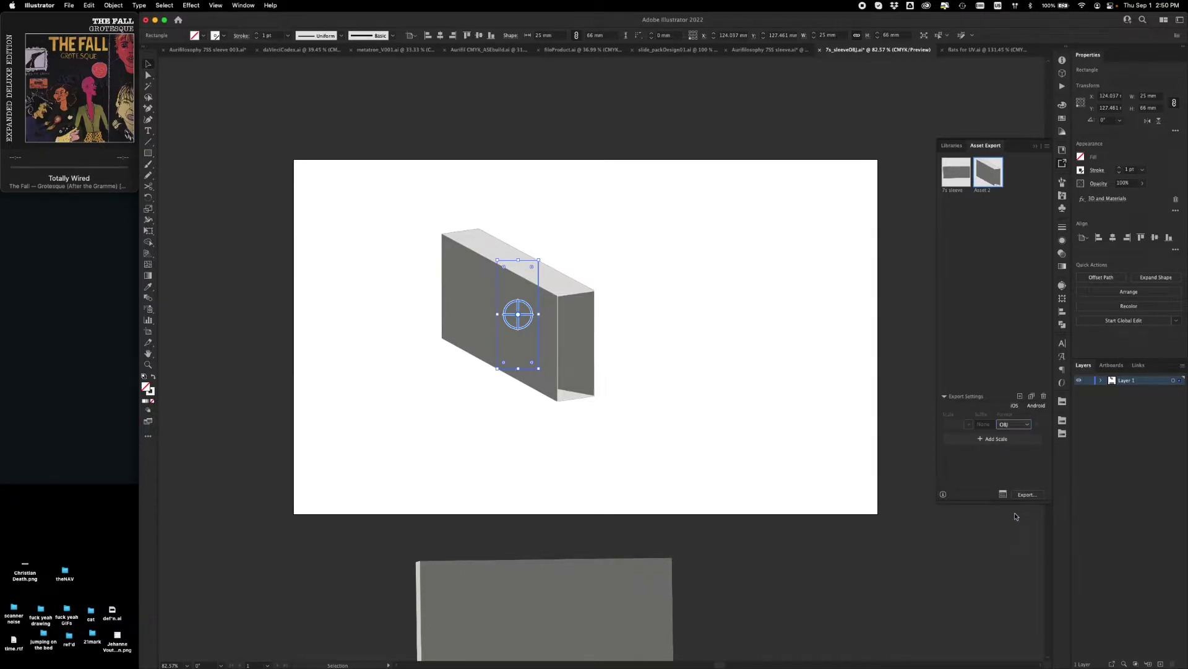
click(1026, 494)
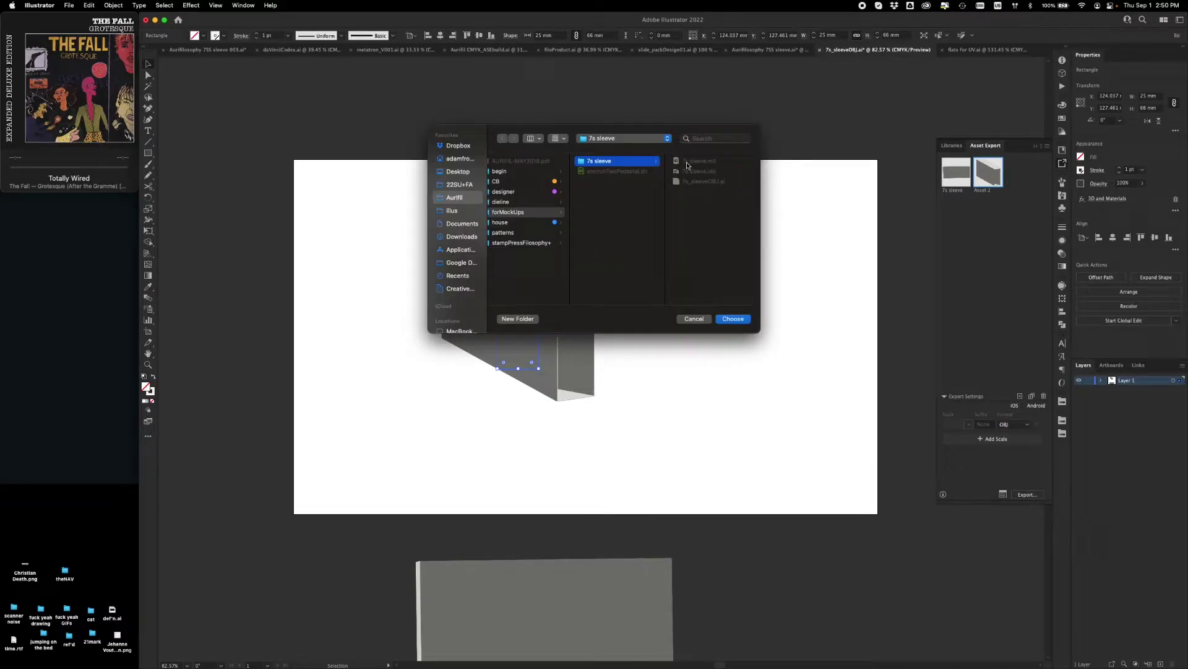
click(694, 319)
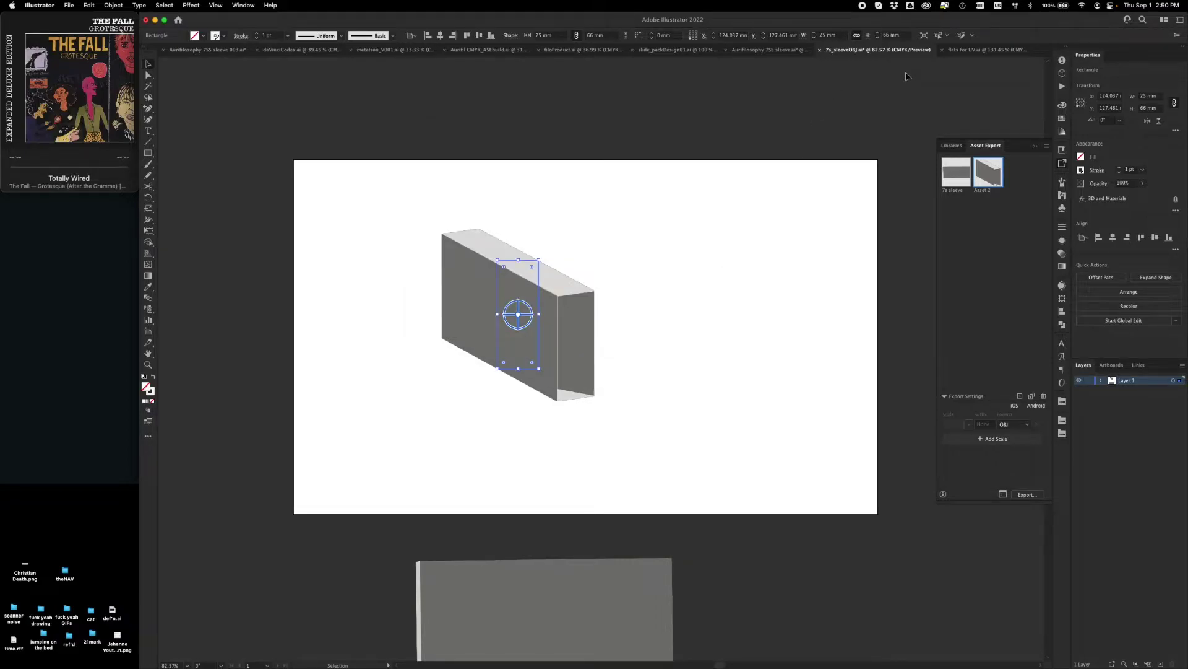
Step: Look at the flats for UV artwork document and switch to the 7s sleeve_02 scene in Adobe Dimension
click(960, 51)
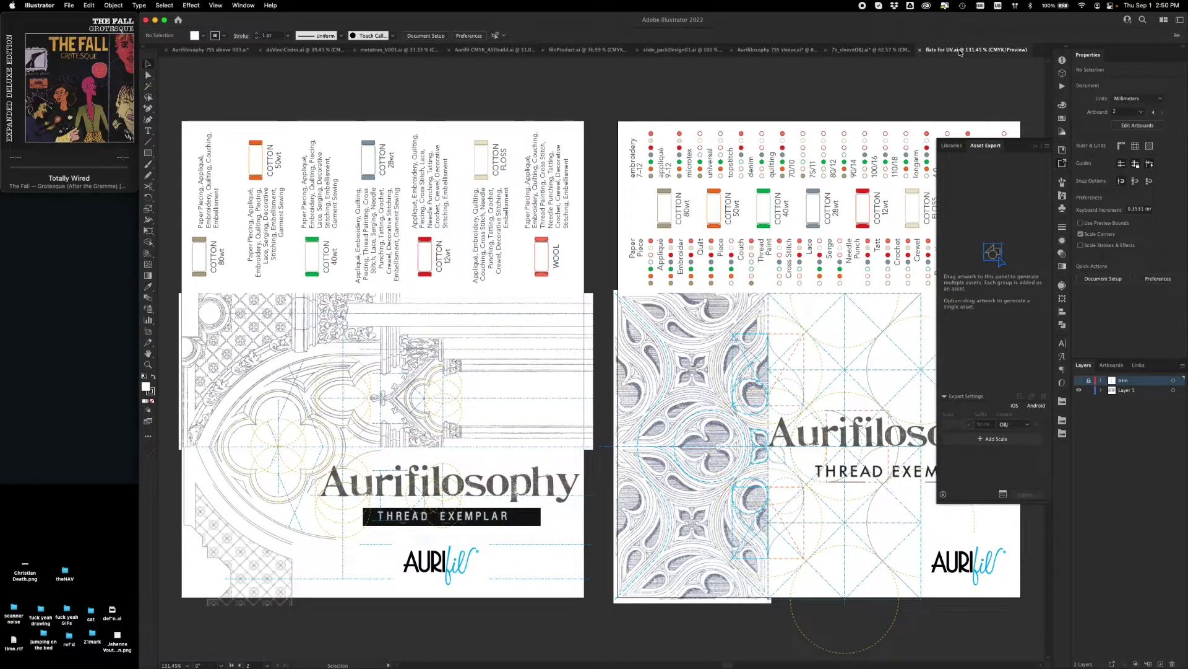
click(155, 20)
mouse_move(550, 664)
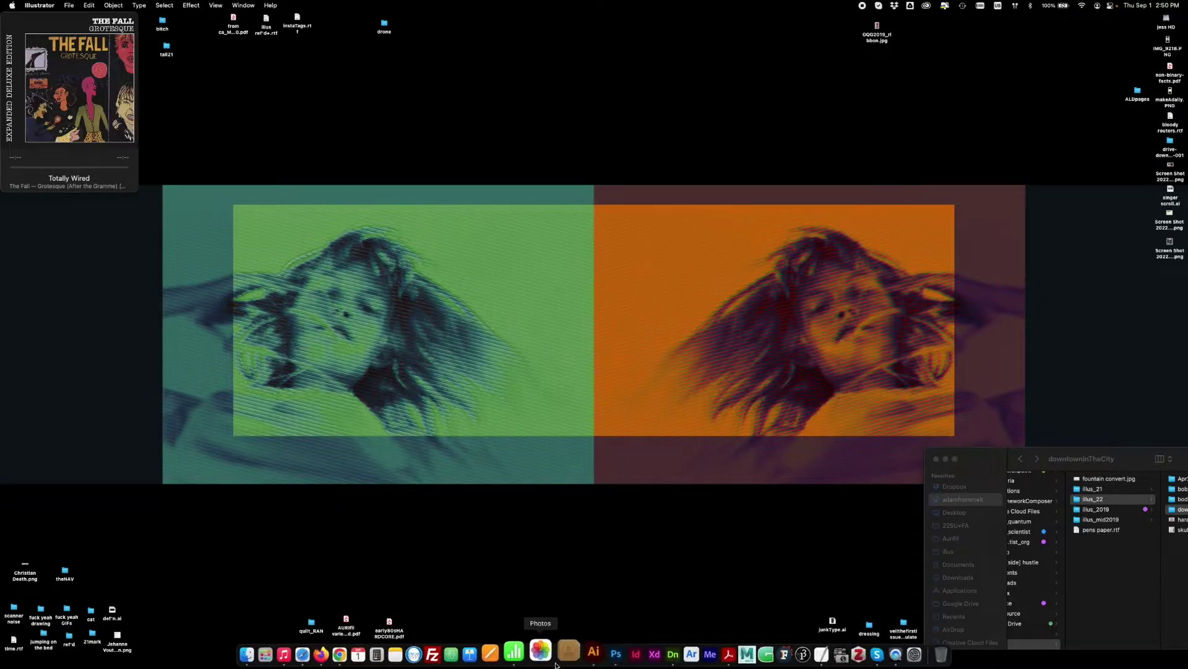
click(673, 654)
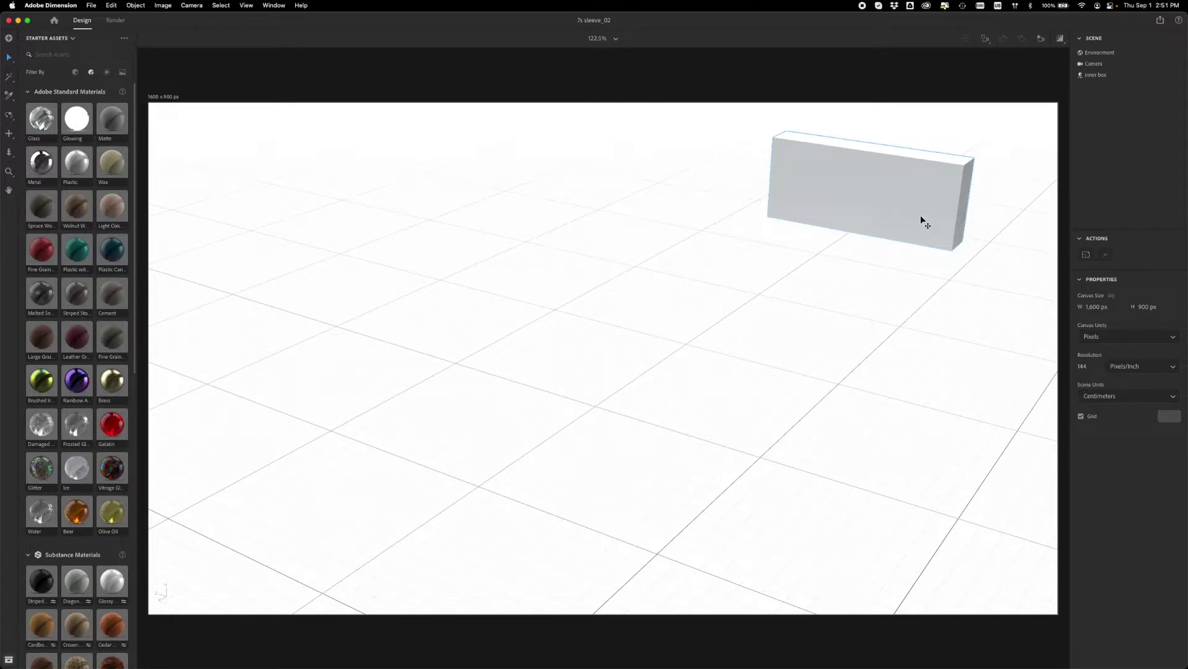
click(91, 5)
mouse_move(112, 5)
click(692, 211)
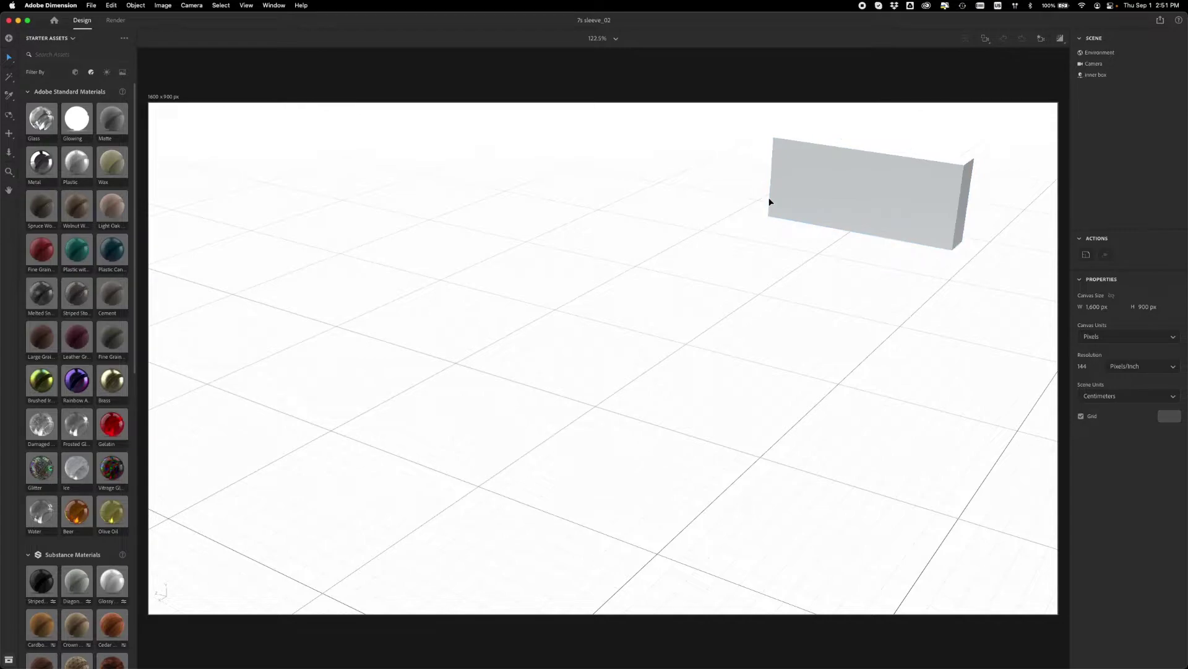
Step: Import the 3D model 7s sleeve.obj from the 7s sleeve folder into the scene
click(90, 6)
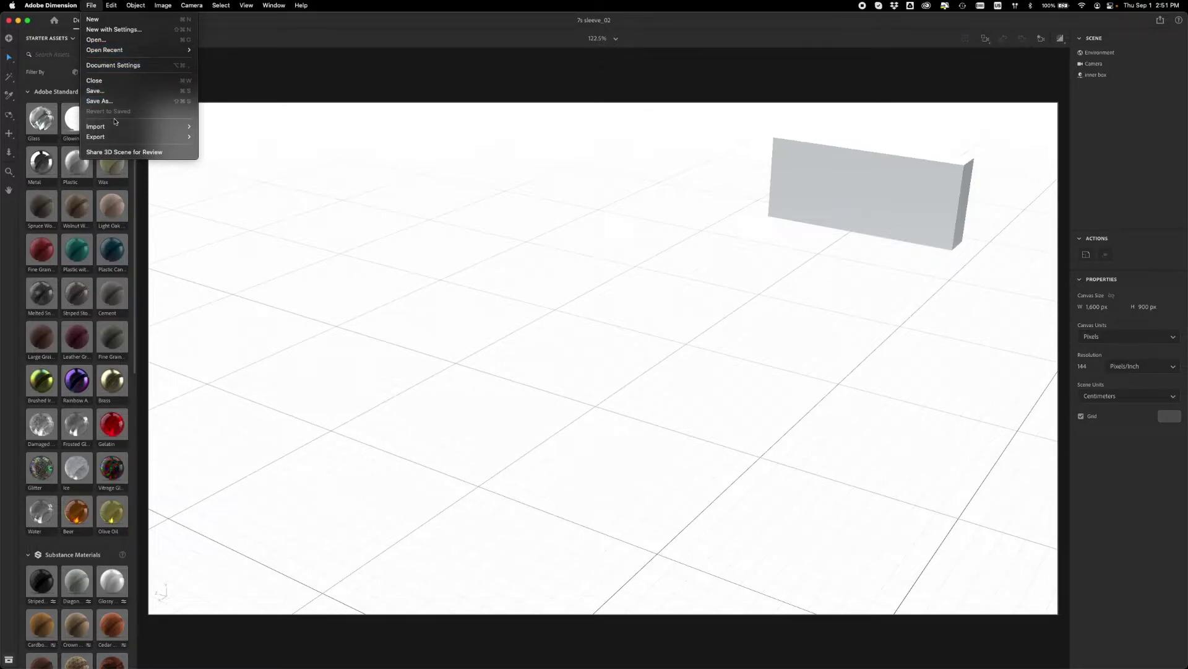
mouse_move(120, 129)
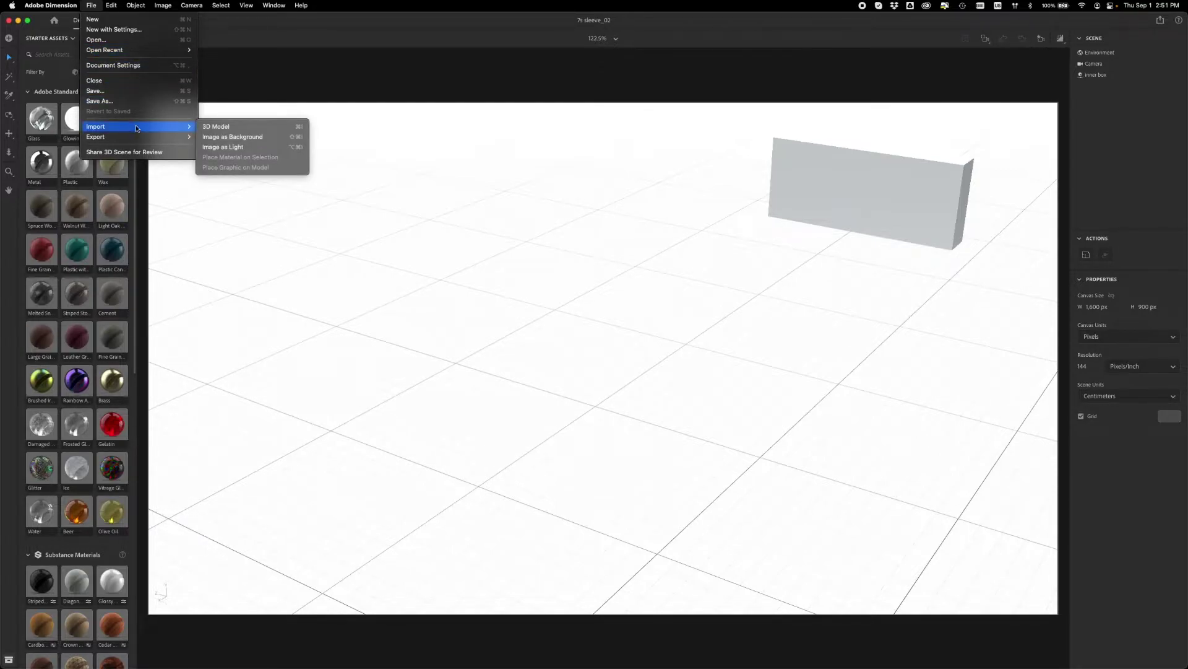
click(221, 127)
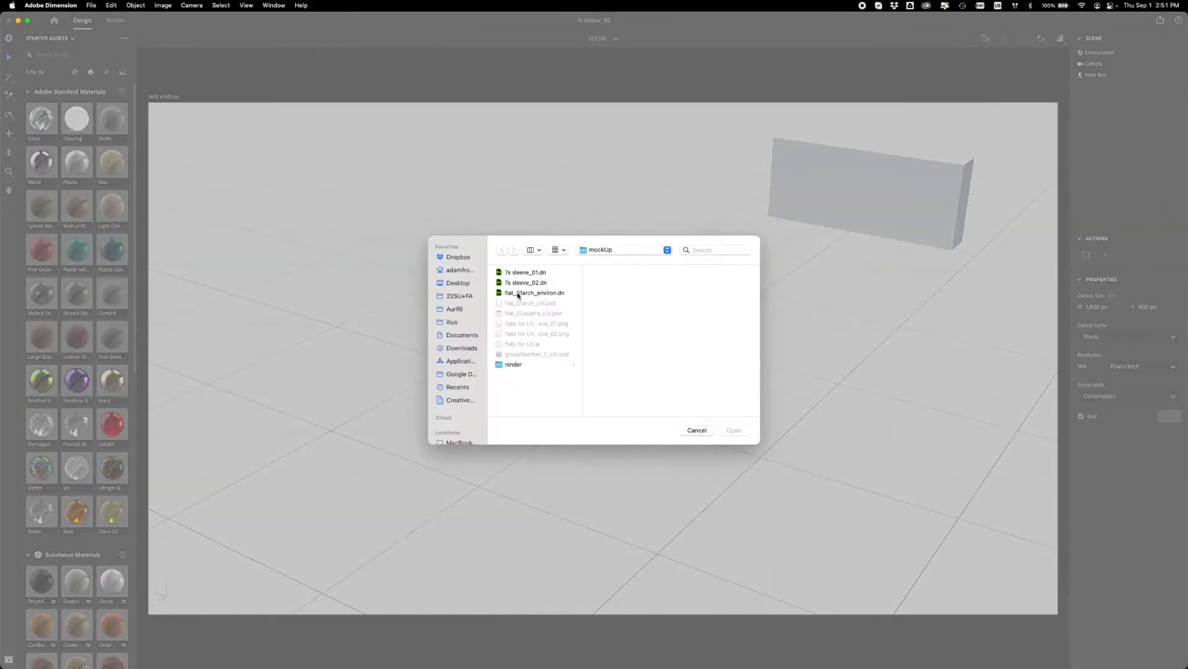
click(527, 272)
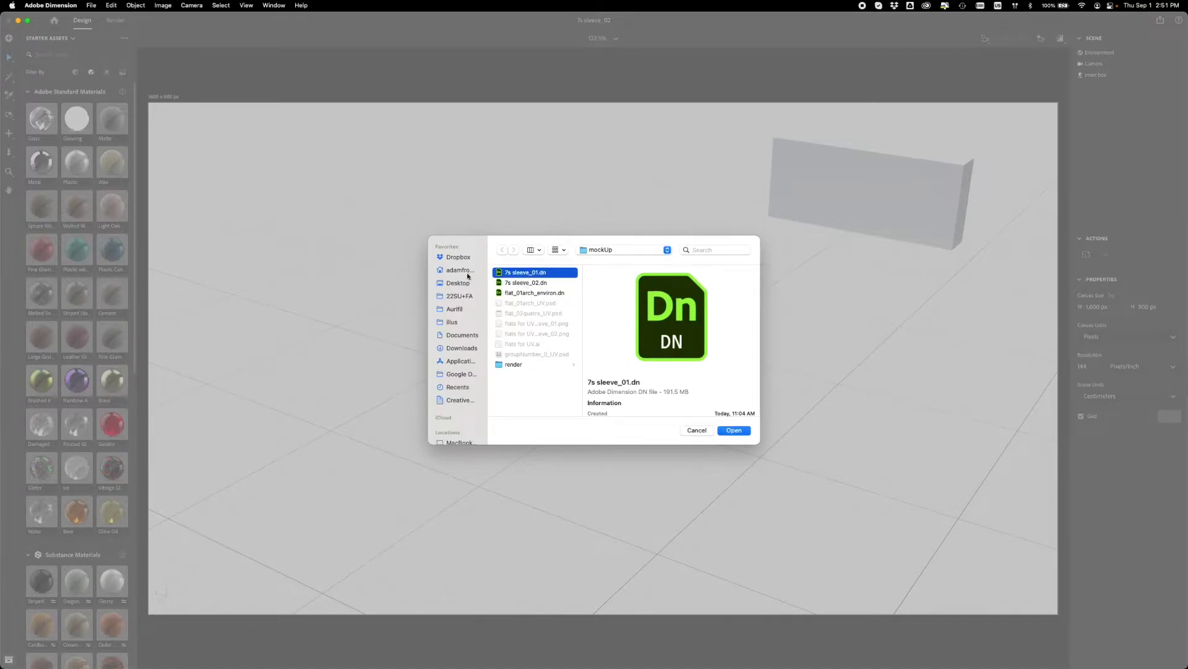
click(615, 251)
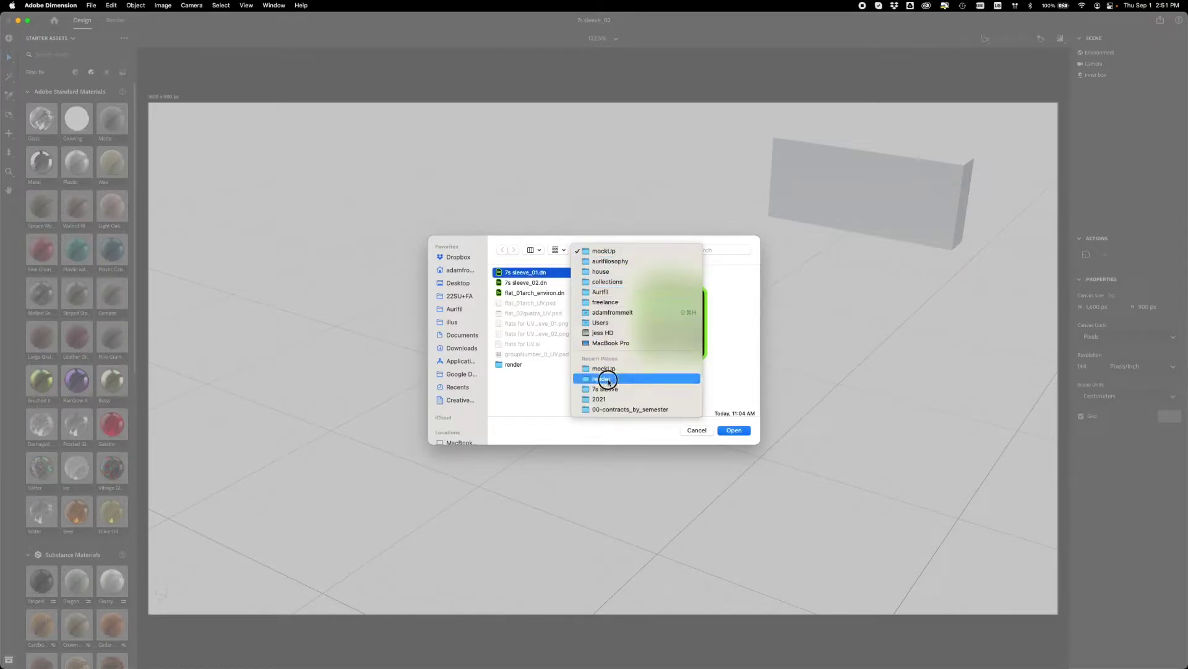
click(608, 382)
click(632, 252)
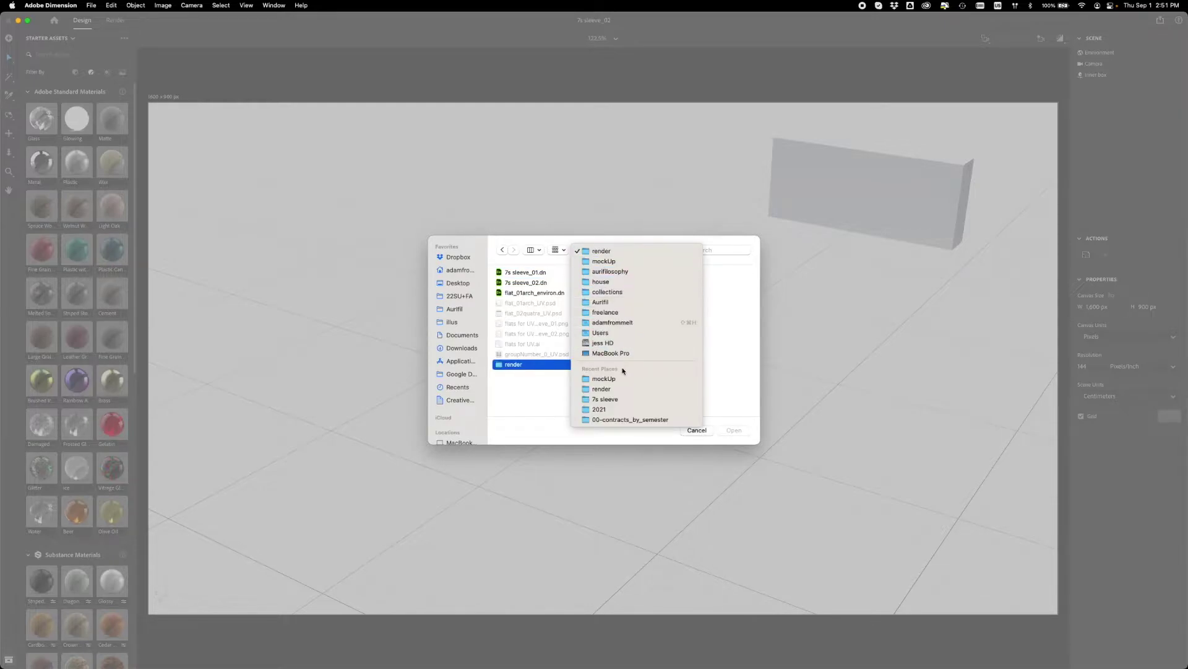
click(617, 401)
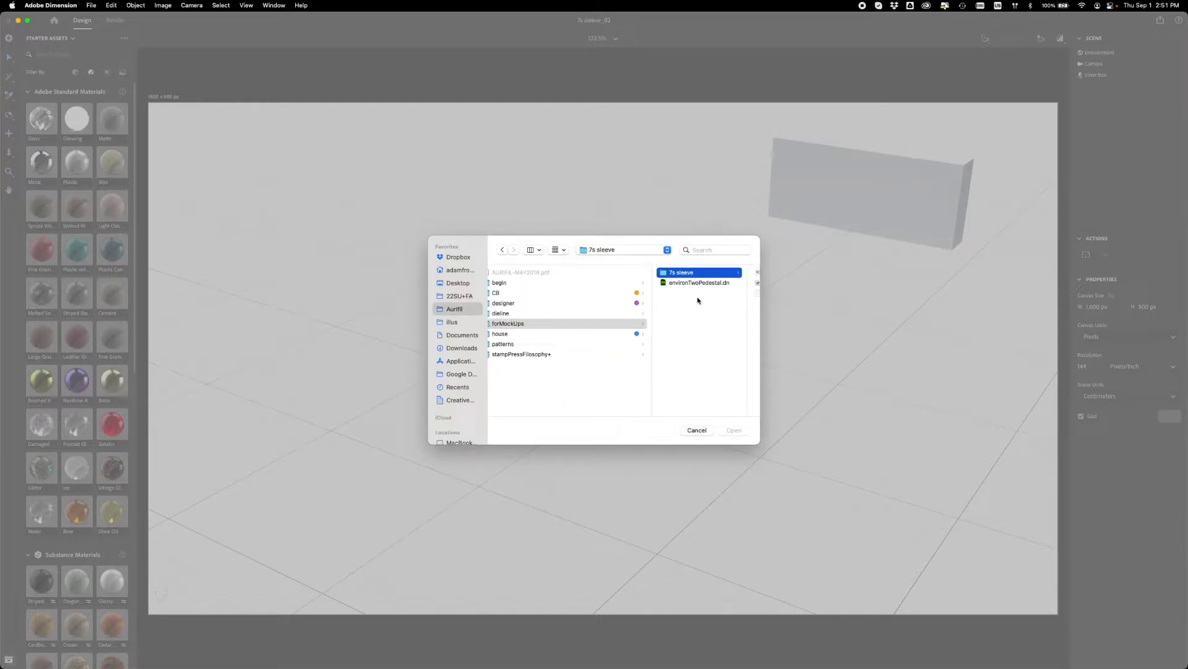
click(689, 284)
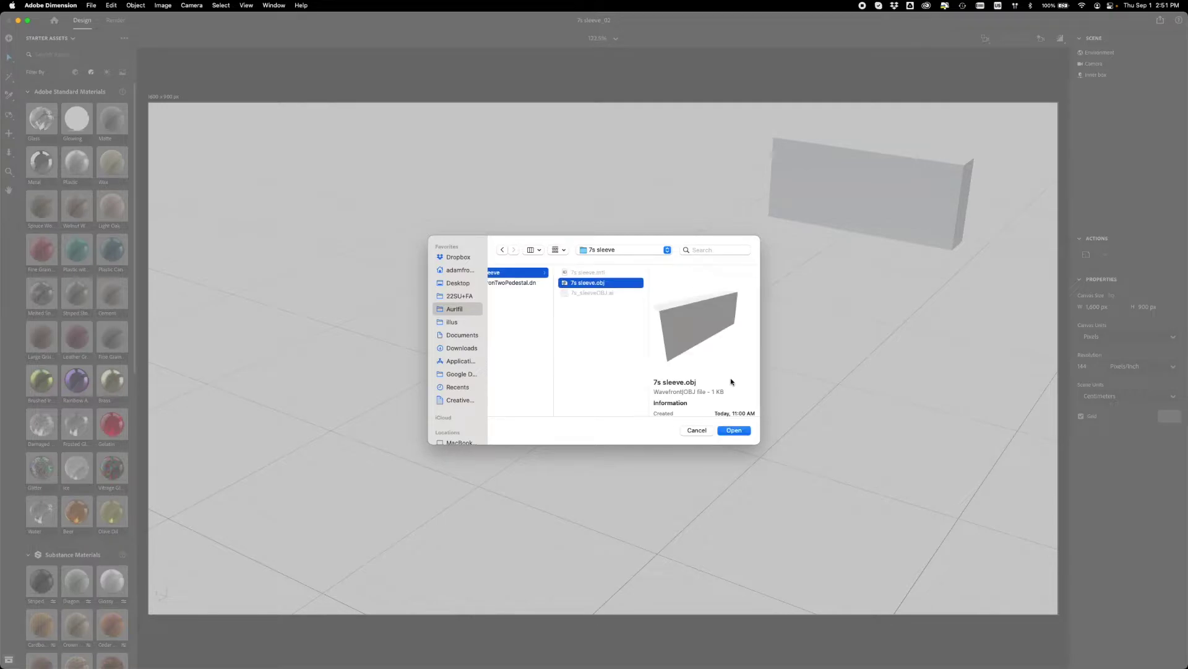
click(728, 430)
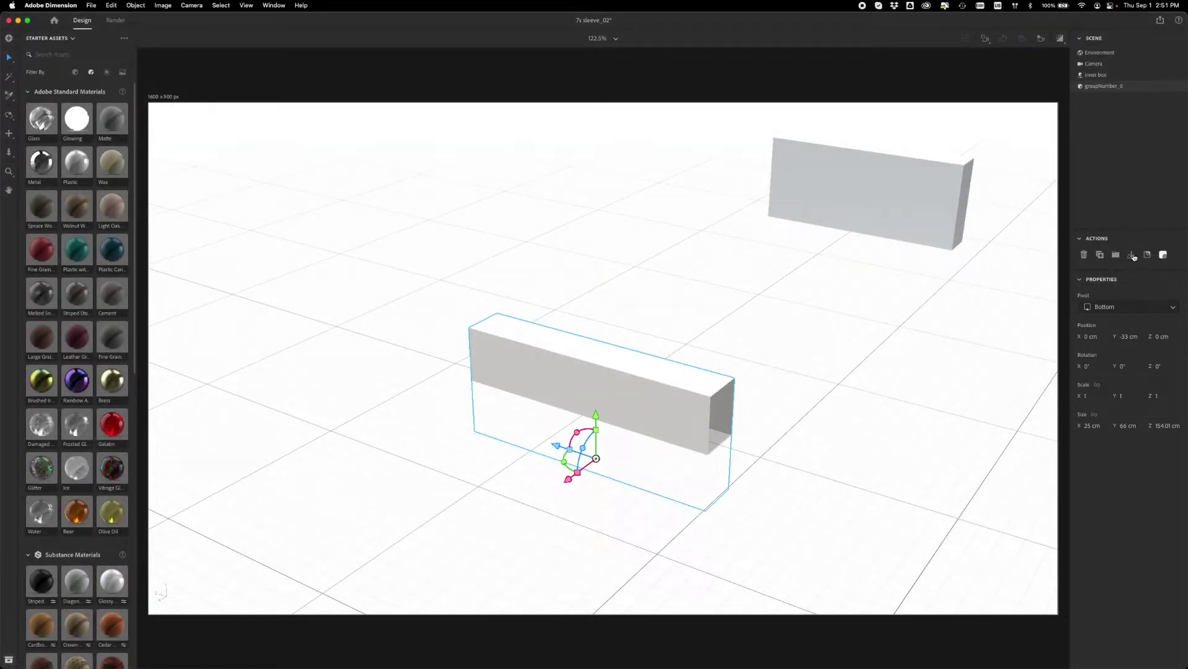
Step: Move the imported sleeve model up onto the ground plane
click(1132, 255)
right_drag(754, 457, 775, 489)
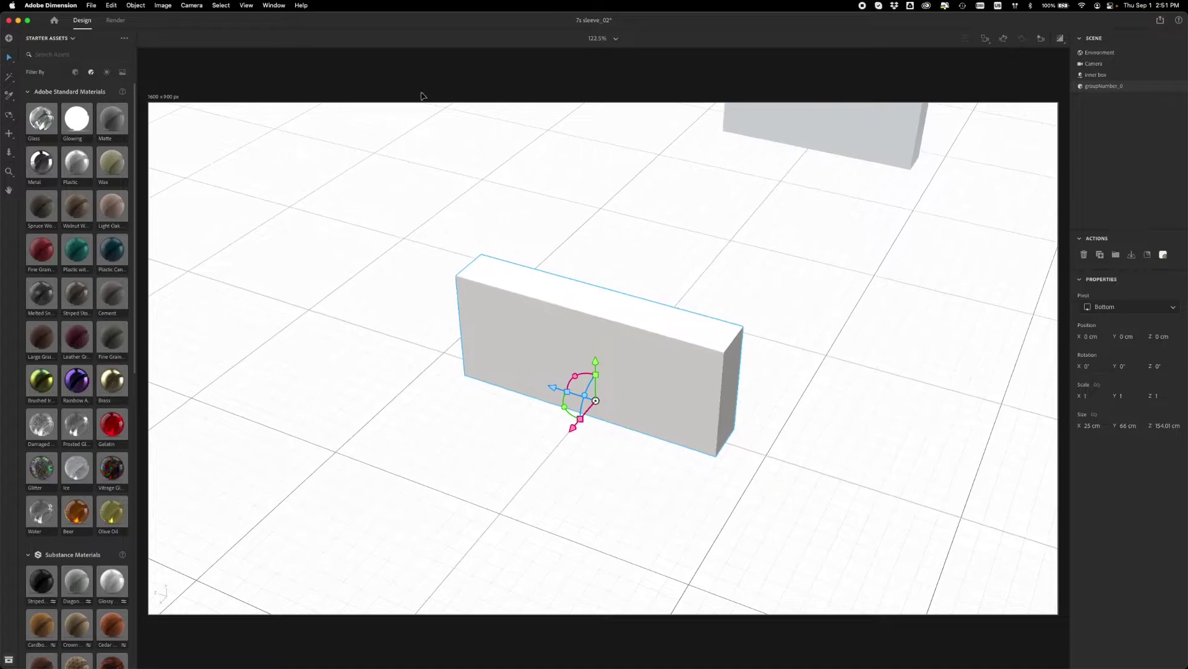
Step: Set up a UV export of the sleeve at 8192 x 8192 and cancel it without replacing the existing file
click(128, 9)
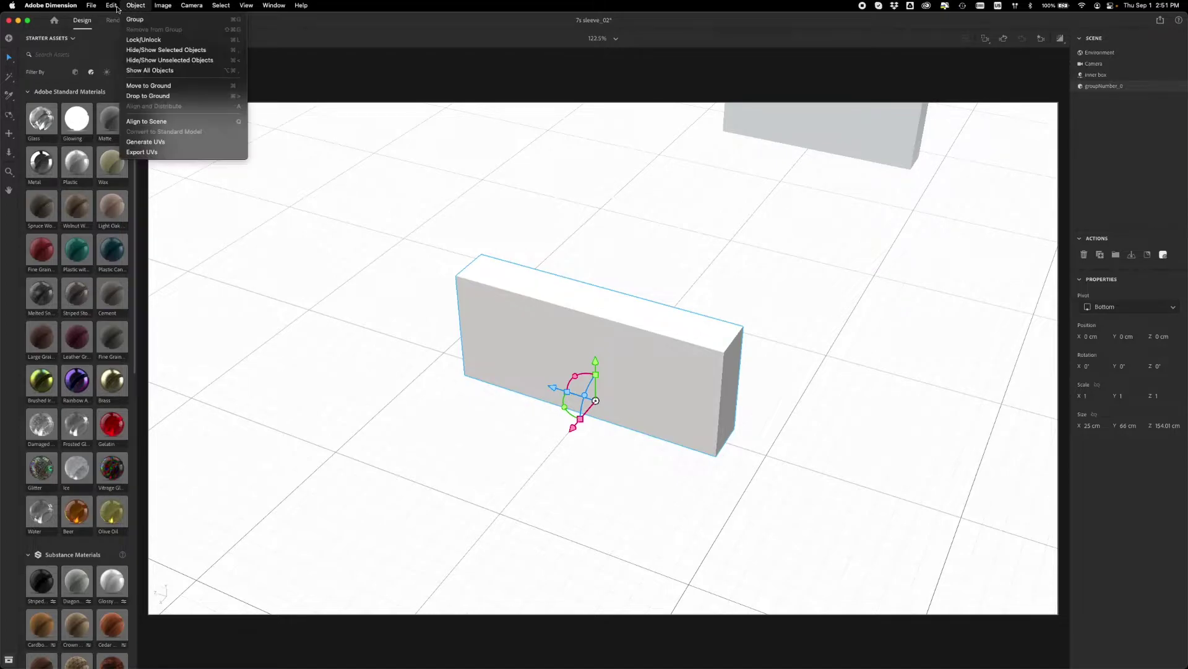
mouse_move(111, 9)
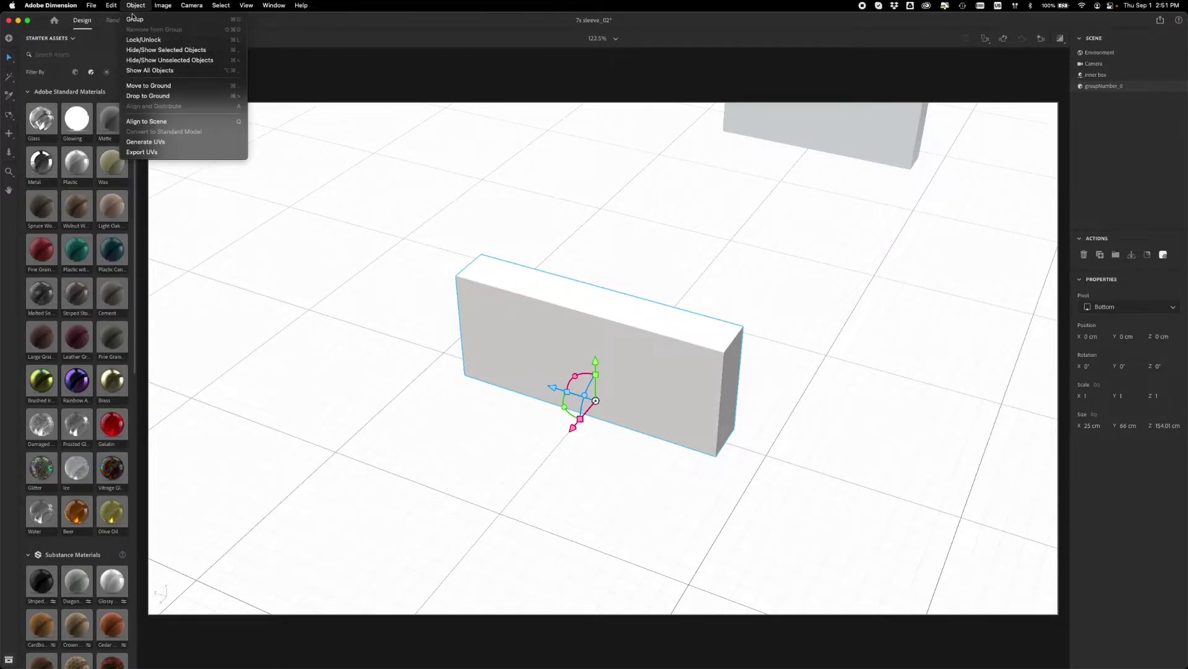
click(183, 155)
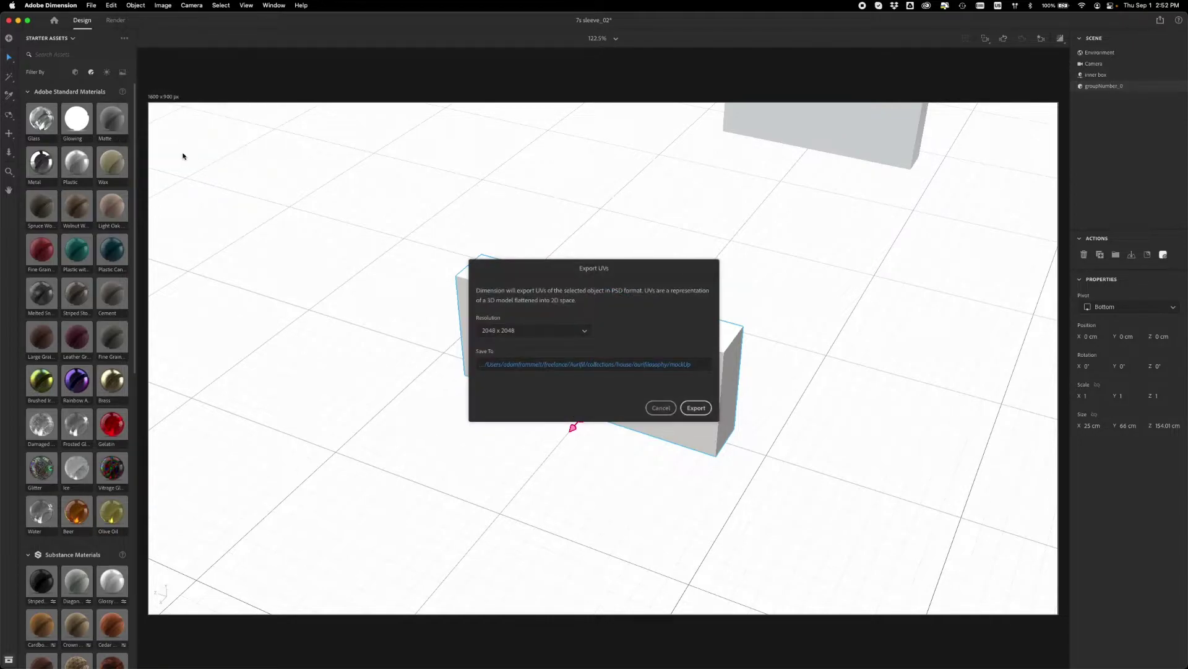
click(584, 332)
click(536, 403)
click(585, 331)
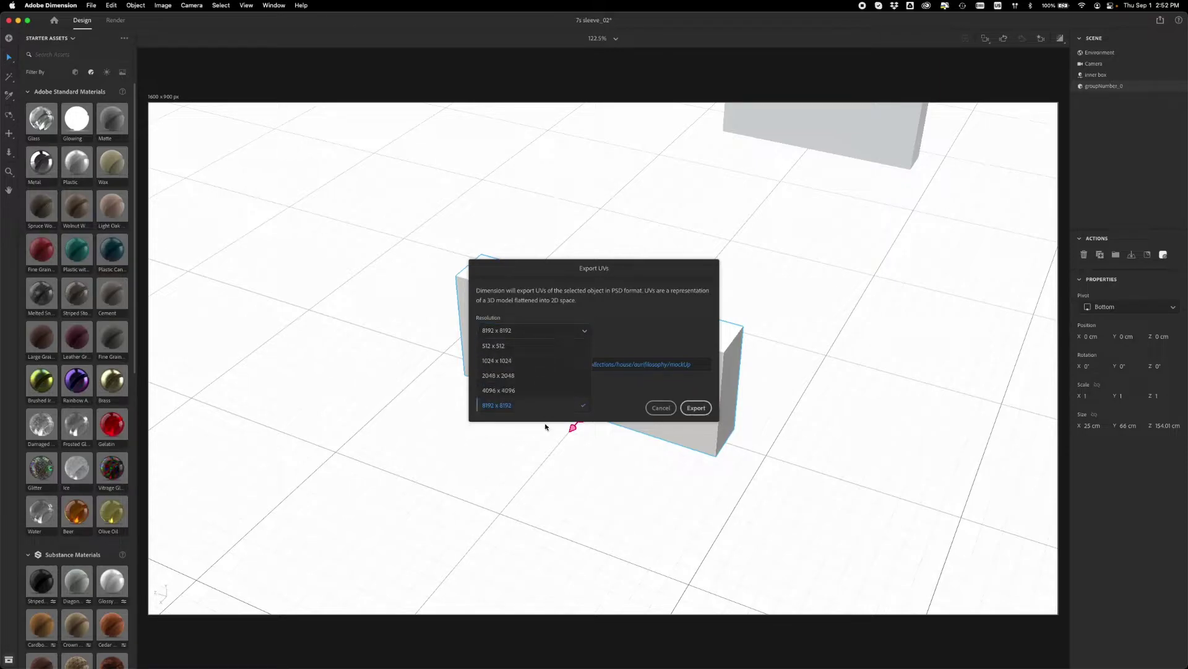
click(697, 408)
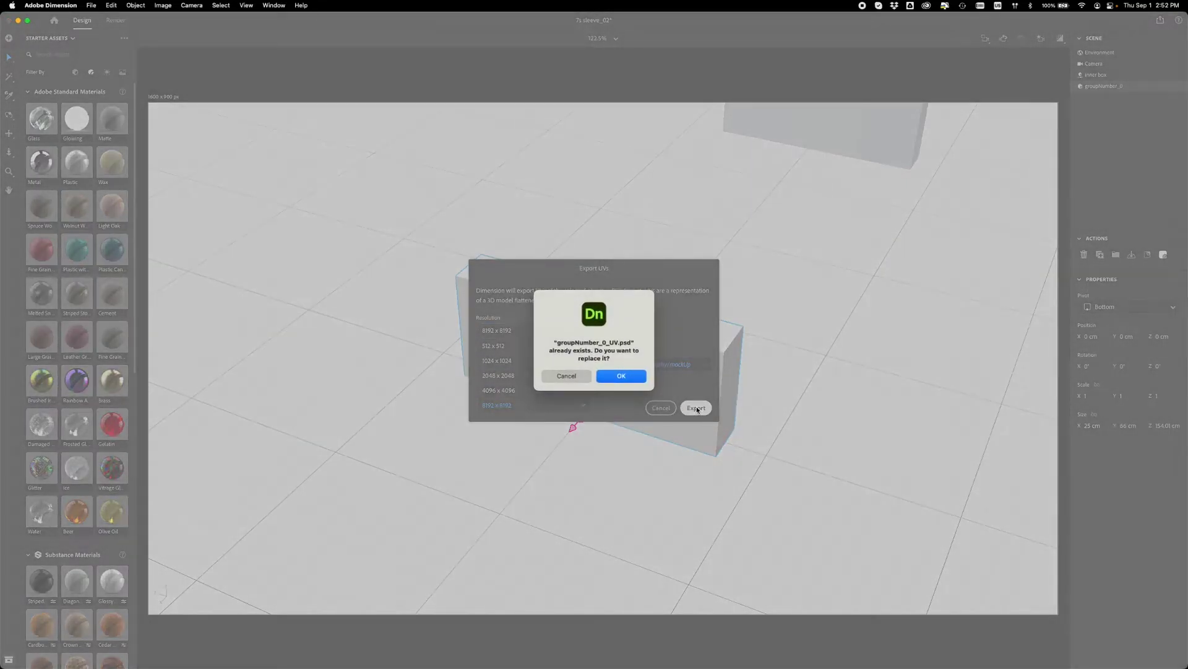
click(547, 375)
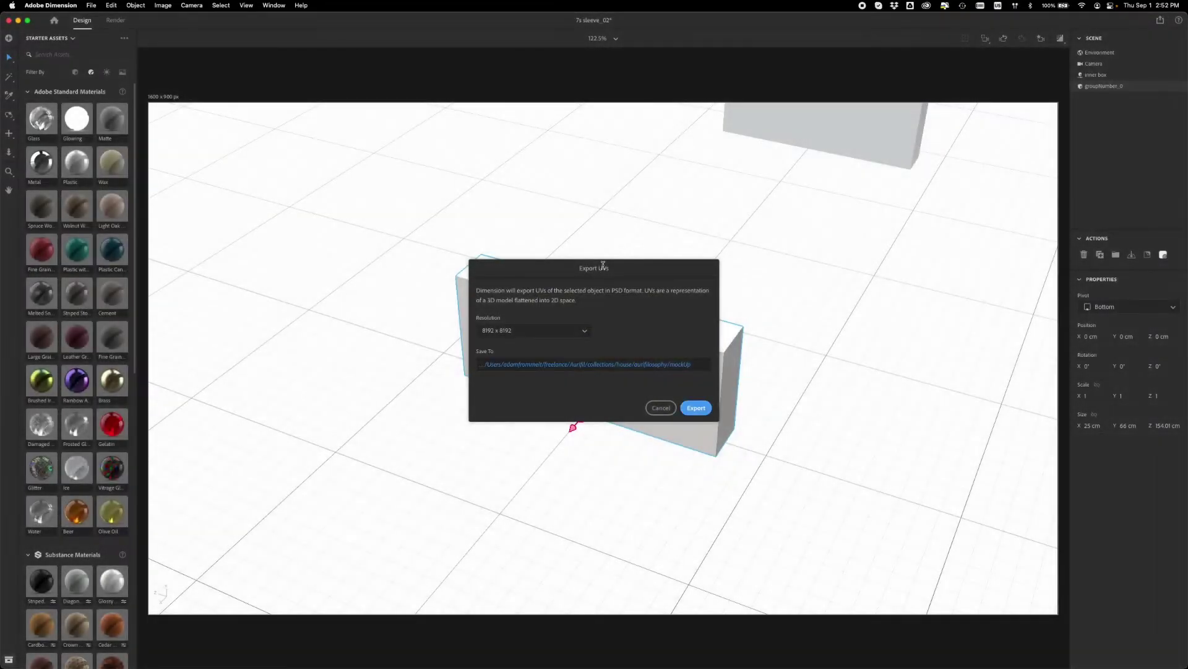
click(659, 400)
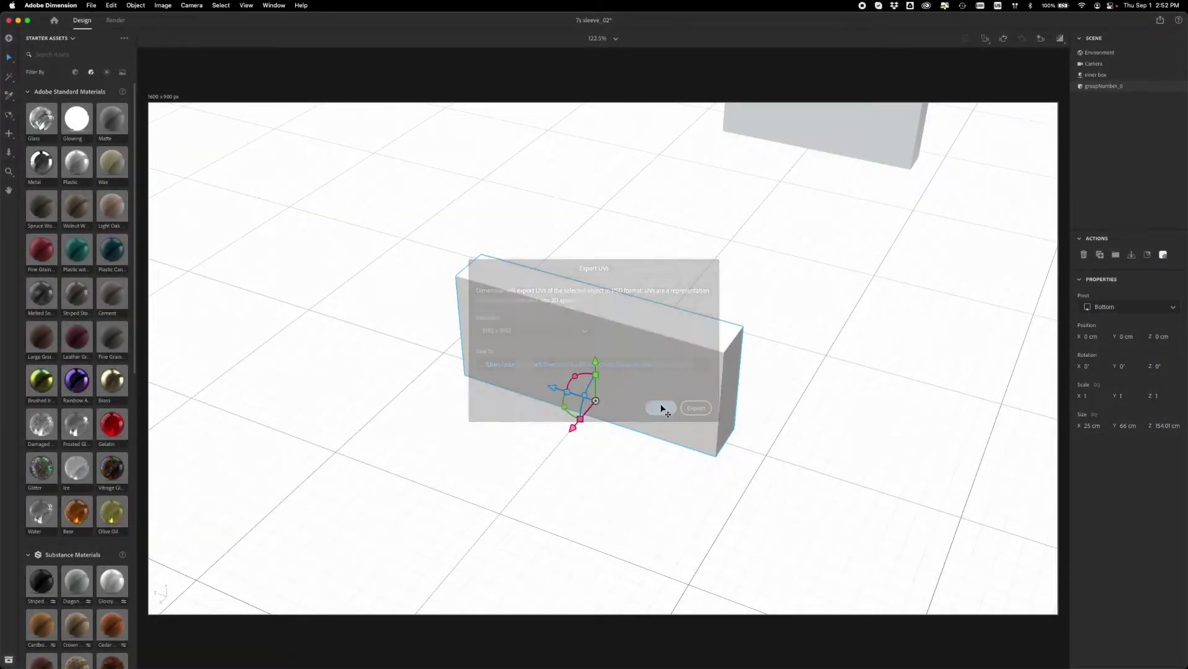
click(703, 85)
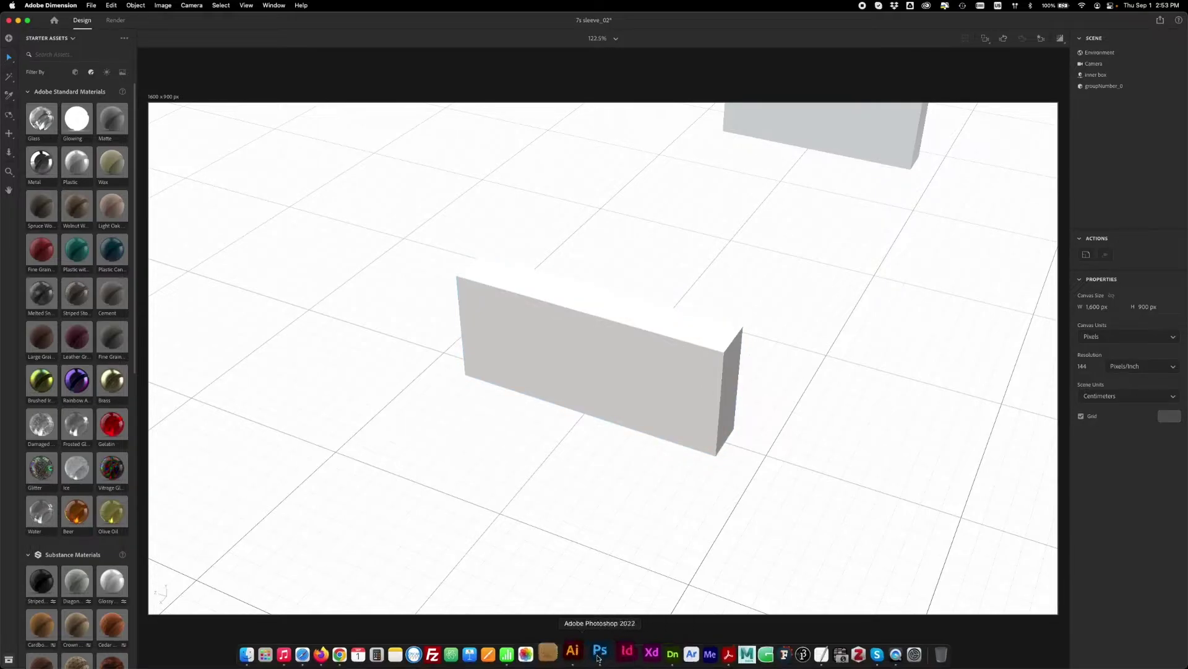
Step: Switch to Photoshop and, in groupNumber_0_UV.psd, show the Non-Editable Area layer and hide the Texture Grid layer
click(599, 651)
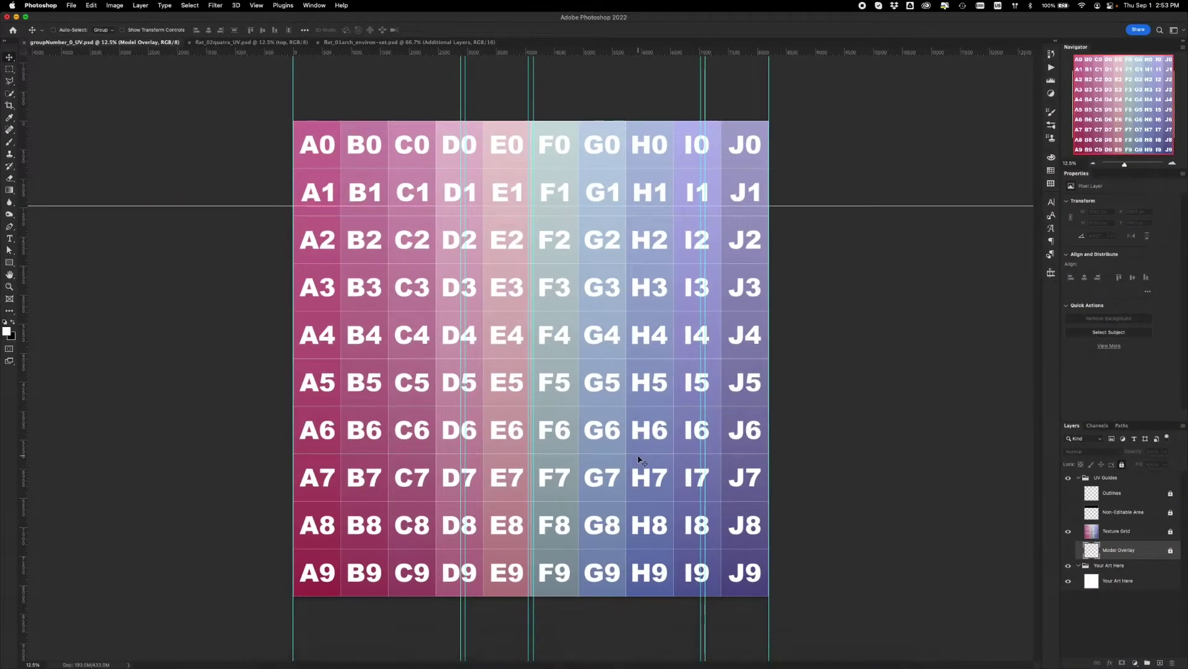
click(1069, 513)
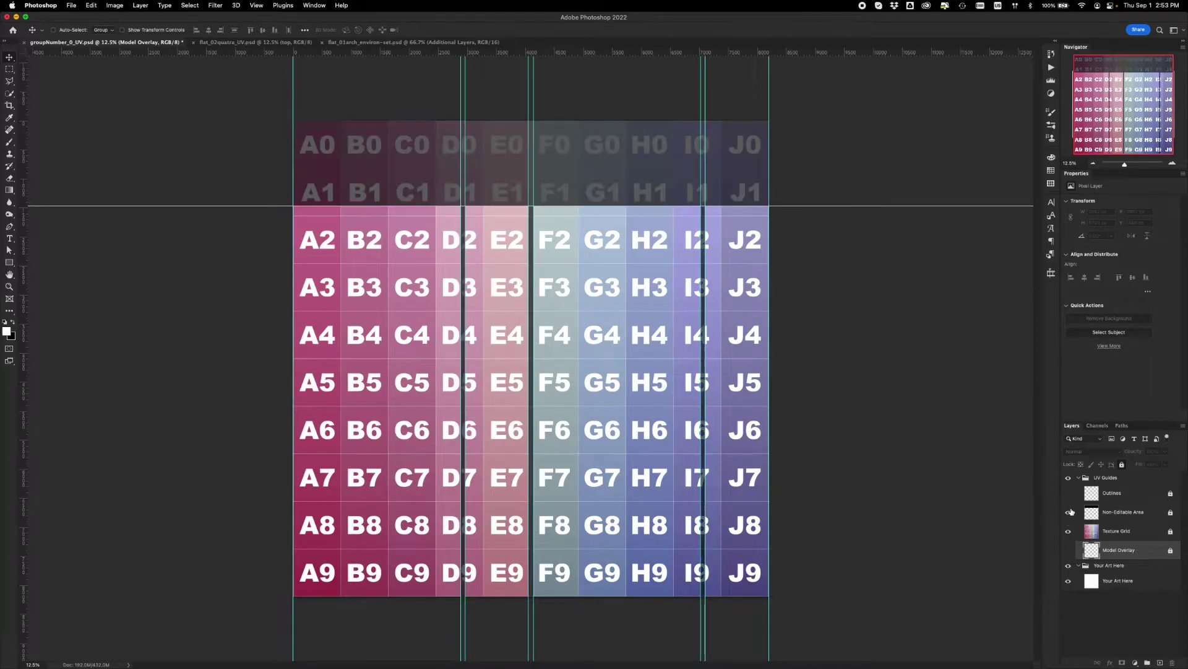
click(1069, 531)
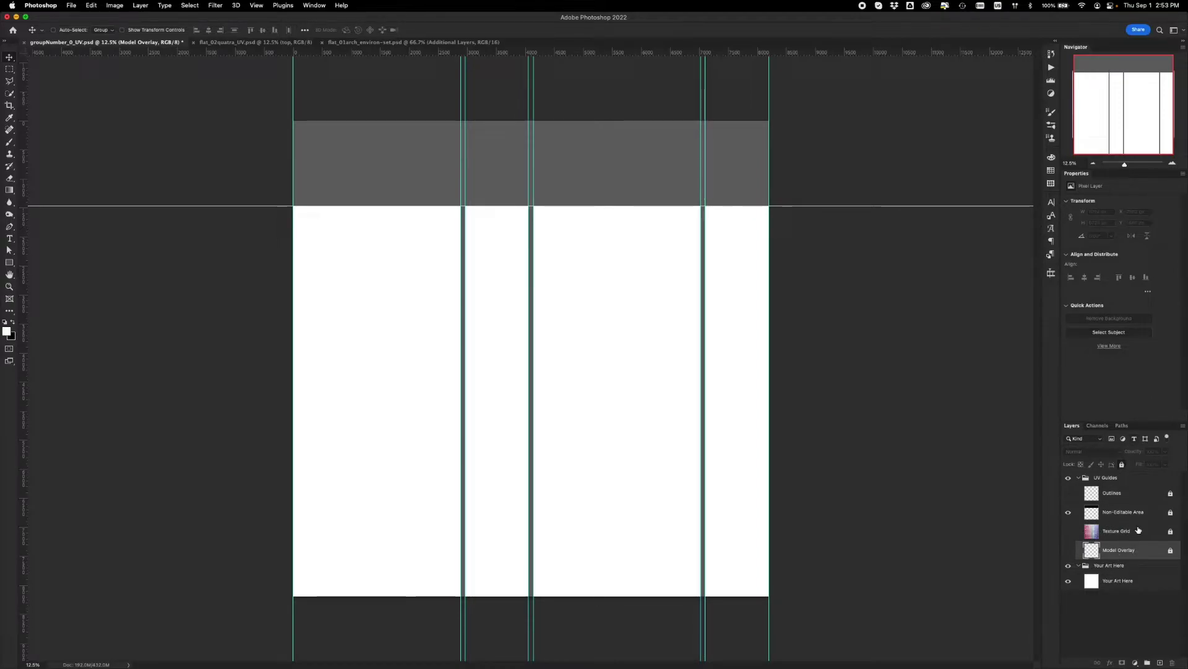
Step: Check the Outlines layer and compare the UV template with the Non-Editable Area hidden and shown, leaving Outlines hidden
click(1143, 493)
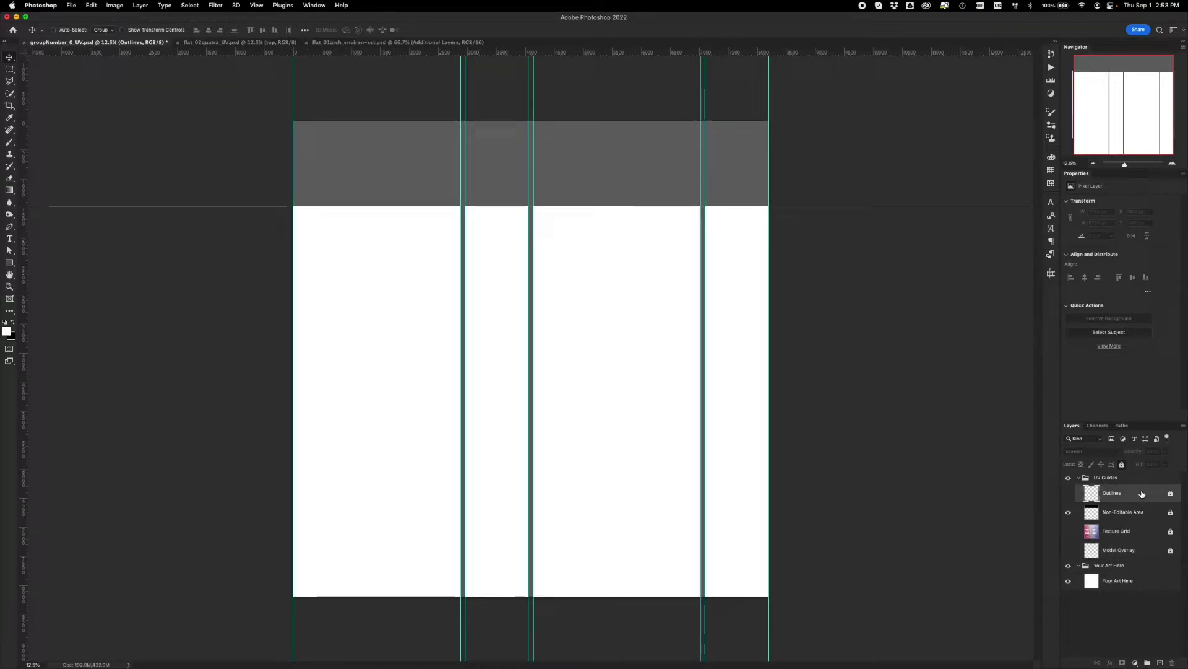
click(1068, 493)
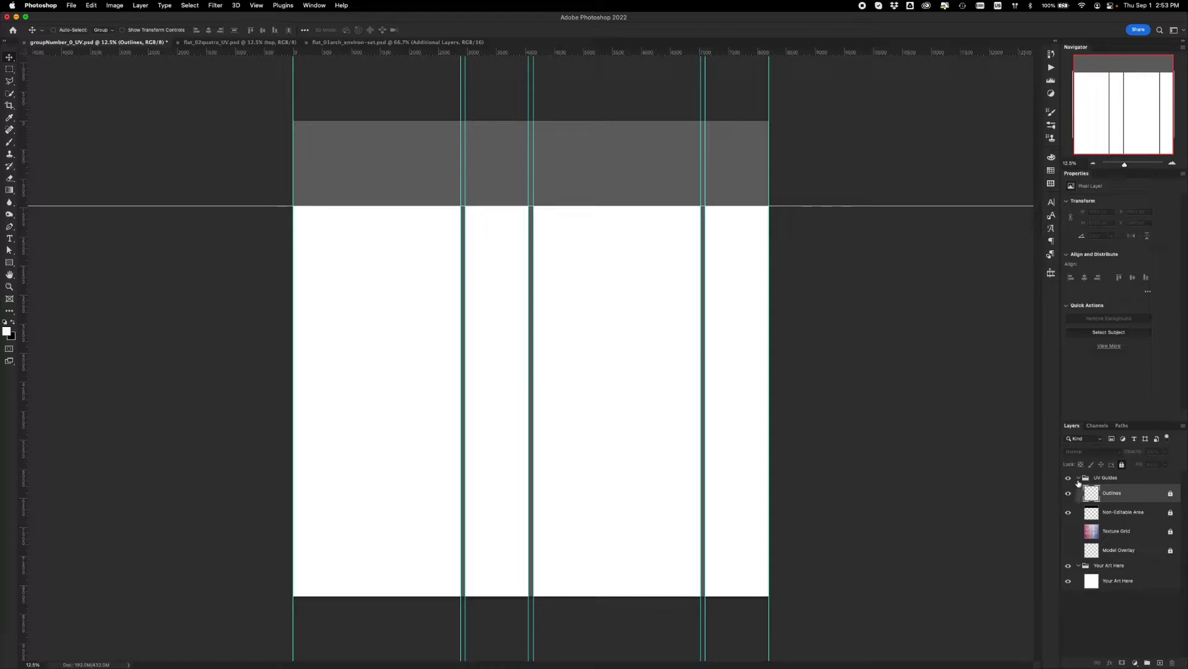
click(1079, 478)
click(1079, 478)
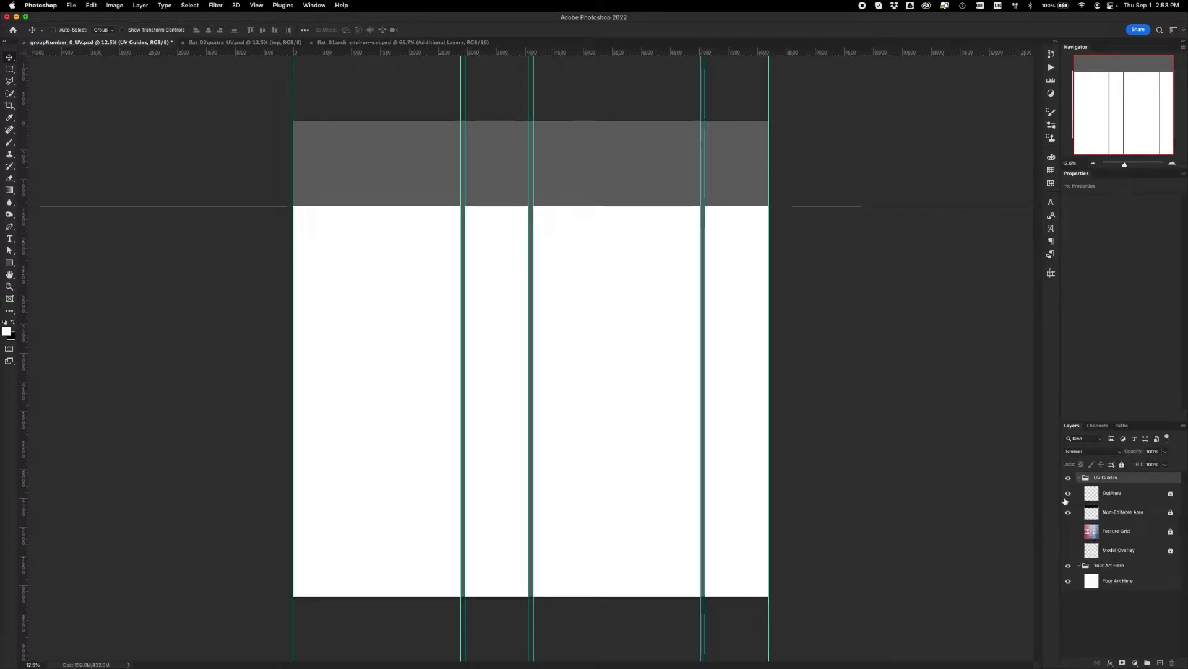
drag(1068, 512, 1068, 493)
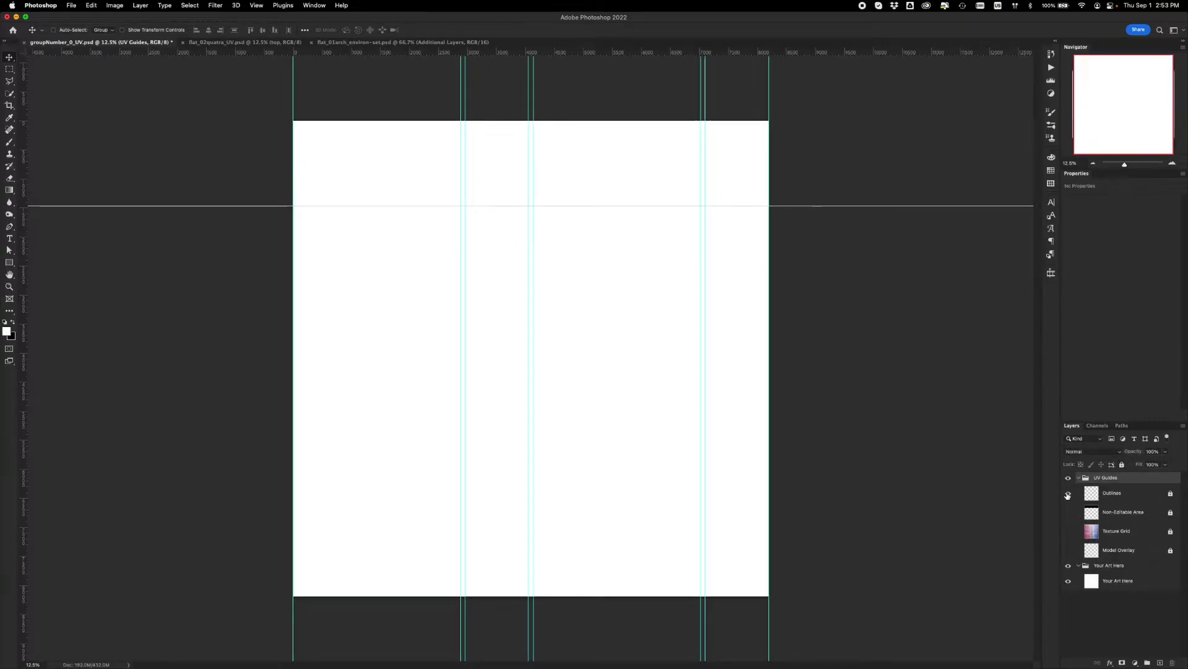
click(1068, 513)
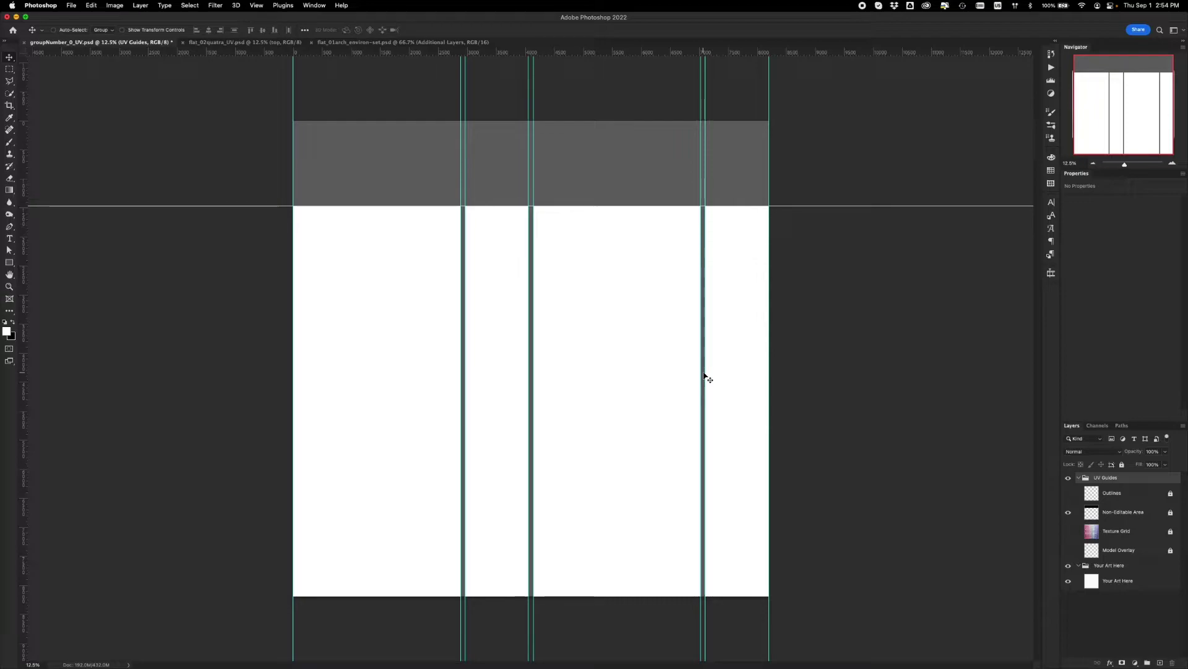
Step: Make the Texture Grid layer visible beneath the Non-Editable Area and save groupNumber_0_UV.psd
click(1069, 533)
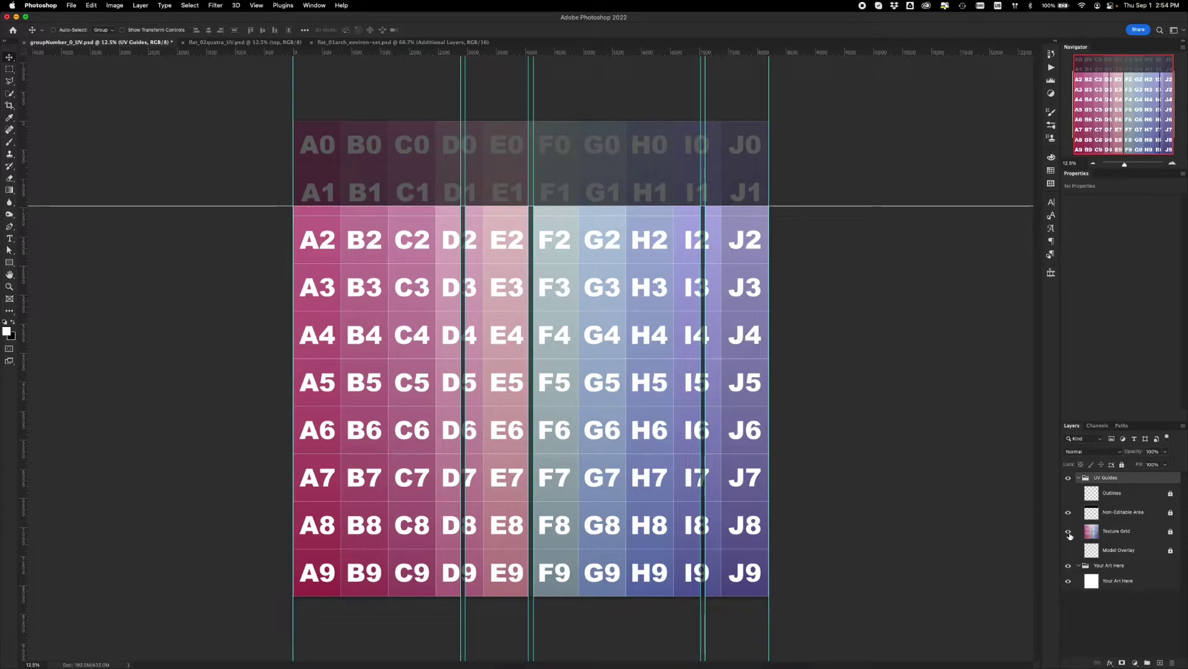
click(1068, 531)
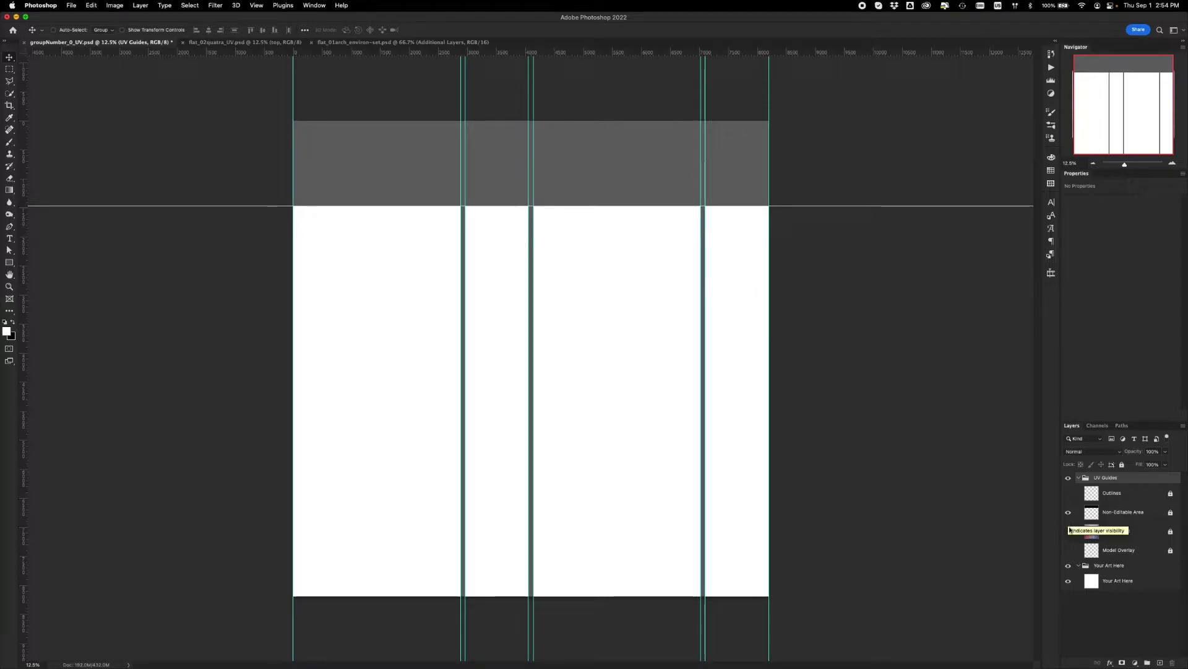
click(1068, 531)
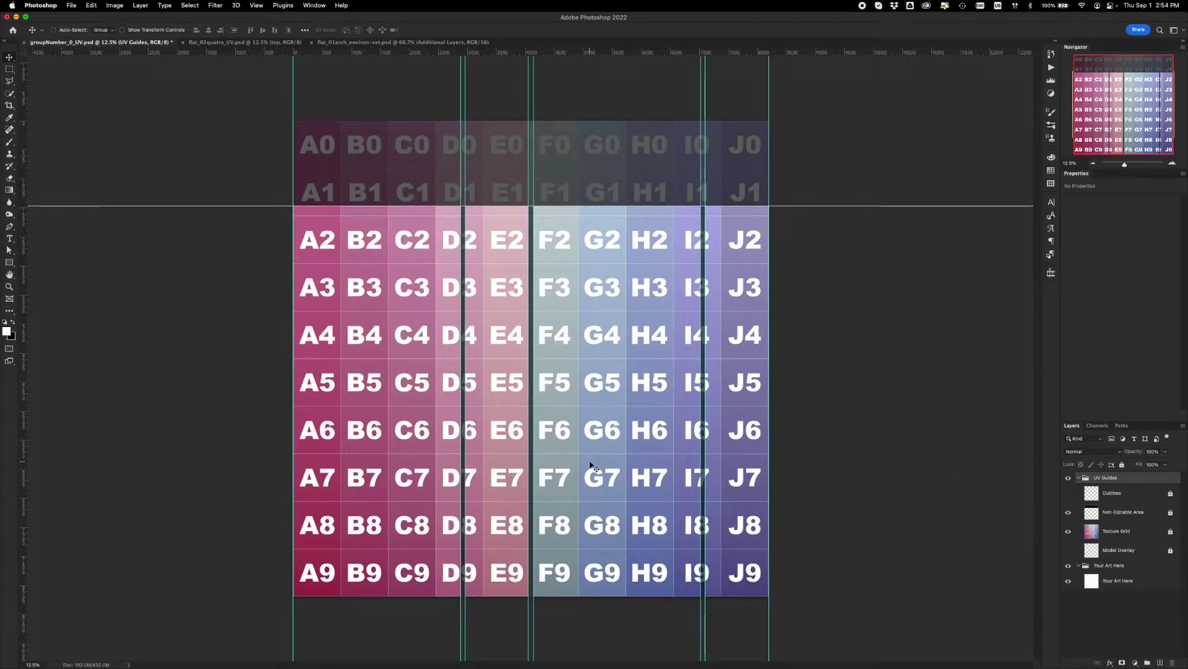
key(super+s)
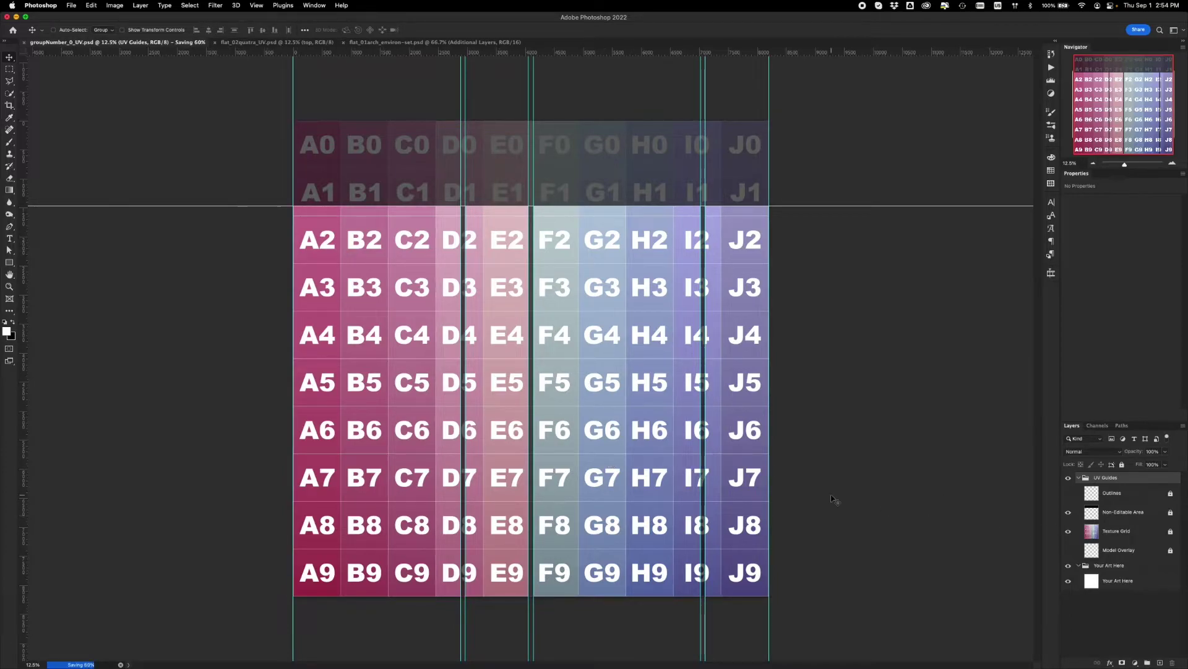
Step: Switch to Adobe Dimension, select the sleeve model and start placing a graphic on it
mouse_move(610, 655)
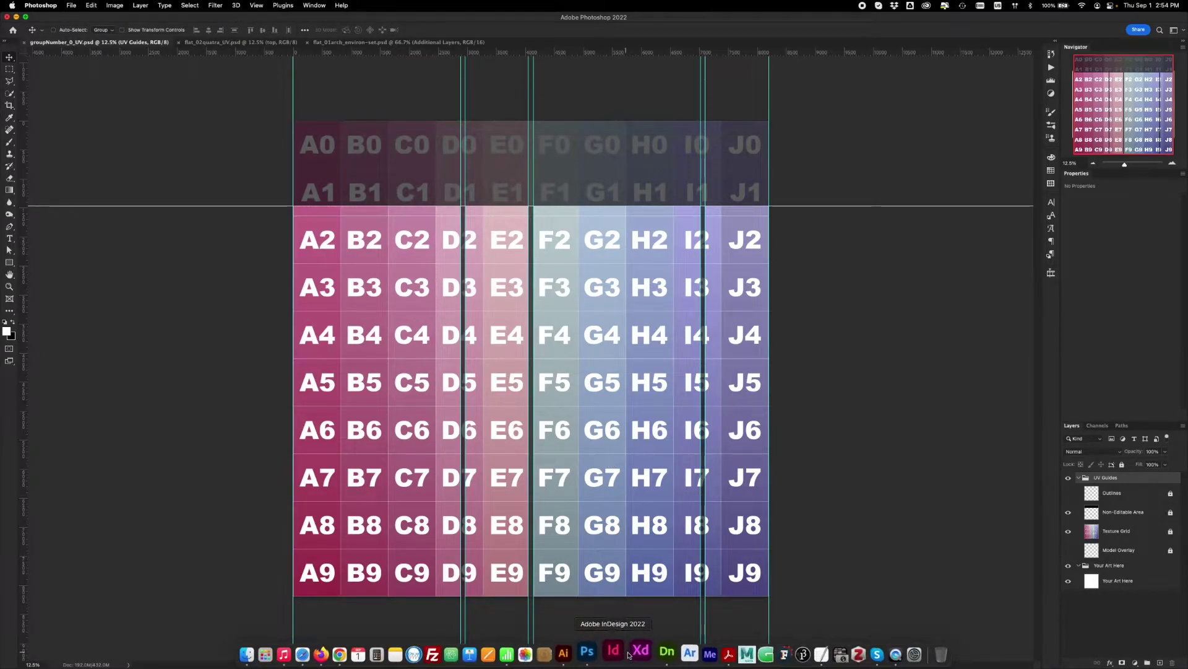
click(653, 654)
click(613, 358)
right_drag(626, 427, 608, 366)
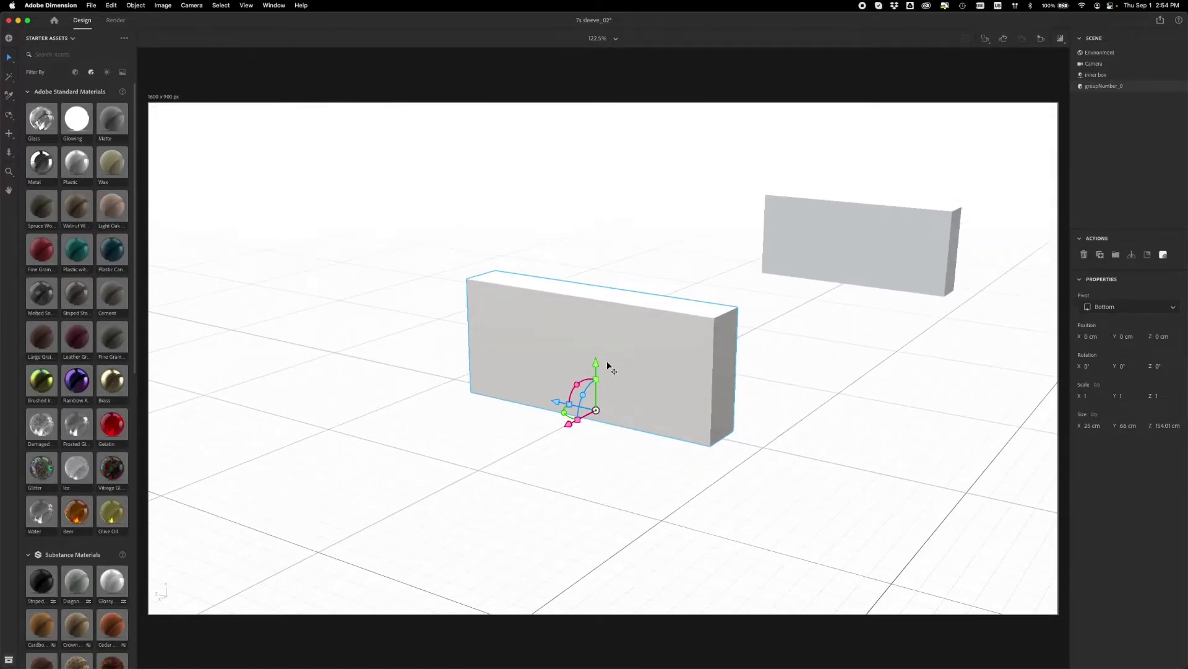
click(1147, 255)
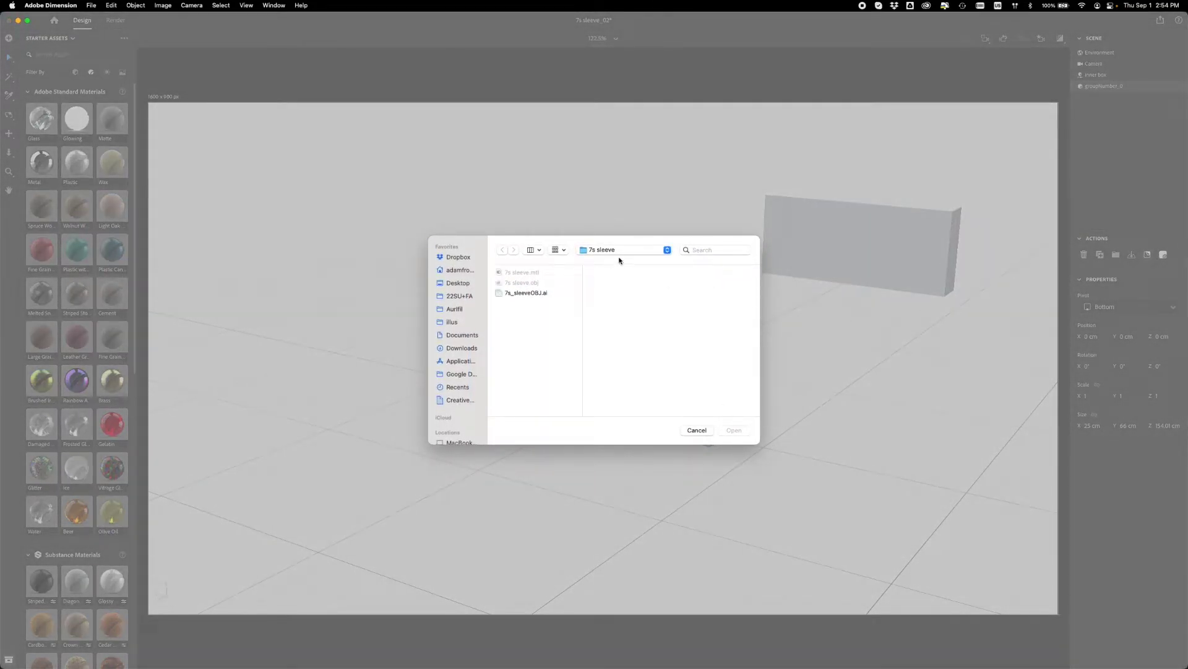
Step: Browse to the mockUp folder and select flats for UV_7s sleeve_01.png
click(622, 249)
click(619, 263)
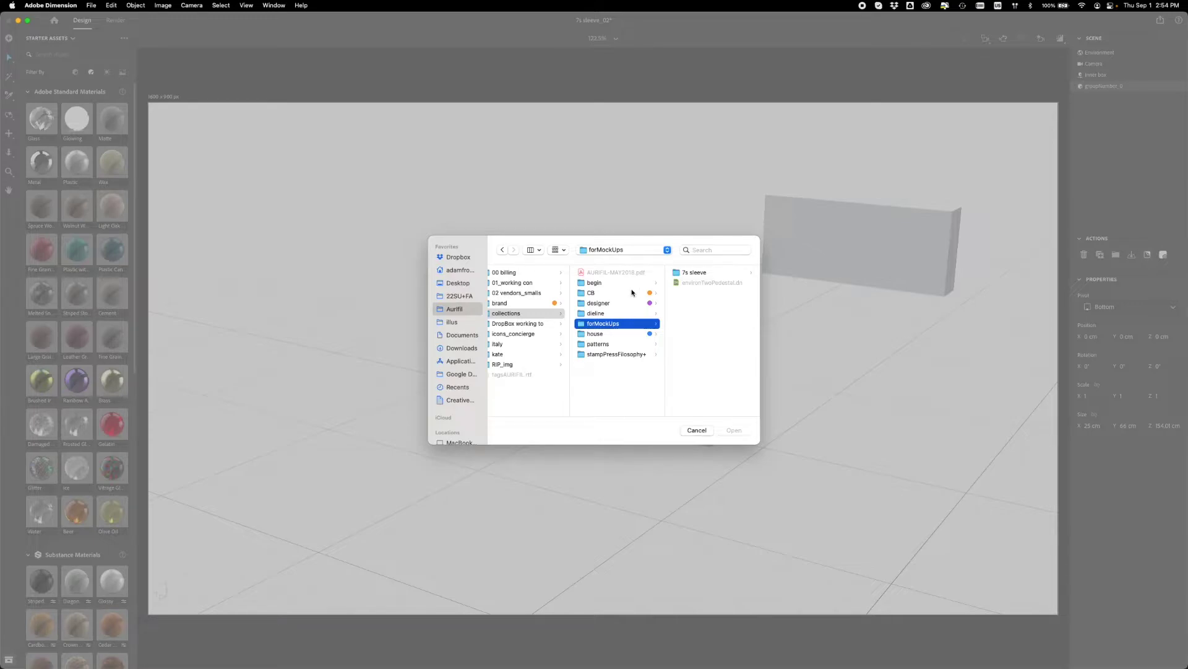
click(618, 250)
click(607, 371)
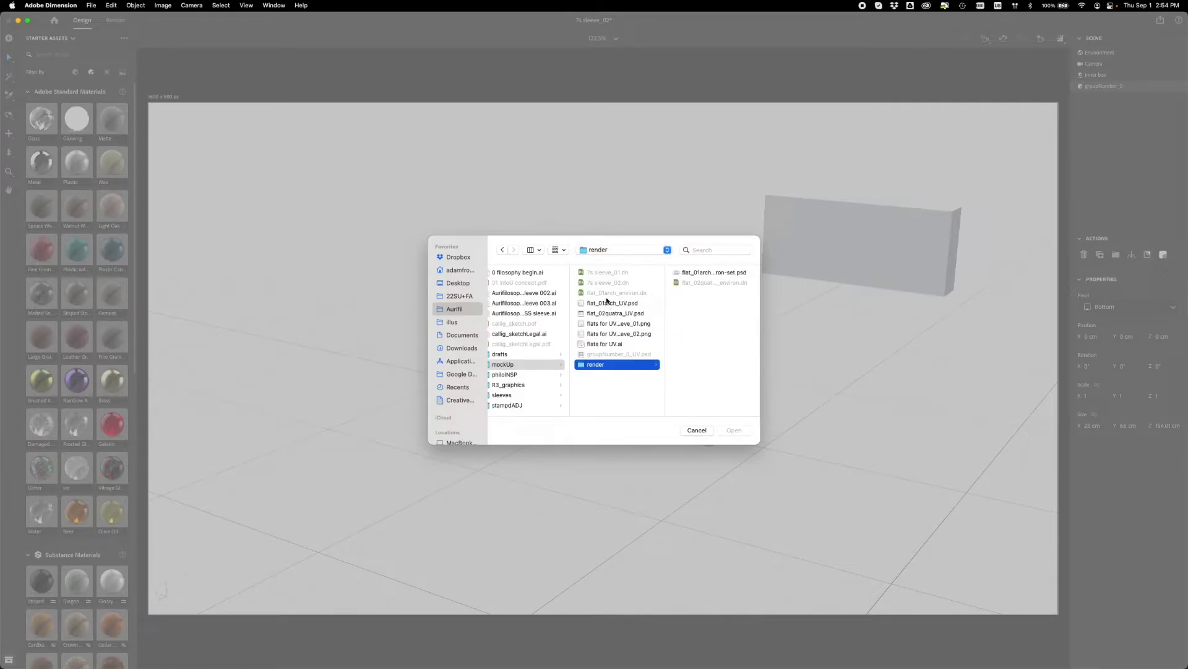
click(608, 324)
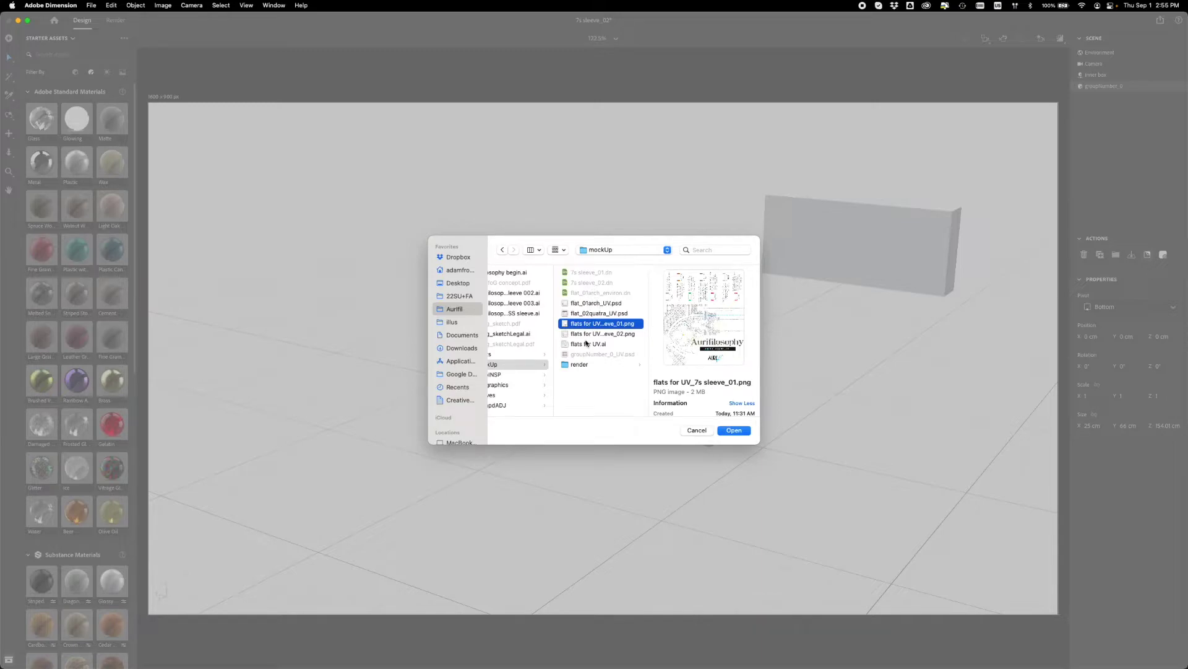
Step: Leave the mockUp folder and browse the forMockUps and designer folders inside collections
scroll(584, 366, left, 3)
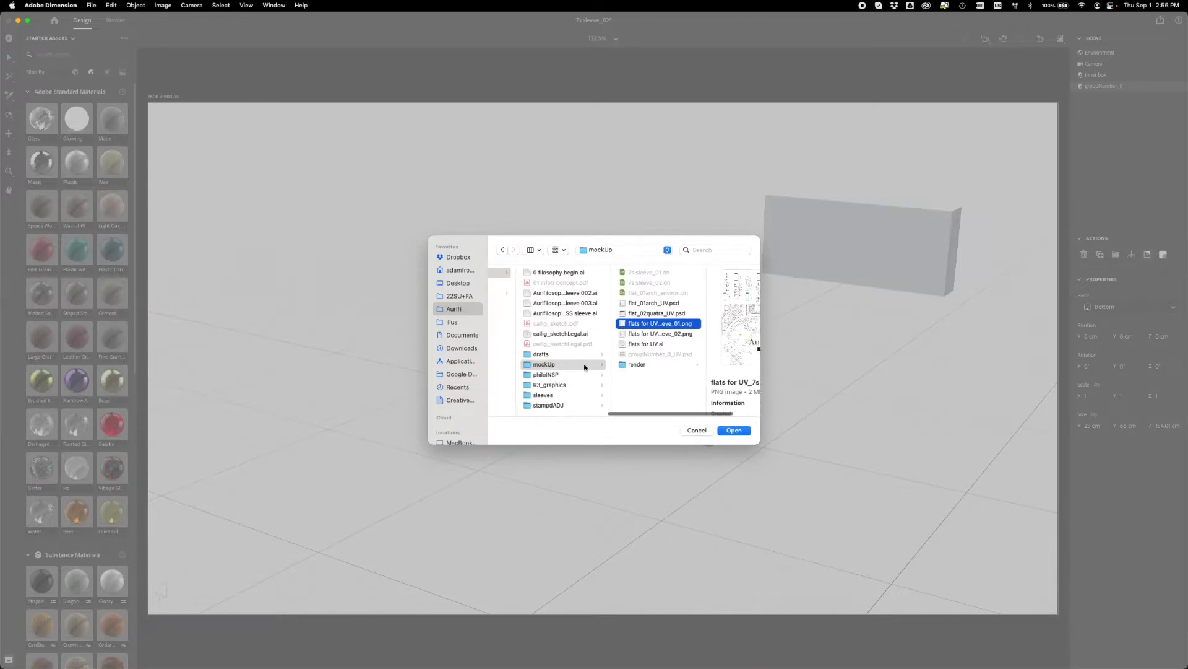
scroll(585, 367, left, 5)
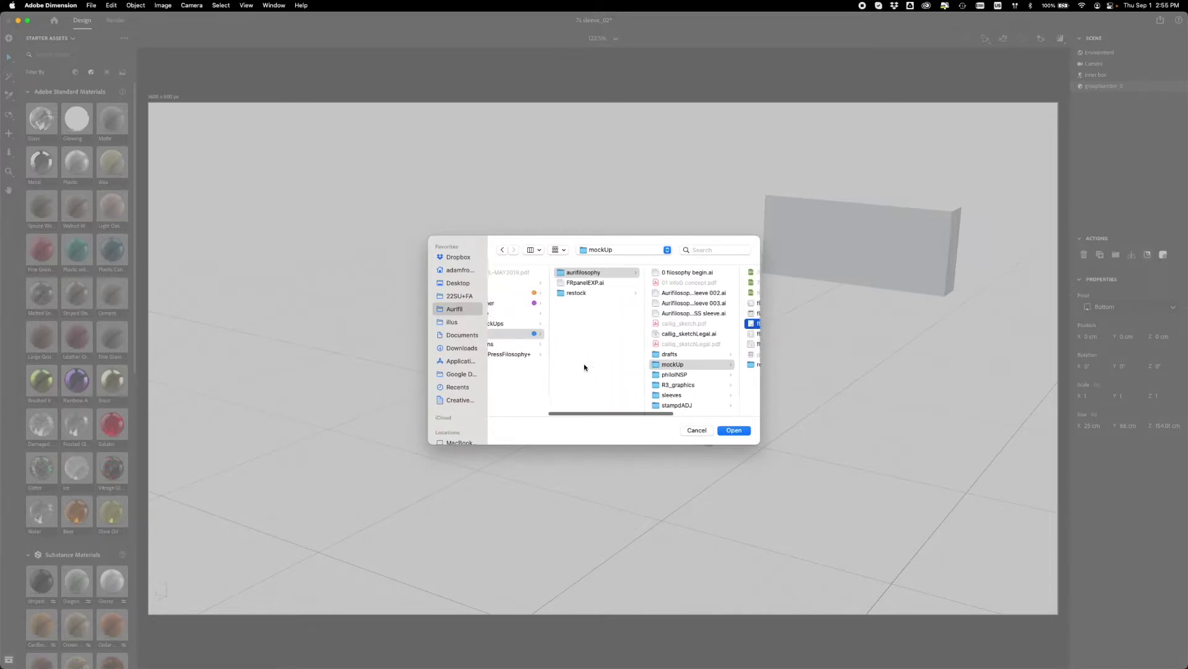
scroll(585, 367, left, 3)
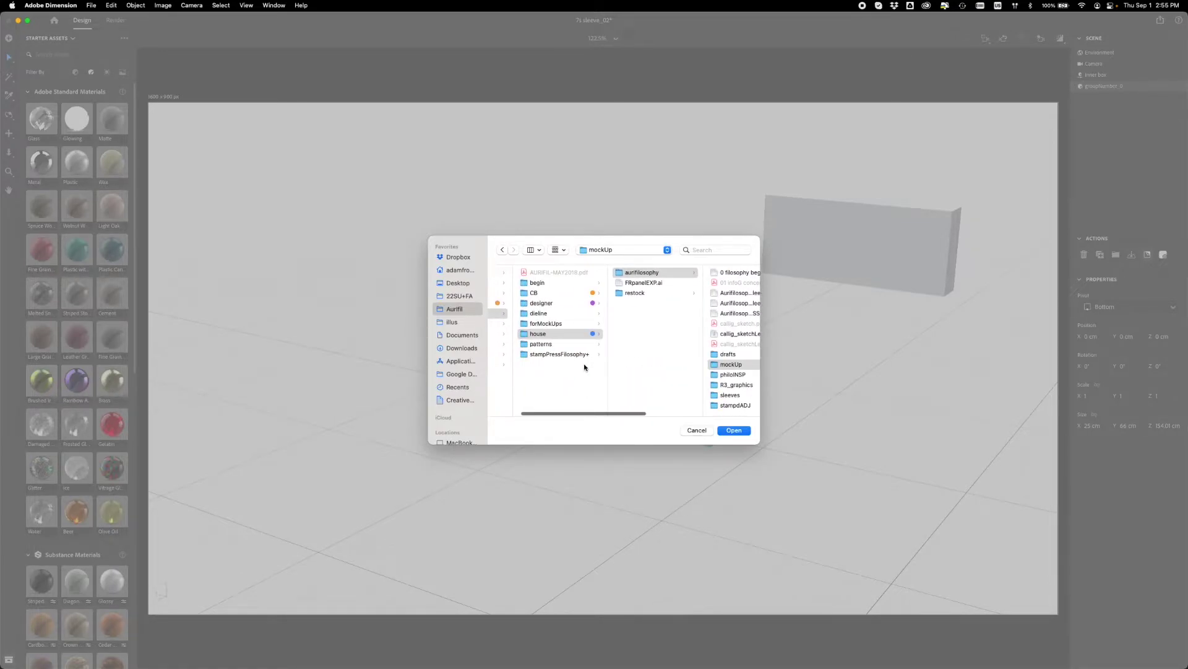
click(579, 325)
click(643, 273)
scroll(529, 345, left, 4)
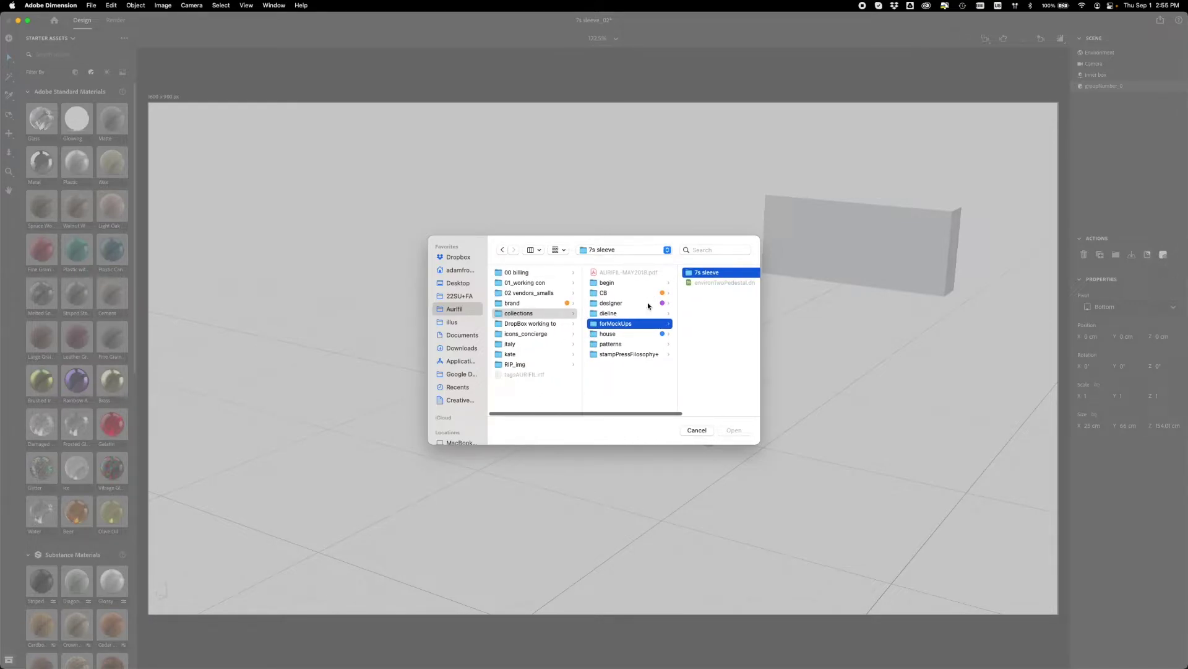
click(647, 306)
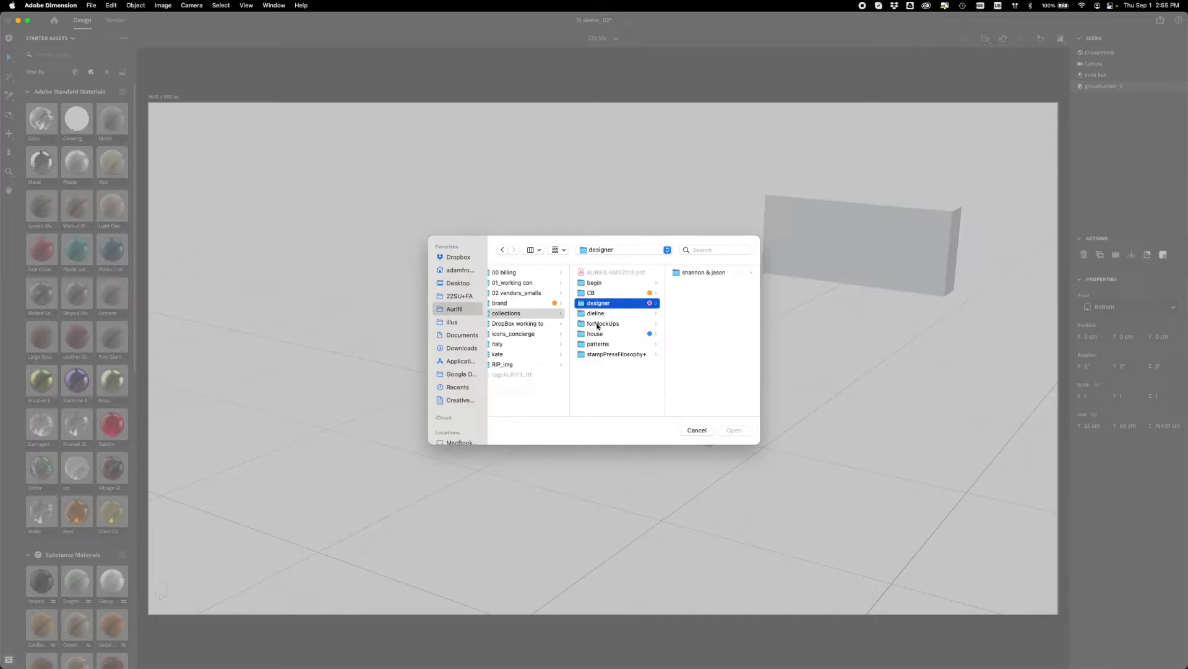
Step: Place groupNumber_0_UV.psd from the house > aurifilosophy > mockUp folder on the sleeve as a graphic
click(606, 335)
click(701, 274)
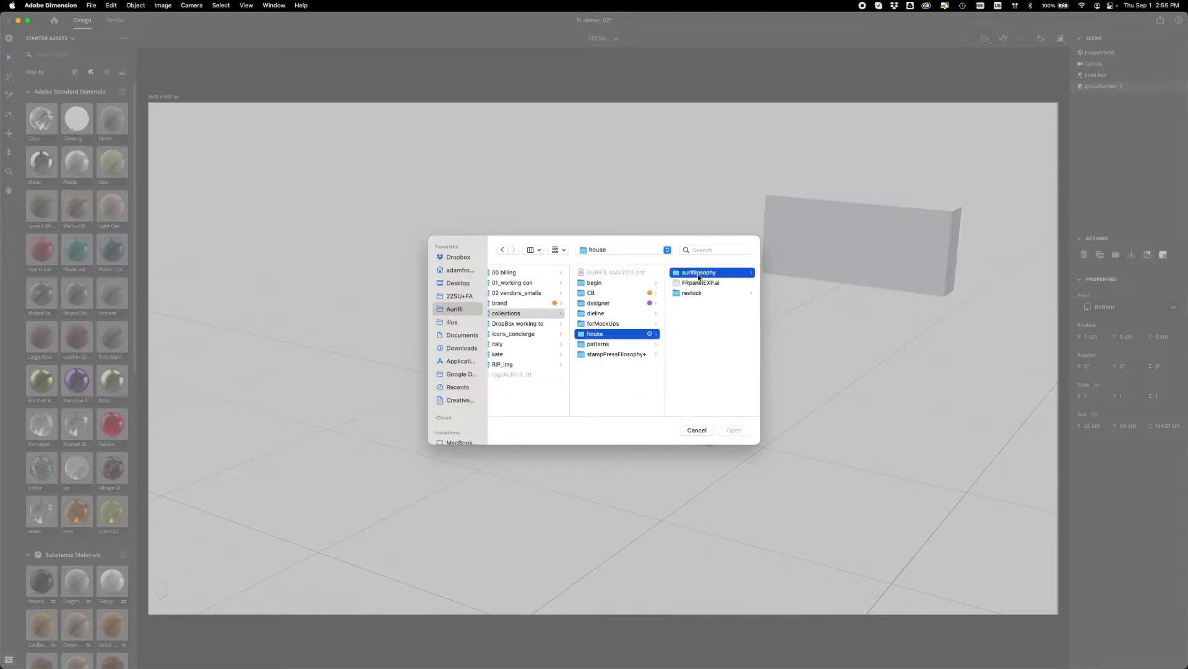
click(693, 366)
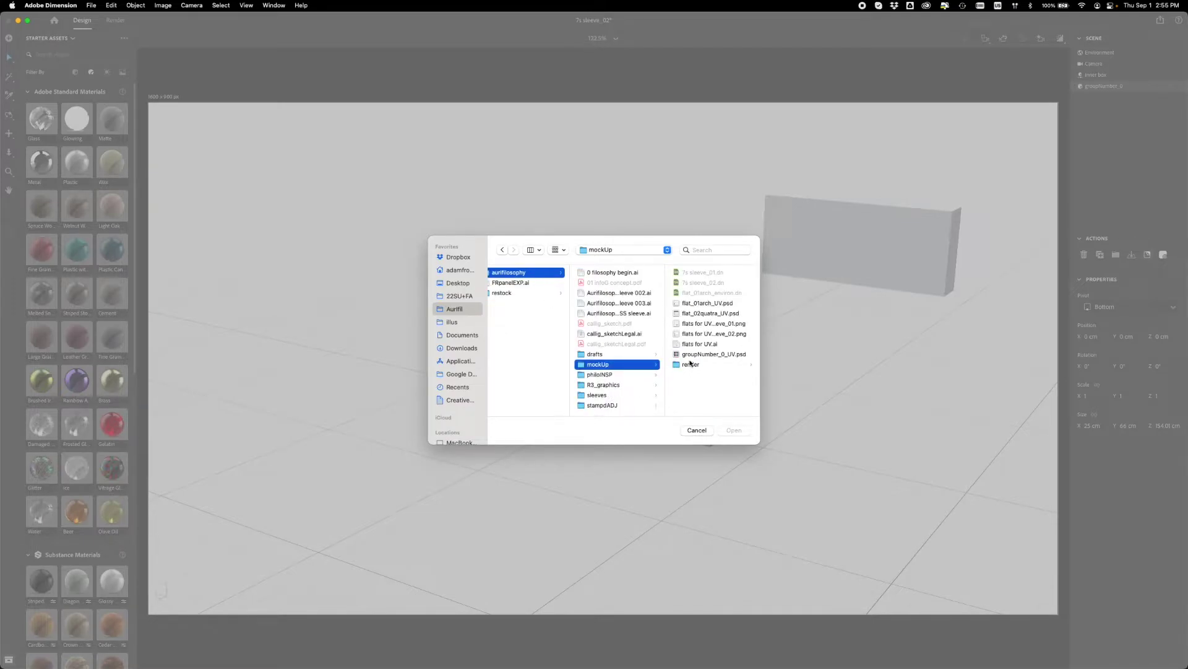
click(693, 356)
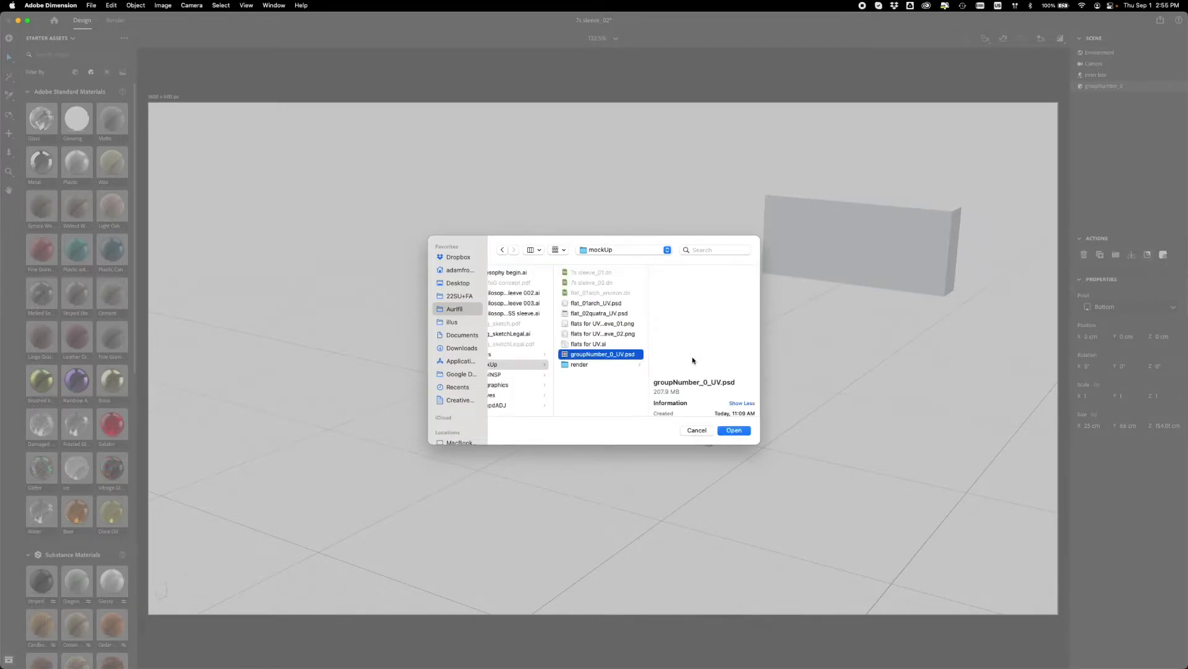
click(728, 430)
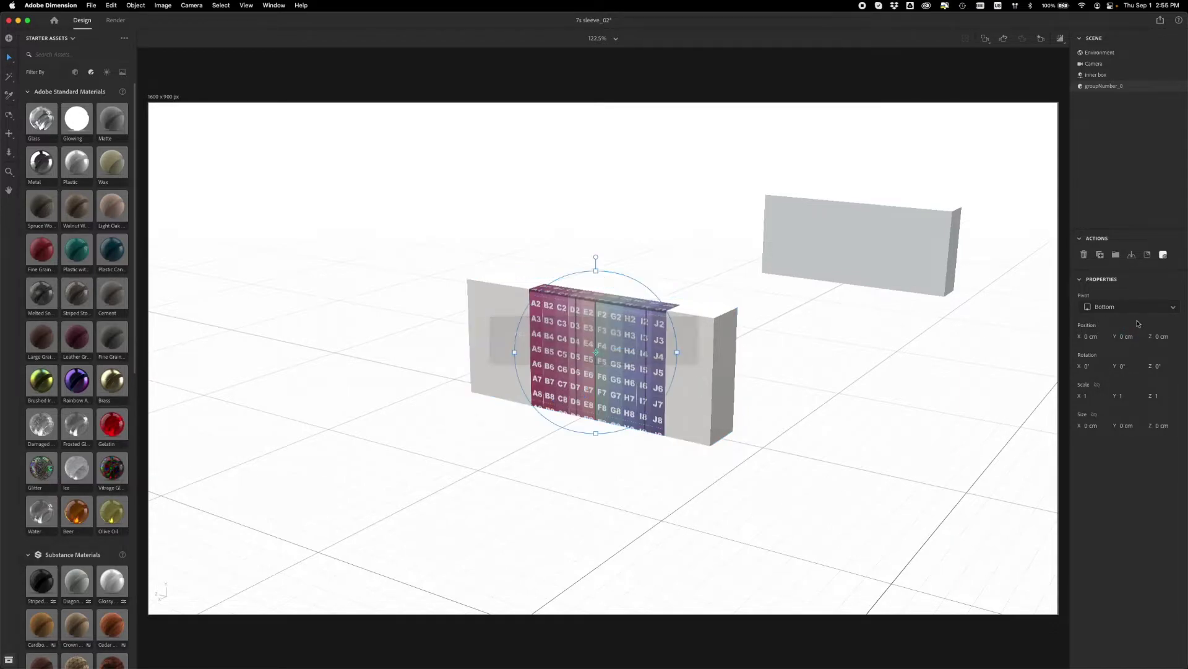
Step: Set the sleeve graphic's placement to Fill and inspect the UV grid from several angles
click(1175, 329)
click(1127, 353)
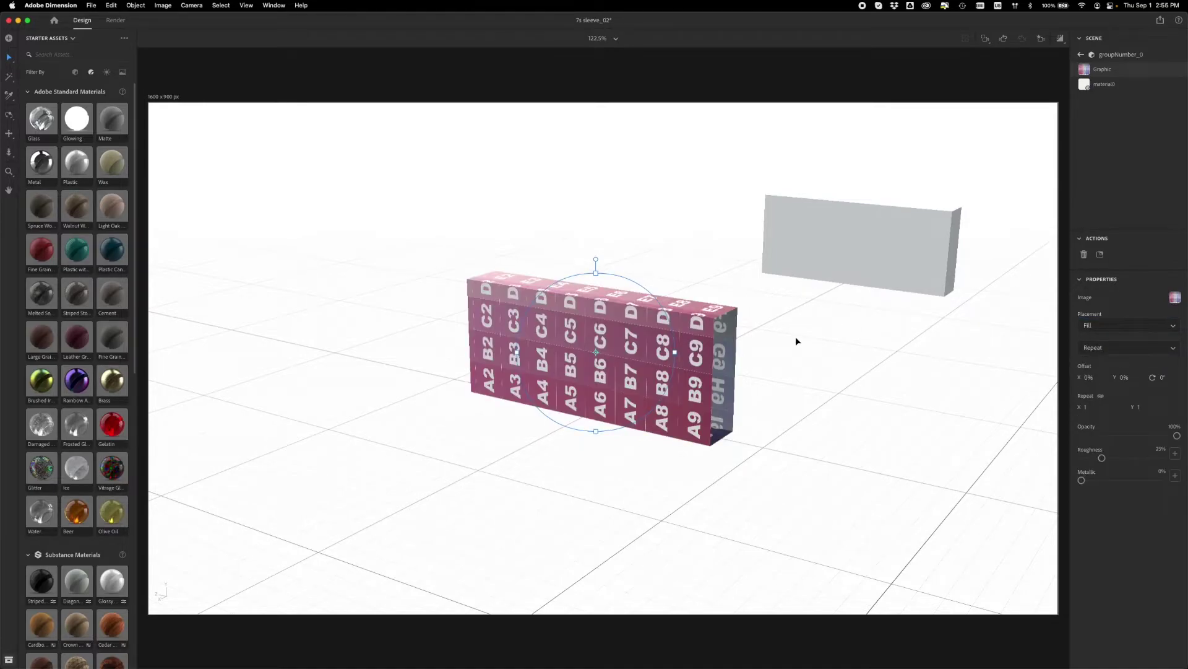
drag(697, 493, 786, 507)
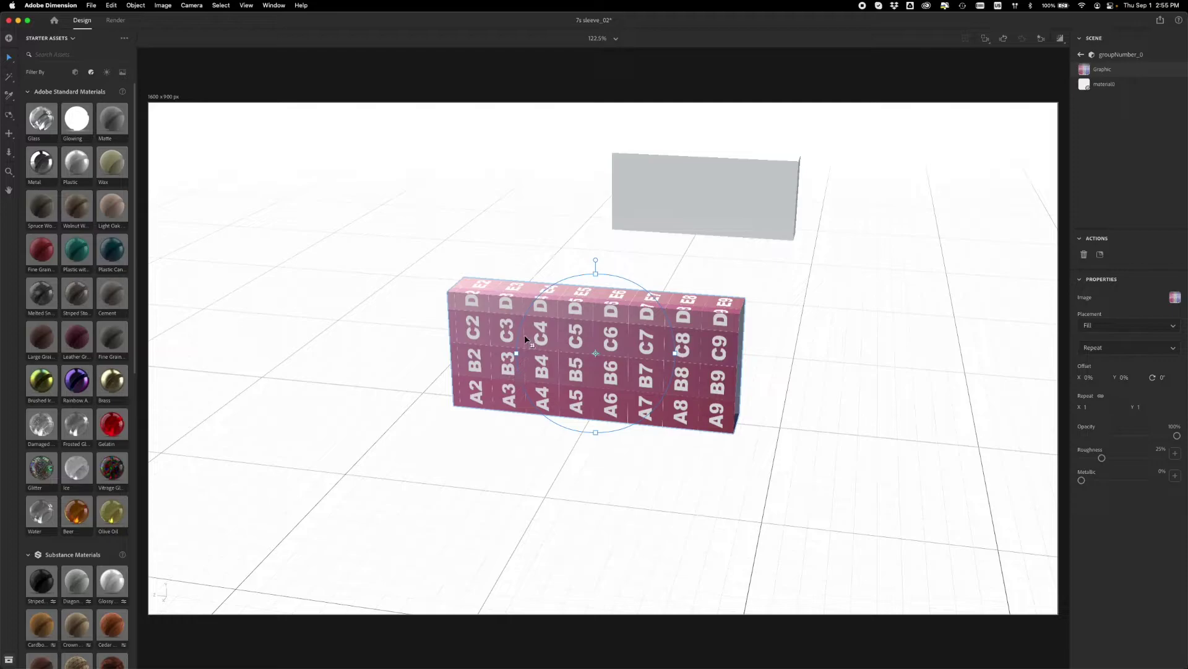
drag(631, 363, 335, 326)
drag(627, 463, 495, 434)
right_drag(495, 434, 782, 515)
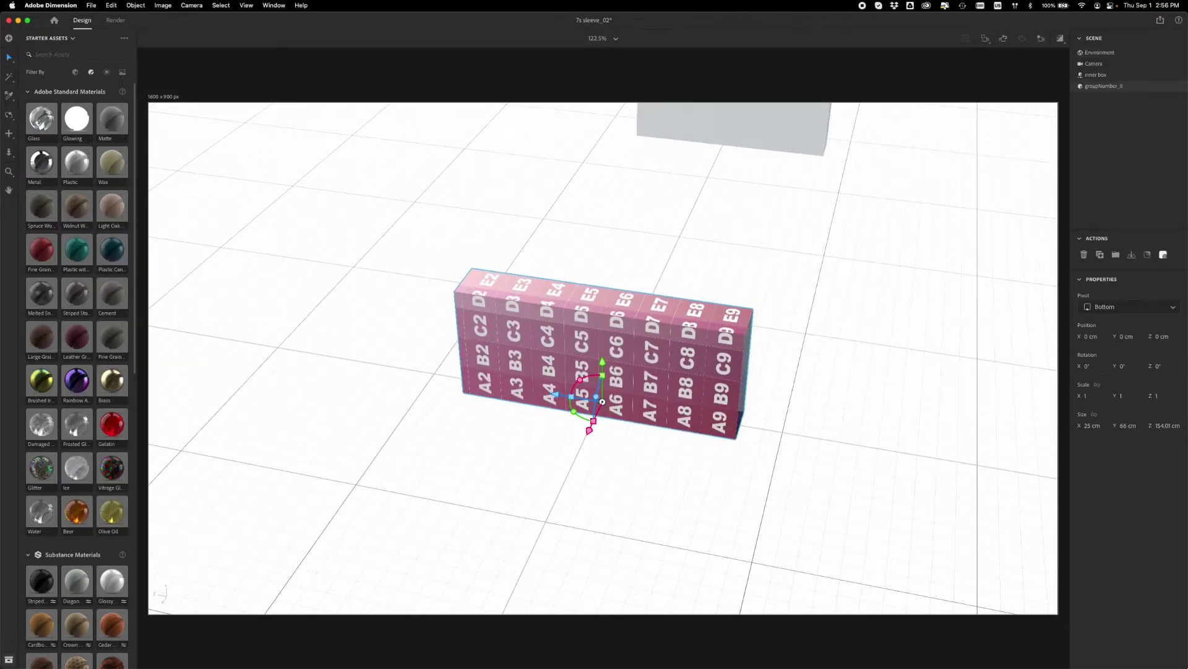
Step: Switch to groupNumber_0_UV.psd in Photoshop, hide the Texture Grid layer and select the Your Art Here layer
key(ctrl+Up)
click(430, 258)
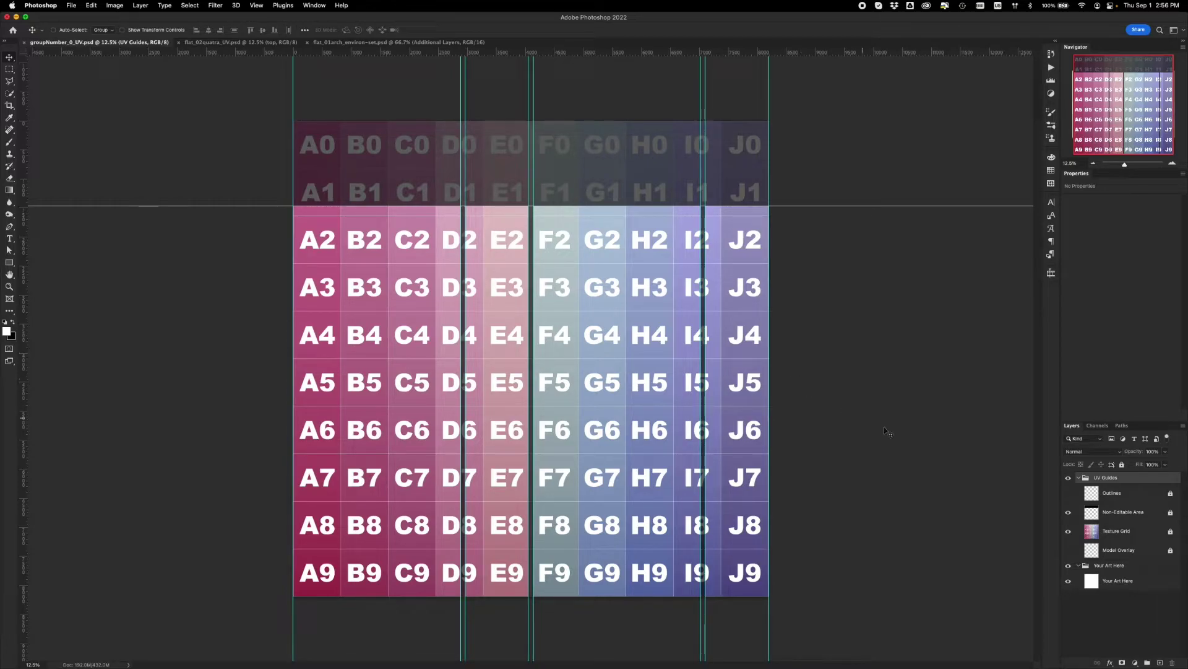
click(1068, 531)
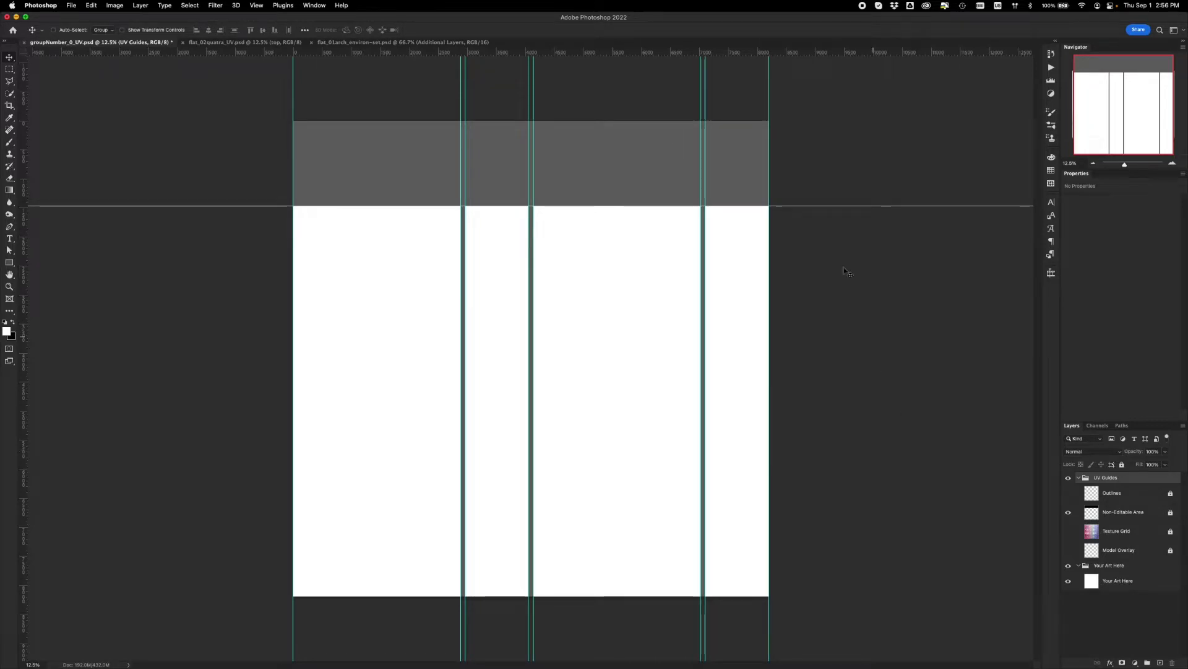
click(1119, 580)
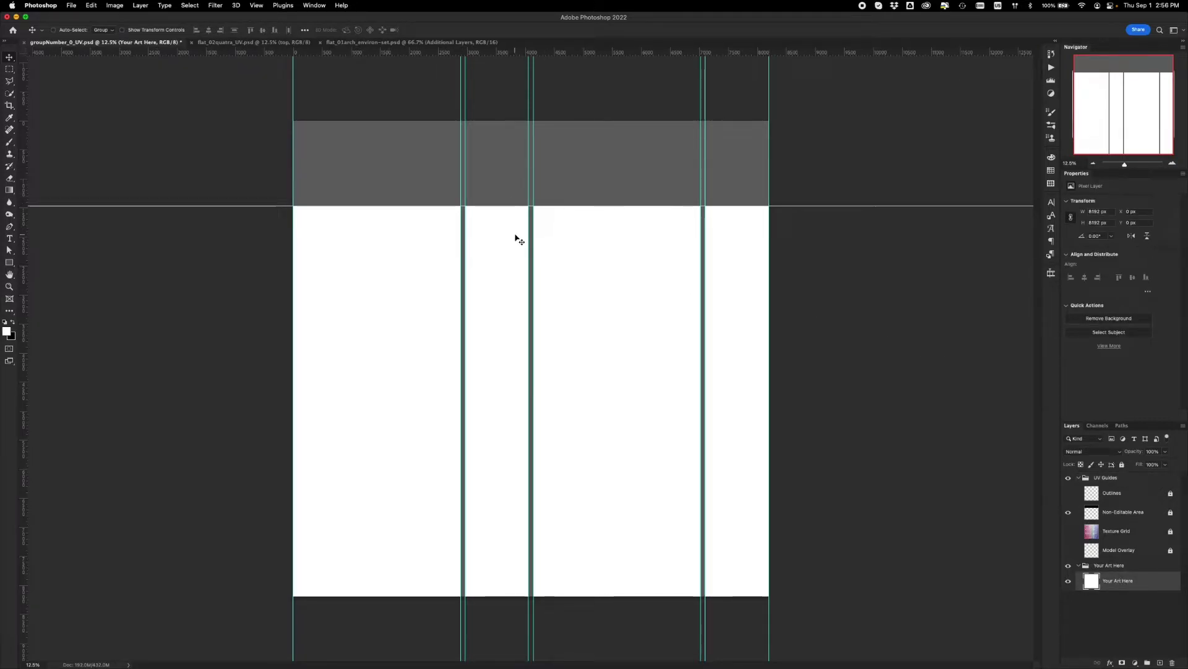
Step: Hide the Non-Editable Area layer and show the Model Overlay layer, selecting it to see the panel outlines
key(super)
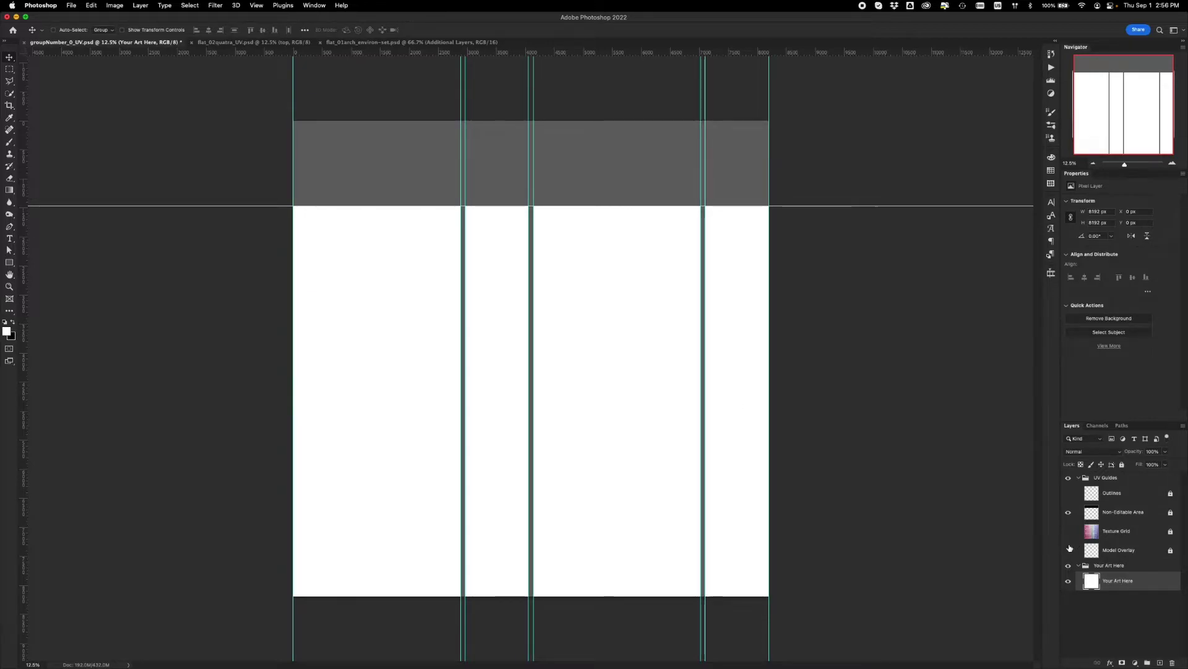
click(1069, 512)
key(super)
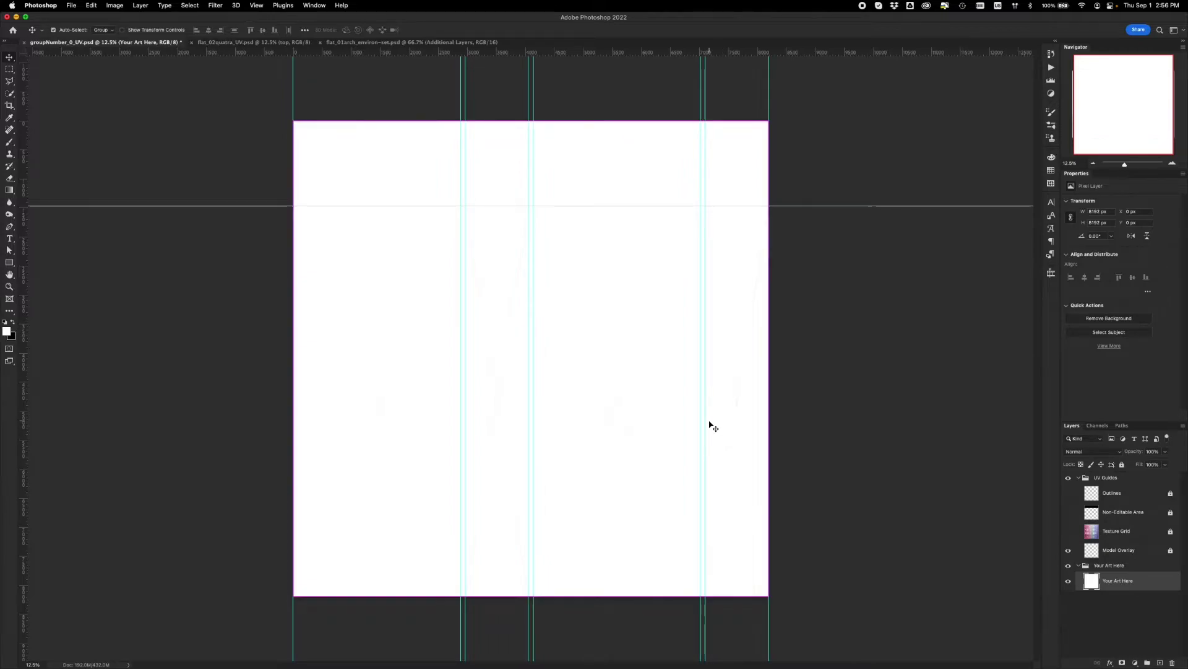
click(1107, 551)
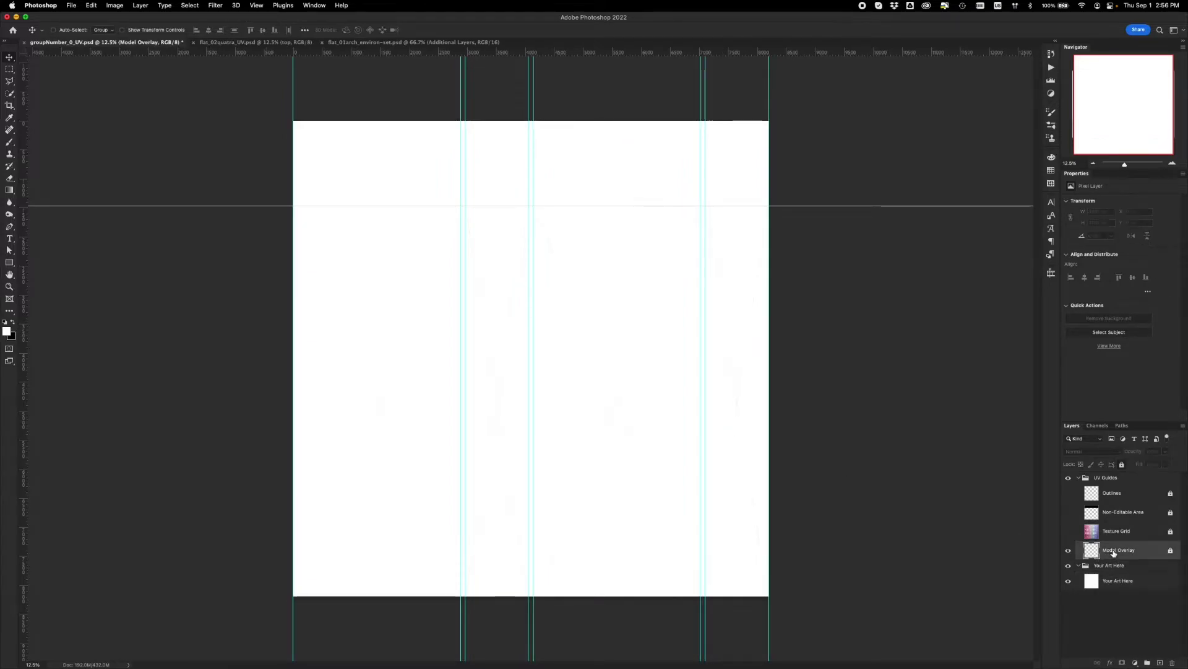
click(1069, 550)
key(super+equal)
key(super+equal)
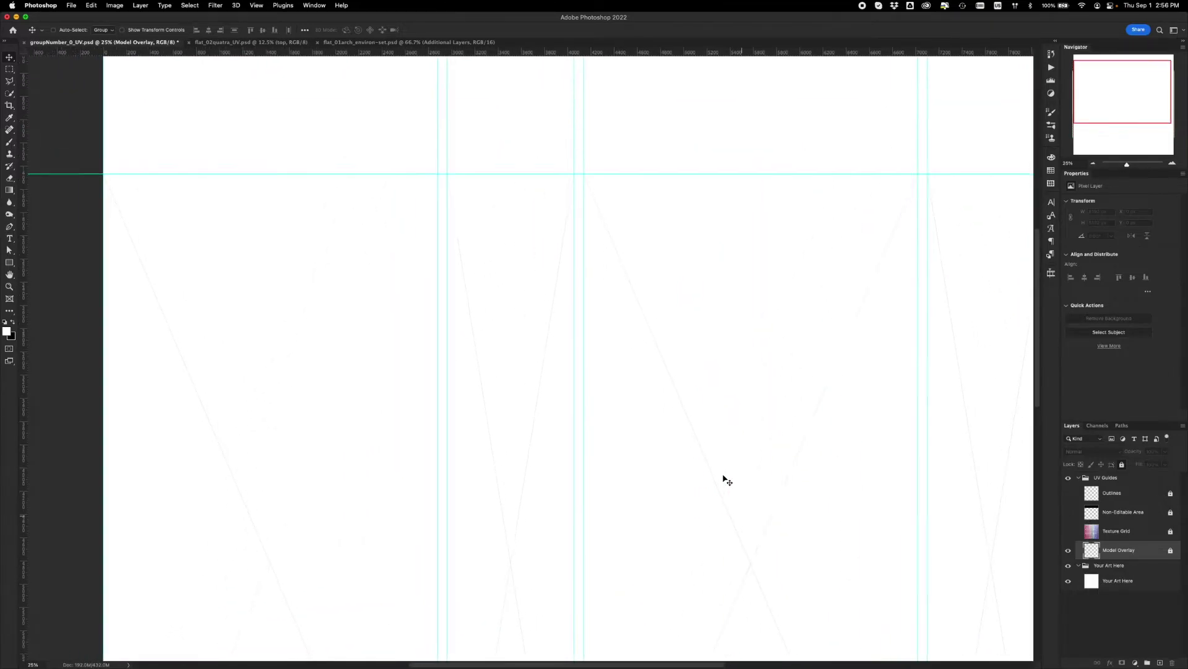
Step: Check the guides against the Model Overlay's panel lines and look at the finished artwork in flat_02quatra_UV.psd
scroll(723, 475, left, 2)
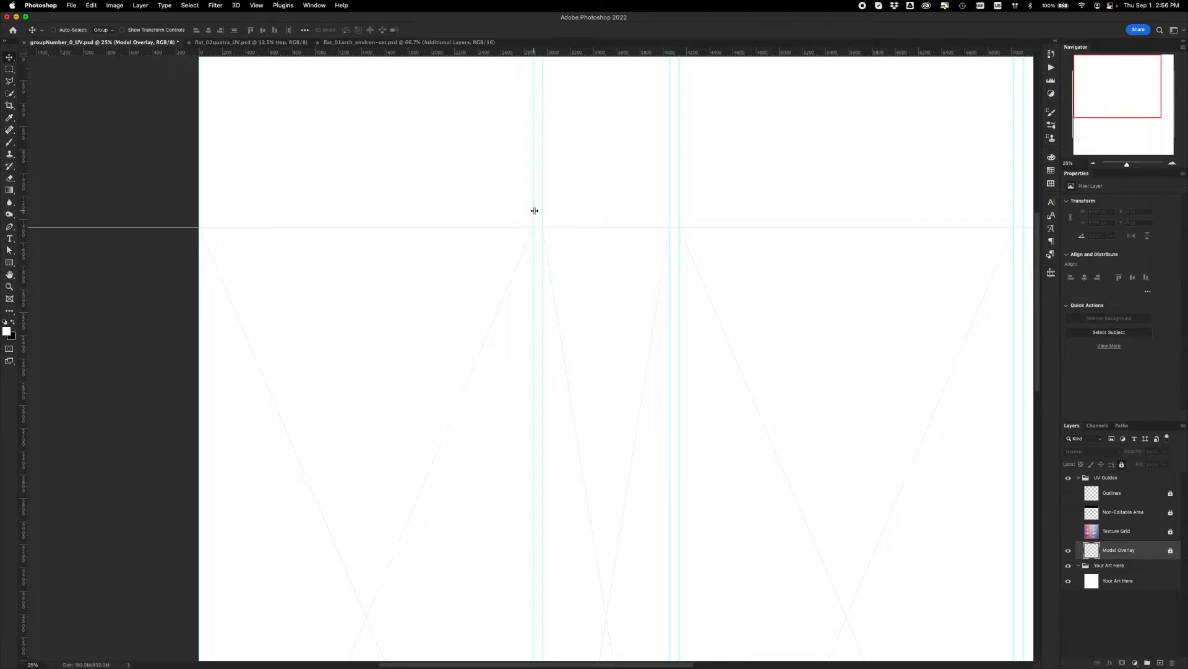
drag(534, 210, 534, 211)
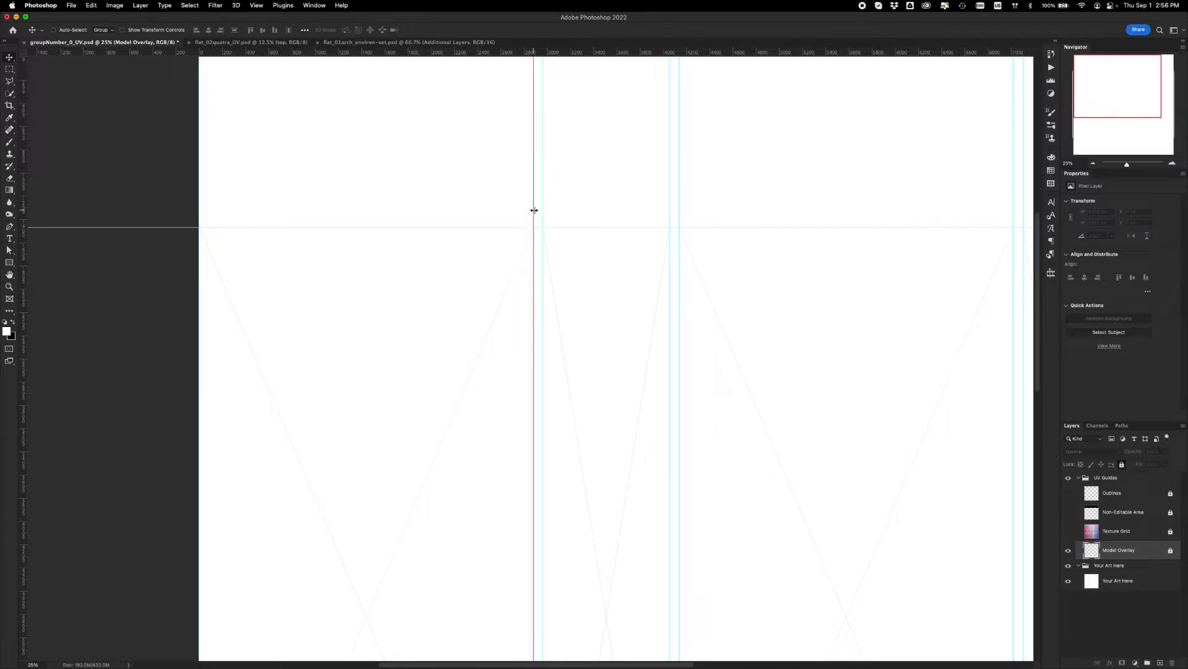
key(super)
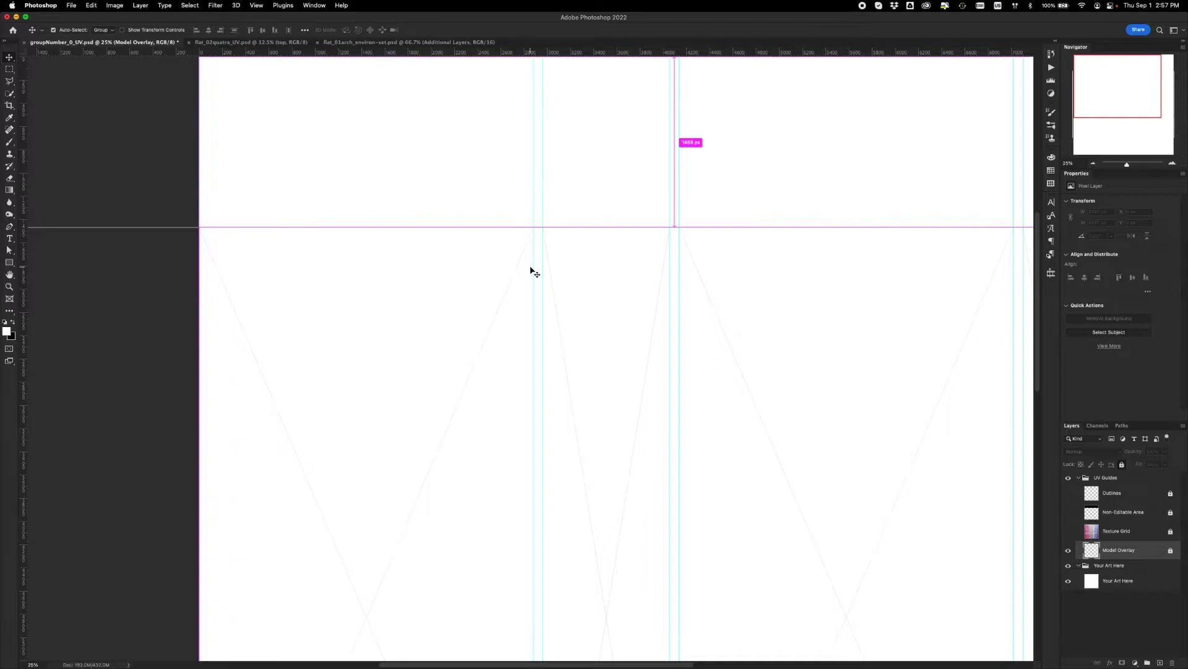
key(super+minus)
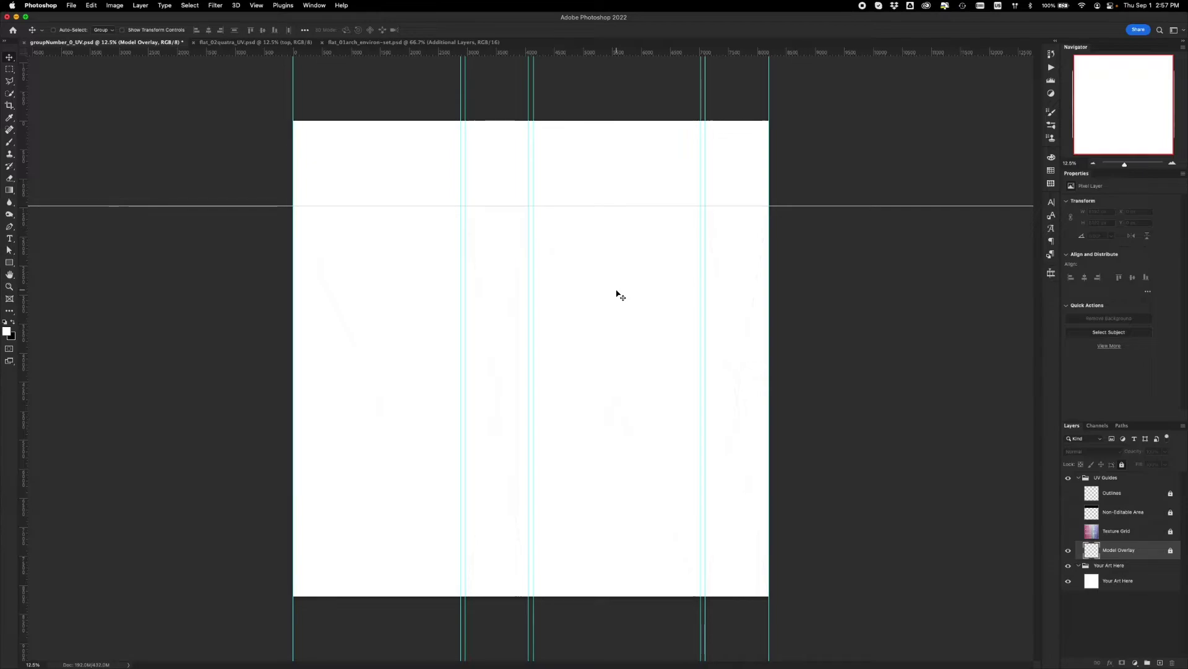
click(234, 42)
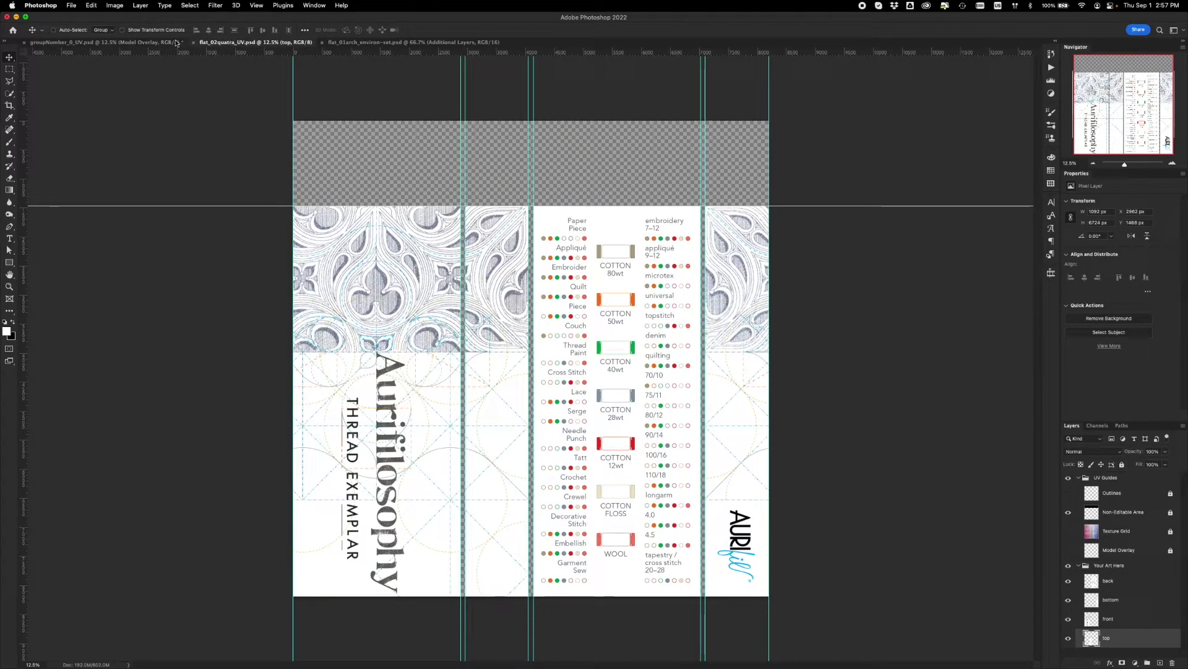
click(147, 43)
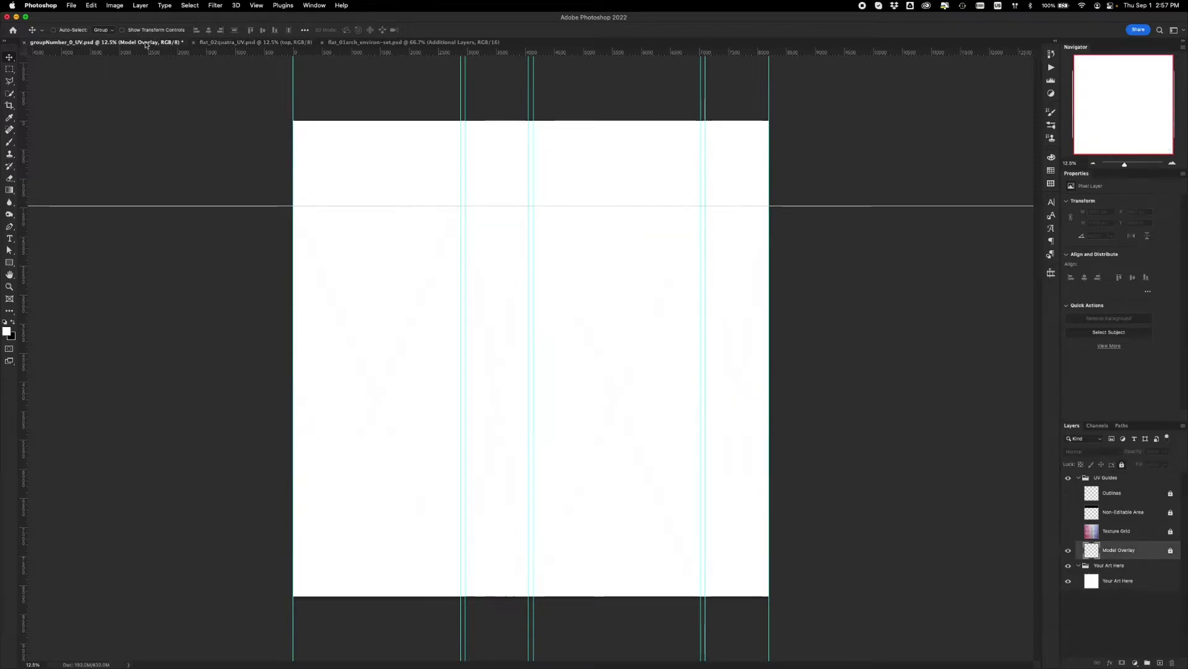
Step: Preview flats for UV_7s sleeve_02.png from the mockUp folder and place it as an embedded image above the Your Art Here layer
click(1122, 581)
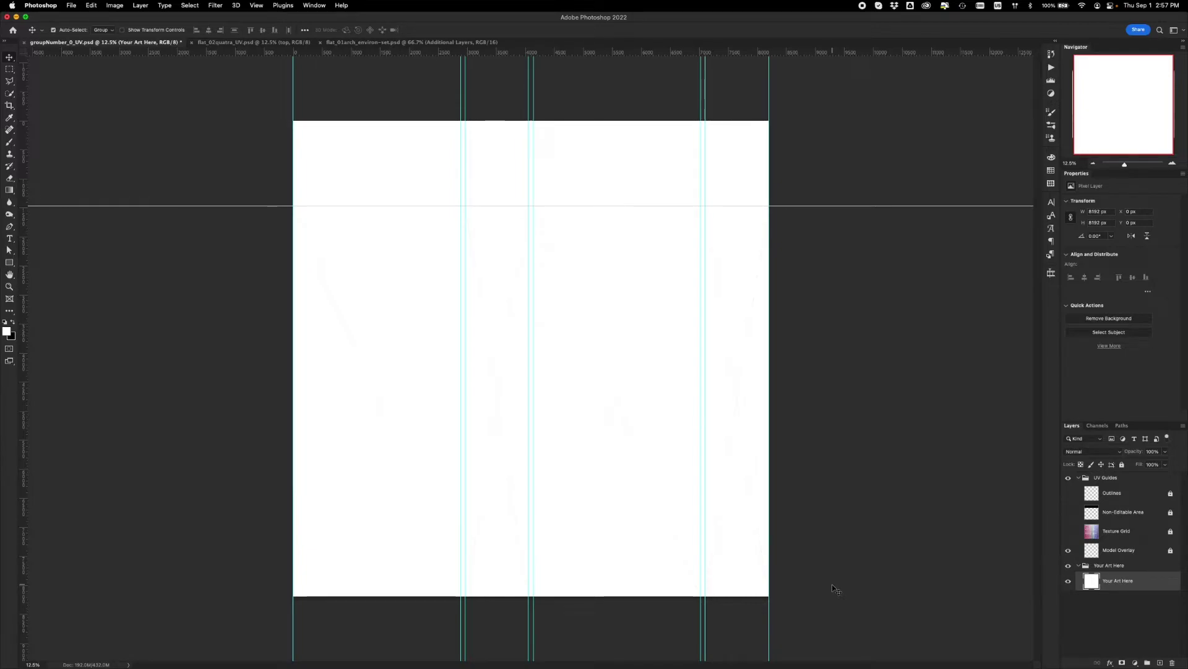
click(1131, 565)
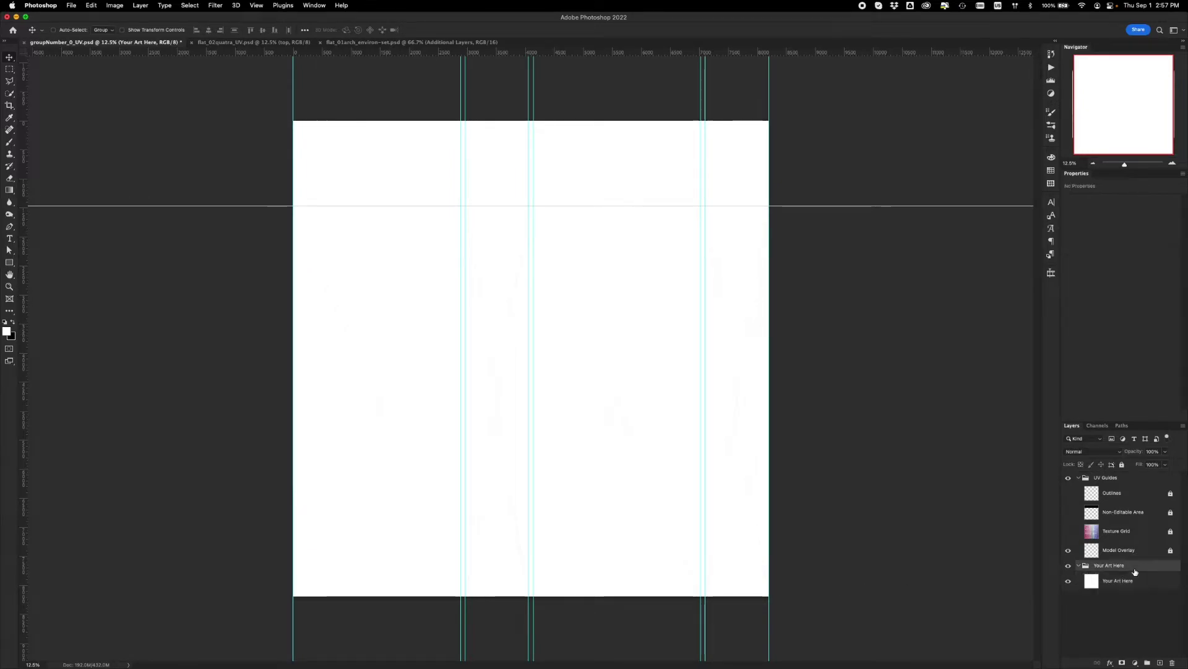
click(1138, 582)
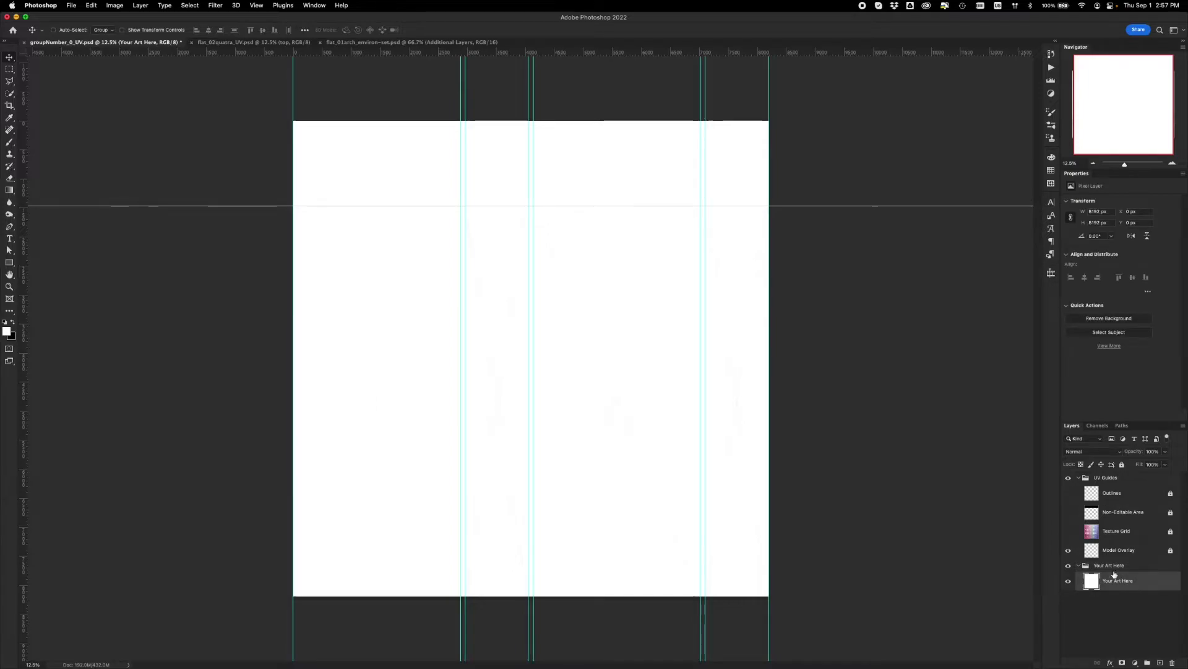
key(shift+super+p)
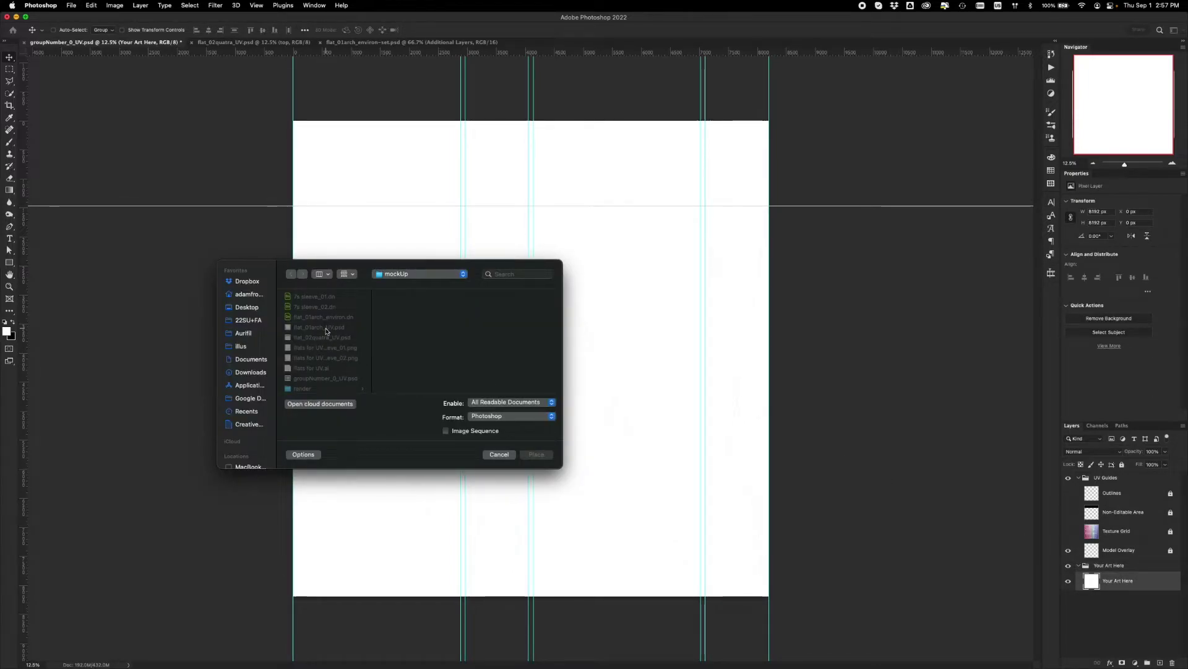
click(71, 4)
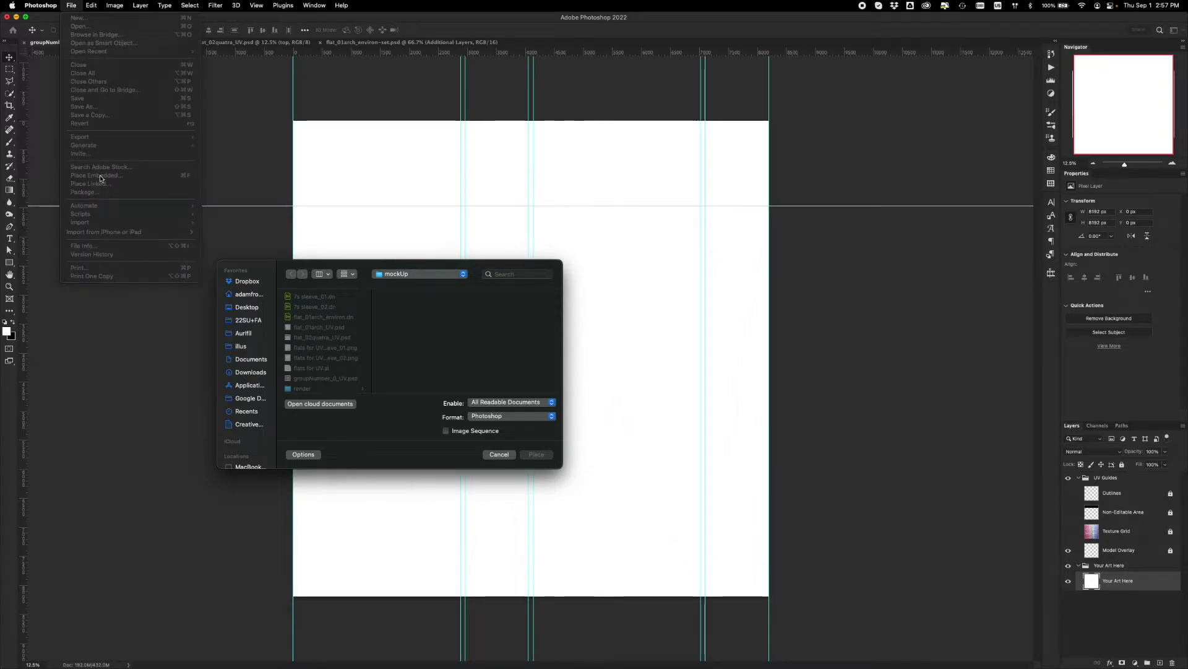
click(273, 285)
scroll(273, 285, down, 5)
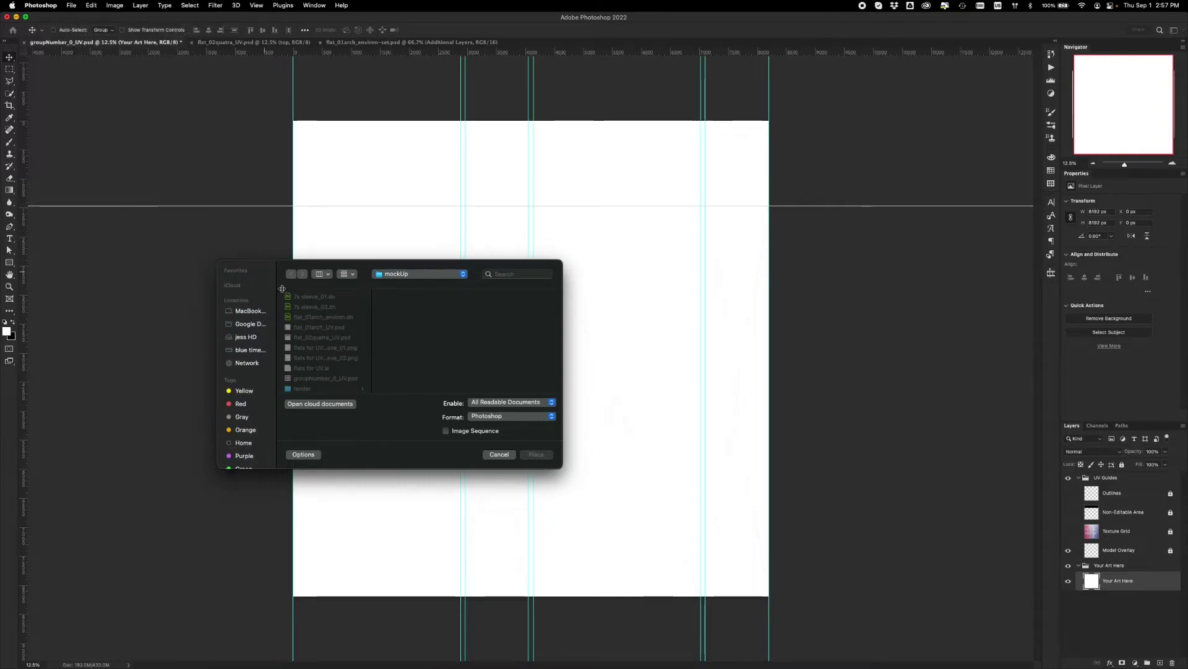
scroll(326, 357, up, 2)
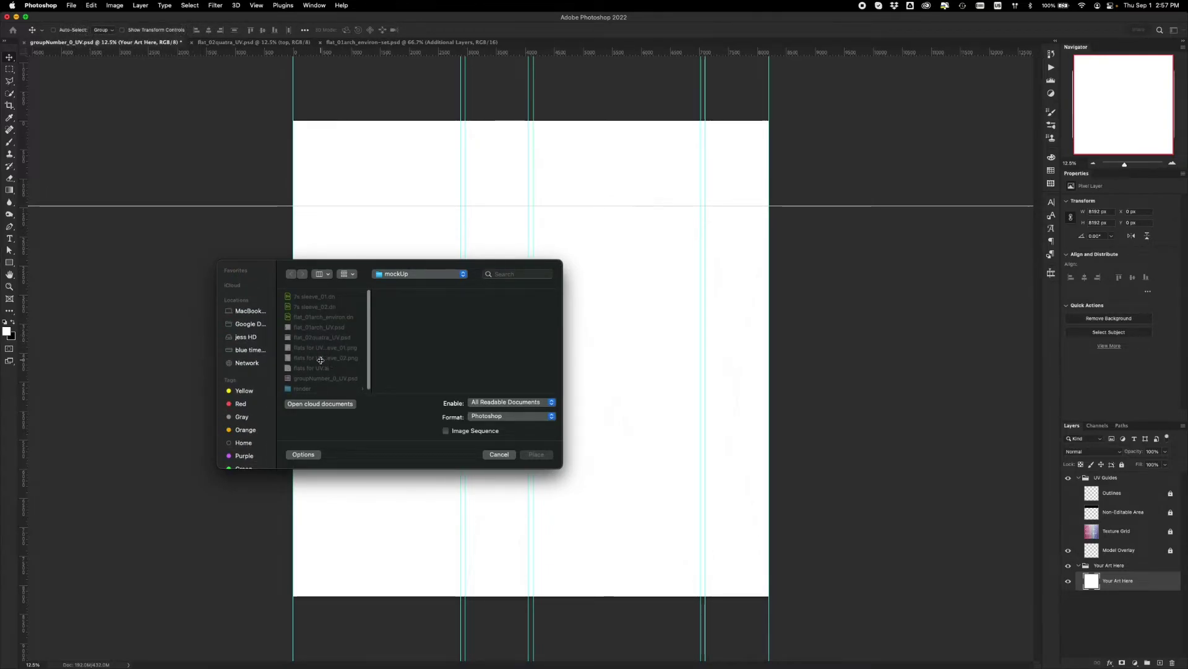
click(320, 358)
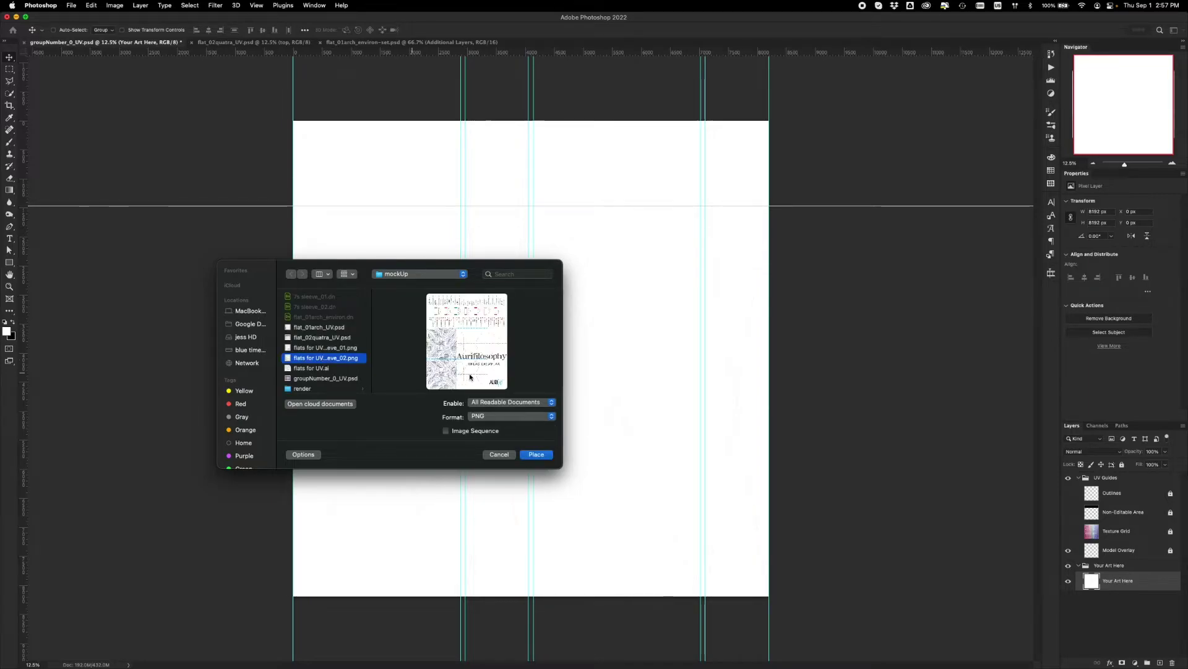
key(space)
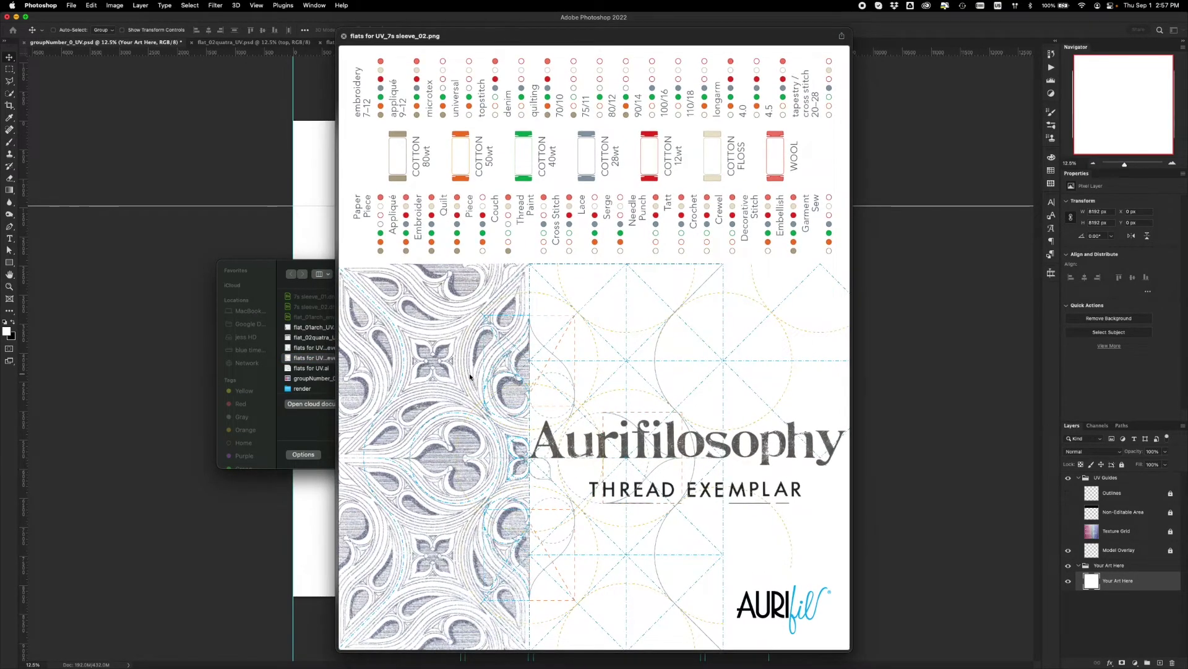
key(space)
click(533, 457)
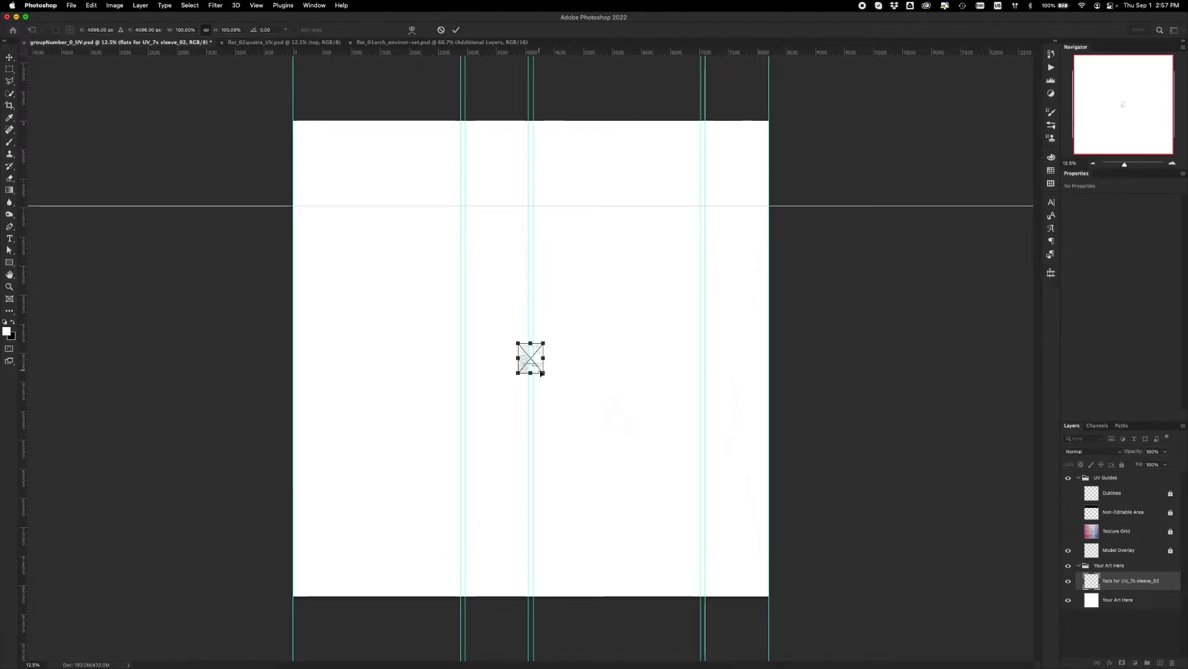
Step: Scale the placed artwork to about 953%, shift it slightly lower on the canvas and rotate it 90° clockwise
drag(531, 372, 530, 426)
alt+drag(530, 468, 522, 499)
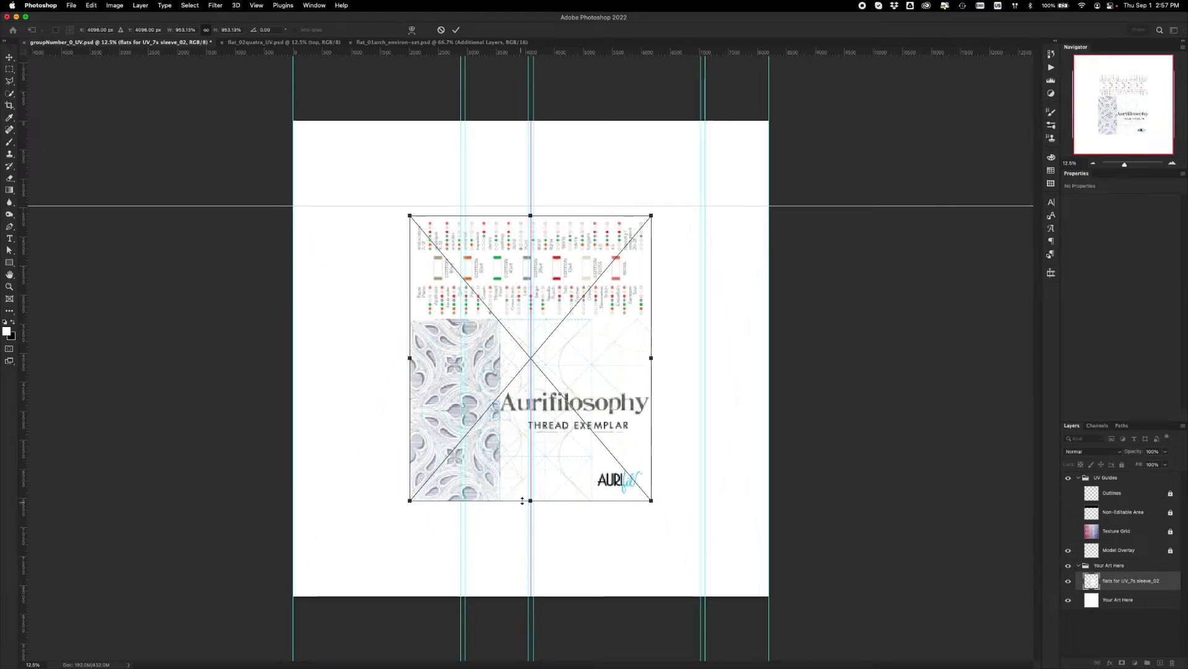
mouse_move(559, 439)
mouse_down()
mouse_move(597, 528)
mouse_move(555, 459)
mouse_up()
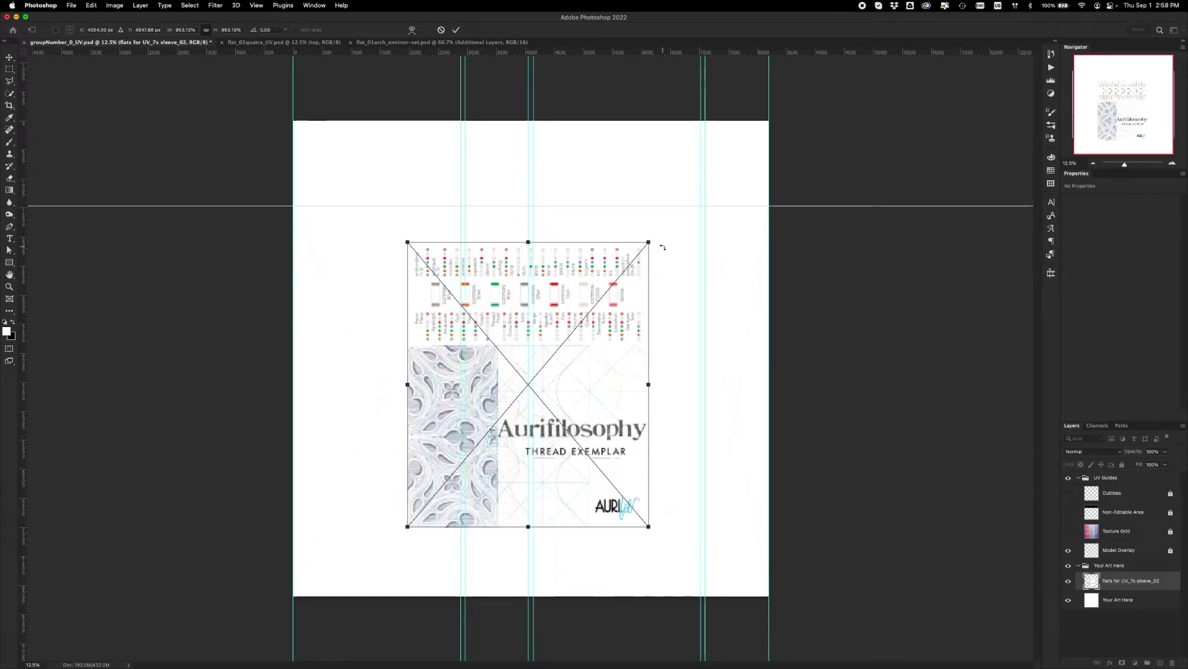
drag(655, 233, 685, 494)
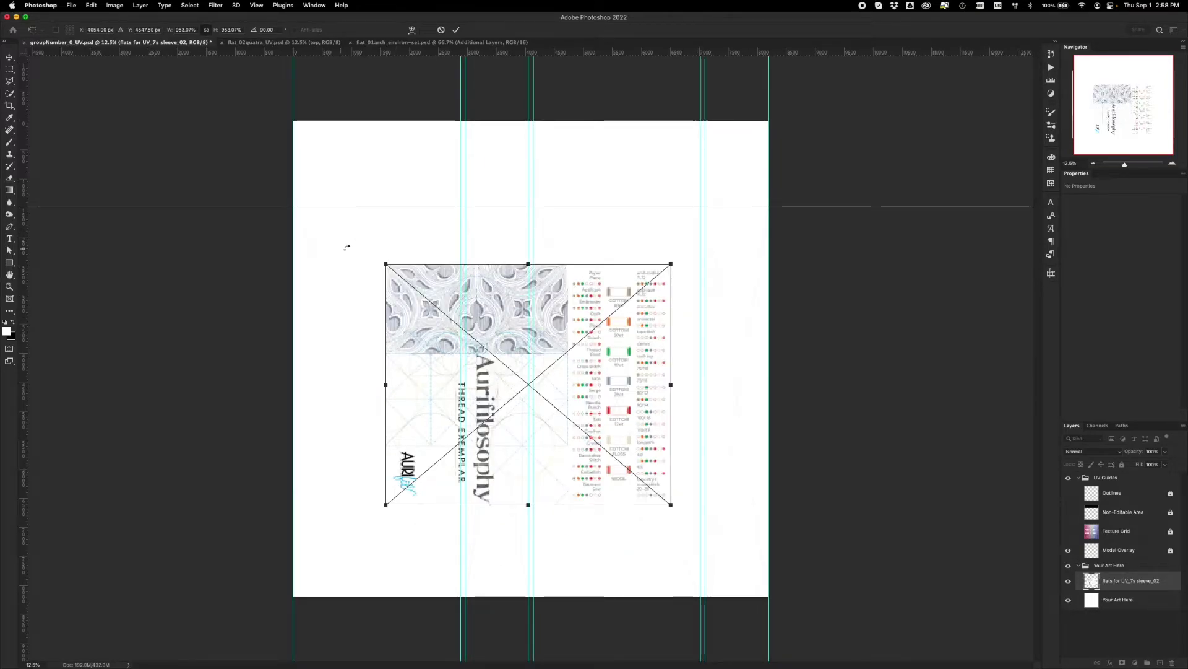
Step: Show the Texture Grid layer as an orientation reference, shift the artwork downward and hide the grid again
click(1068, 533)
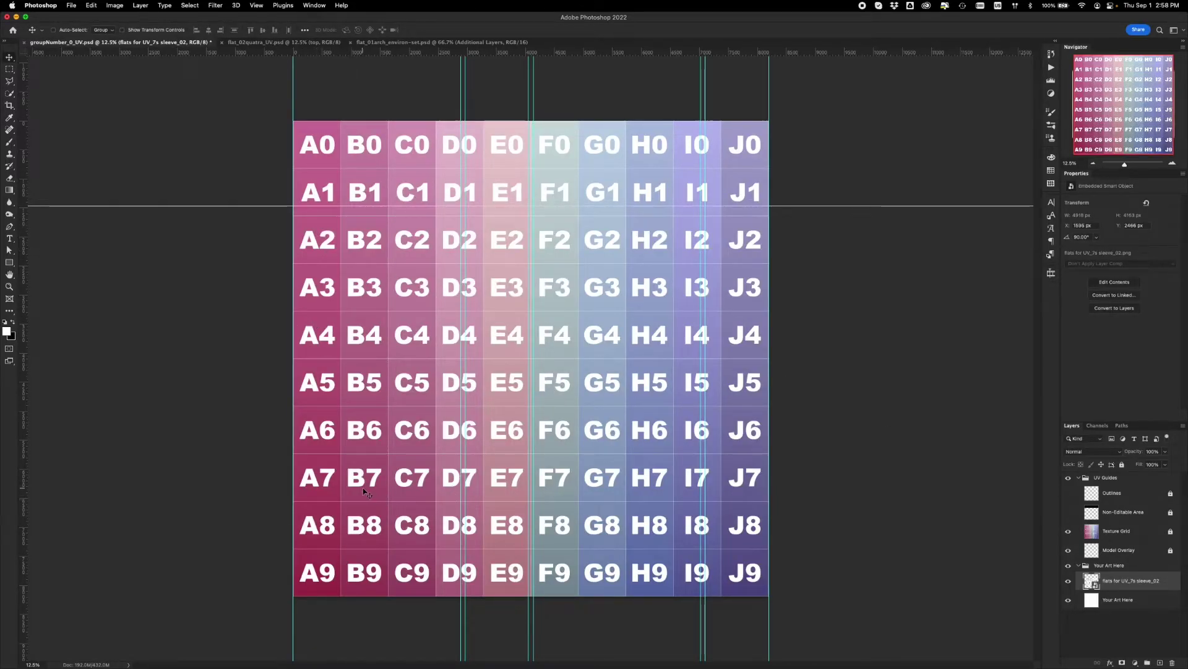
drag(504, 344, 595, 415)
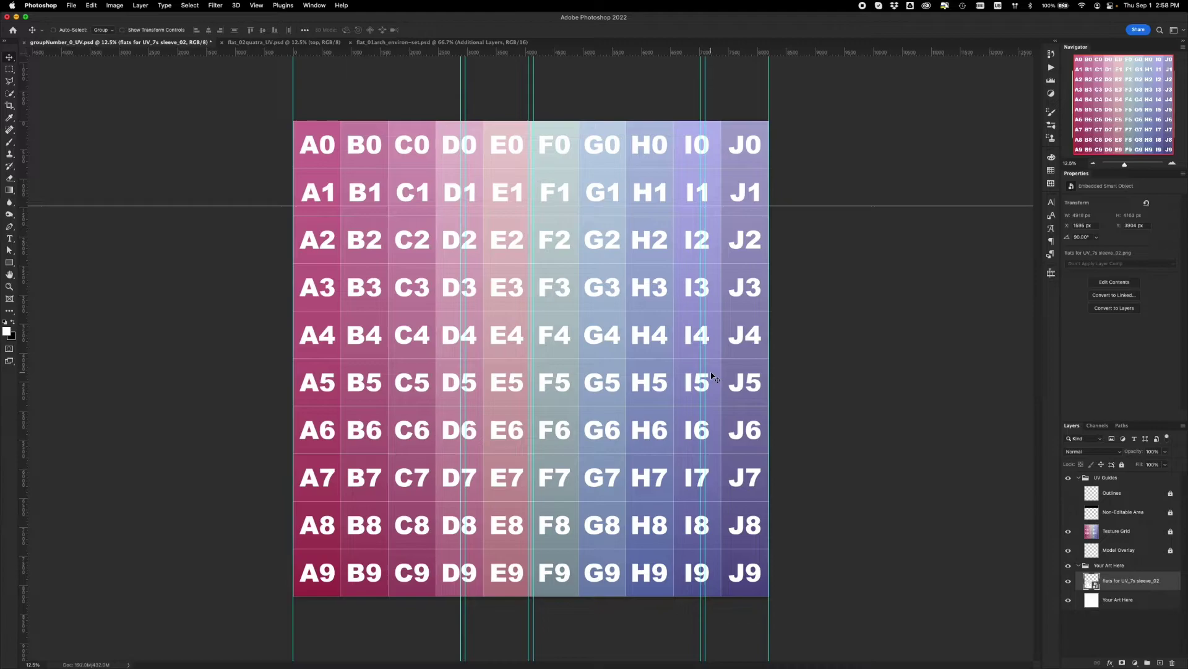
click(1069, 531)
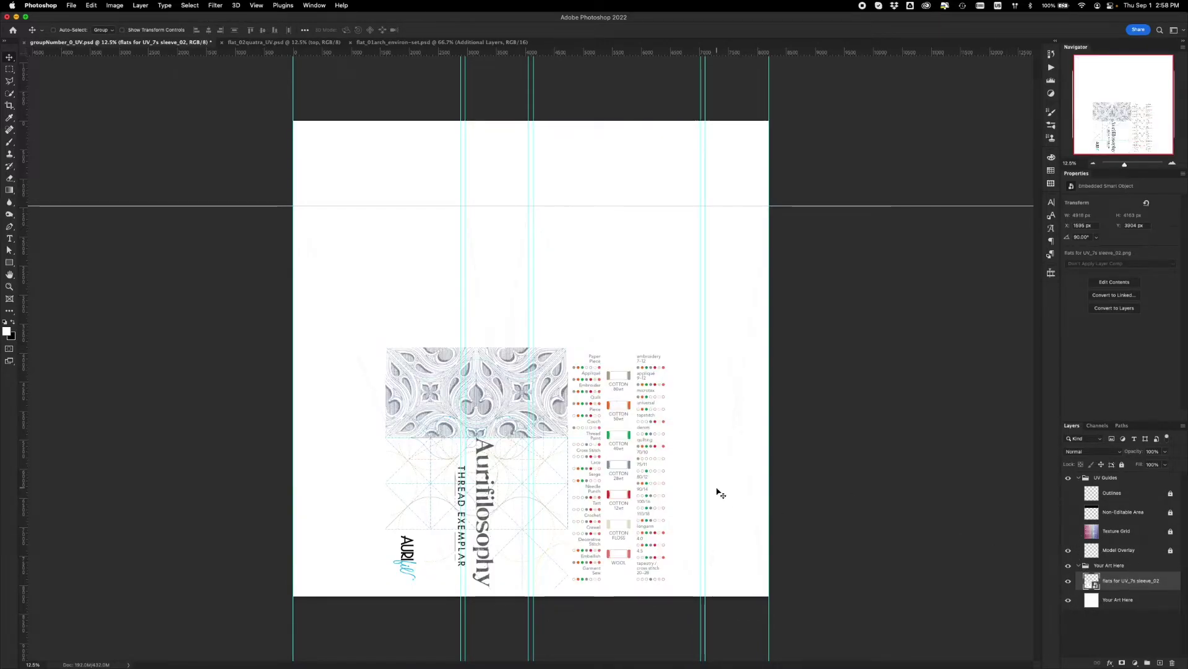
Step: Move the placed artwork up toward the canvas centre and scale it proportionally to span from the horizontal guide to the canvas's lower edge
drag(591, 480, 595, 373)
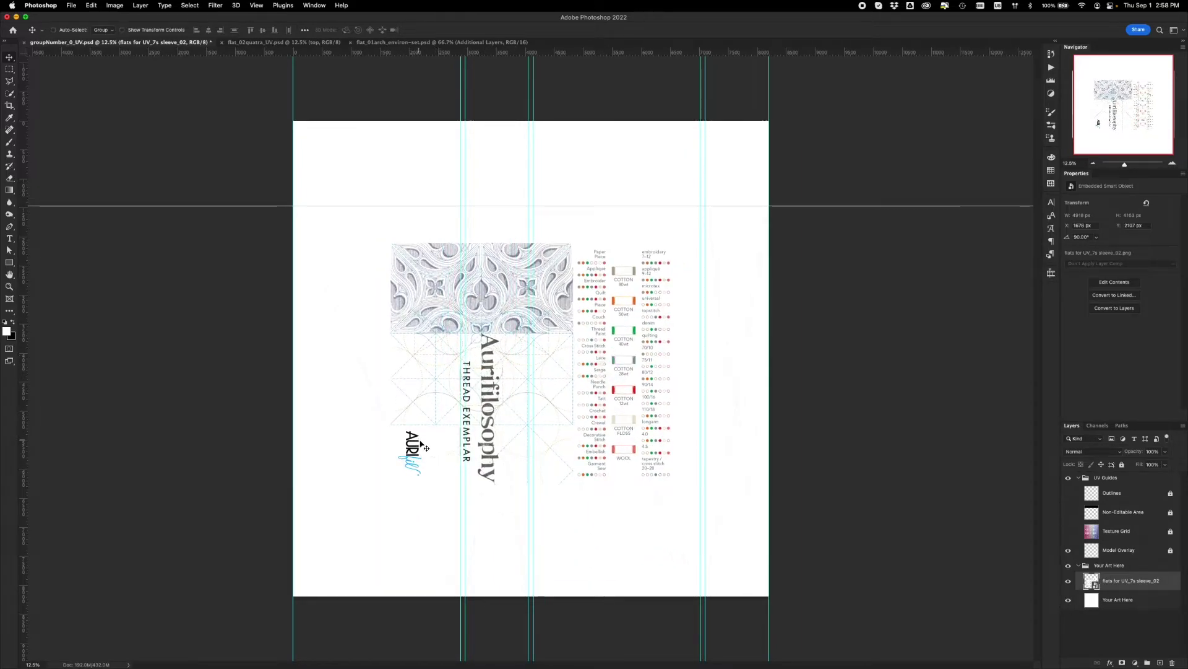
click(413, 433)
drag(414, 433, 422, 466)
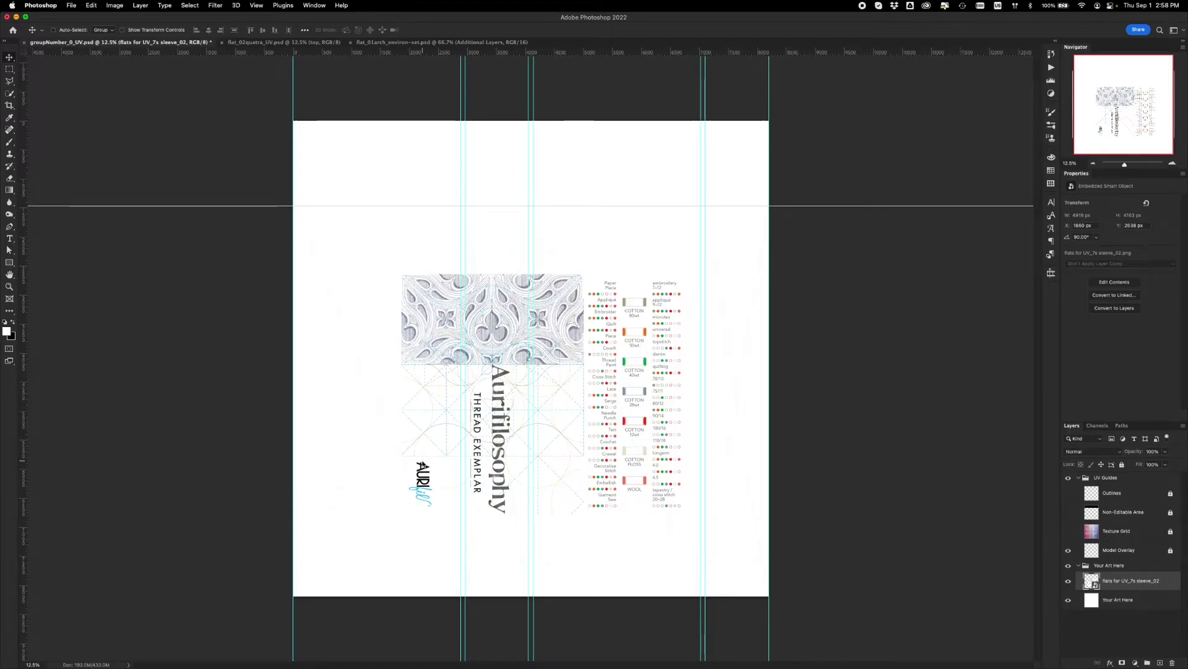
key(super+t)
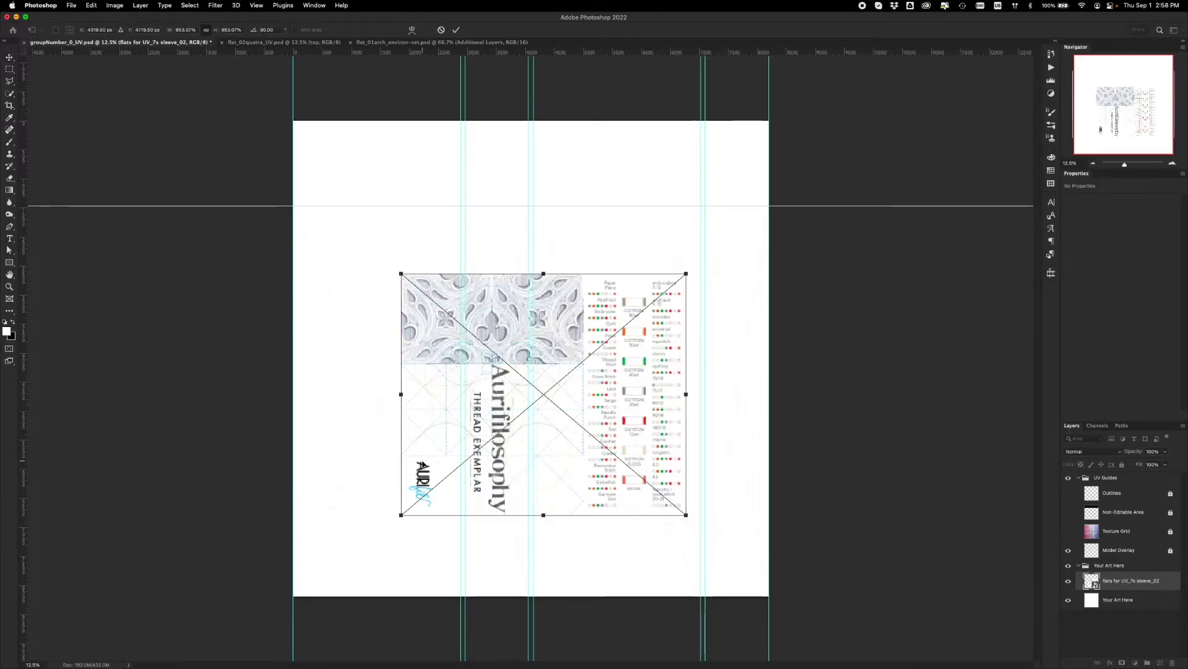
drag(543, 273, 546, 205)
drag(543, 515, 543, 596)
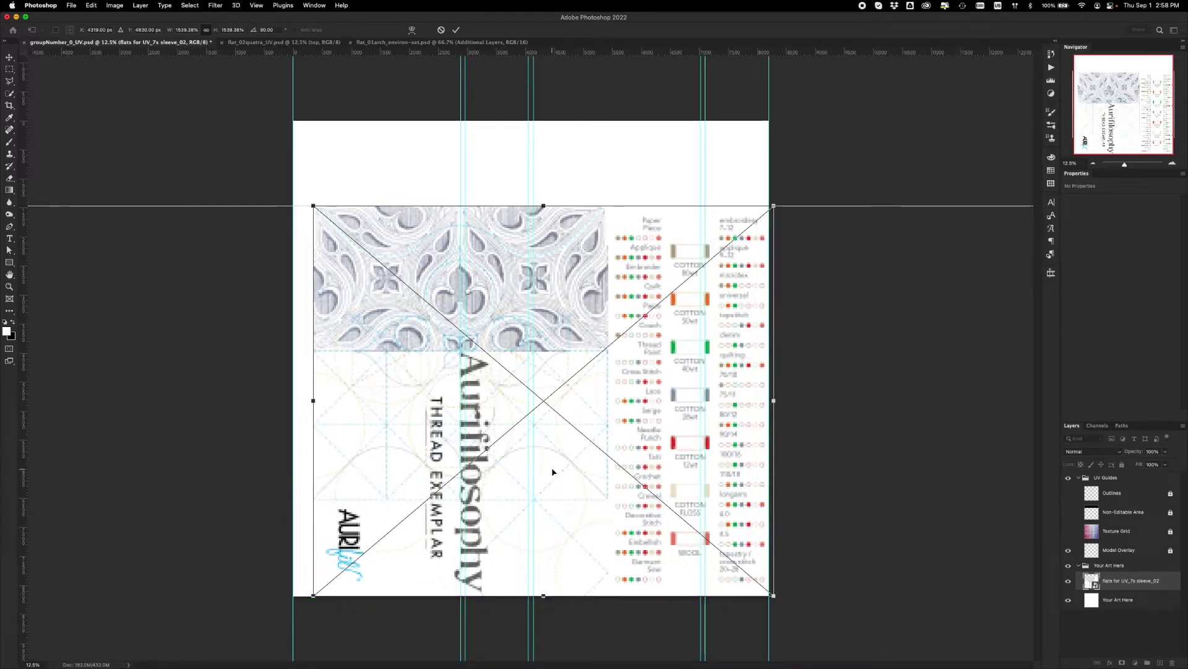
key(Return)
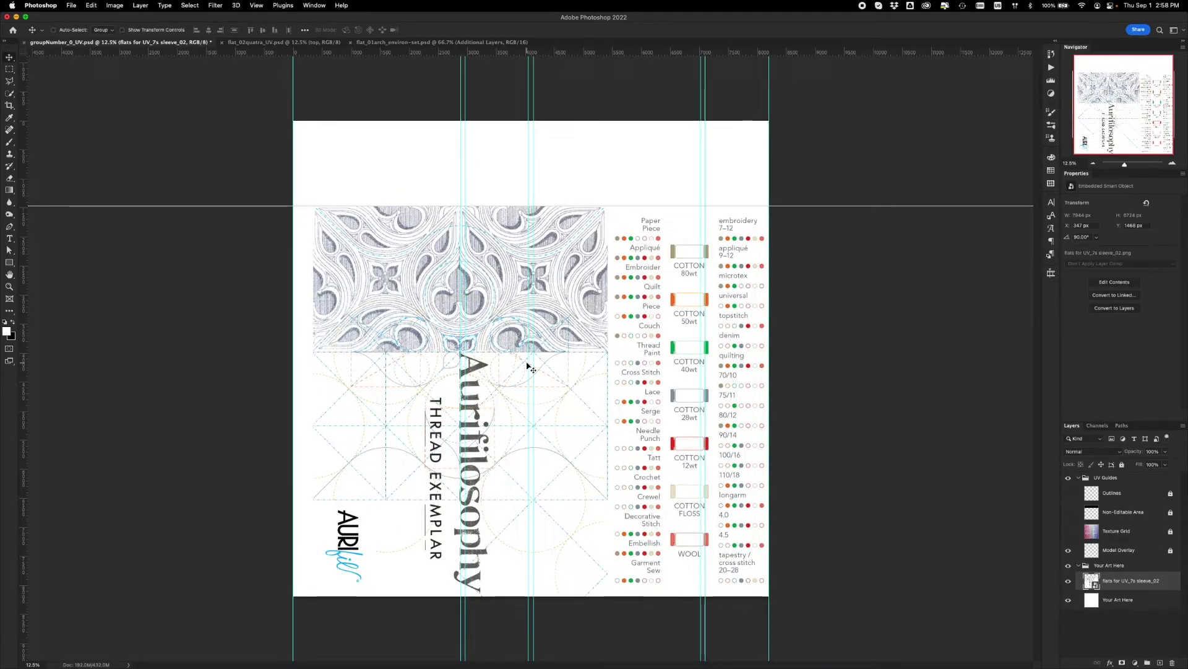
Step: Align the thread-chart panel between its guides, using Non-Editable Area instead of Model Overlay as reference, and delete the Your Art Here layer
drag(657, 398, 590, 399)
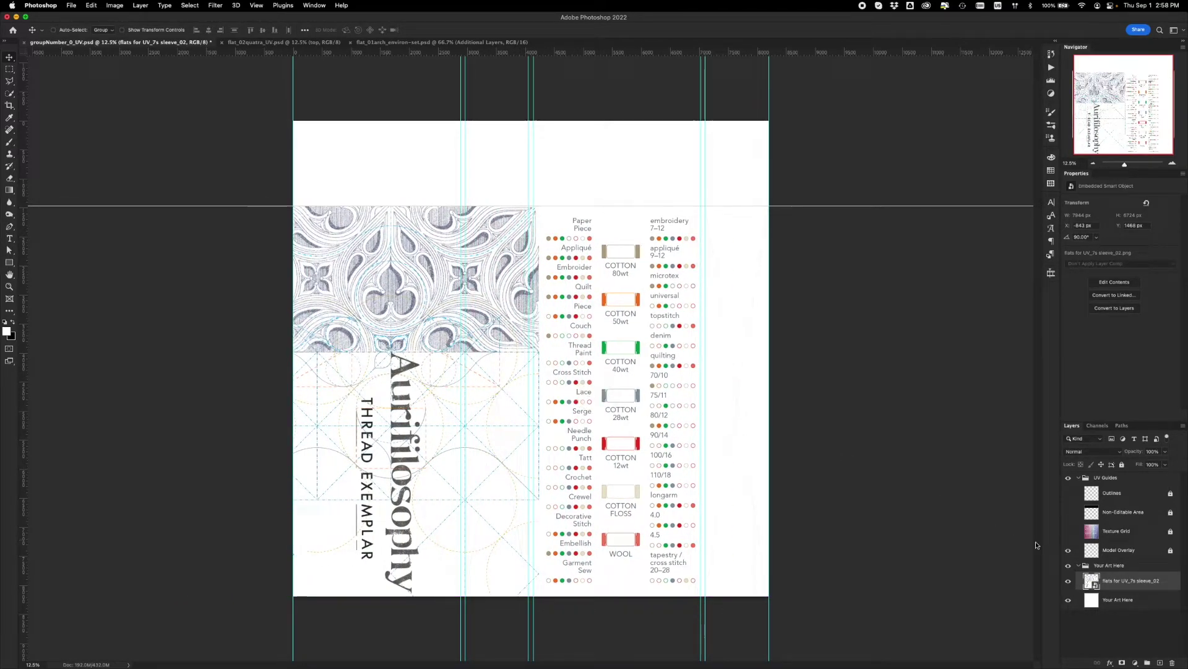
click(1069, 549)
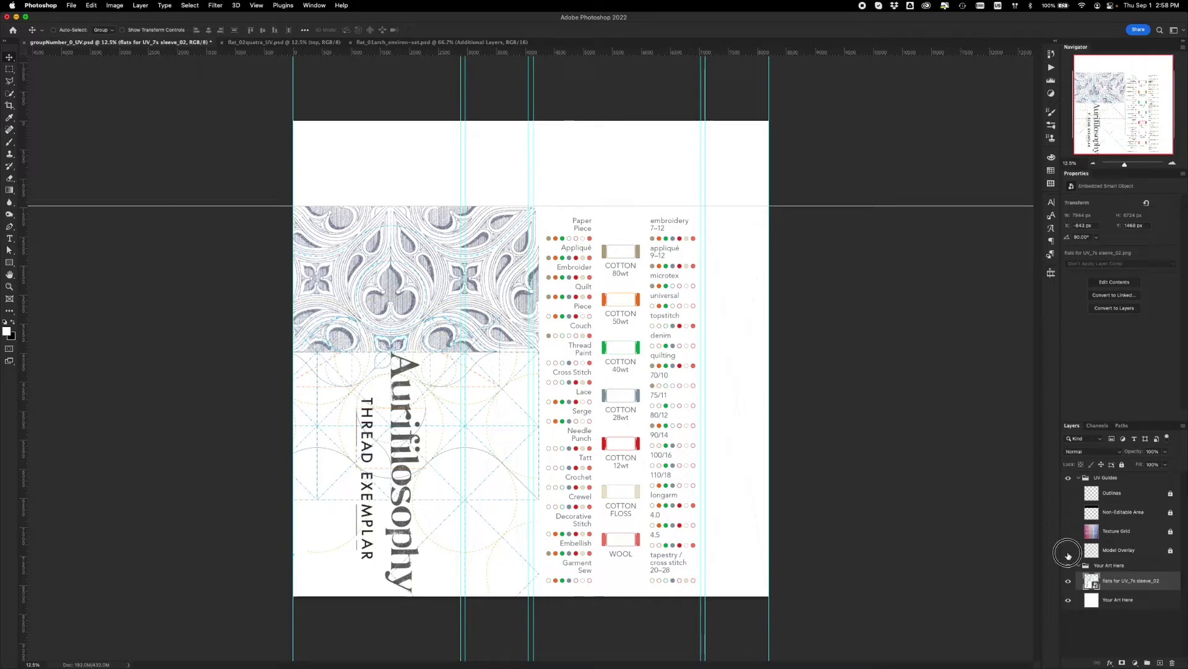
click(1069, 513)
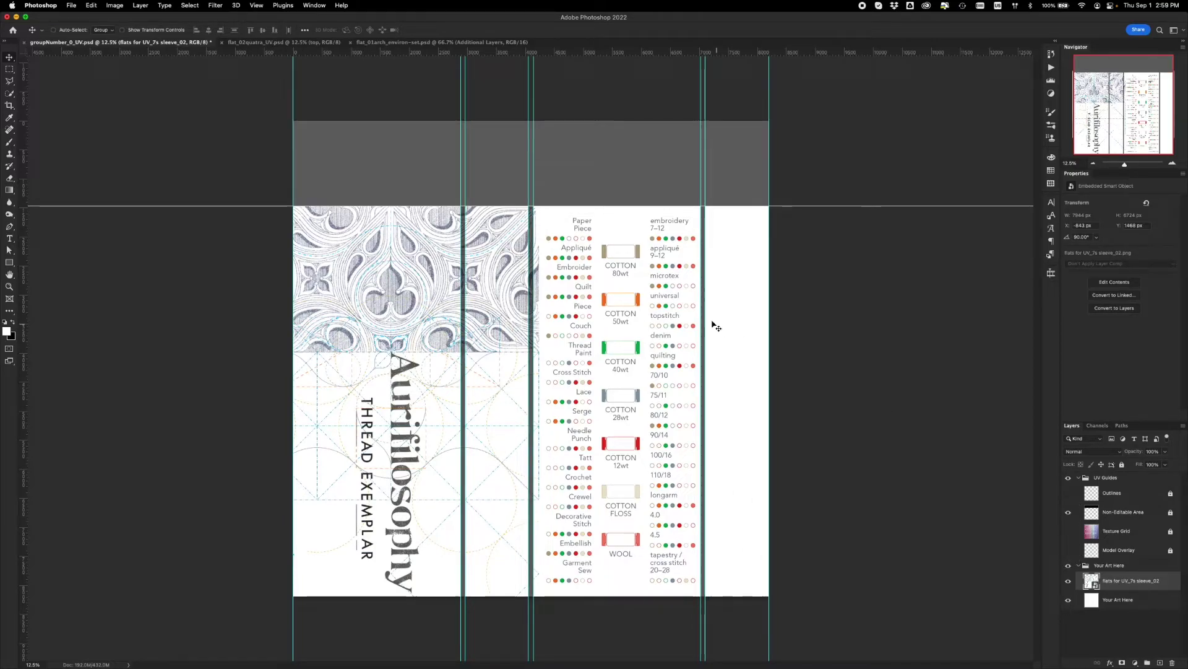
drag(622, 318, 674, 358)
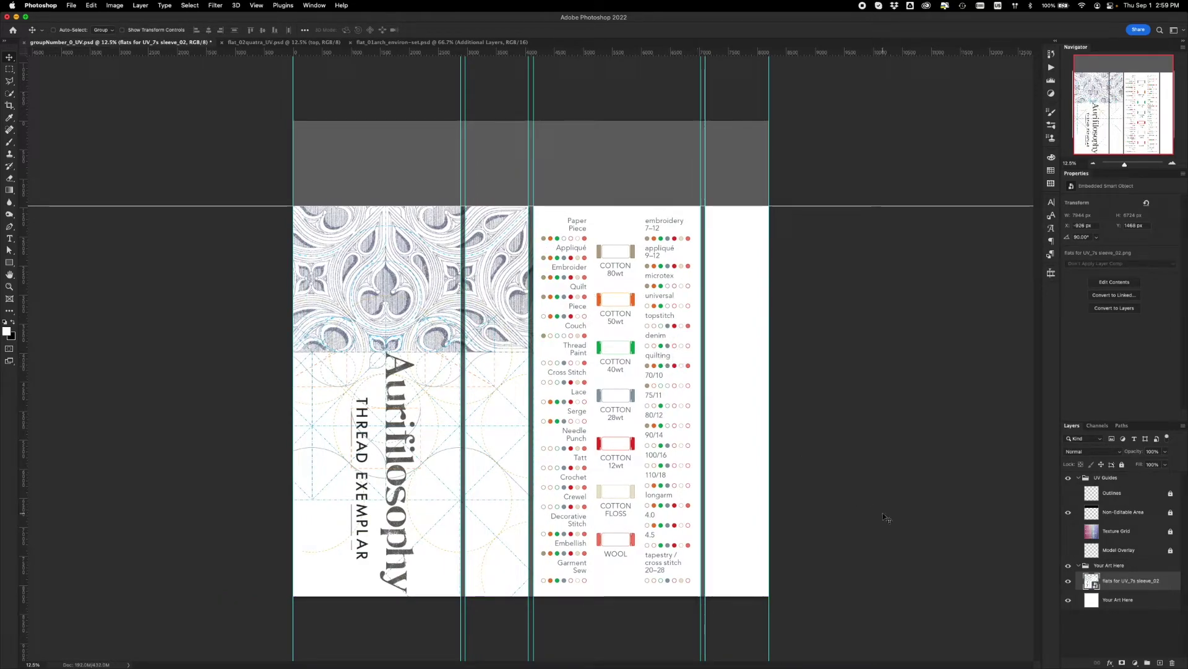
click(1109, 602)
key(Delete)
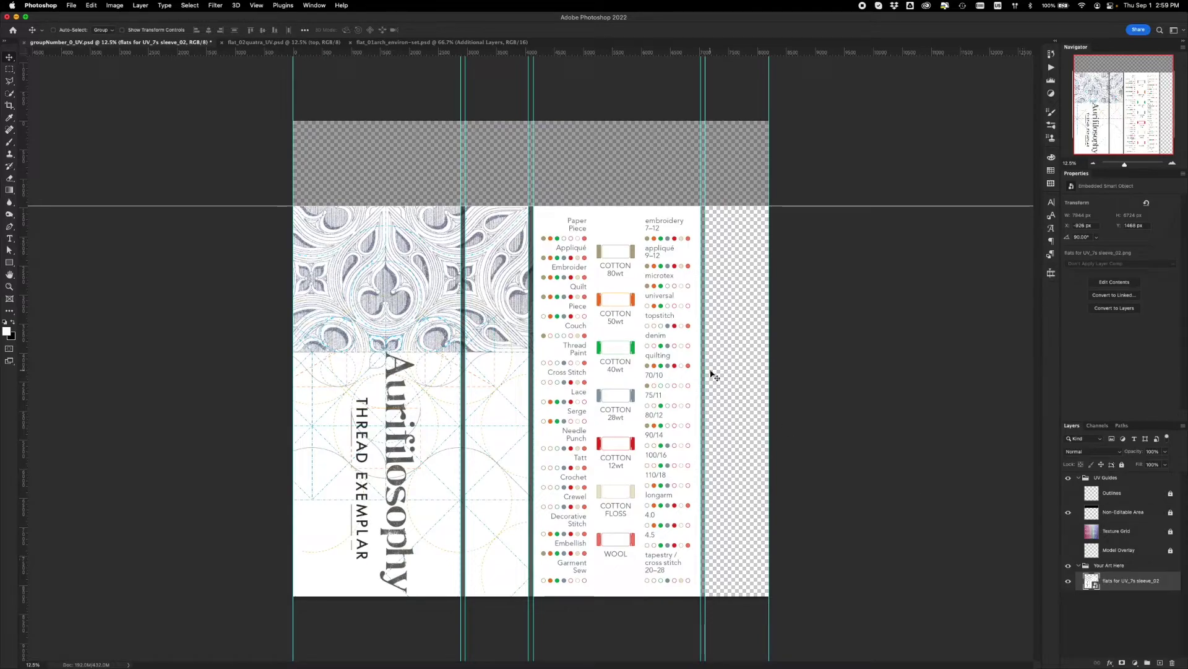
Step: Rasterize the flats for UV_7s sleeve_02 layer and cut the thread-chart panel between the guides out of it
key(m)
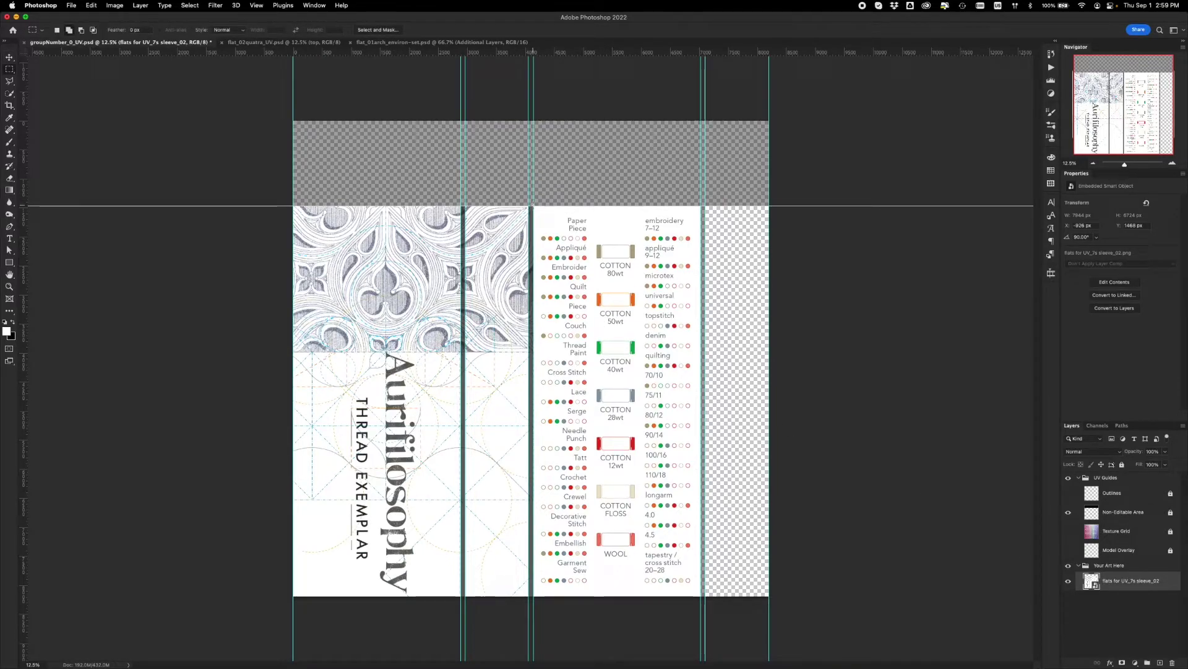
drag(531, 206, 701, 600)
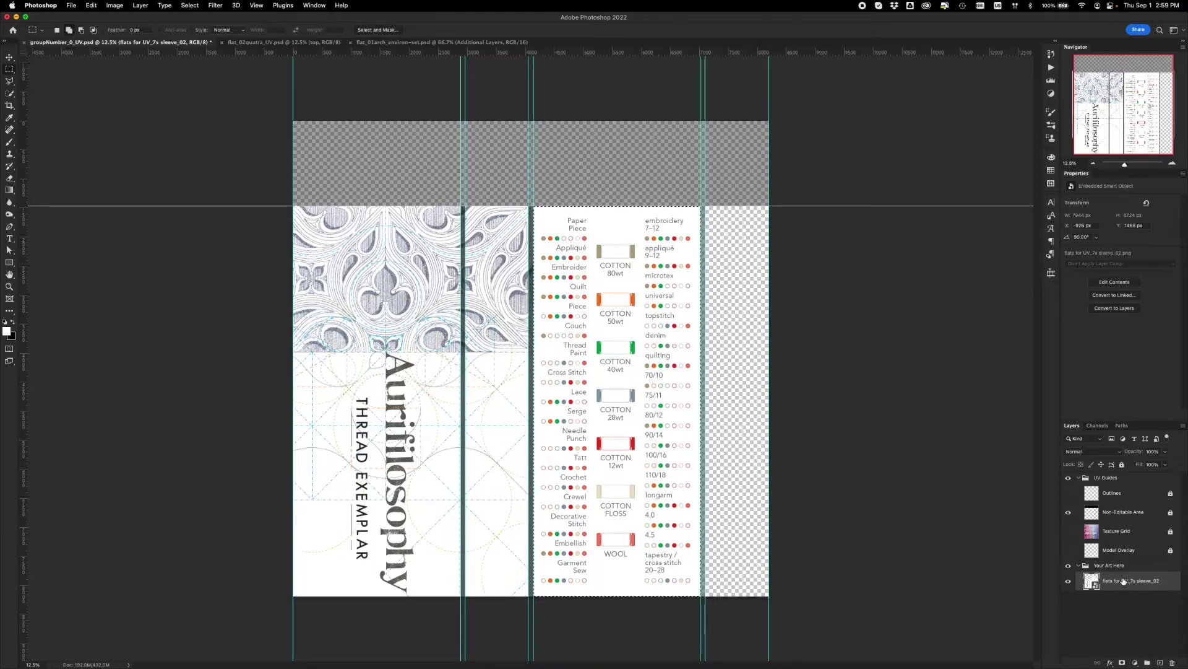
right_click(1124, 580)
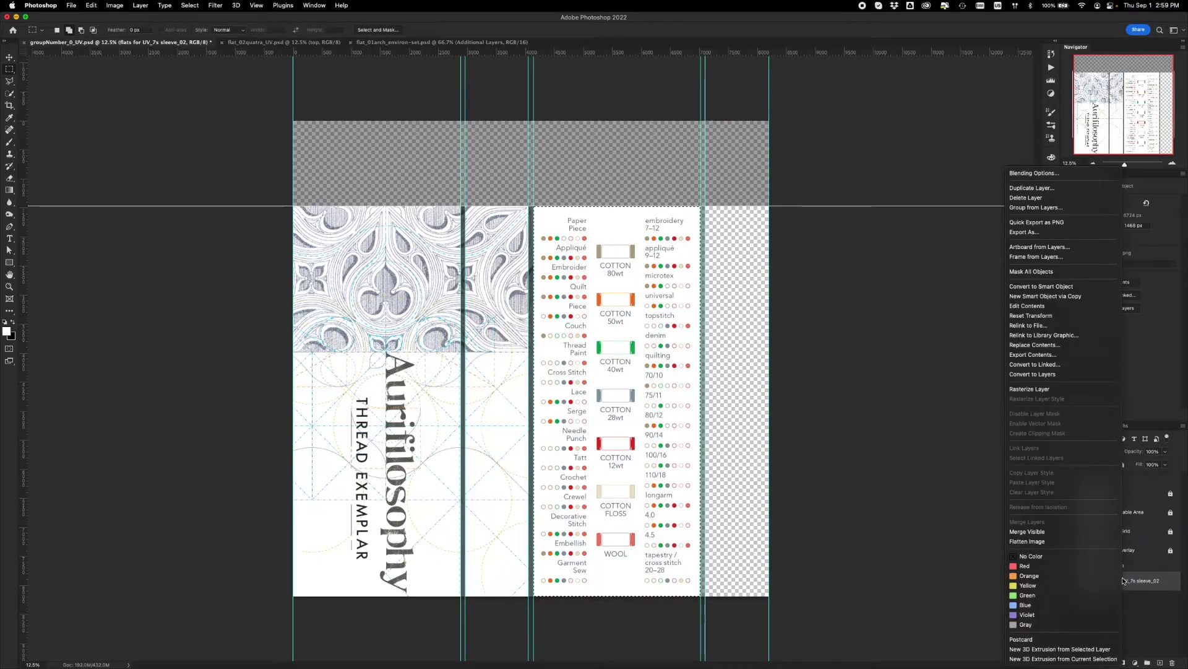
click(1063, 392)
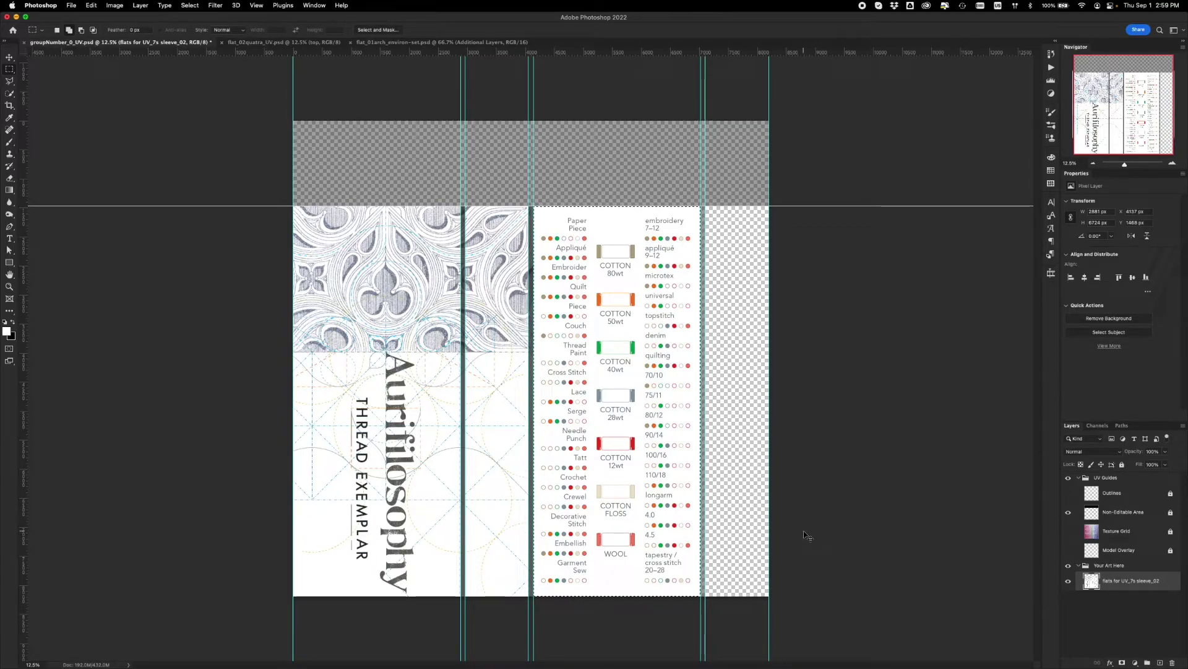
key(BackSpace)
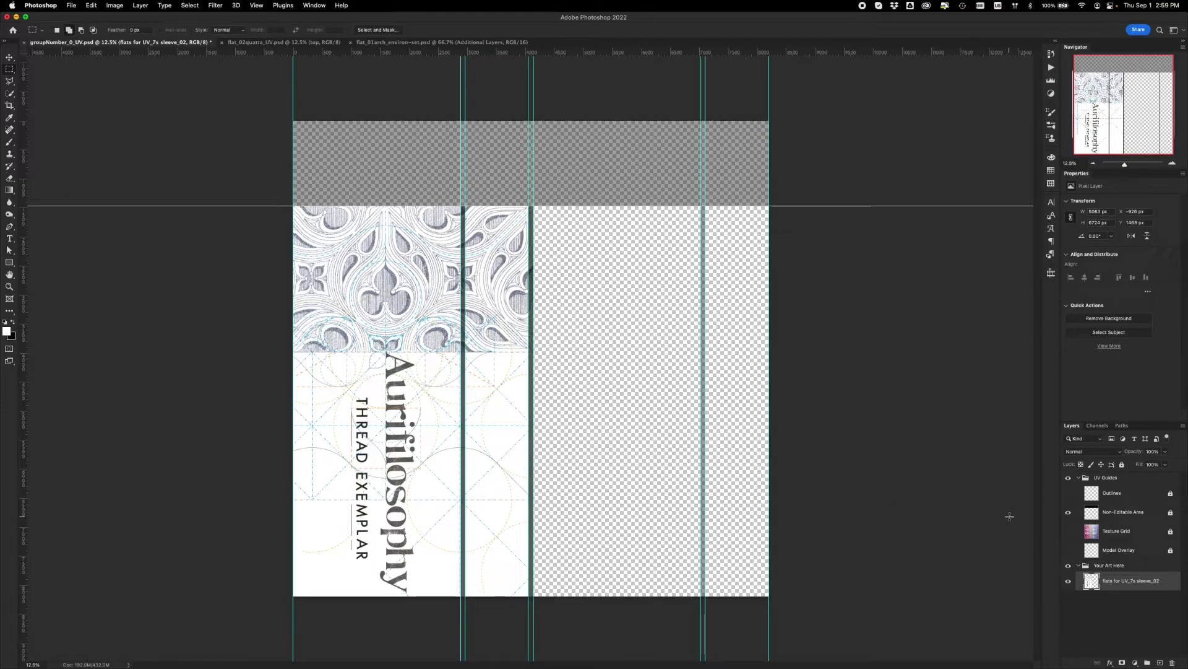
Step: Paste the cut thread-chart panel in place as its own layer named back and hide that layer
key(super+v)
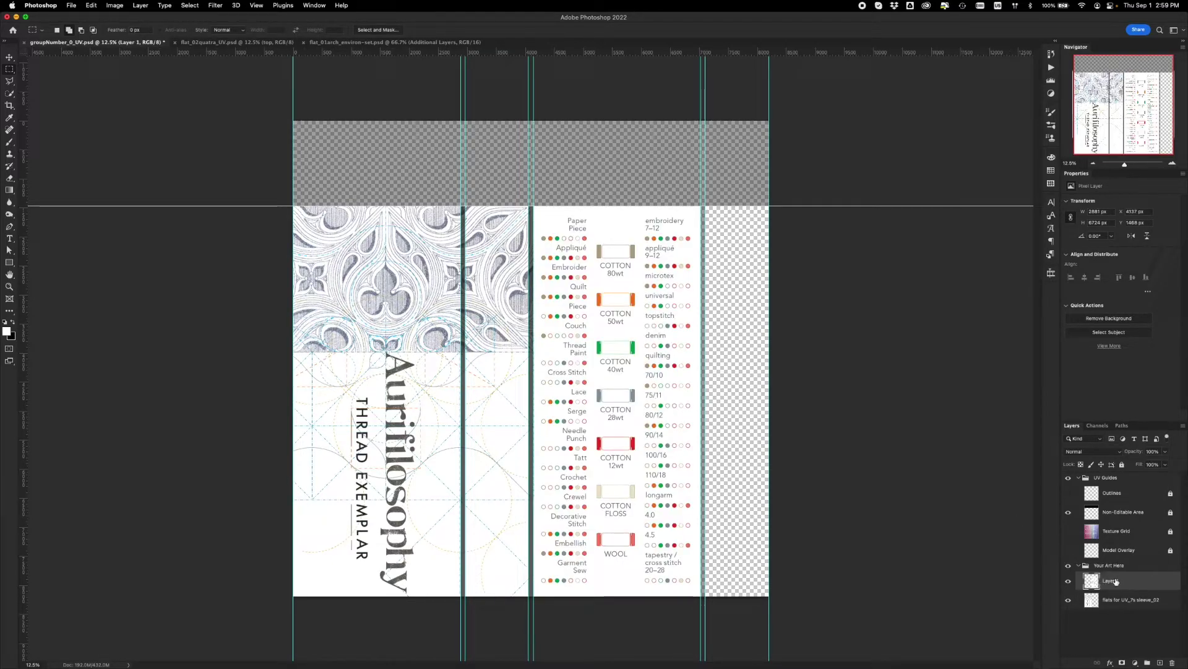
text(back)
key(Return)
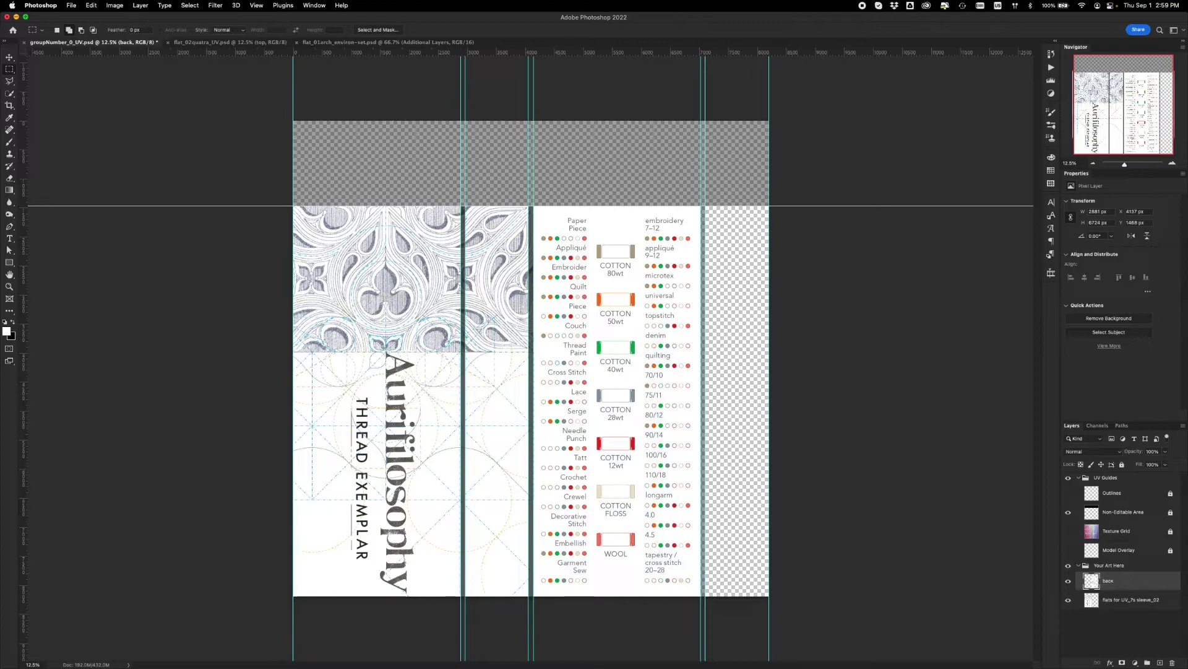
click(1068, 582)
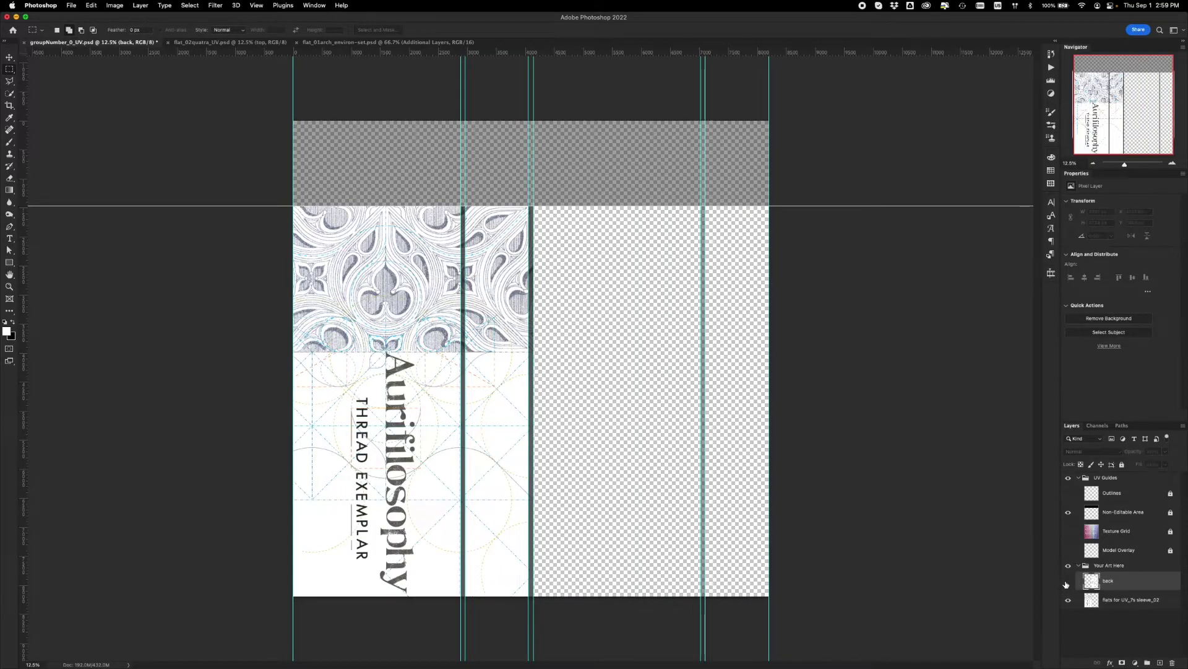
Step: Move the remaining flats artwork across the canvas so its Aurifil logo strip fills the narrow panel at the far right
click(1122, 603)
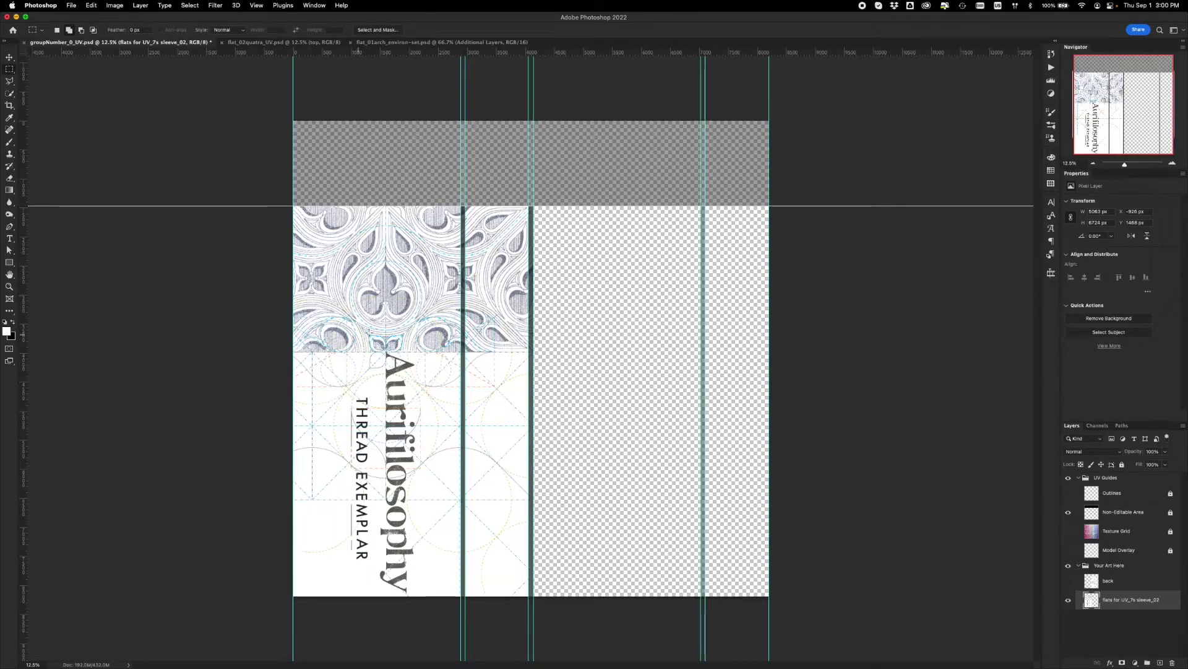
key(v)
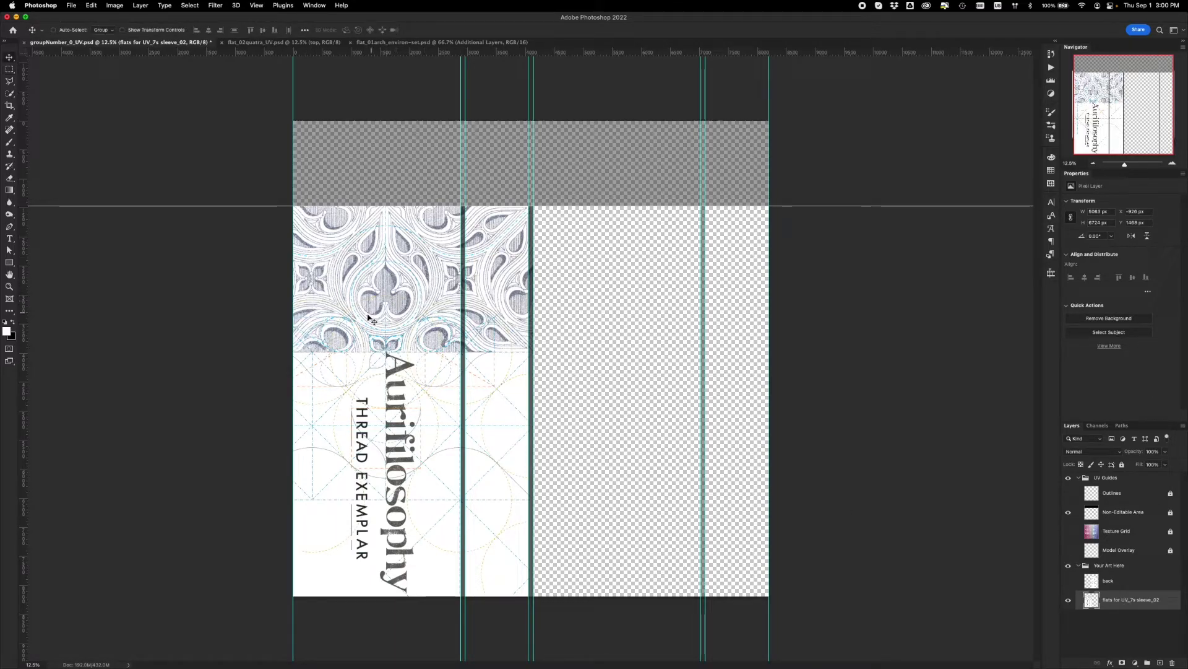
drag(427, 328, 835, 316)
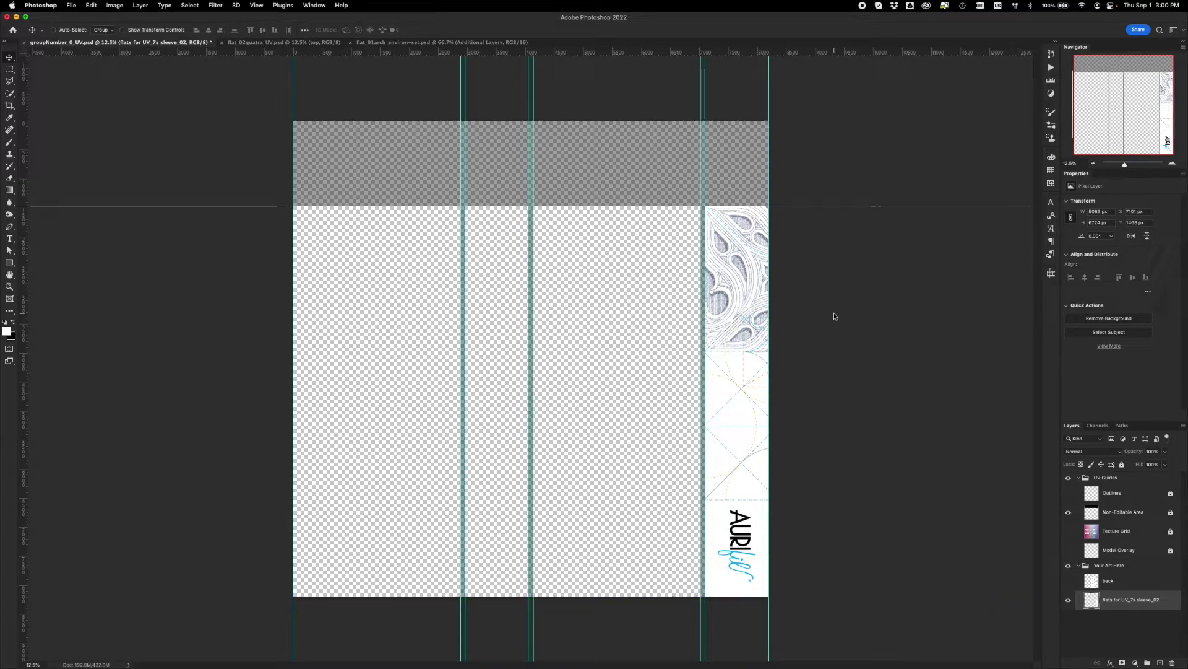
mouse_move(755, 316)
mouse_down()
mouse_move(756, 331)
mouse_move(754, 313)
mouse_up()
Step: Cut the Aurifil logo strip from the flats layer and paste it in place as a layer named bottom
key(m)
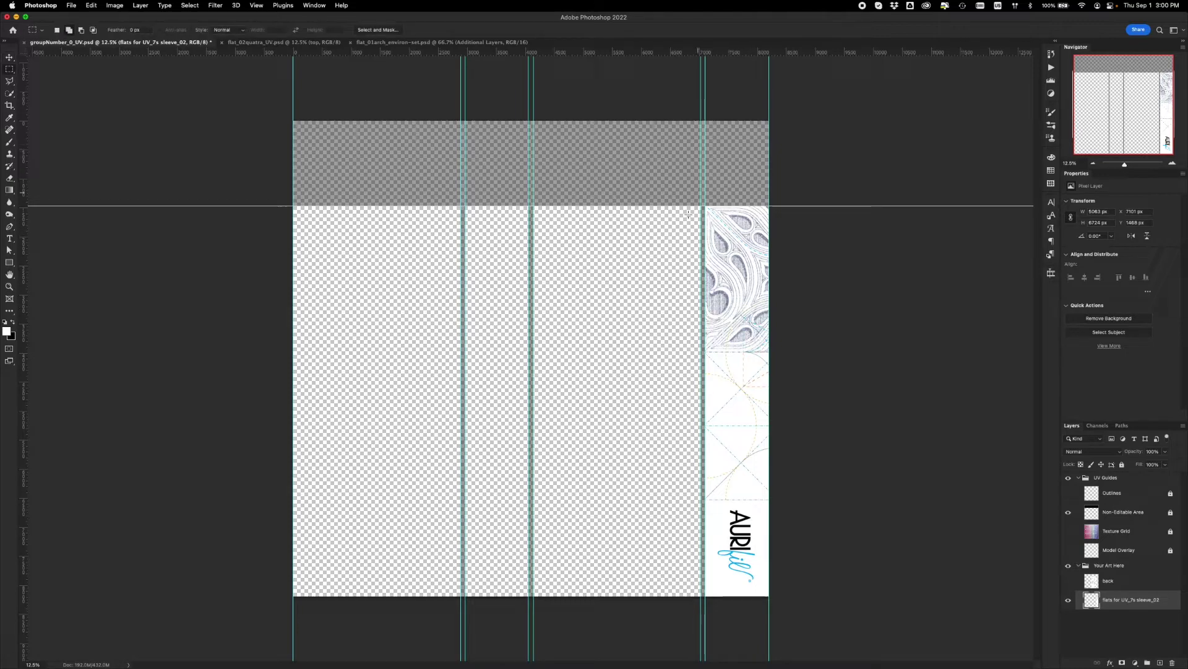
drag(706, 206, 768, 597)
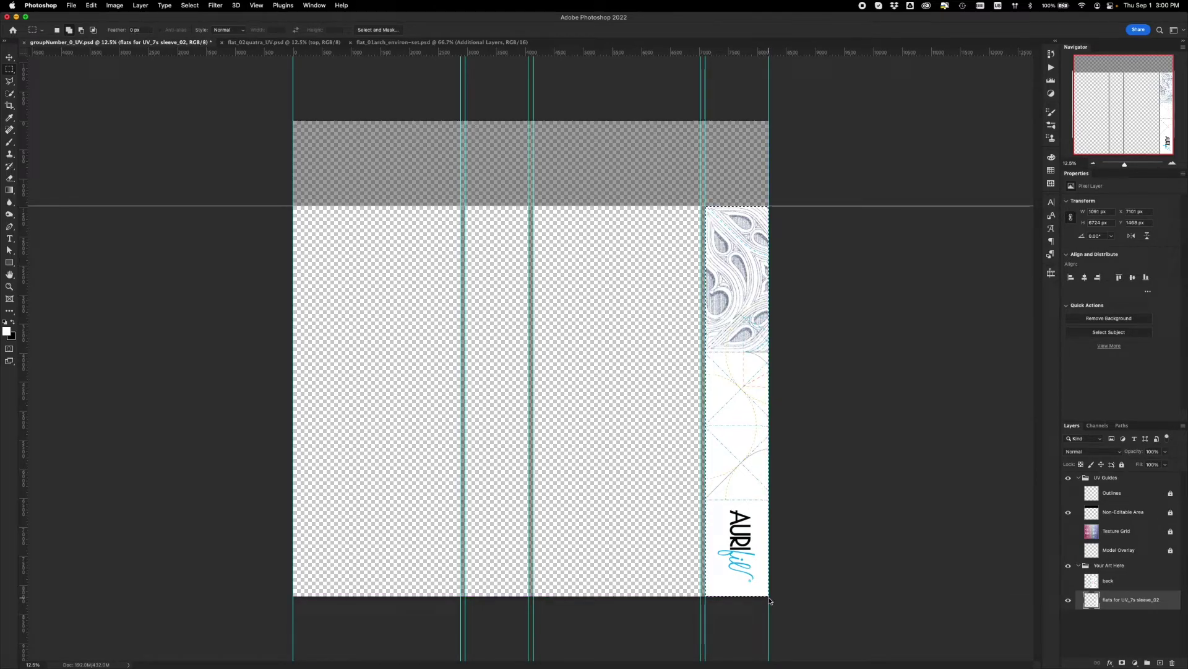
key(super+x)
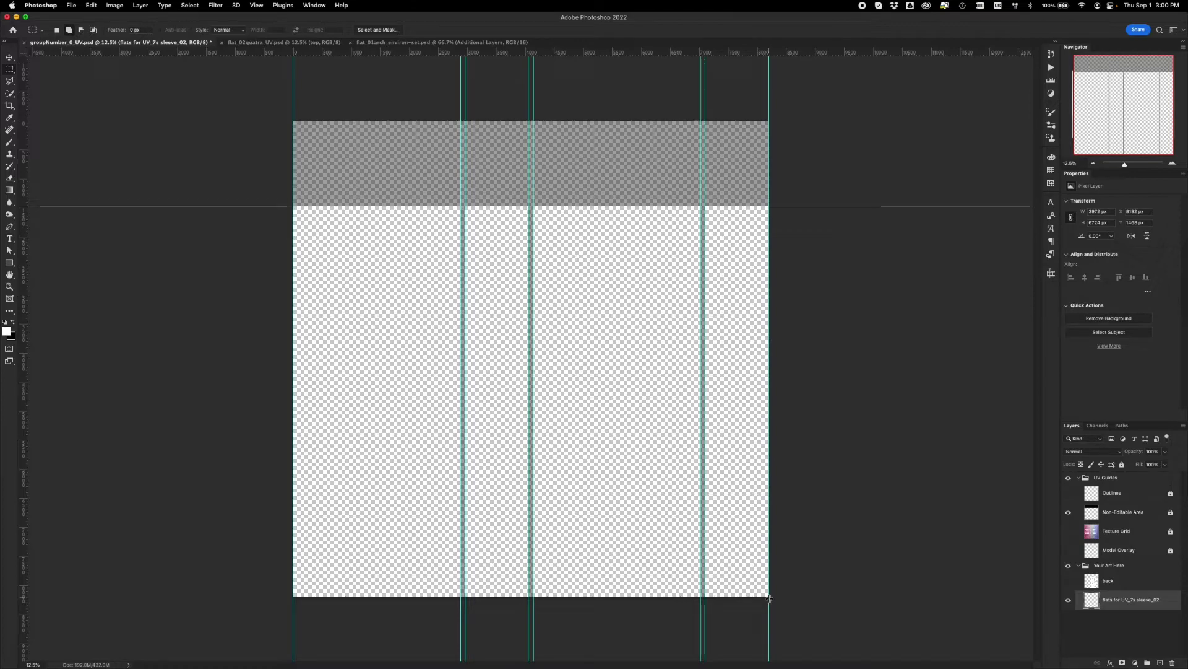
key(shift+super+v)
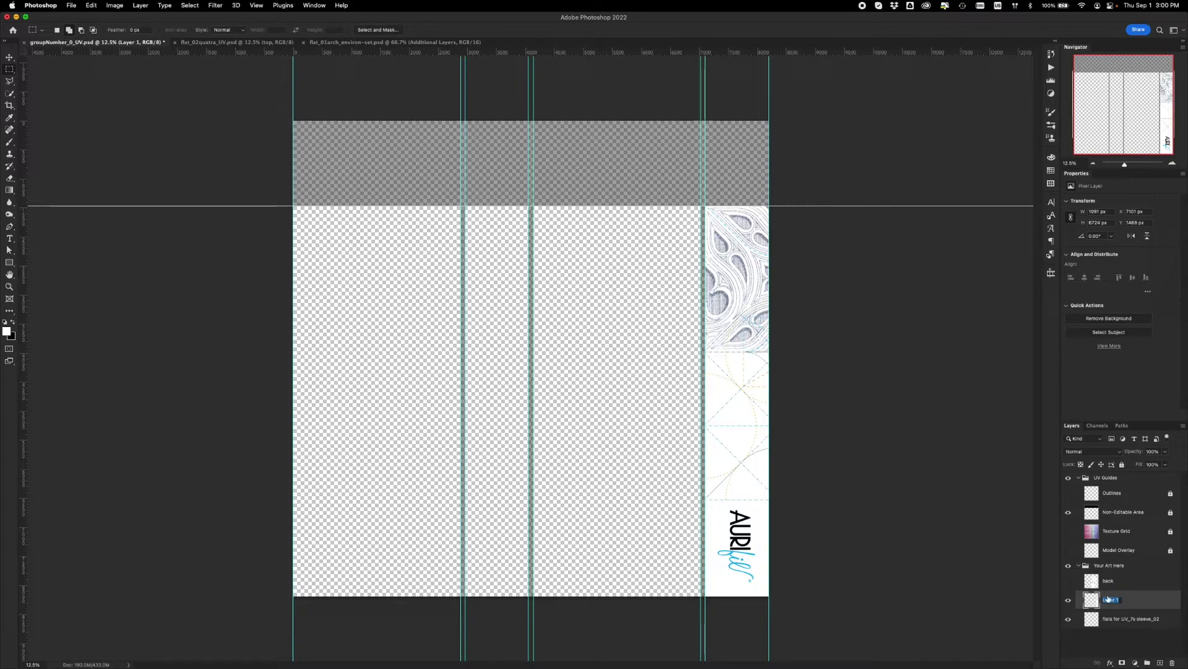
key(Return)
Step: Show the back layer and move the remaining flats artwork into the two empty panels beside it, fine-tuning its horizontal position
click(1131, 619)
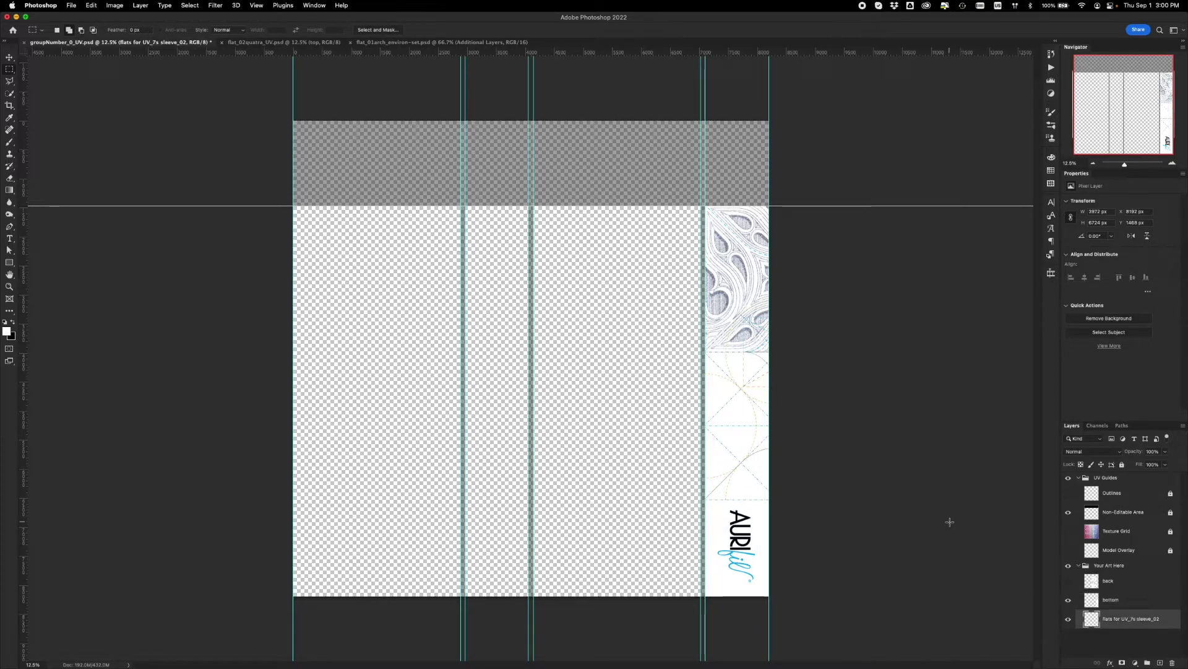
key(v)
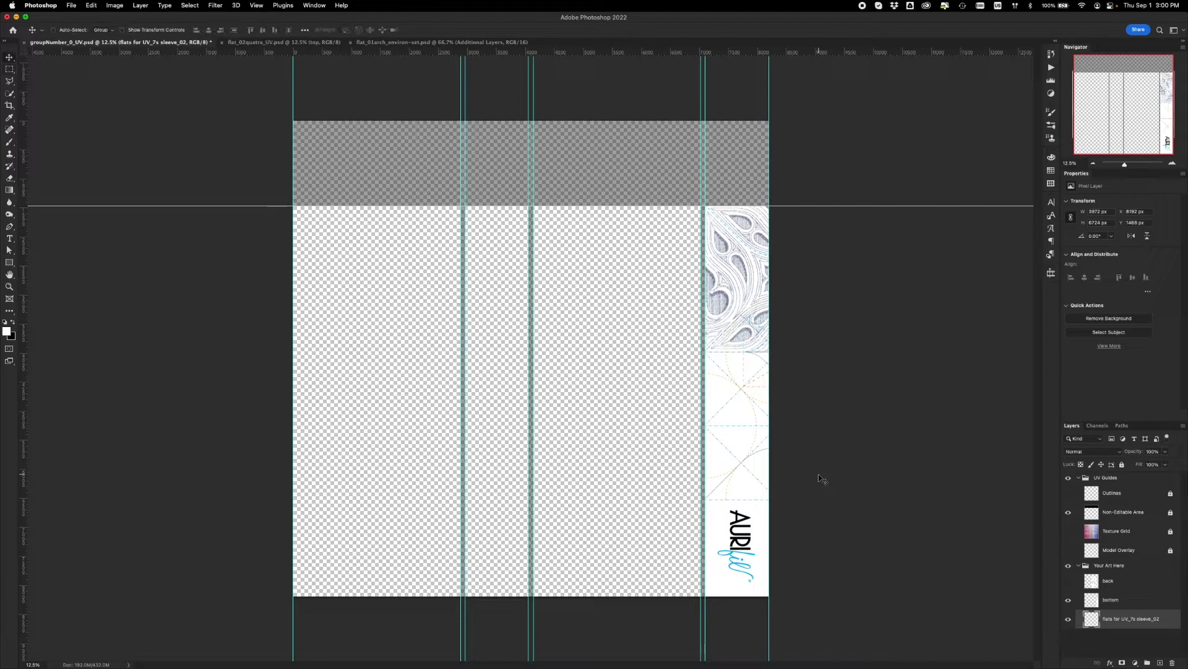
click(1068, 581)
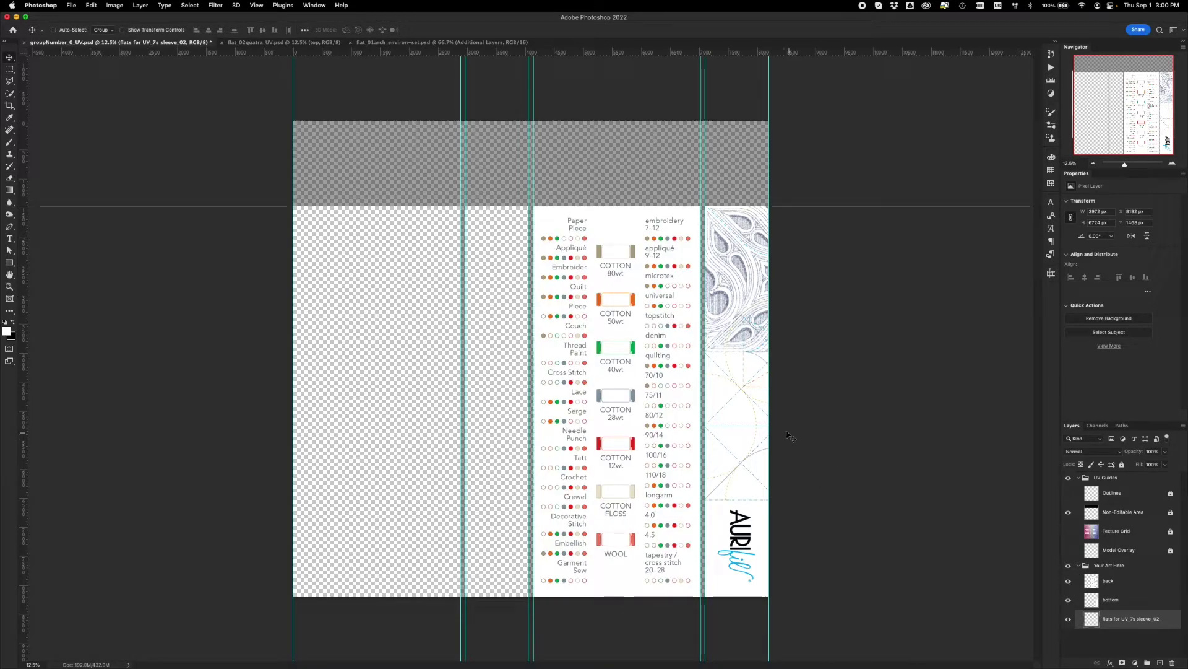
drag(812, 443, 332, 440)
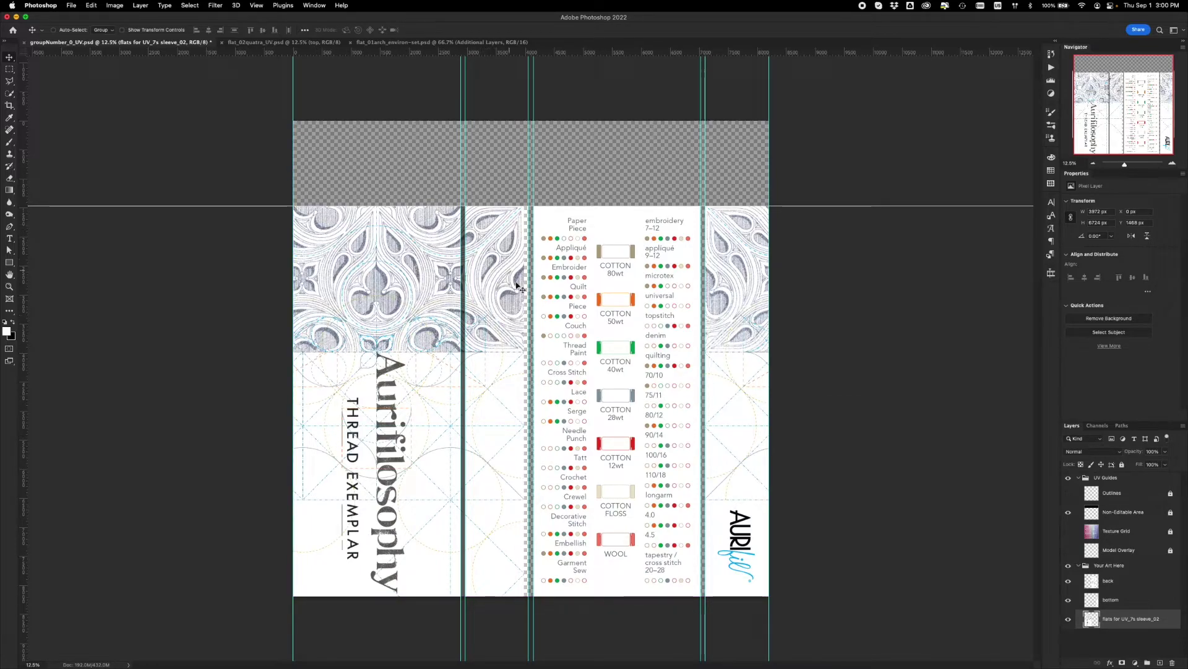
drag(505, 312, 510, 310)
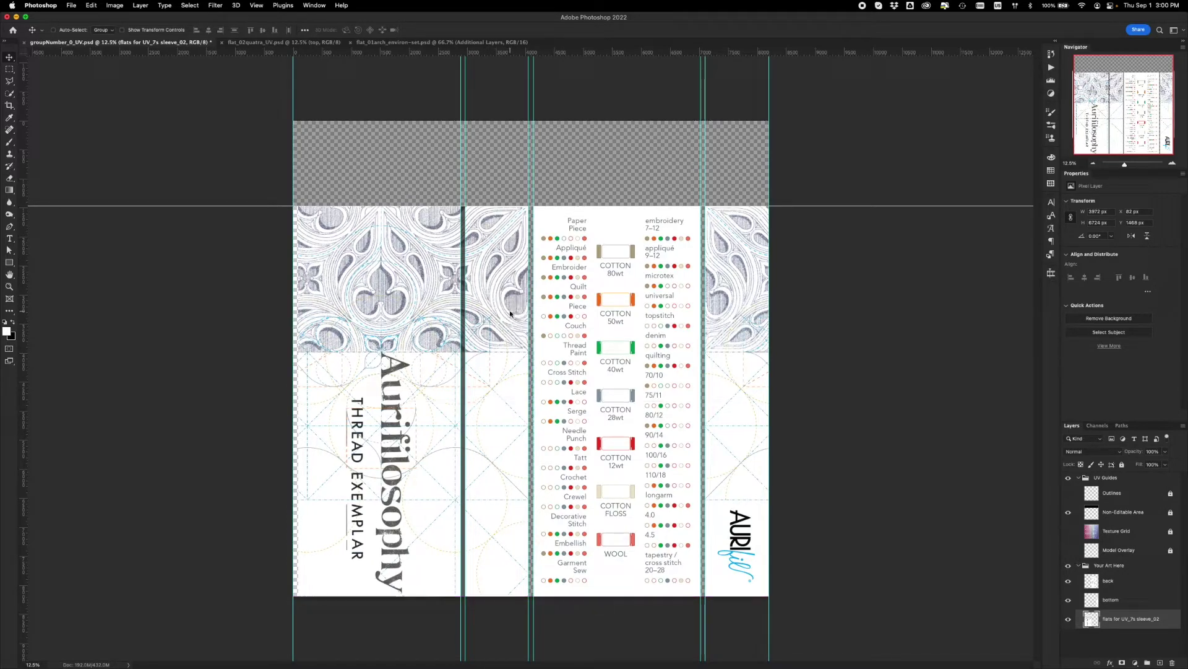
Step: Switch to the finished flat_02quatra_UV.psd, hide its Non-Editable Area layer and save the file
click(279, 42)
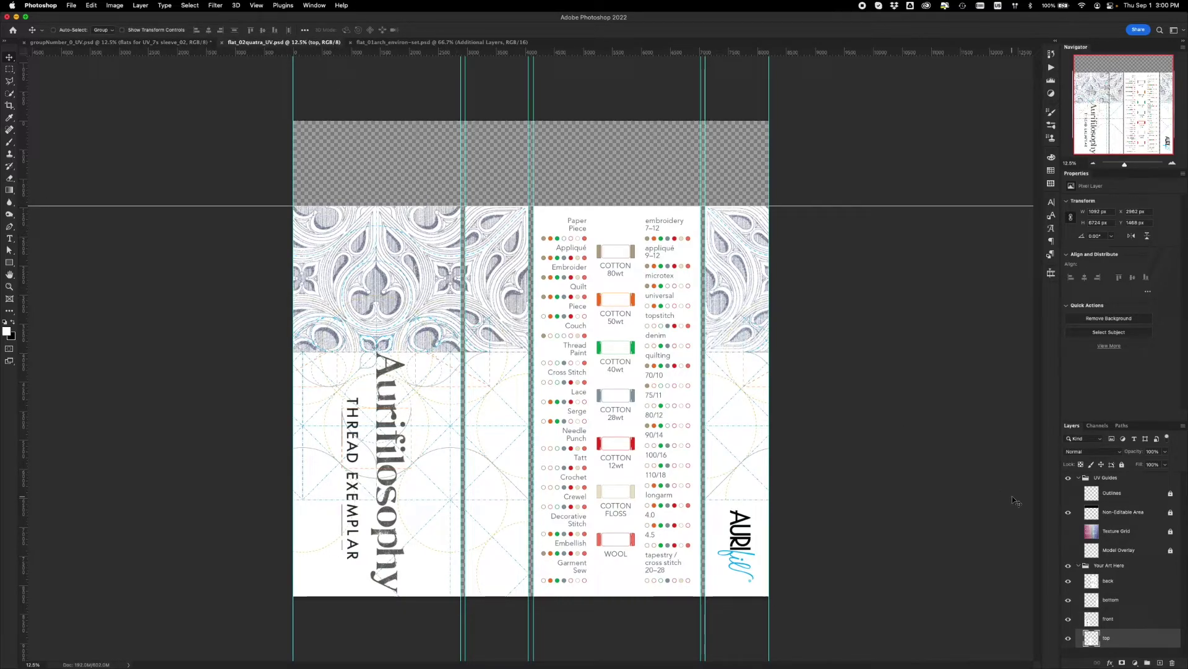
click(1068, 511)
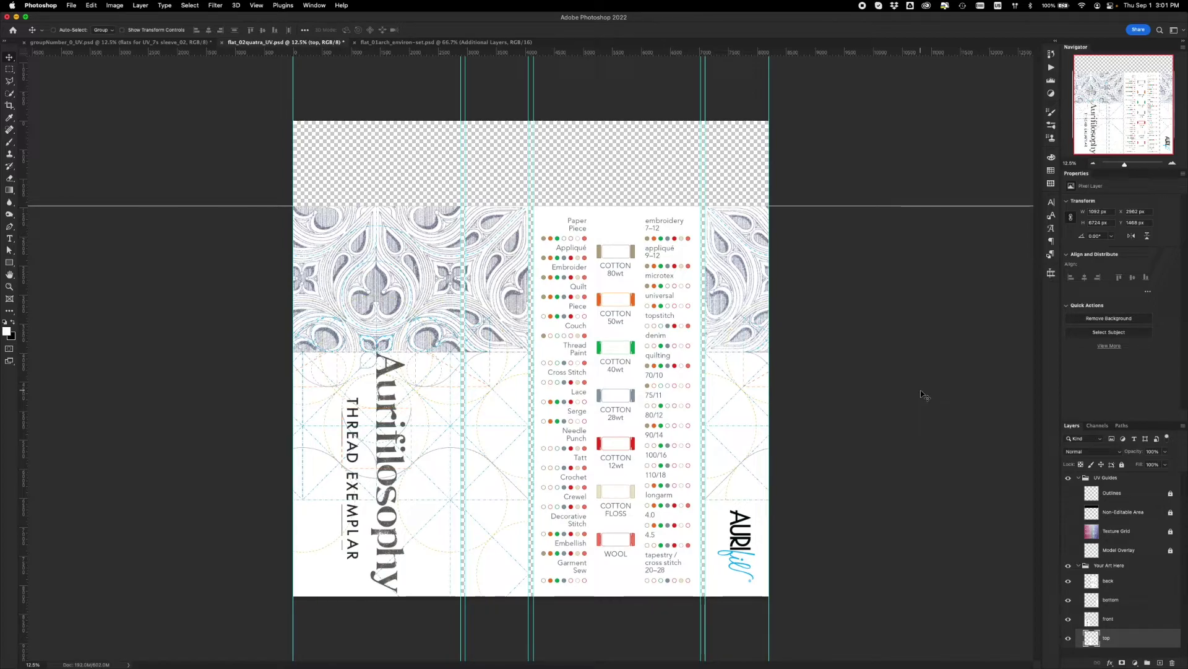
key(super+s)
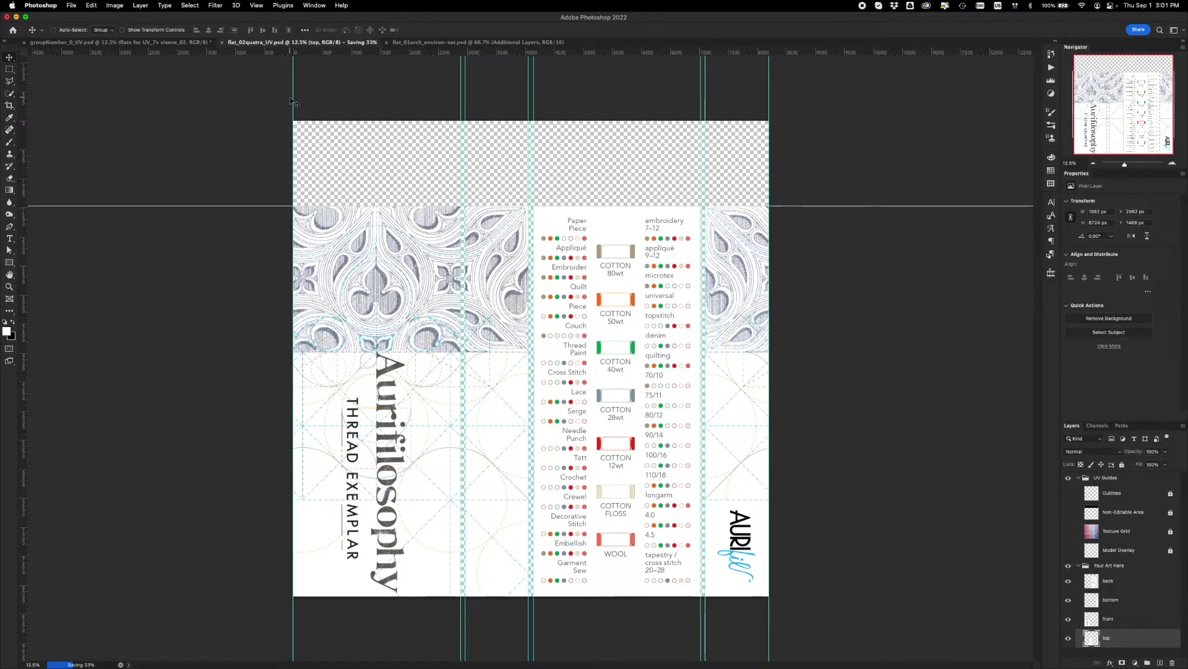
Step: Switch to Dimension and view the grid-textured sleeve from a lower angle that shows its open end
click(16, 16)
click(498, 544)
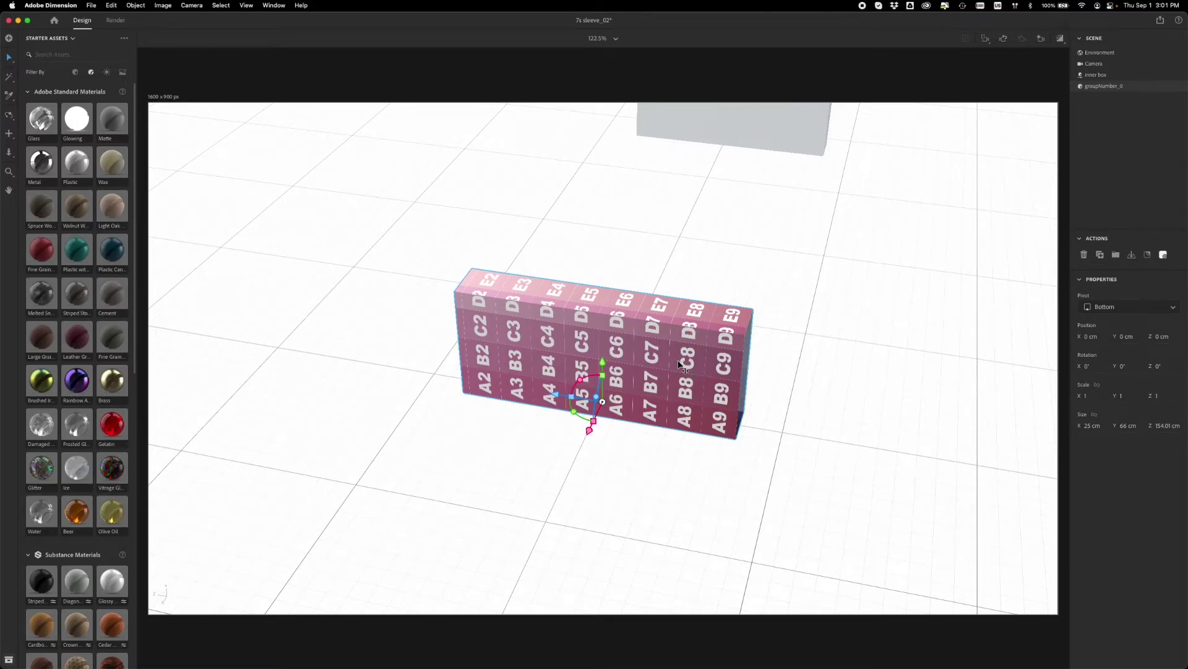
middle_drag(669, 443, 616, 383)
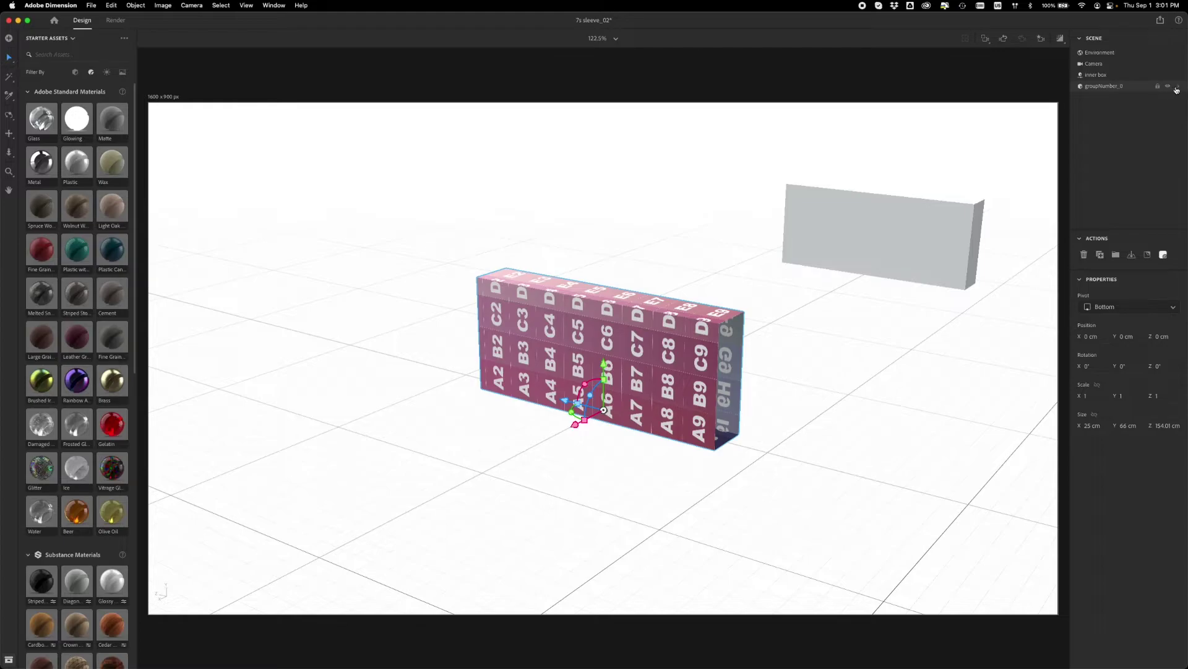
Step: Replace the grid graphic on groupNumber_0 with flat_02quatra_UV.psd and check the artwork around the sleeve
click(1176, 90)
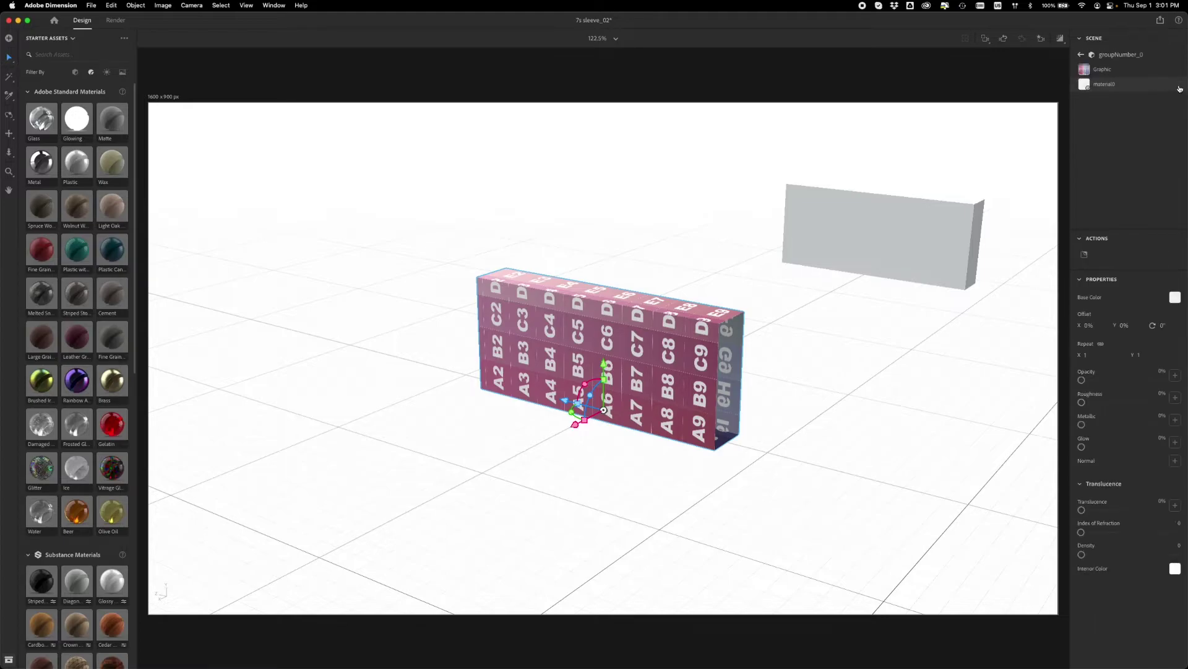
click(1134, 69)
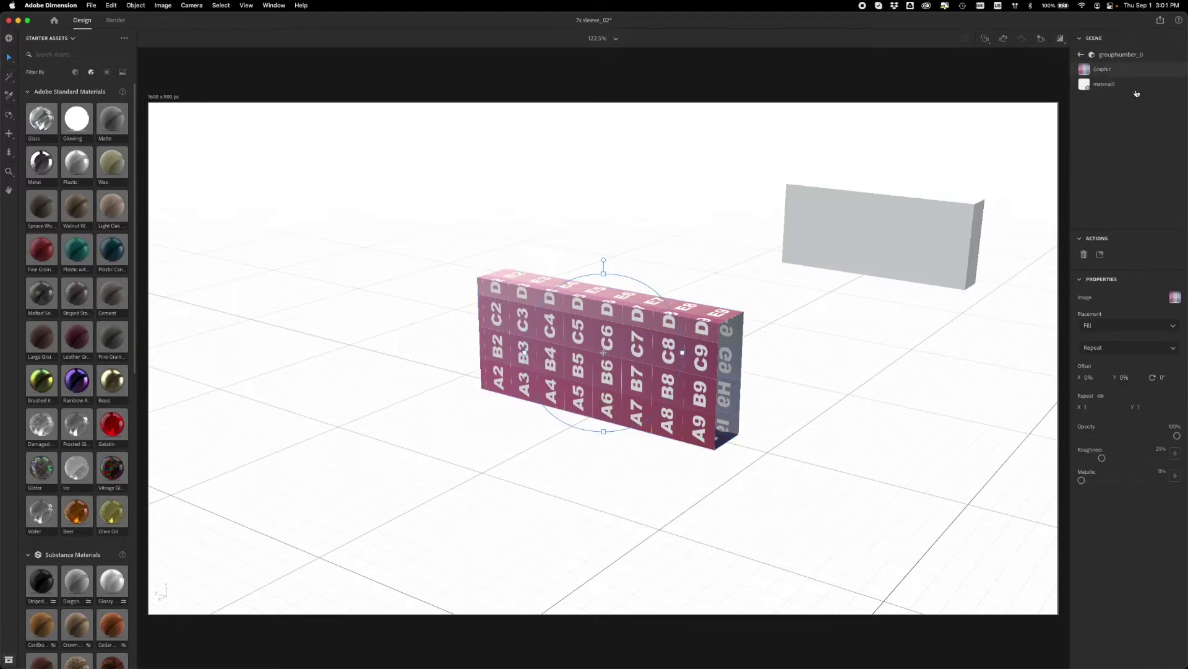
click(1175, 299)
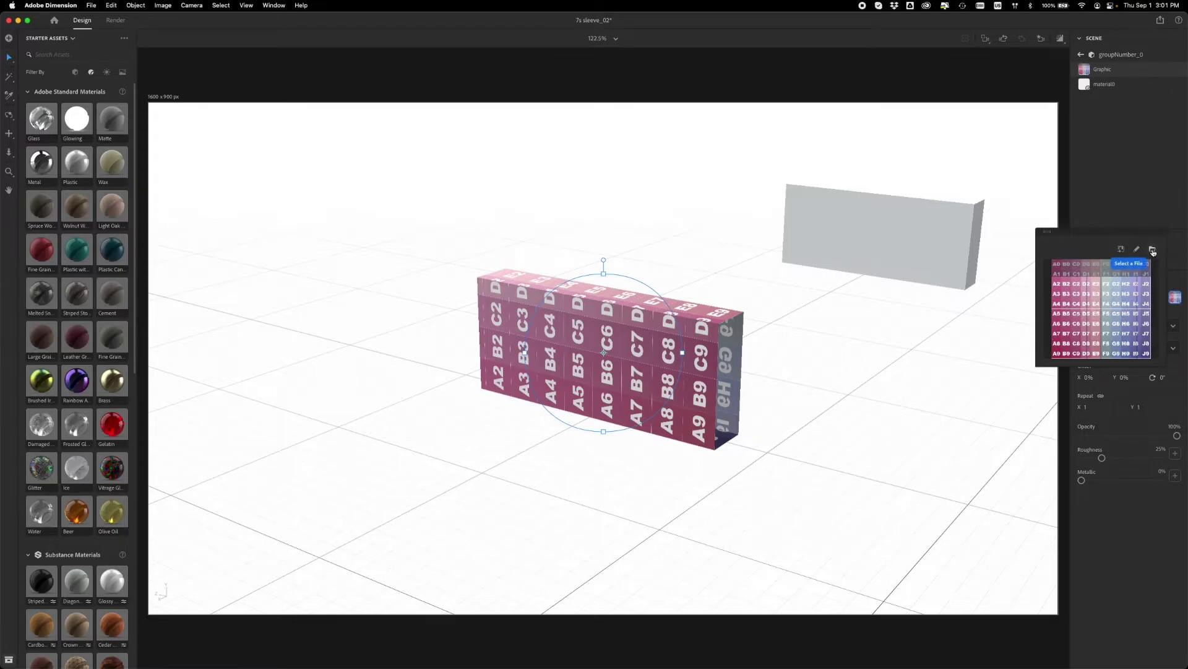
click(1153, 250)
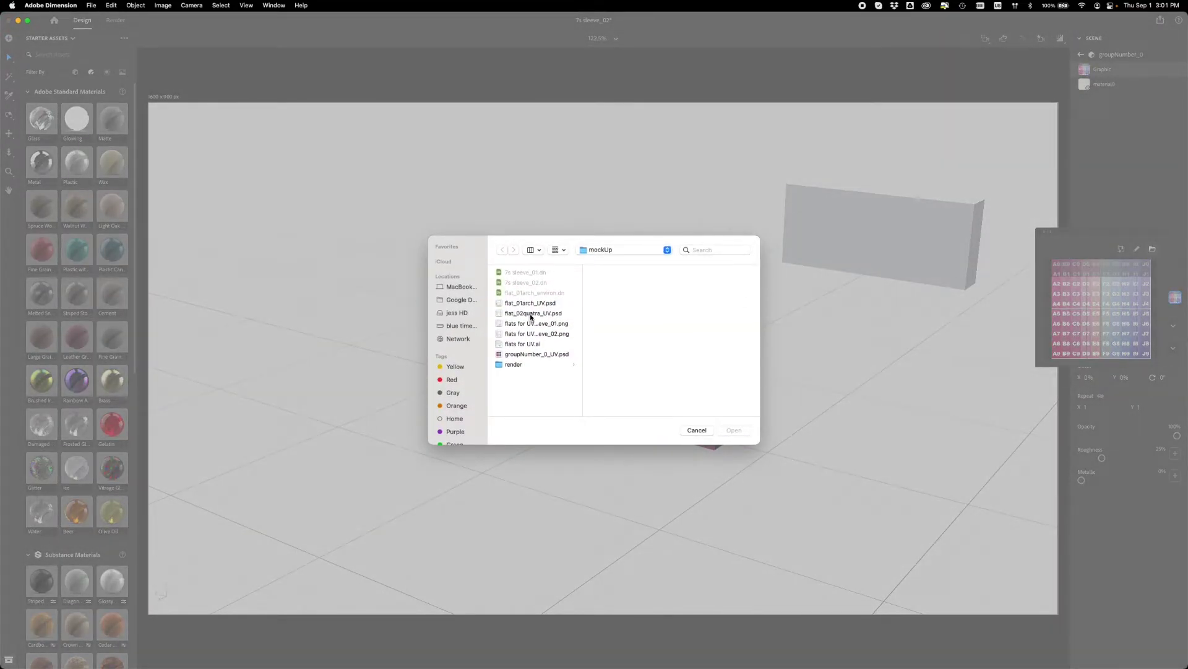
click(531, 313)
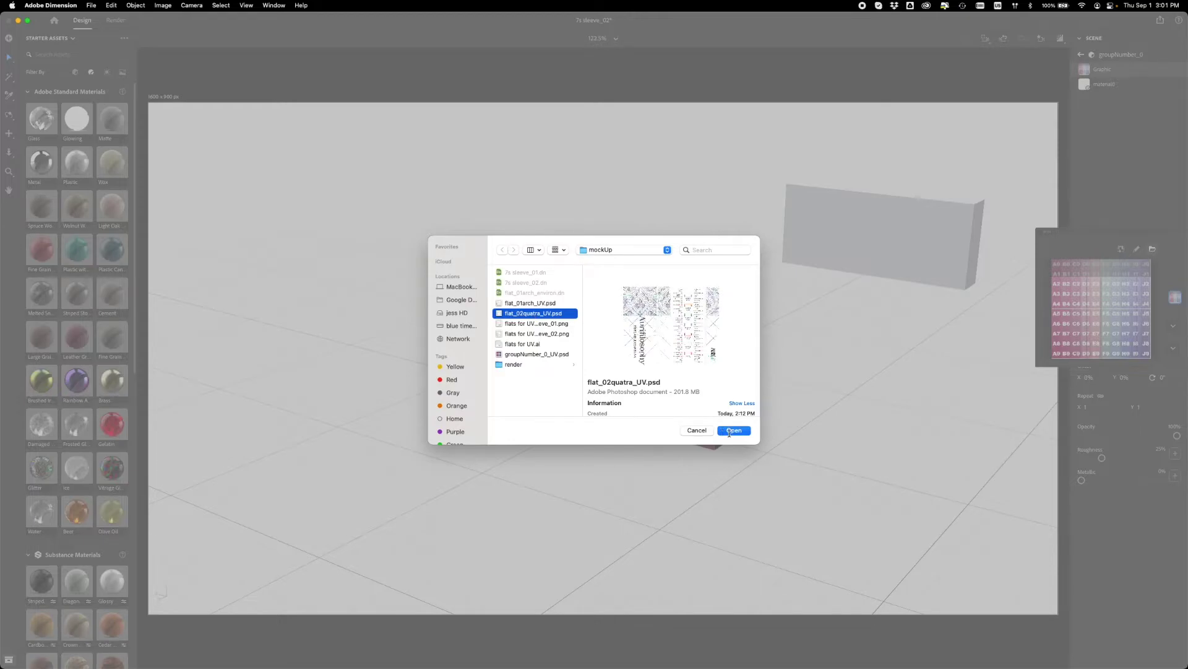
click(730, 431)
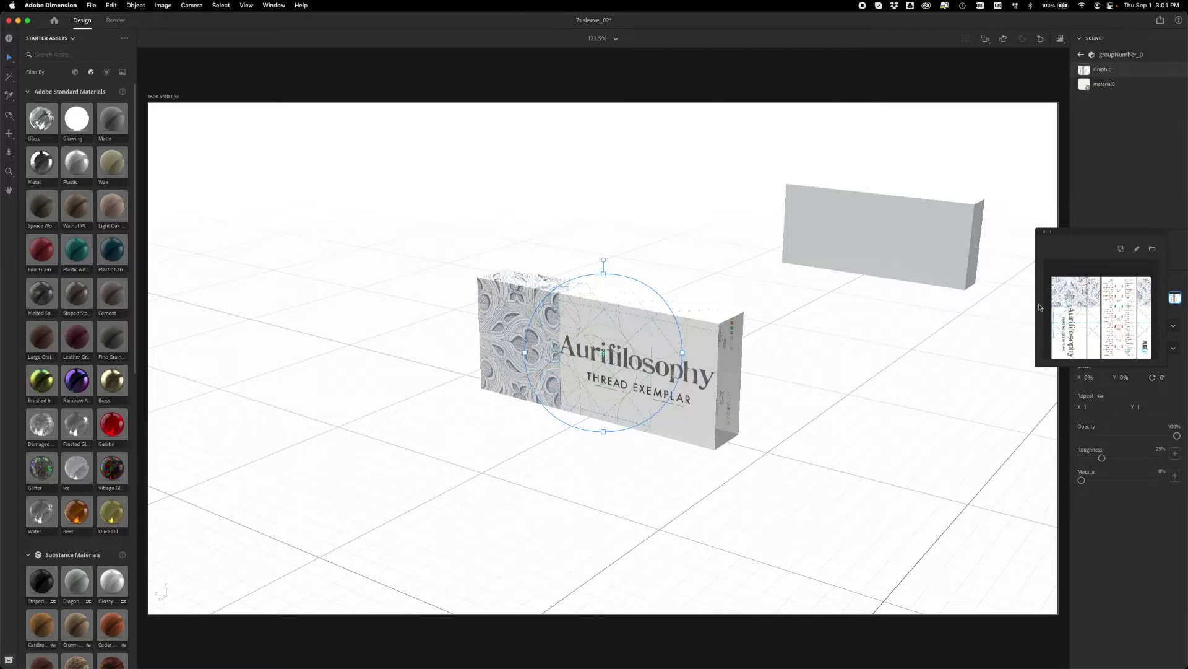
right_drag(818, 411, 801, 390)
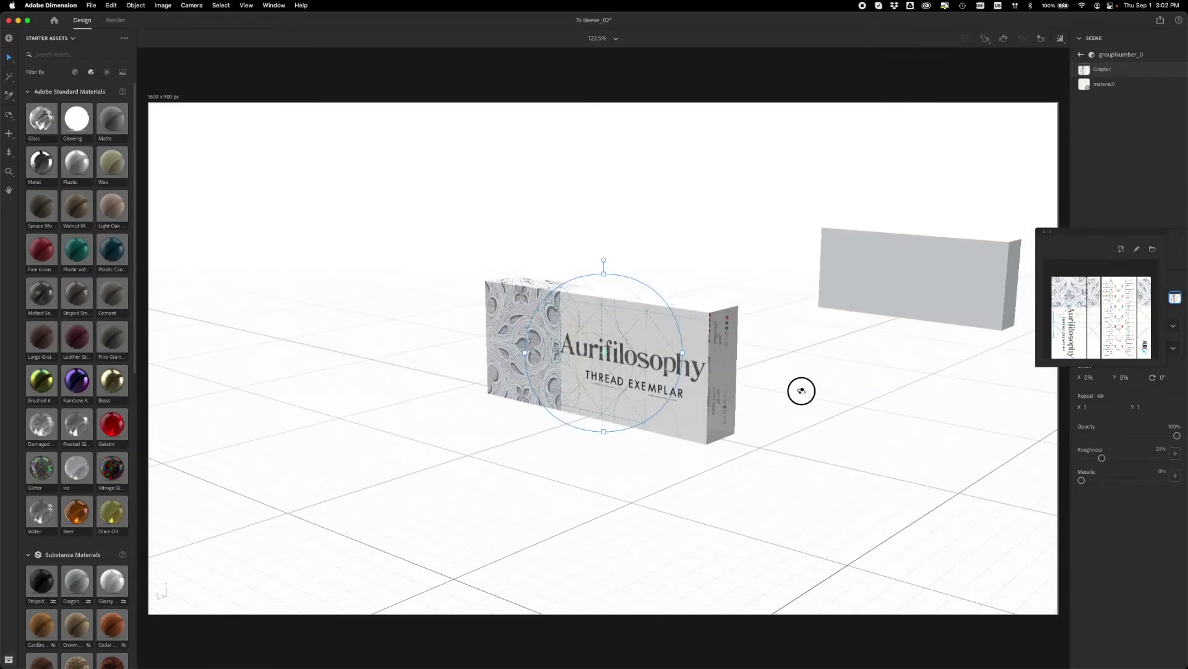
click(801, 391)
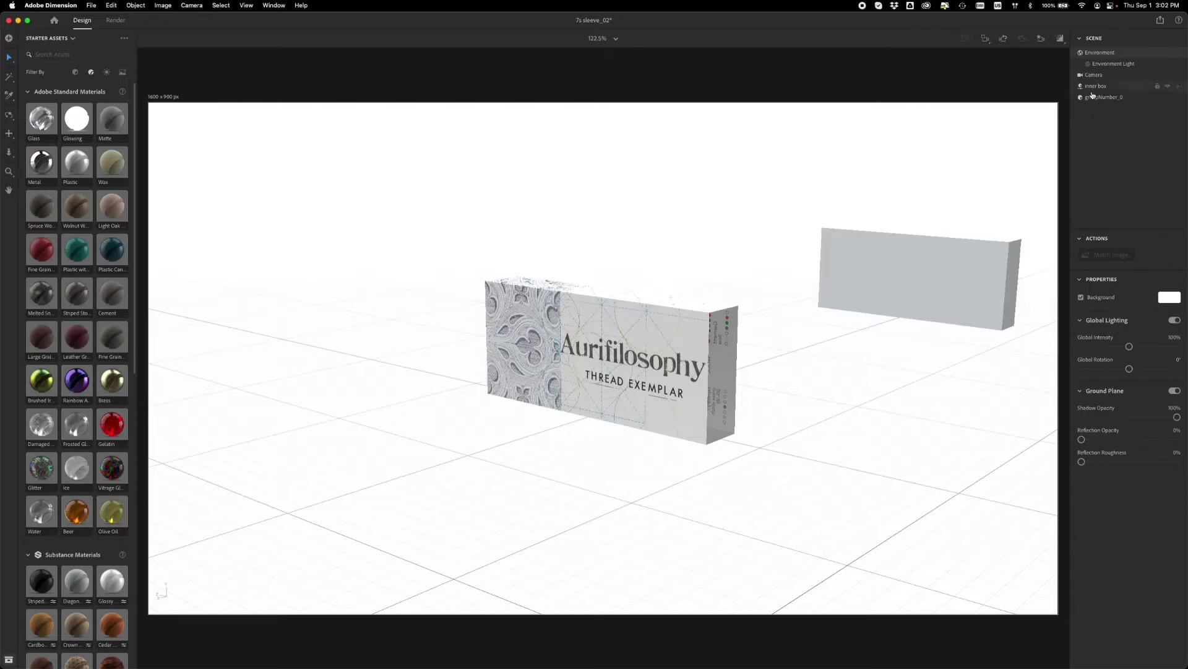
Step: Apply the standard Matte material to the sleeve's base material beneath the graphic
click(685, 393)
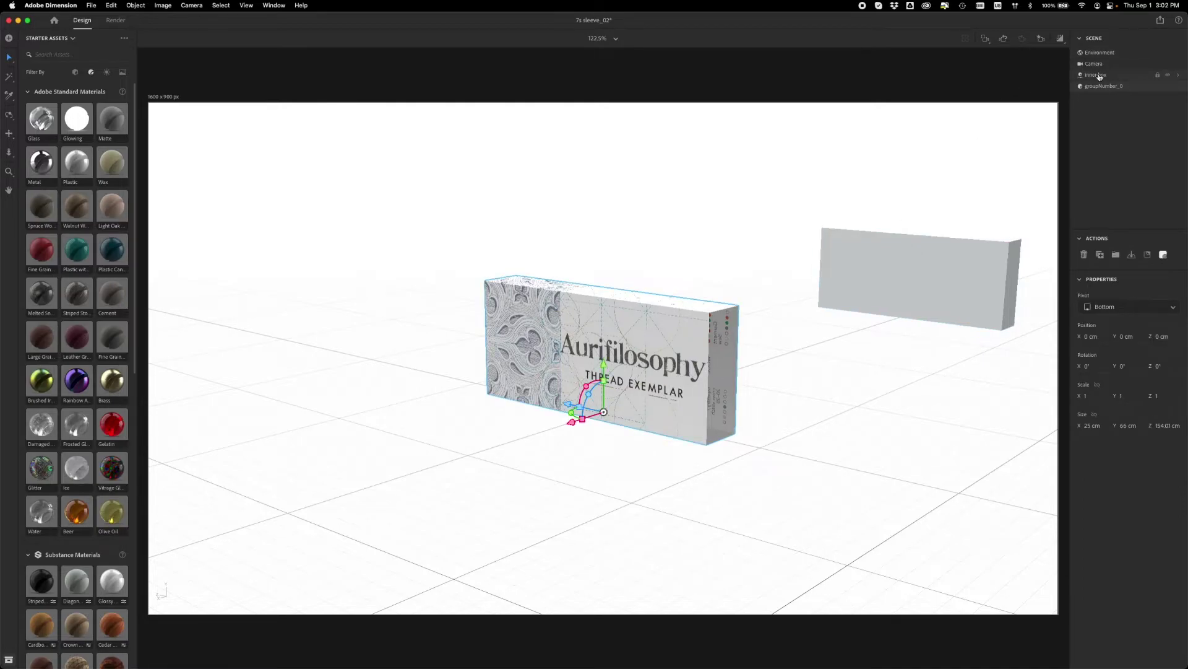
click(1179, 87)
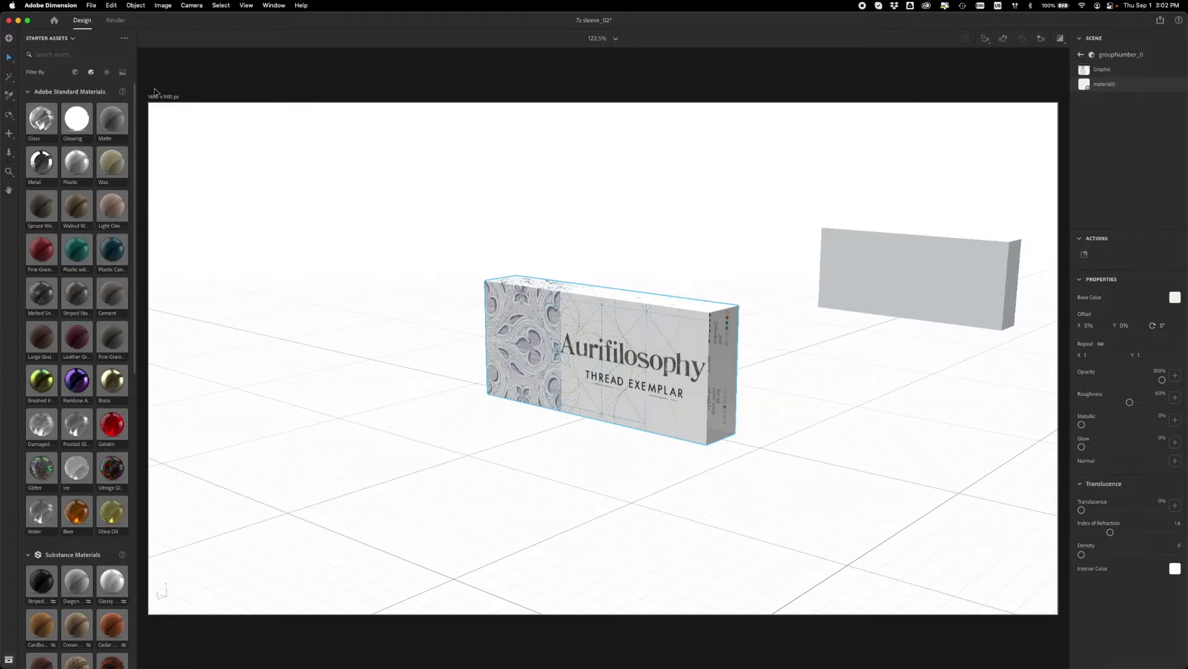
click(92, 73)
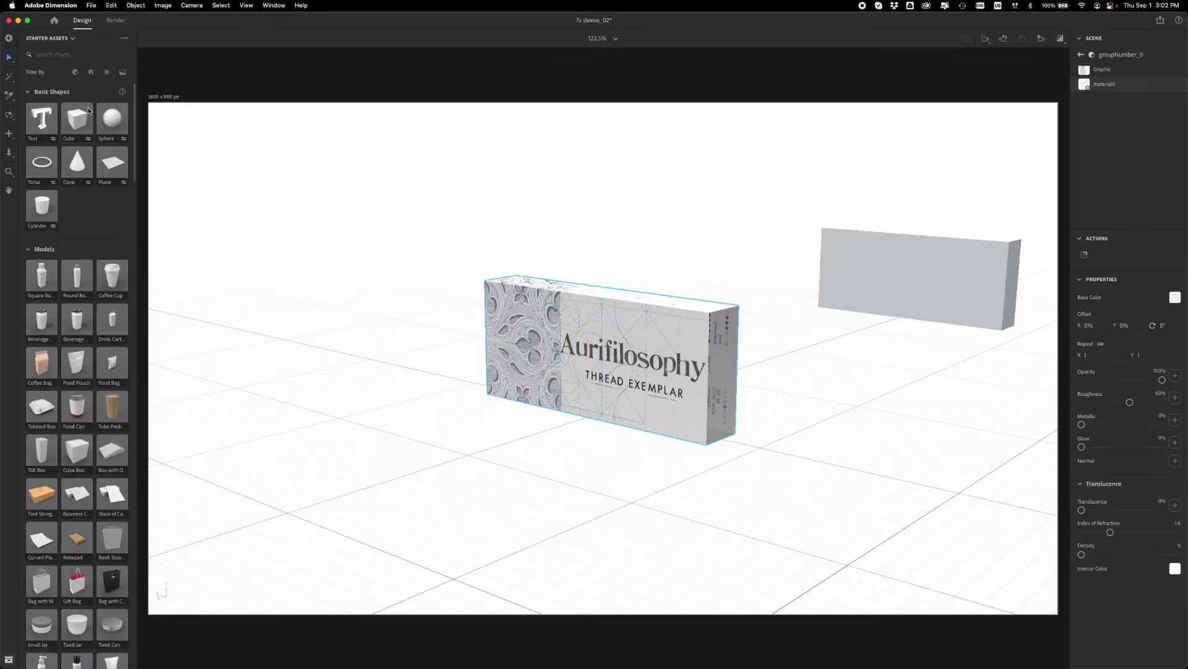
click(90, 72)
click(113, 126)
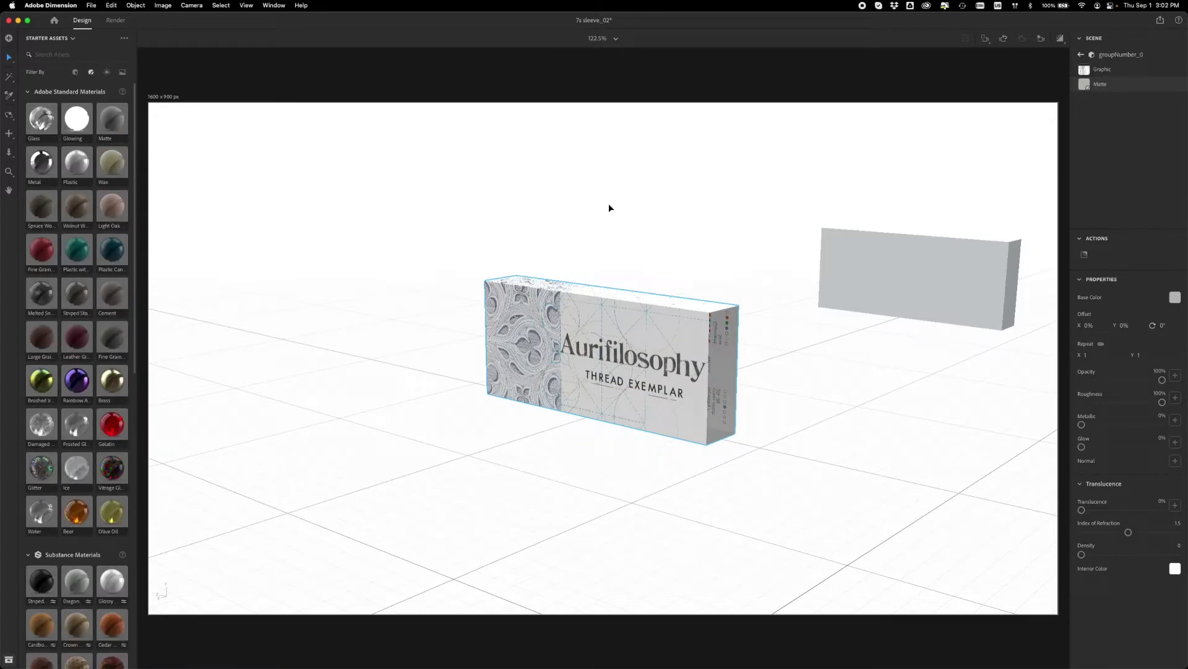
Step: Set the Matte material's base color to a near-white cool tint of RGB 235, 245, 245
click(1176, 297)
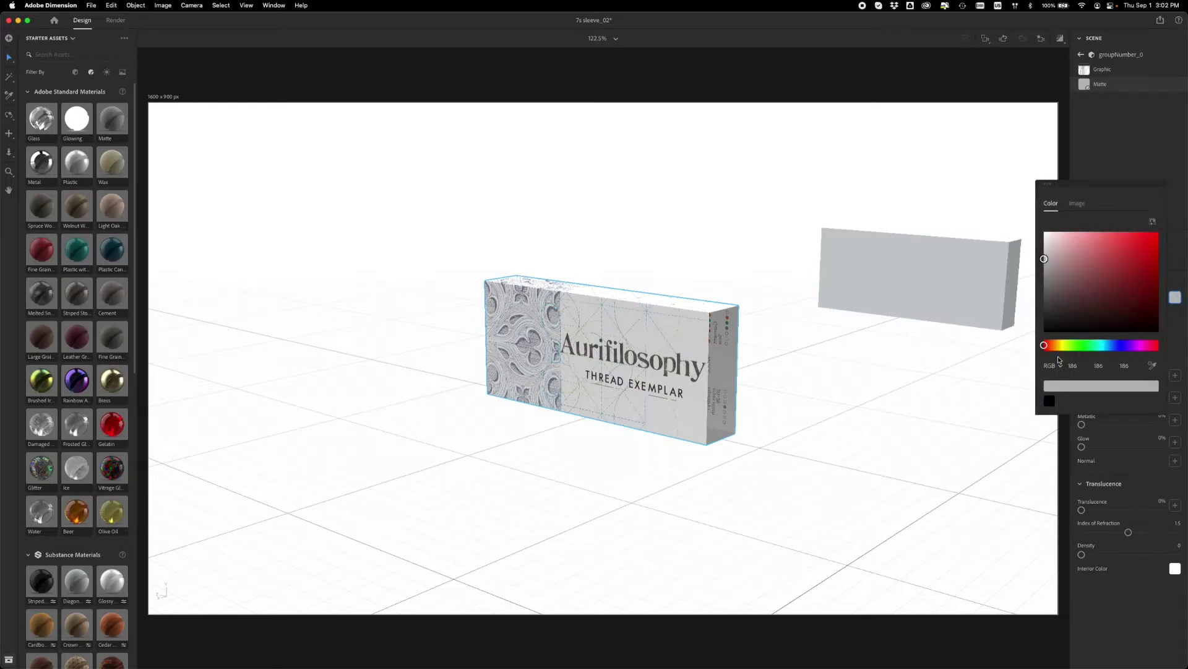
drag(1045, 345, 1107, 345)
drag(1044, 258, 1048, 236)
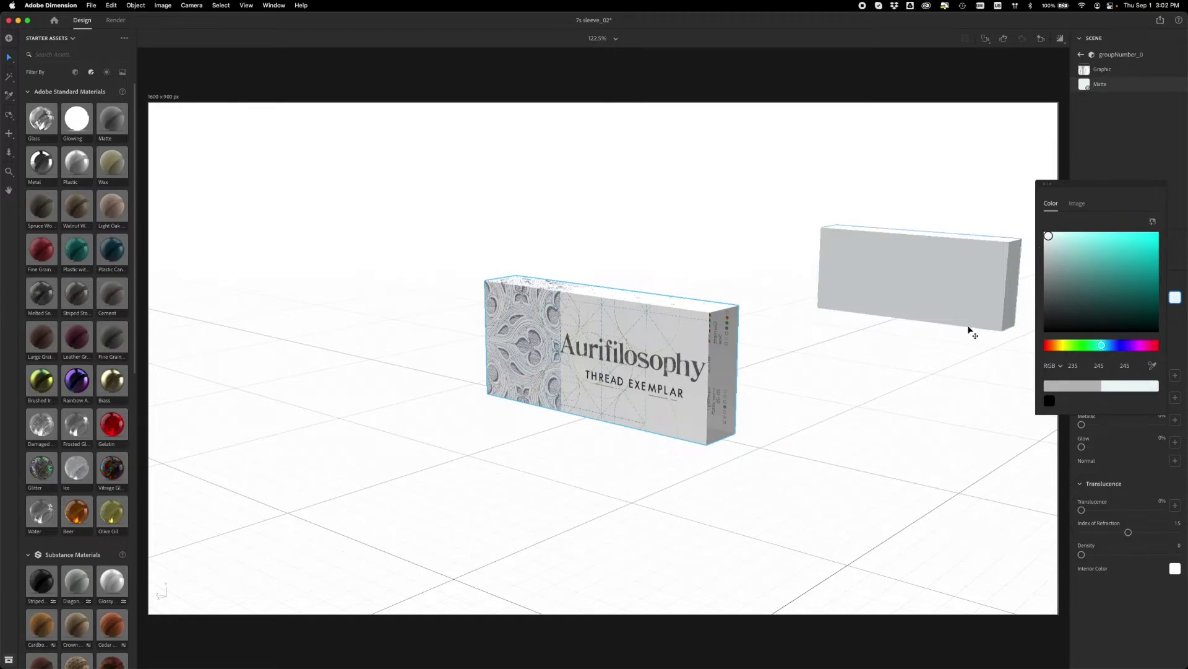
click(904, 448)
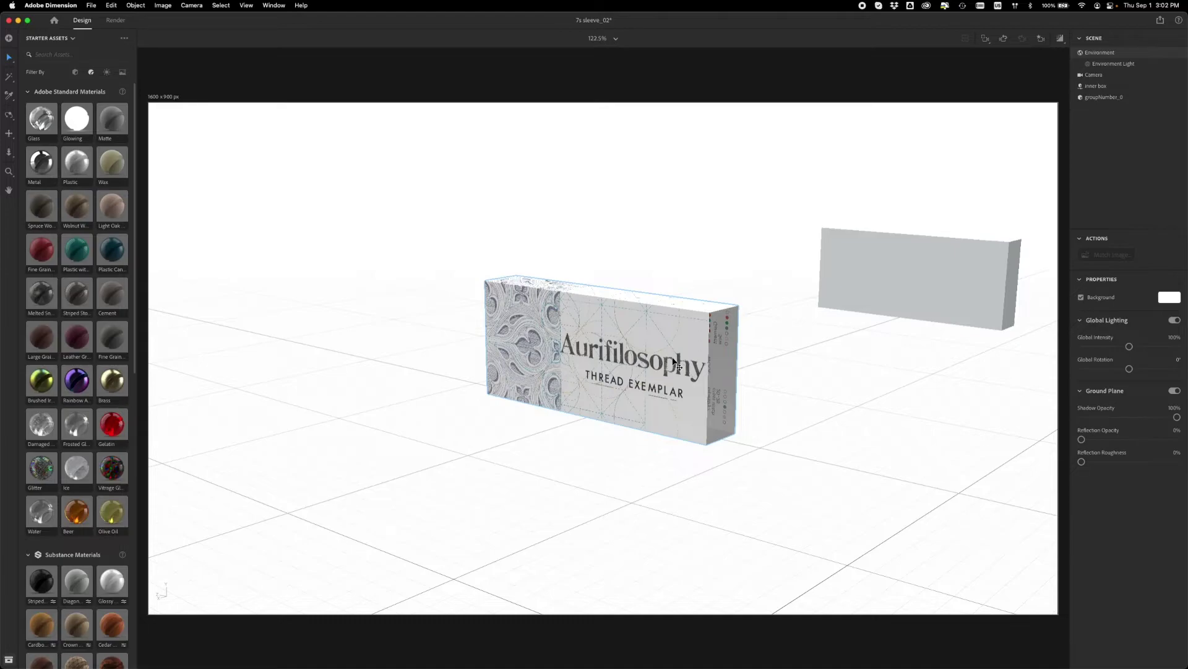
Step: Align the sleeve and the inner box by their centers on the X, Z and Y axes so the box sits inside
click(838, 316)
click(677, 398)
key(f)
middle_drag(685, 507, 689, 569)
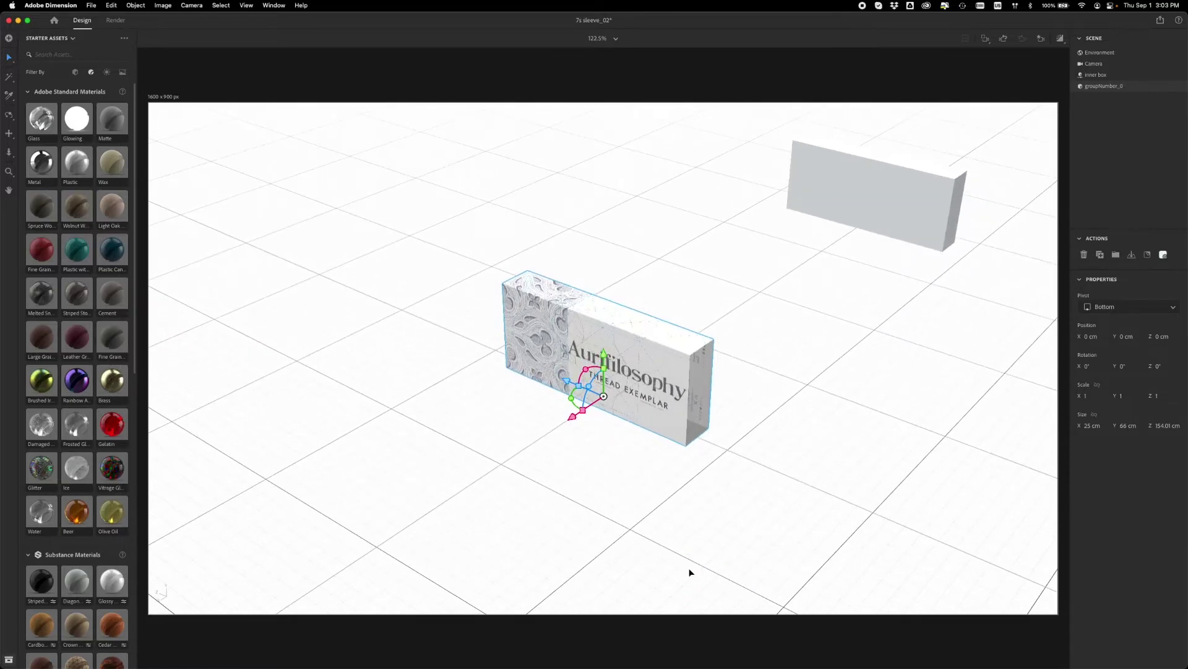
shift+click(868, 212)
key(a)
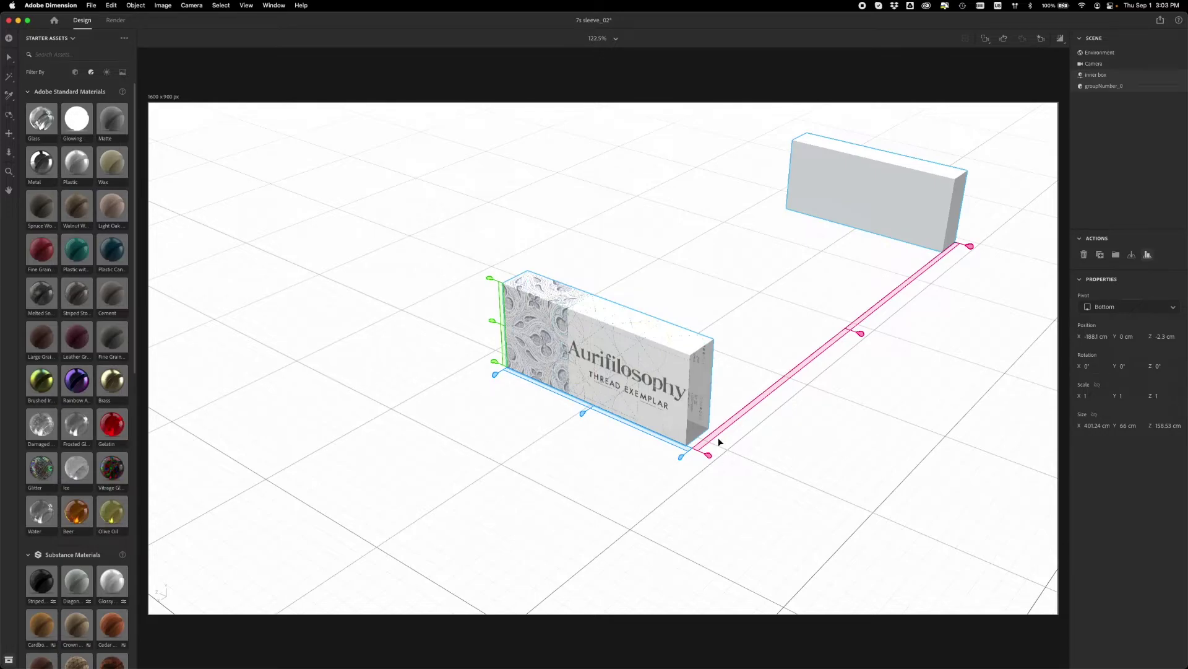
click(861, 334)
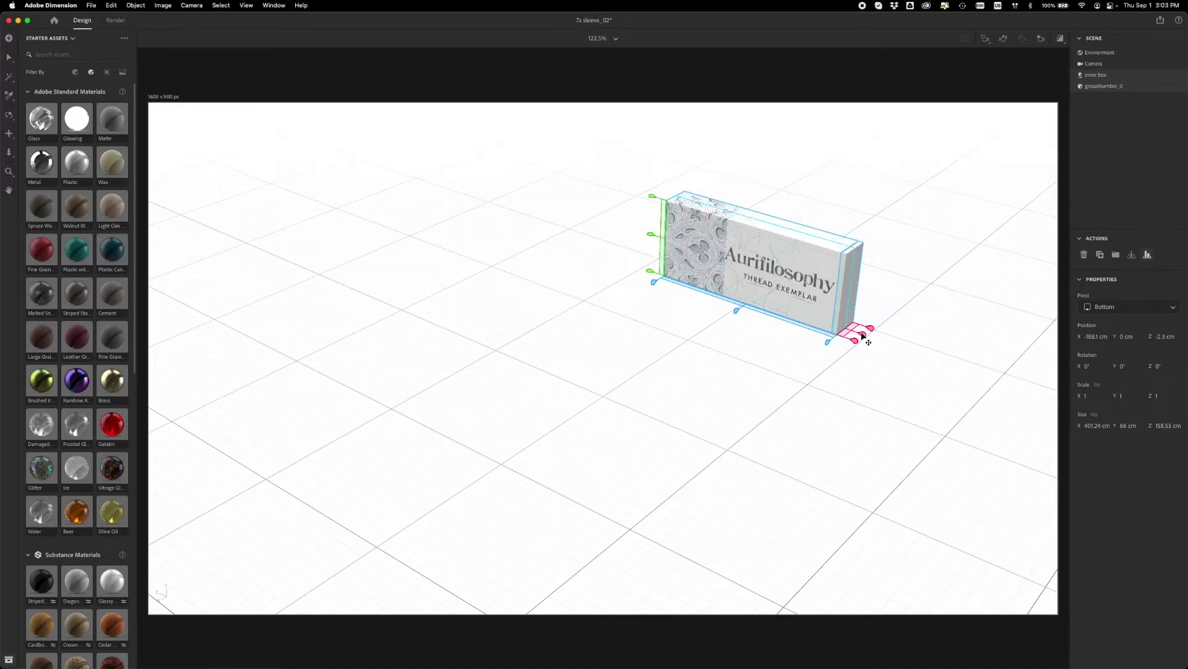
click(736, 310)
click(653, 235)
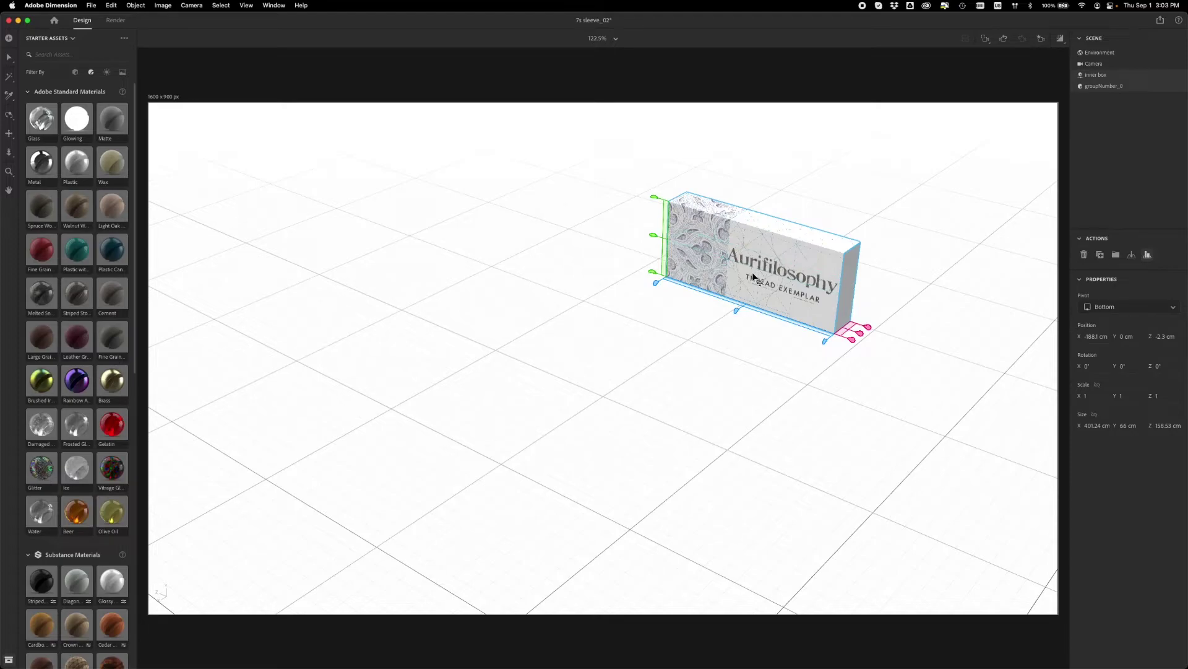
Step: Move the sleeve and inner box together along the X axis to about -3.5 cm
key(v)
drag(729, 318, 578, 418)
mouse_move(638, 475)
right_down()
mouse_move(539, 392)
mouse_move(560, 368)
mouse_move(544, 319)
mouse_move(594, 319)
mouse_move(690, 424)
mouse_move(541, 446)
mouse_move(635, 457)
right_up()
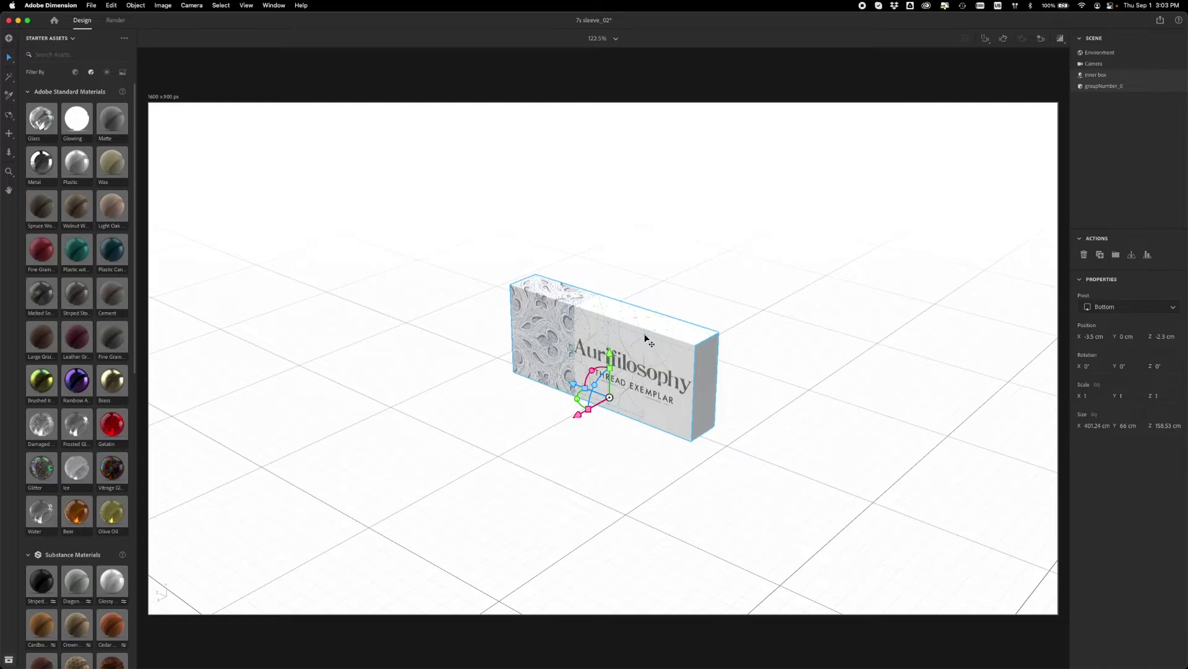
Step: Try sliding the inner box out of the sleeve along Z to about -52.2 cm, and undo the move
click(1135, 74)
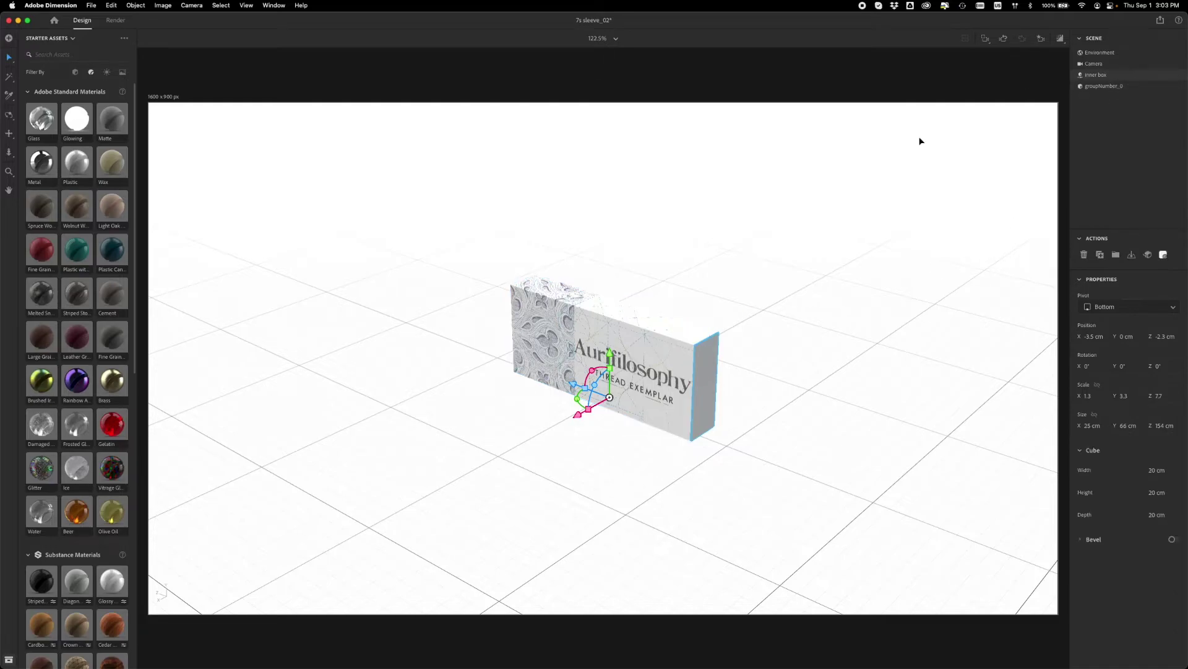
drag(573, 385, 636, 420)
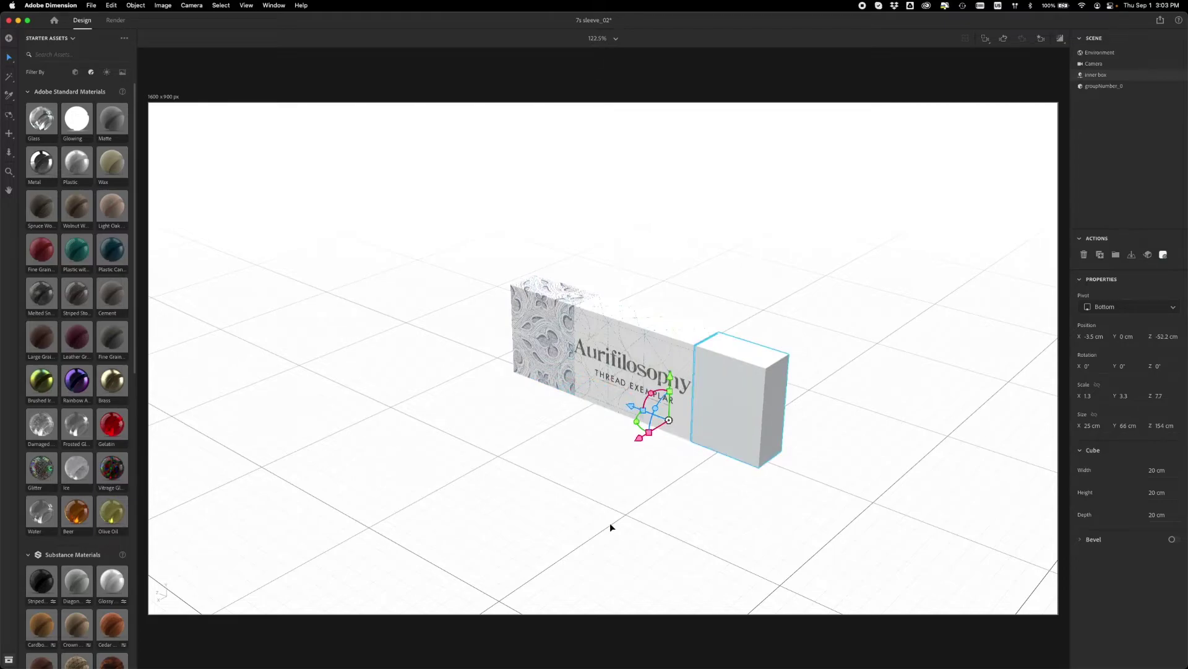
alt+drag(610, 527, 629, 503)
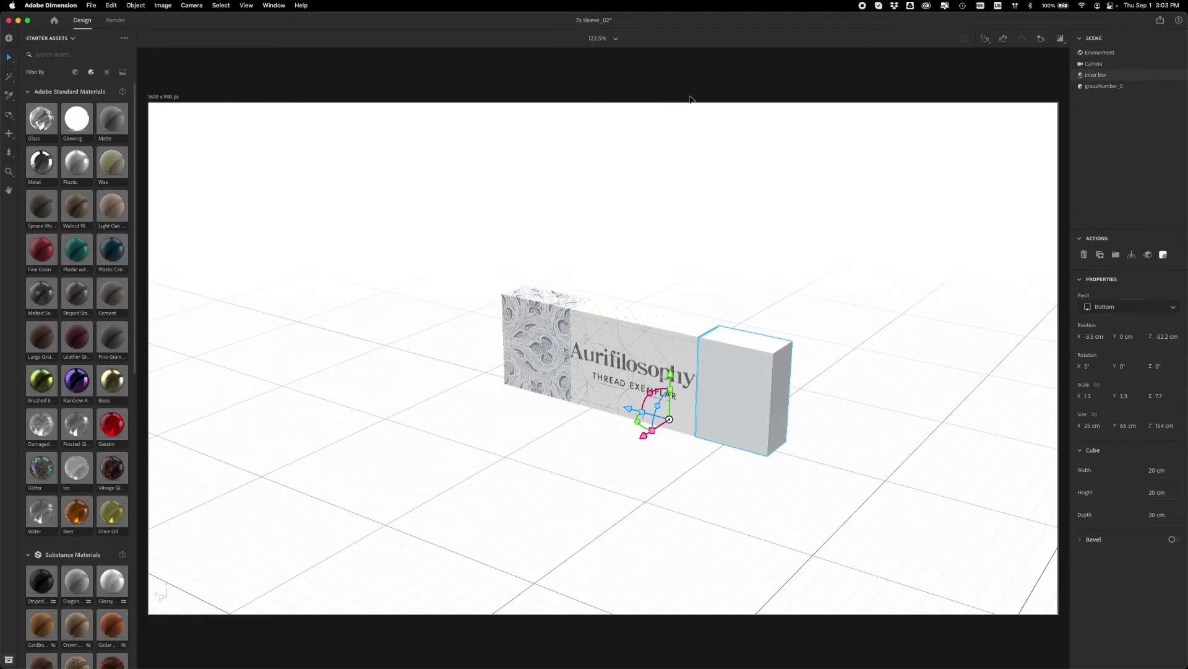
key(super+z)
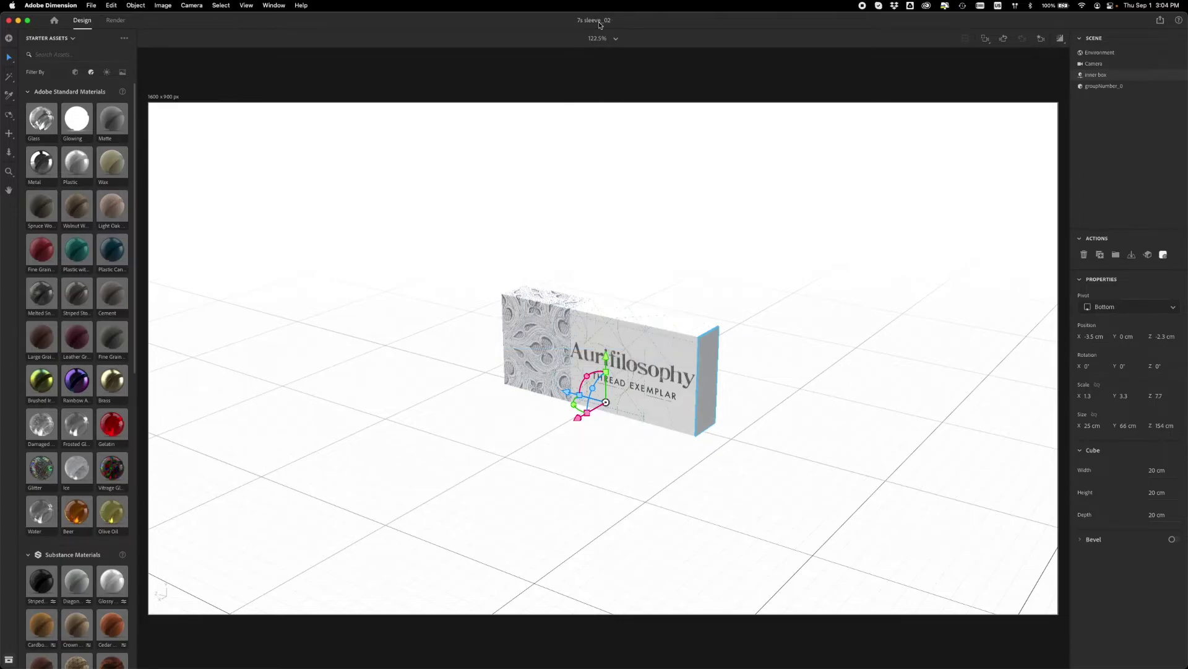
Step: Open the recent scene flat_02quatra_environ.dn and briefly check it with the render preview
click(92, 5)
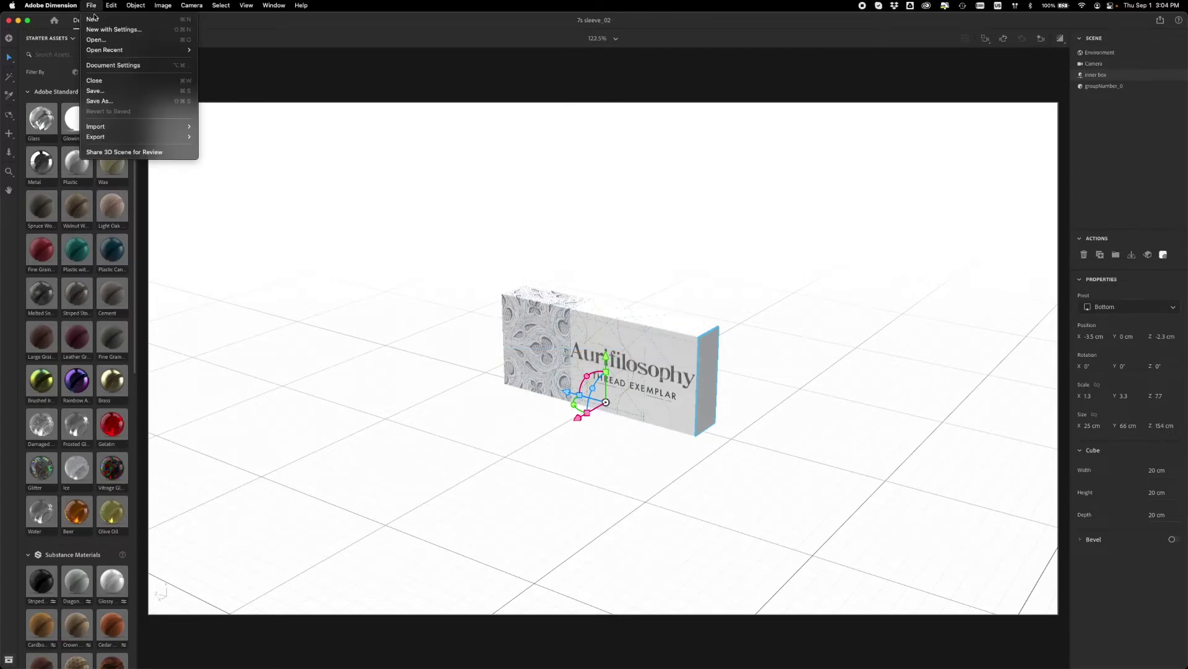
mouse_move(185, 49)
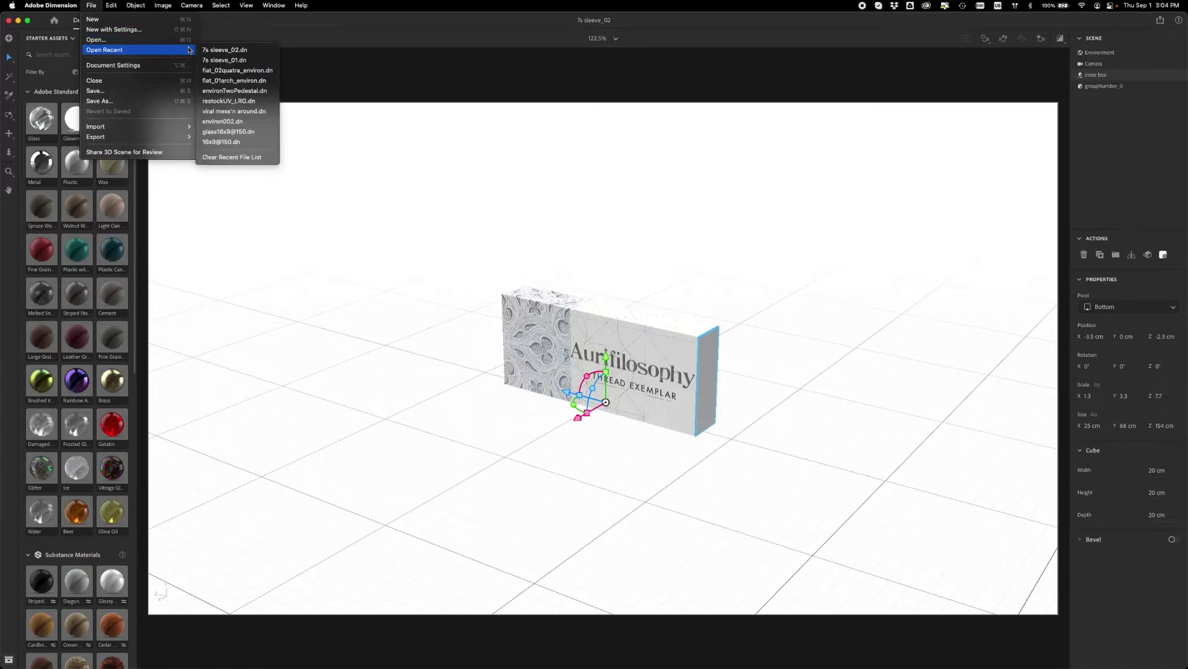
click(212, 72)
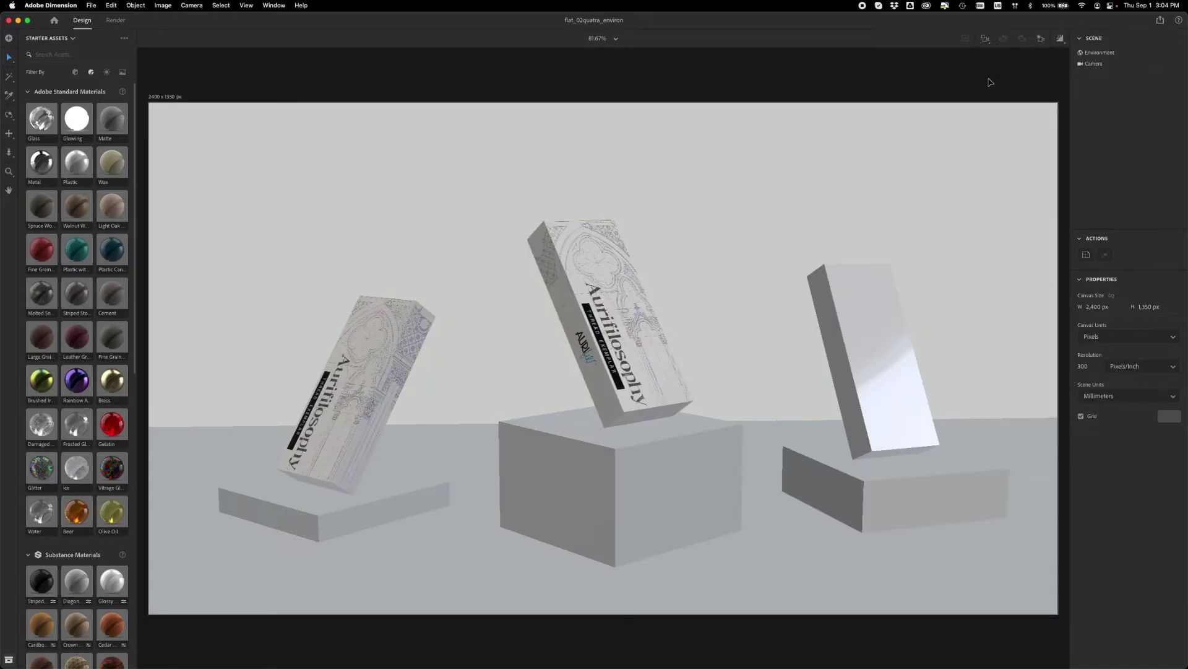
click(1061, 40)
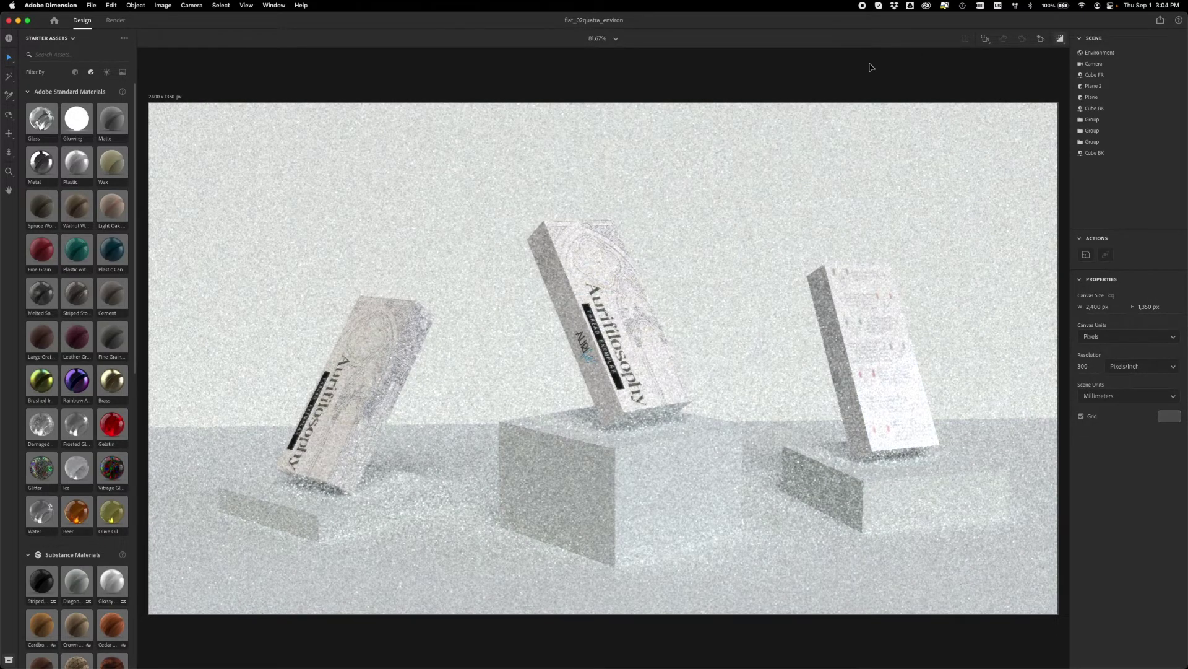
click(1060, 39)
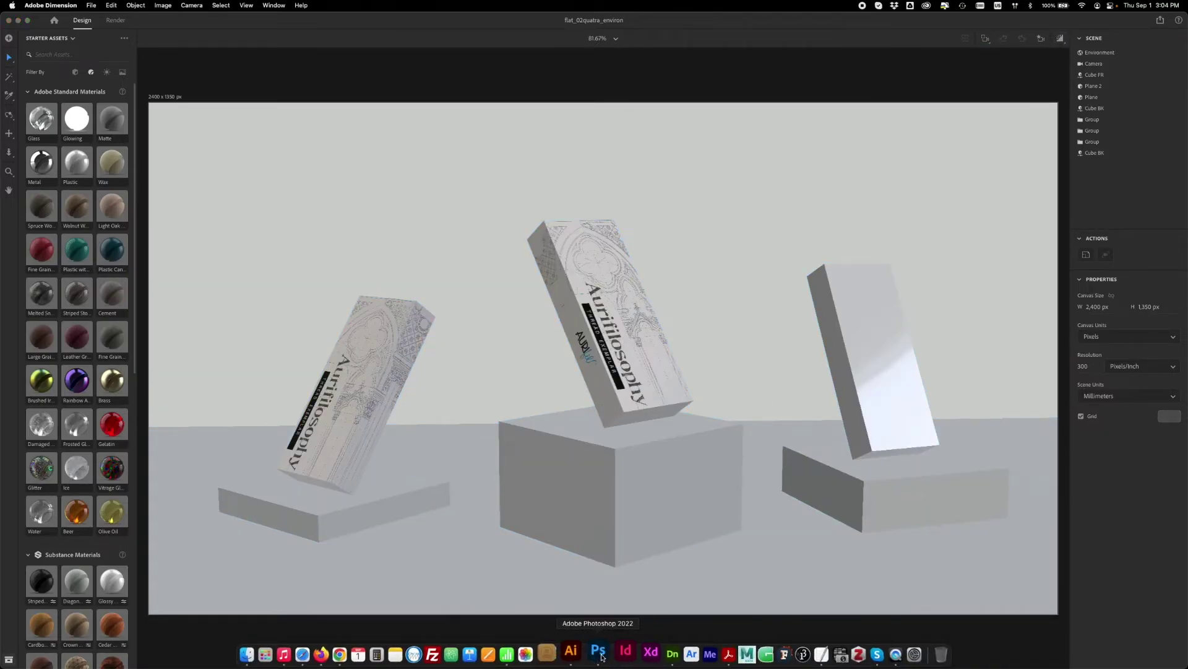
Step: Switch to Photoshop to view the finished render flat_01arch_environ-set.psd, and return to Dimension
click(599, 651)
click(423, 43)
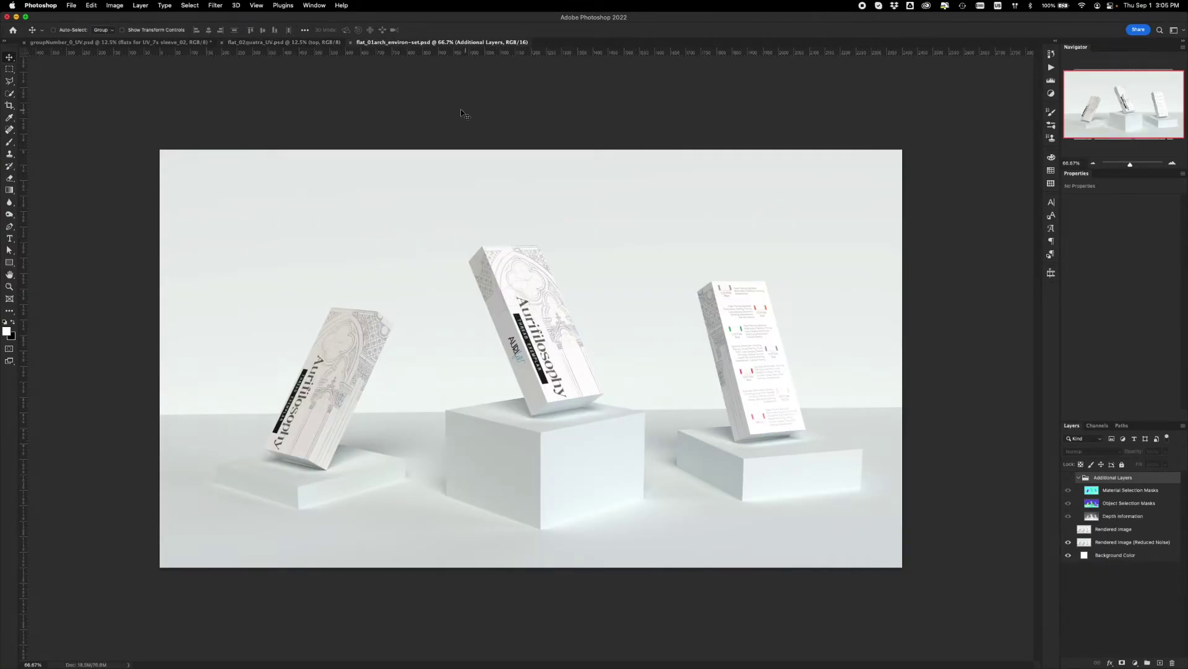
click(17, 18)
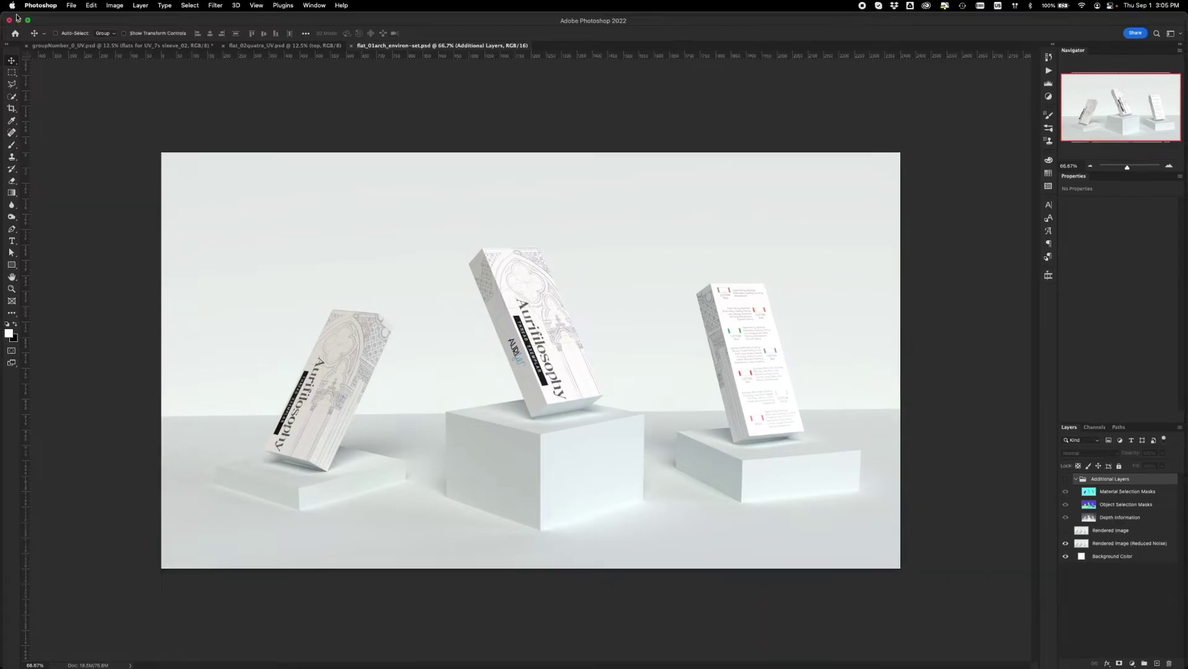
click(875, 72)
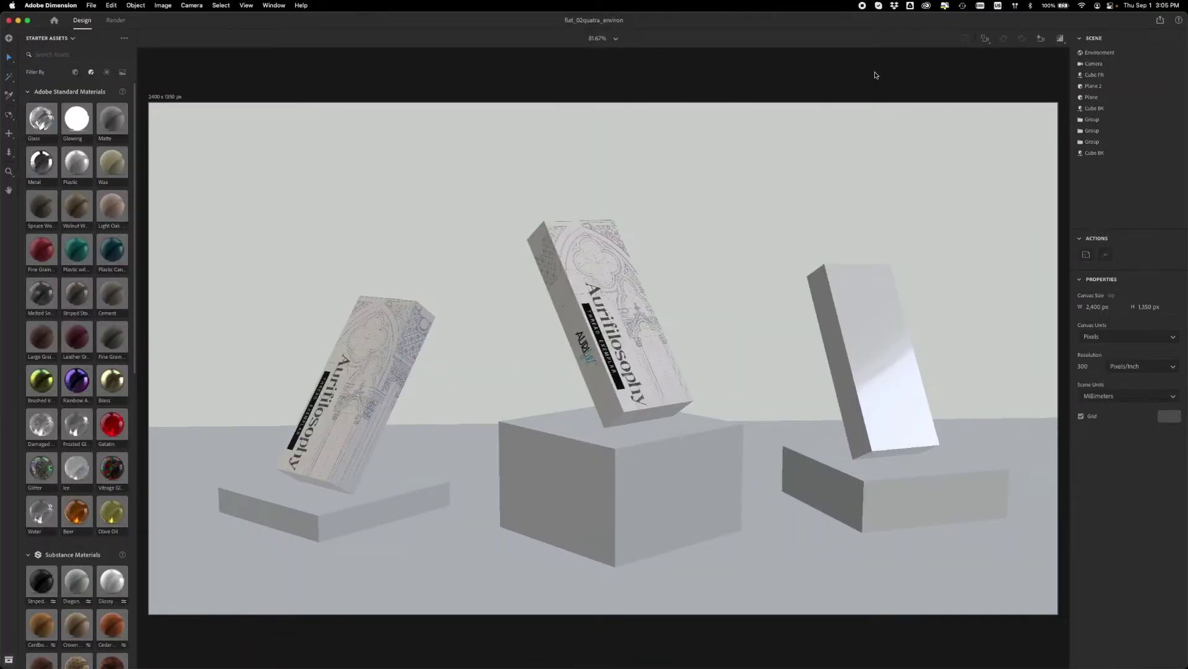
Step: Switch to the top camera bookmark and examine the whole pedestal set from above
click(1041, 38)
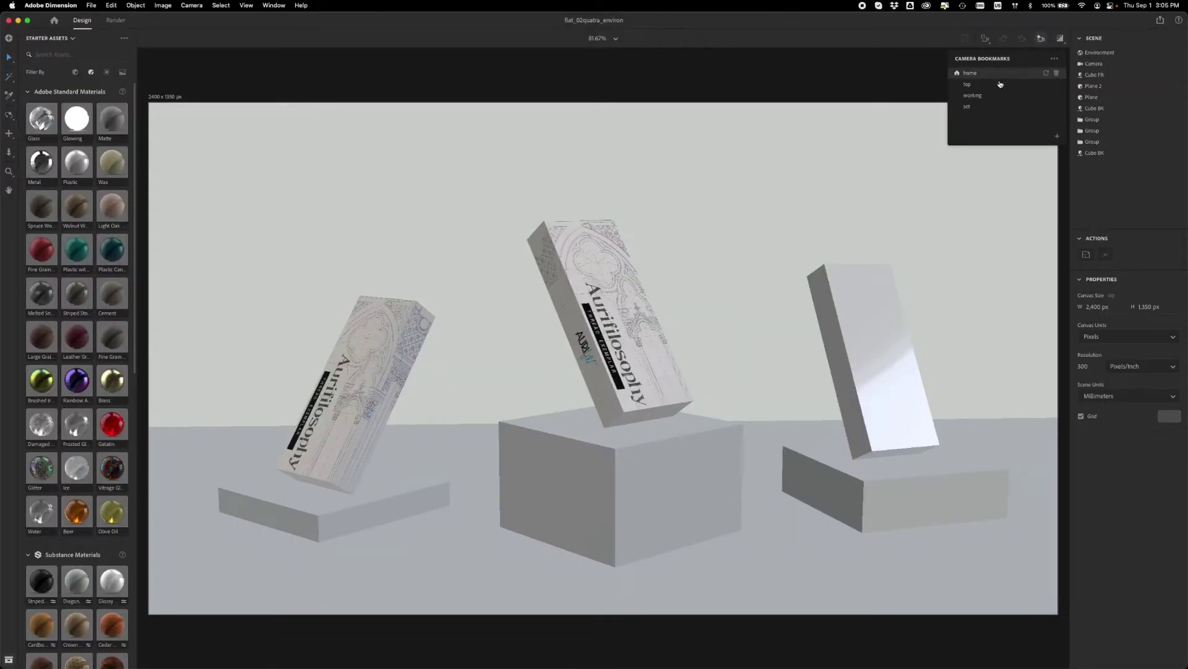
click(991, 88)
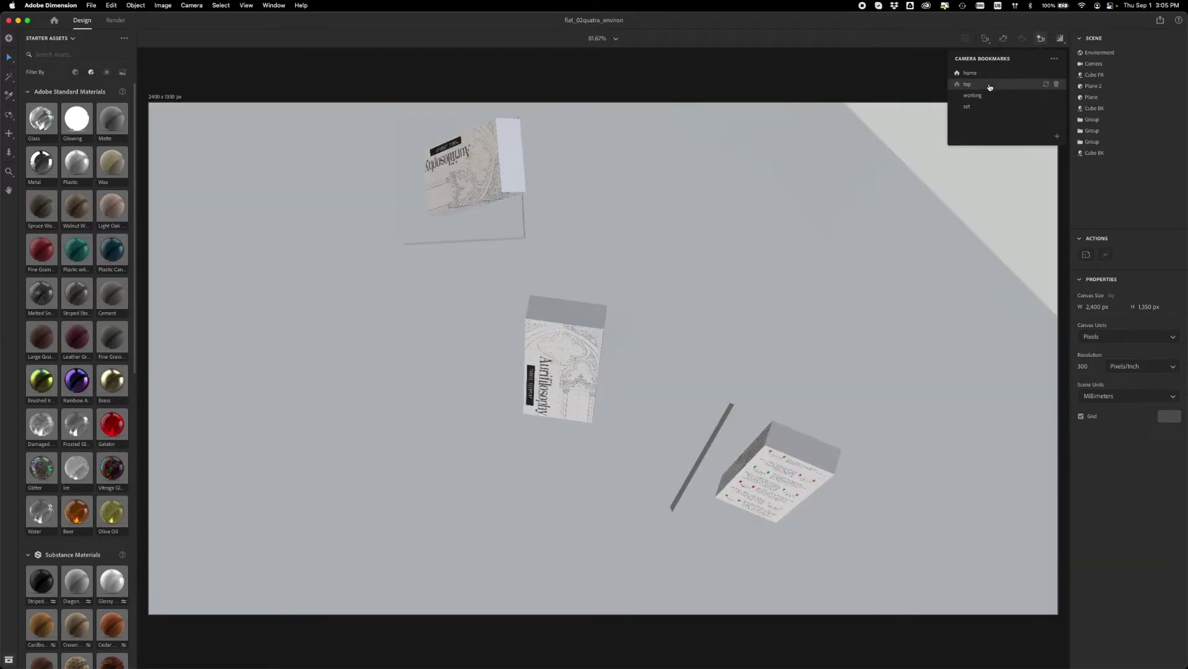
scroll(745, 241, down, 10)
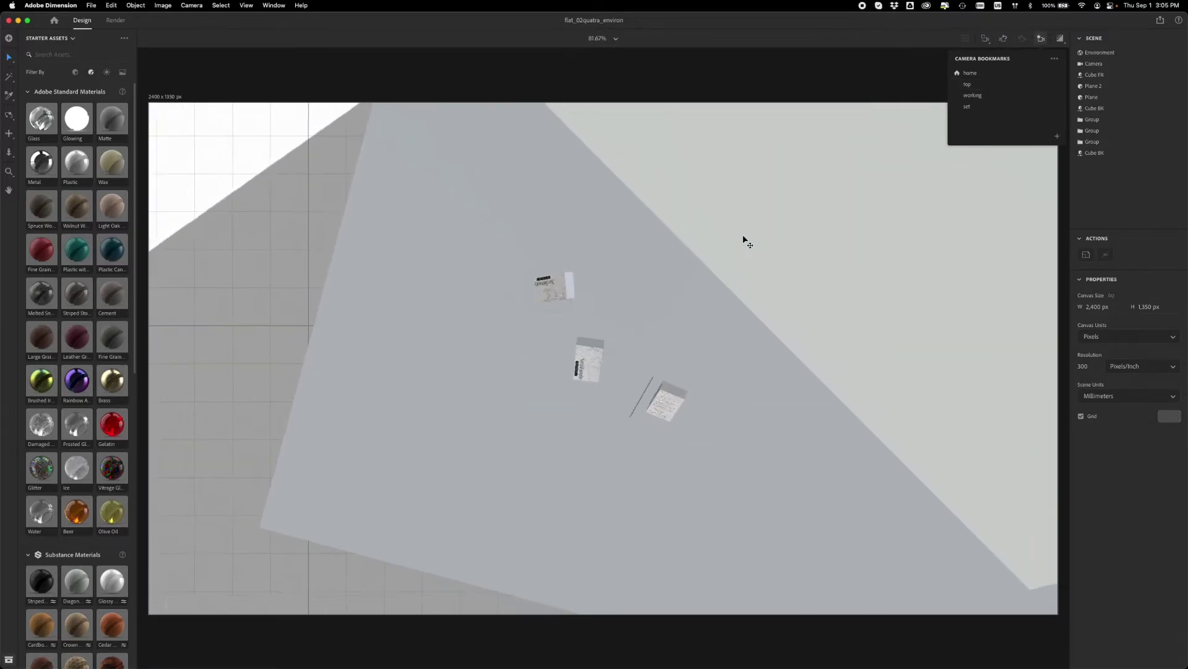
Step: Examine the backdrop and floor planes around the pedestals from an orbited view, and return to the set camera bookmark
scroll(745, 241, down, 5)
drag(773, 364, 493, 240)
key(super+z)
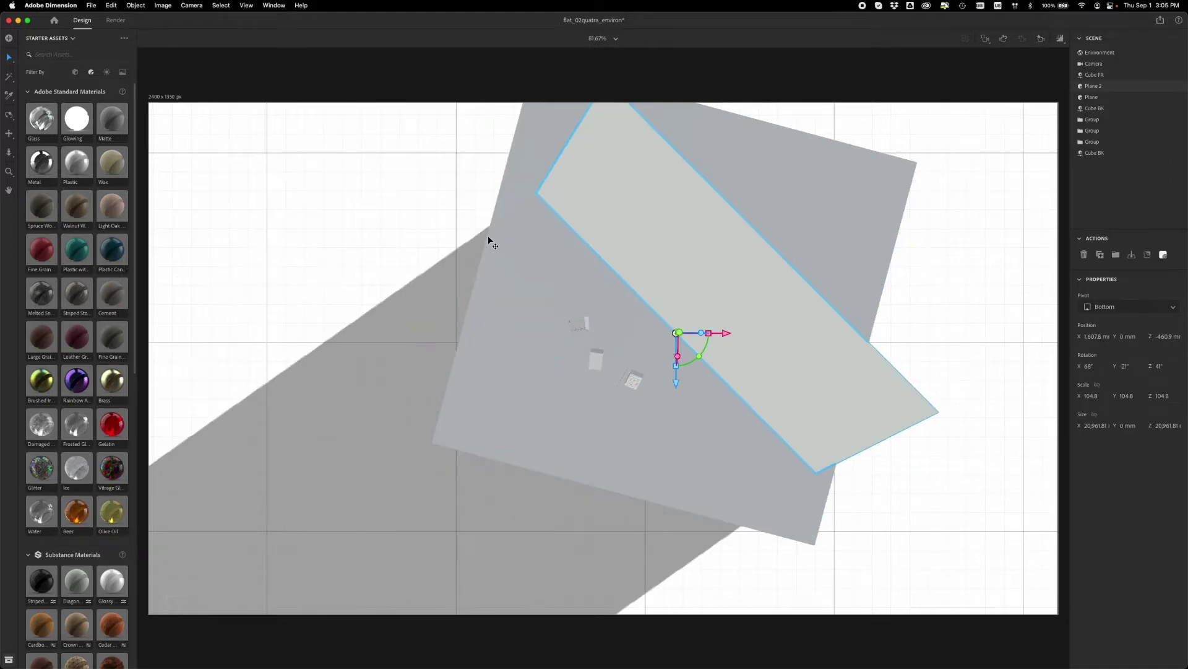
right_drag(388, 221, 303, 73)
right_drag(339, 485, 619, 403)
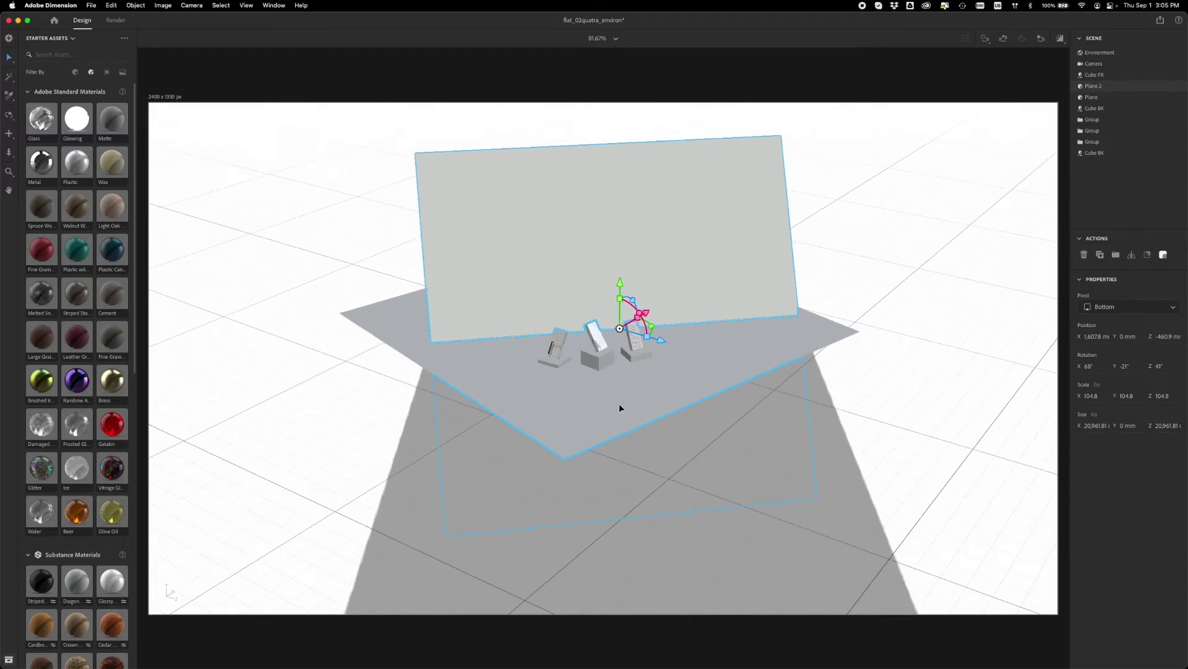
click(1041, 38)
click(989, 111)
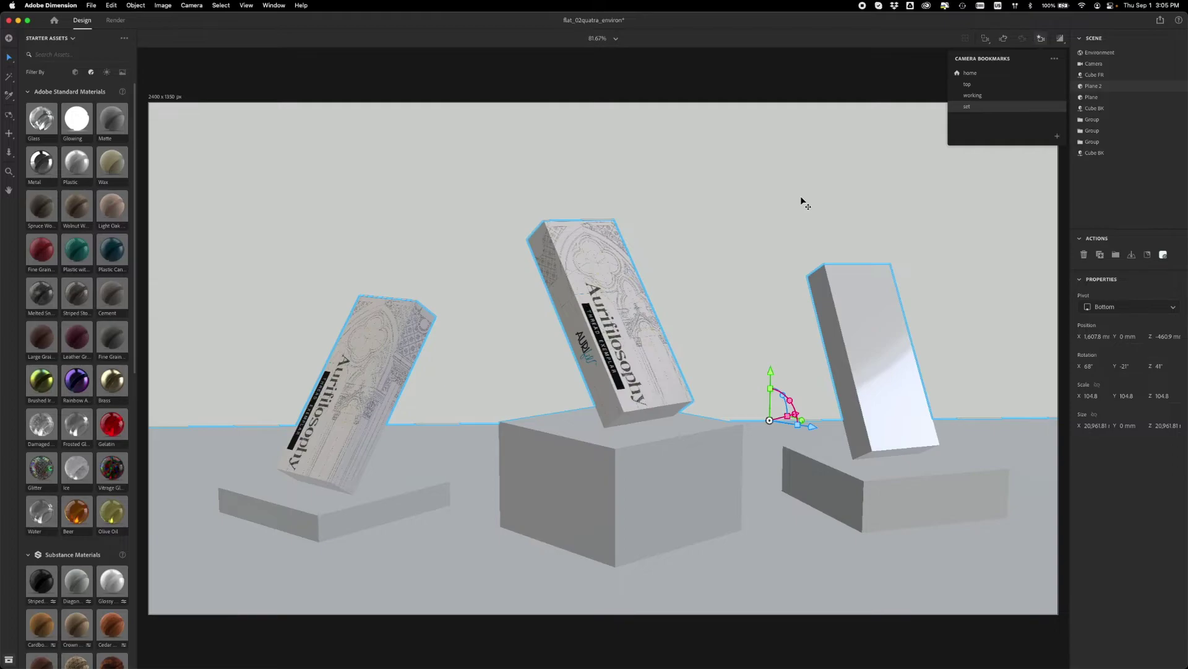
Step: Try replacing the Graphic image on the right pedestal's sleeve with flats for UV_7s sleeve_02.png
click(867, 327)
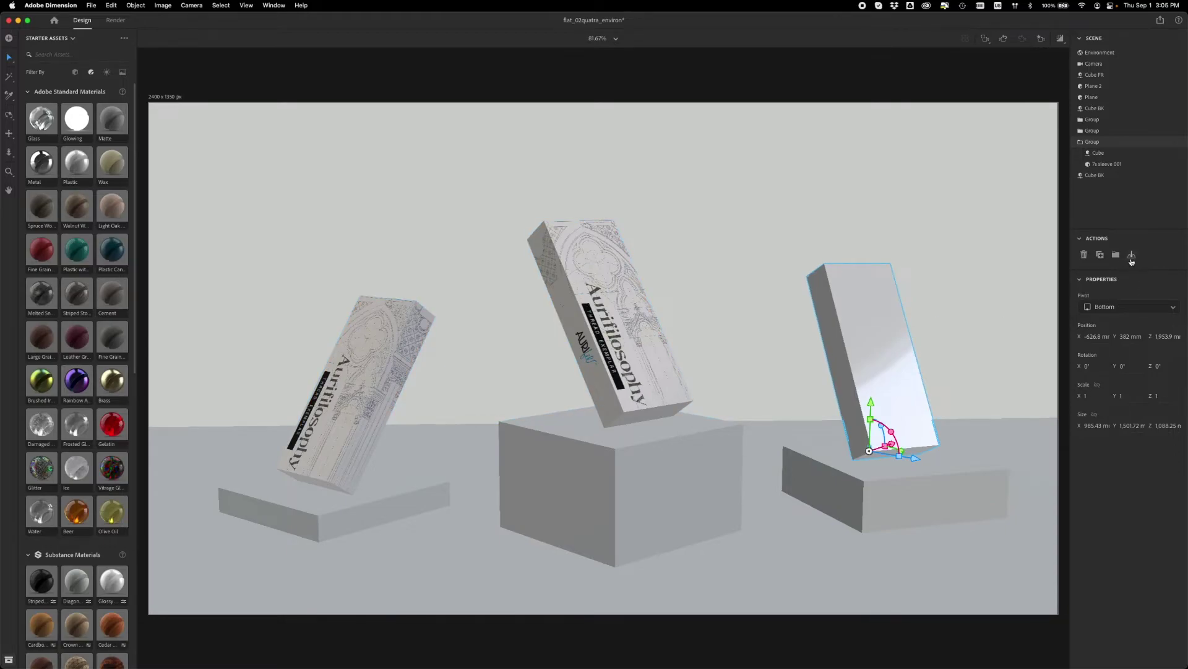
click(1140, 166)
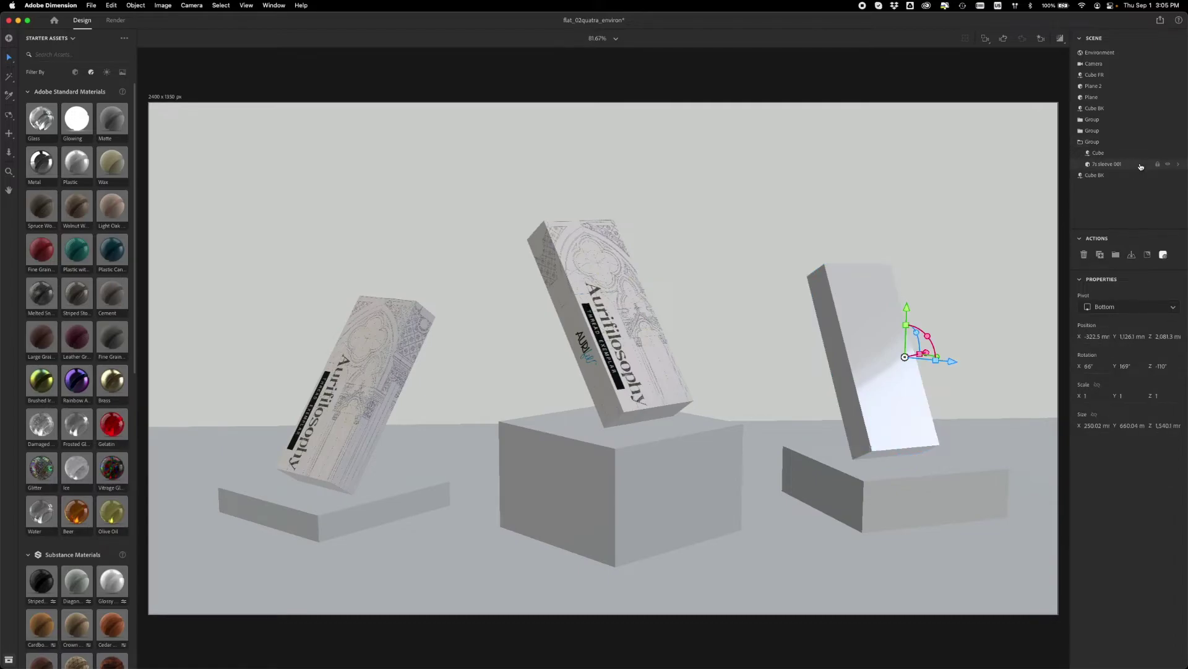
click(1179, 166)
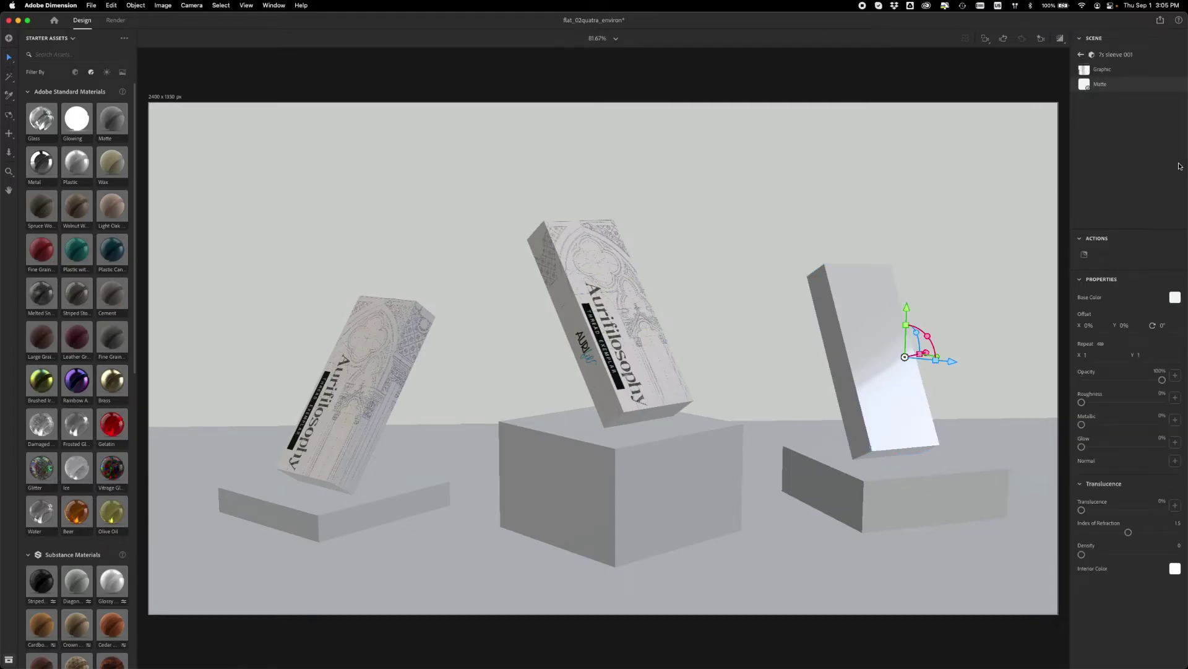
click(1118, 70)
click(1174, 297)
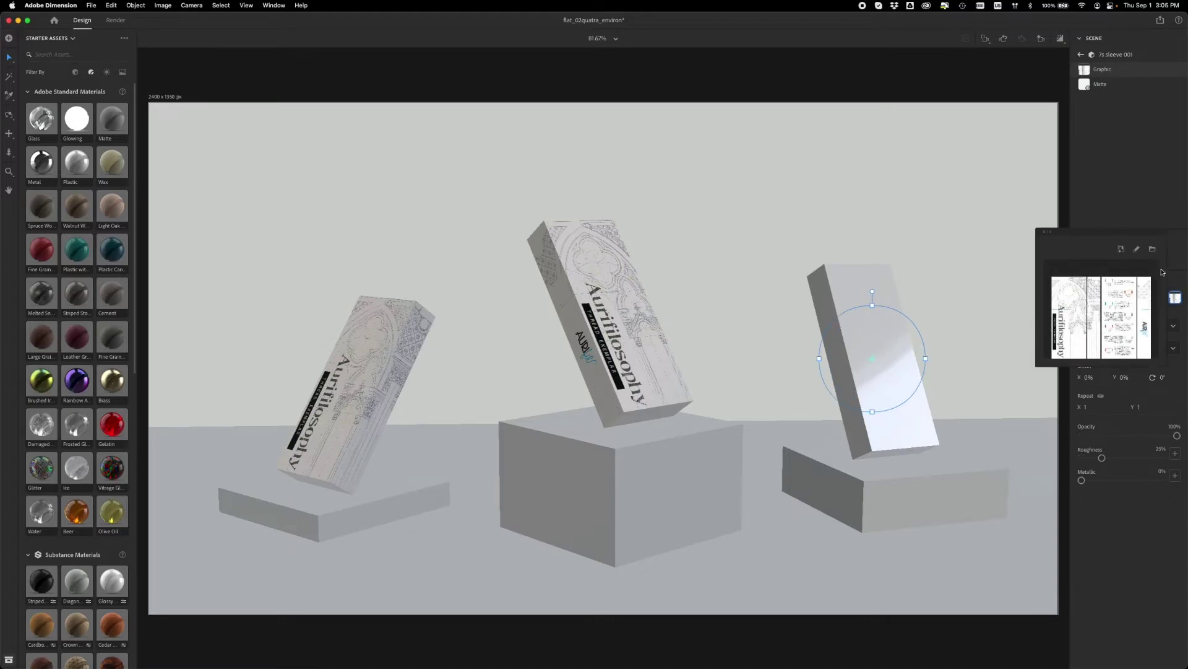
click(1152, 249)
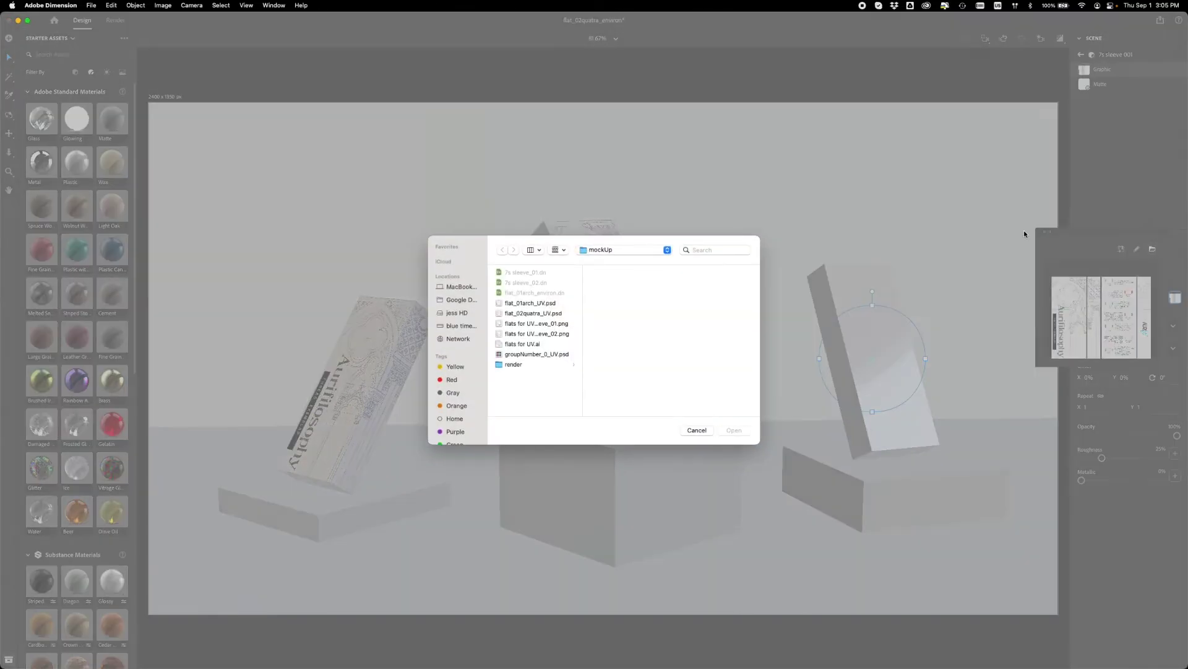
click(551, 333)
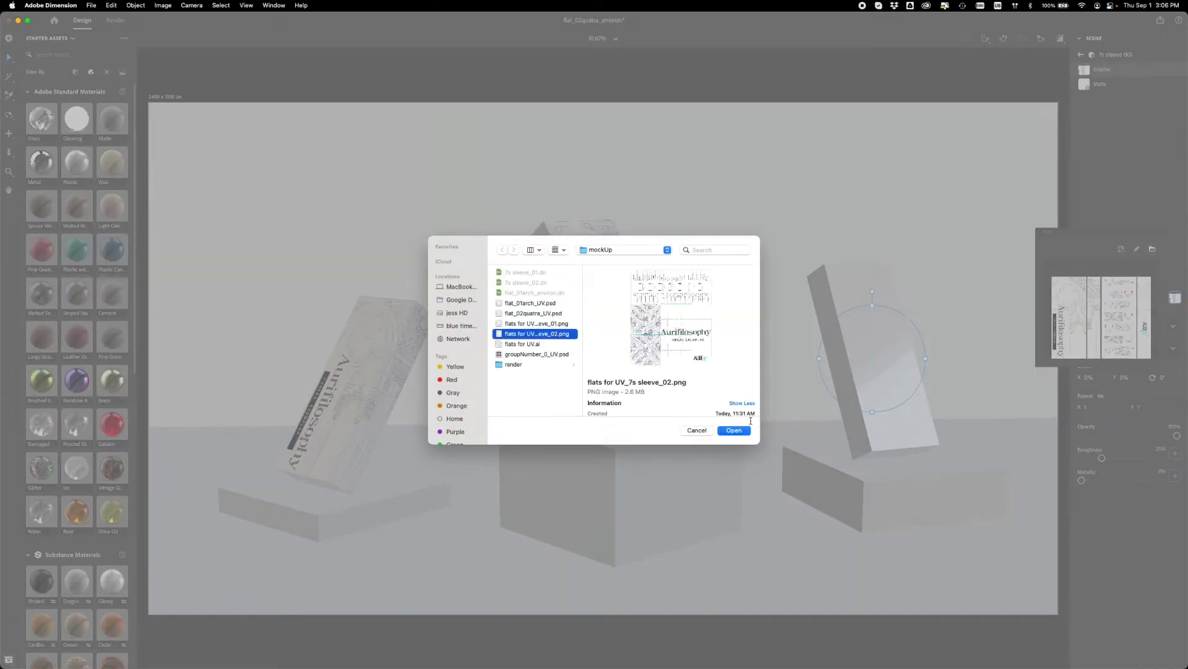
click(736, 429)
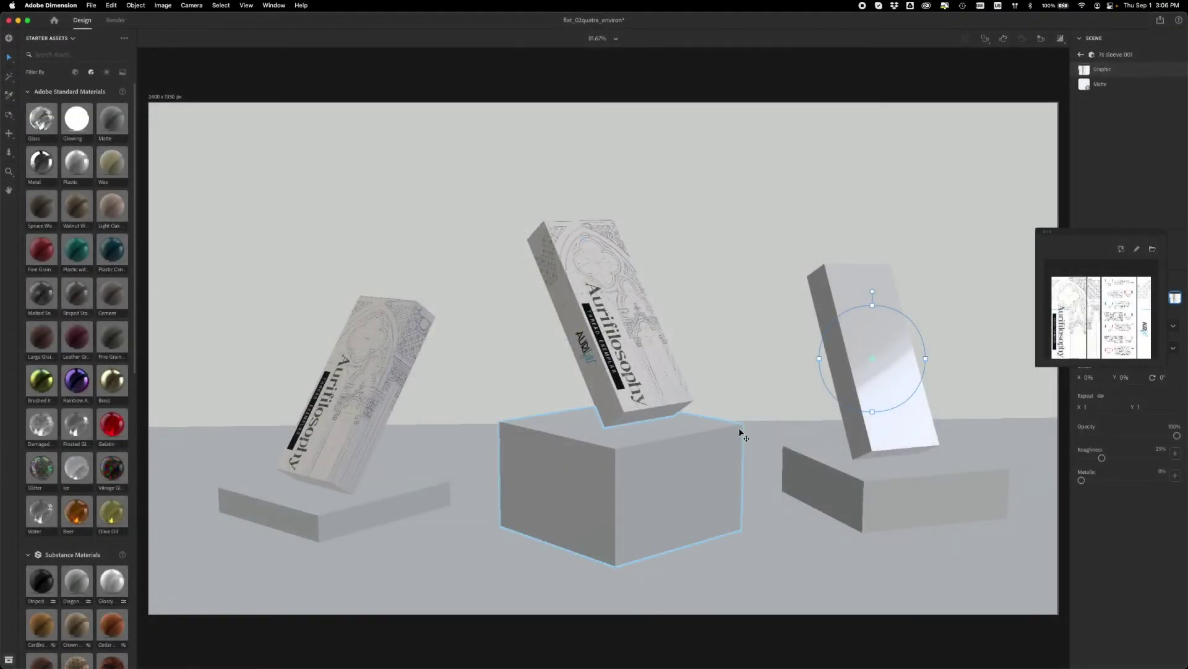
Step: Replace the Graphic image on the centre pedestal's sleeve with flats for UV_7s sleeve_02.png
click(633, 361)
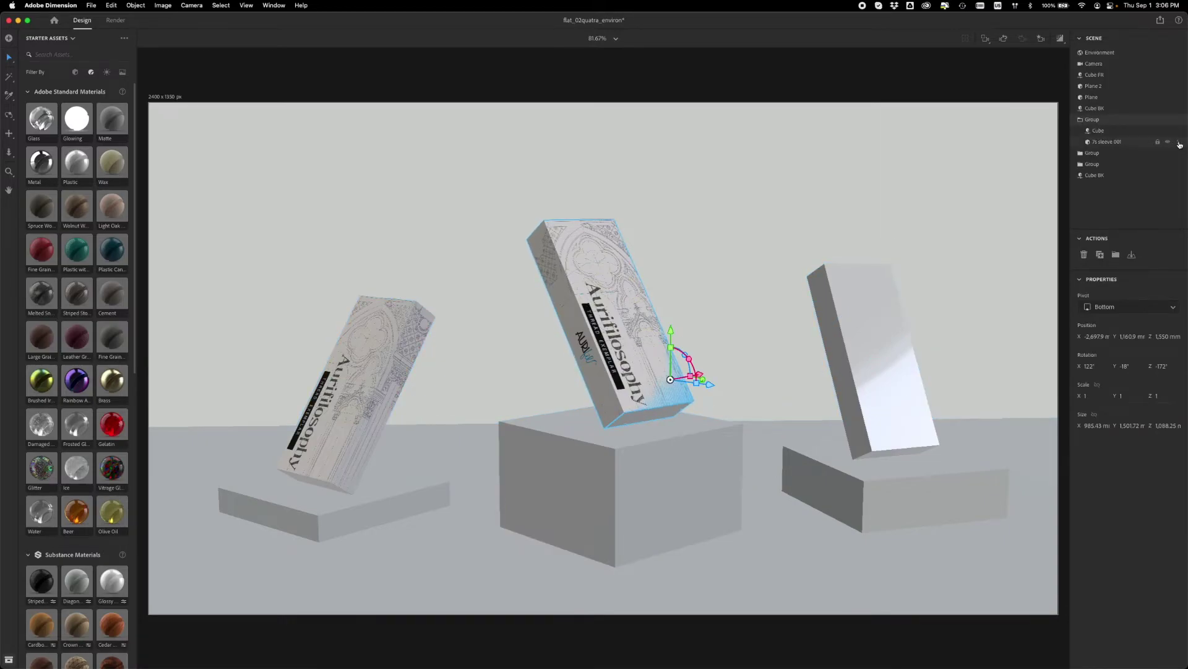
click(1178, 142)
click(1133, 71)
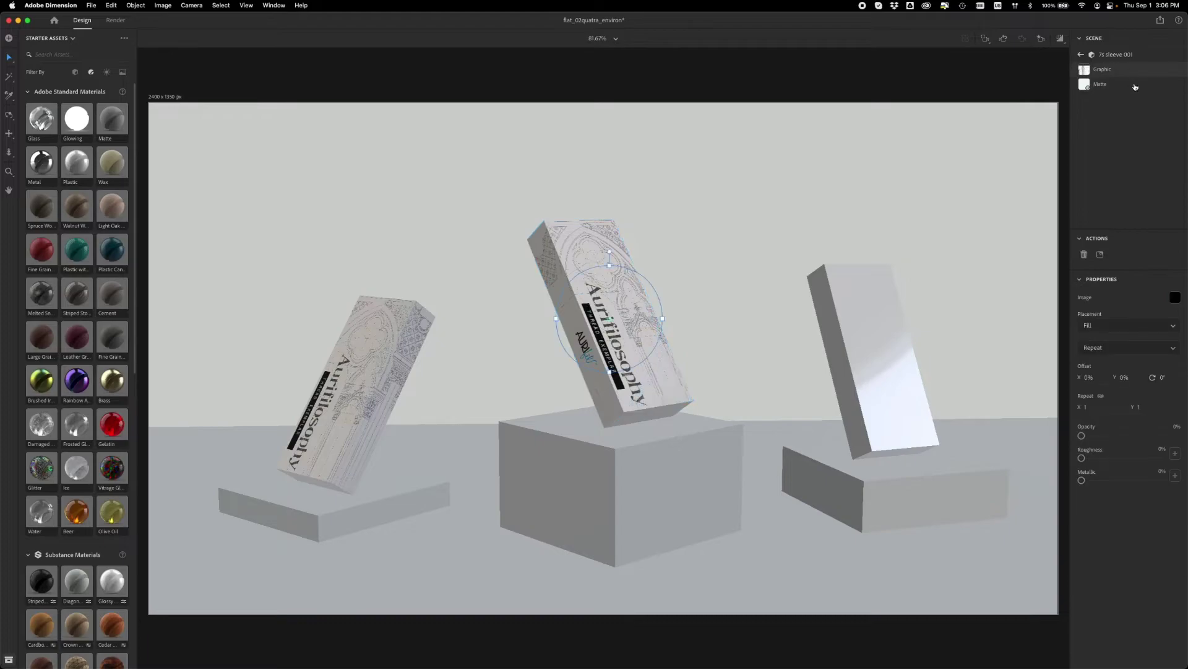
click(1175, 300)
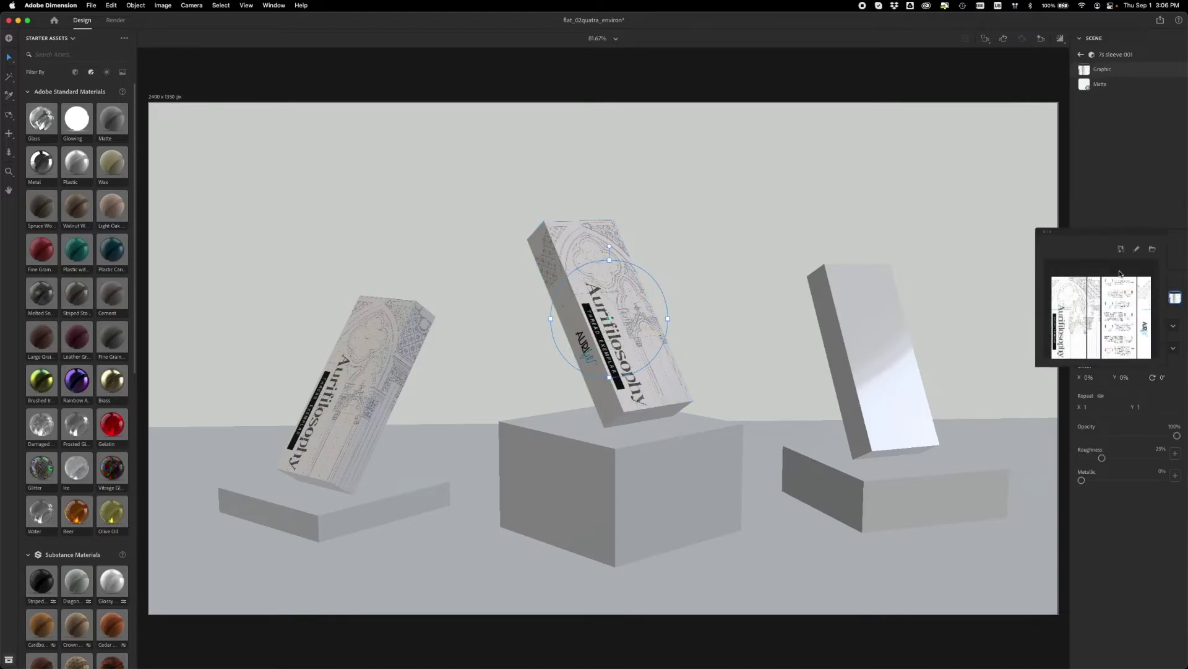
click(1152, 249)
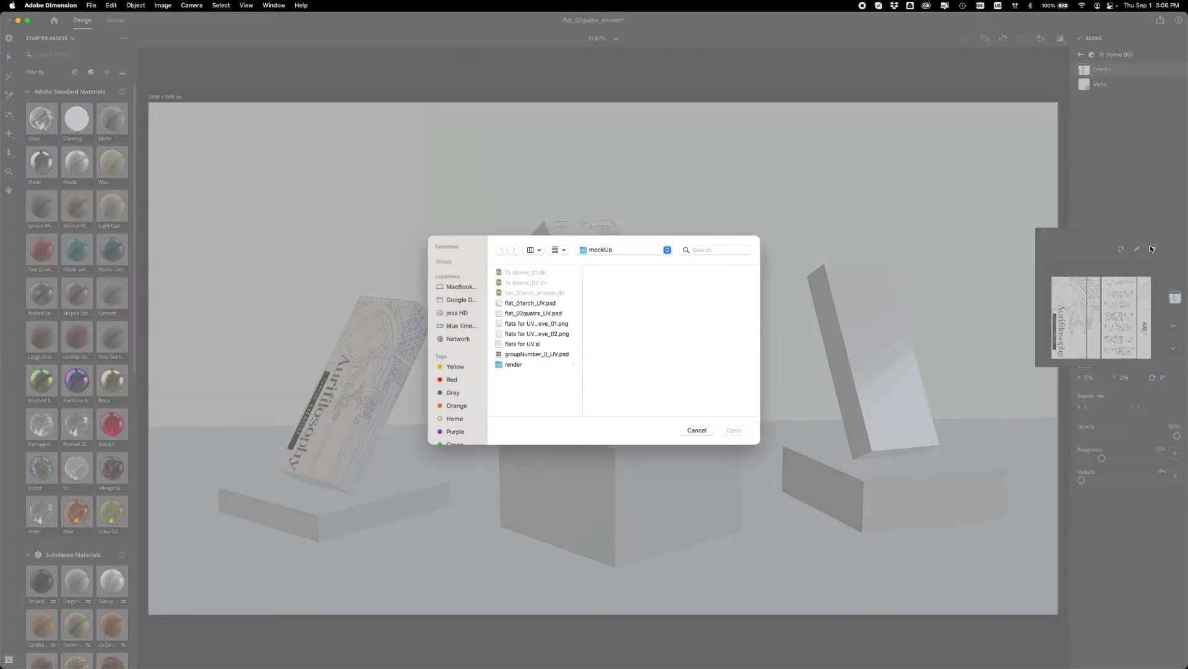
click(536, 333)
click(734, 429)
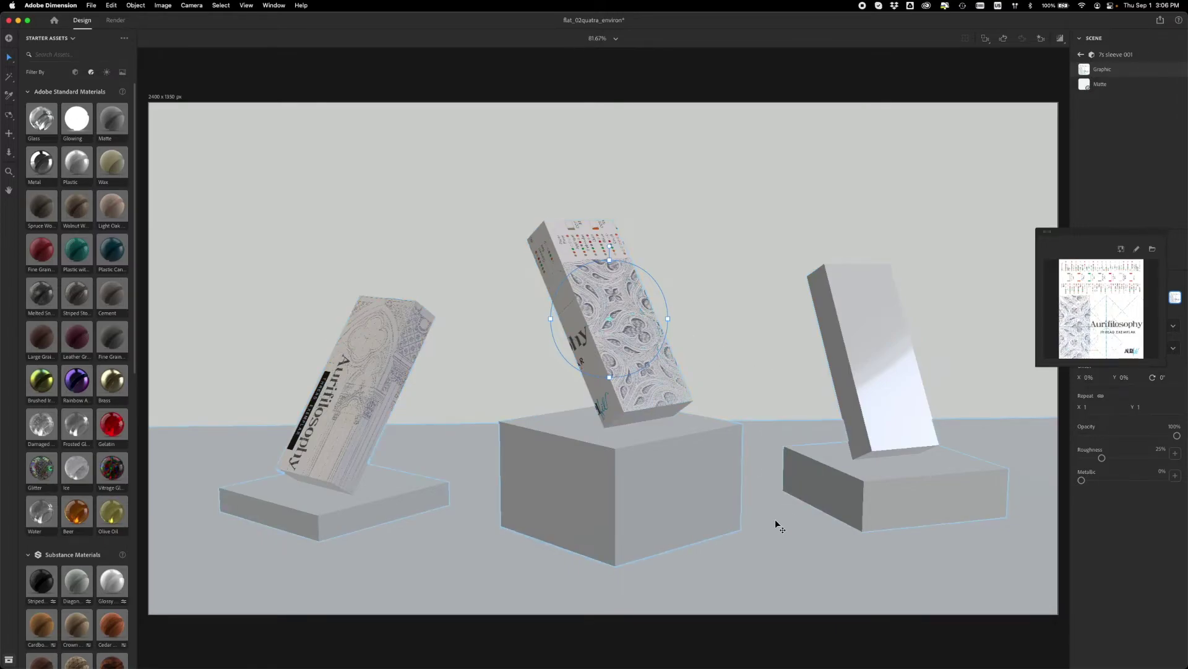
Step: Delete the three grouped sleeve boxes from the centre, right and left pedestals
click(758, 569)
key(Delete)
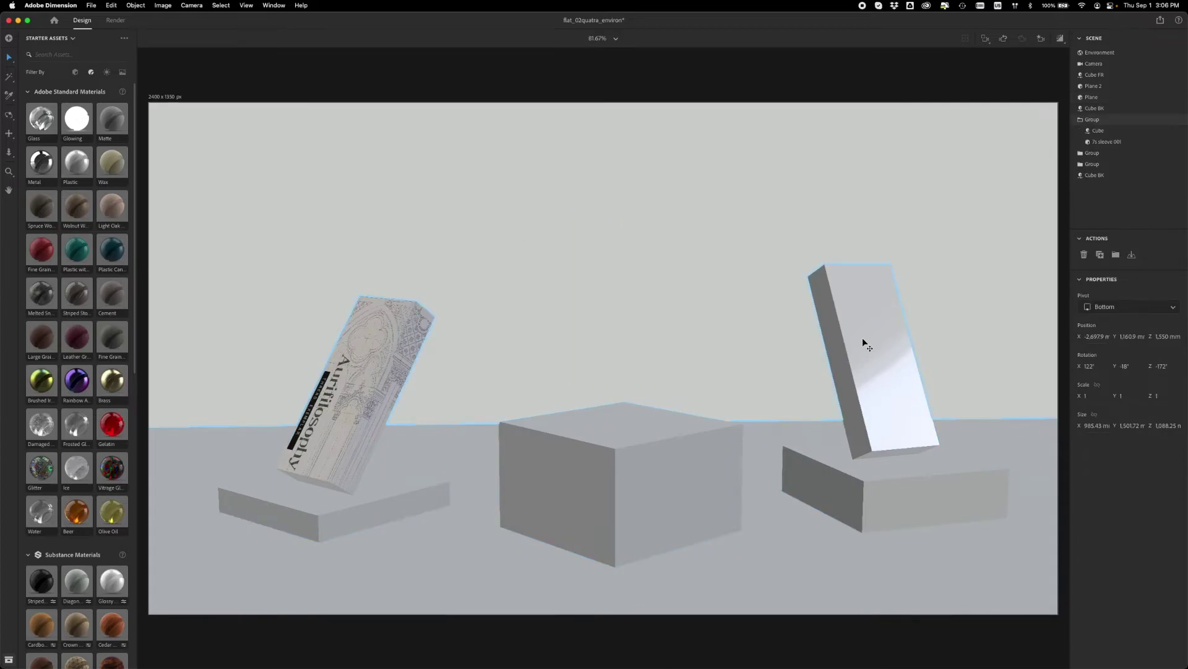
click(863, 336)
key(Delete)
click(364, 358)
key(Delete)
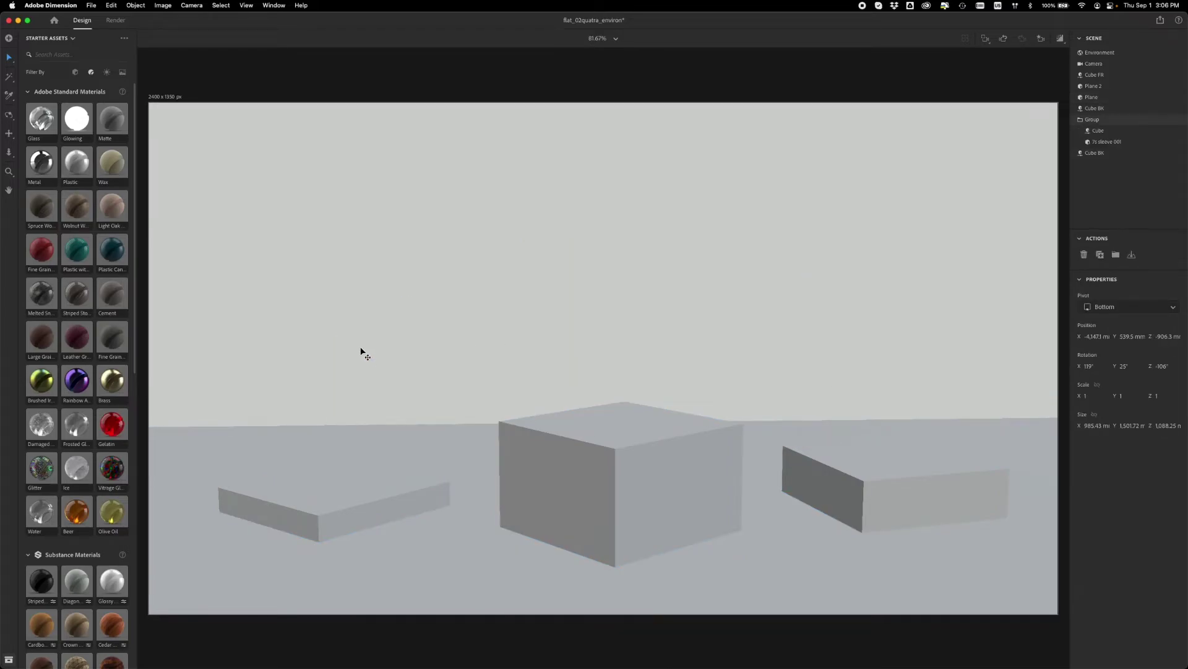
Step: Import the 3D model 7s sleeve_02.dn into the pedestal scene
click(92, 5)
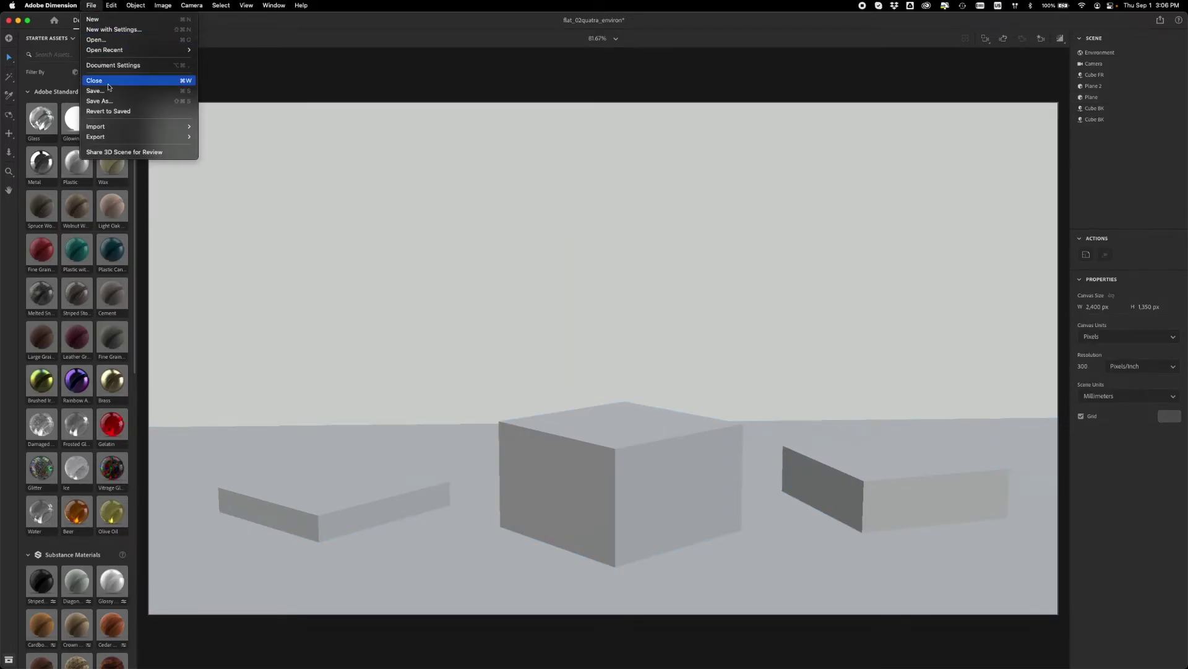
mouse_move(161, 127)
click(252, 125)
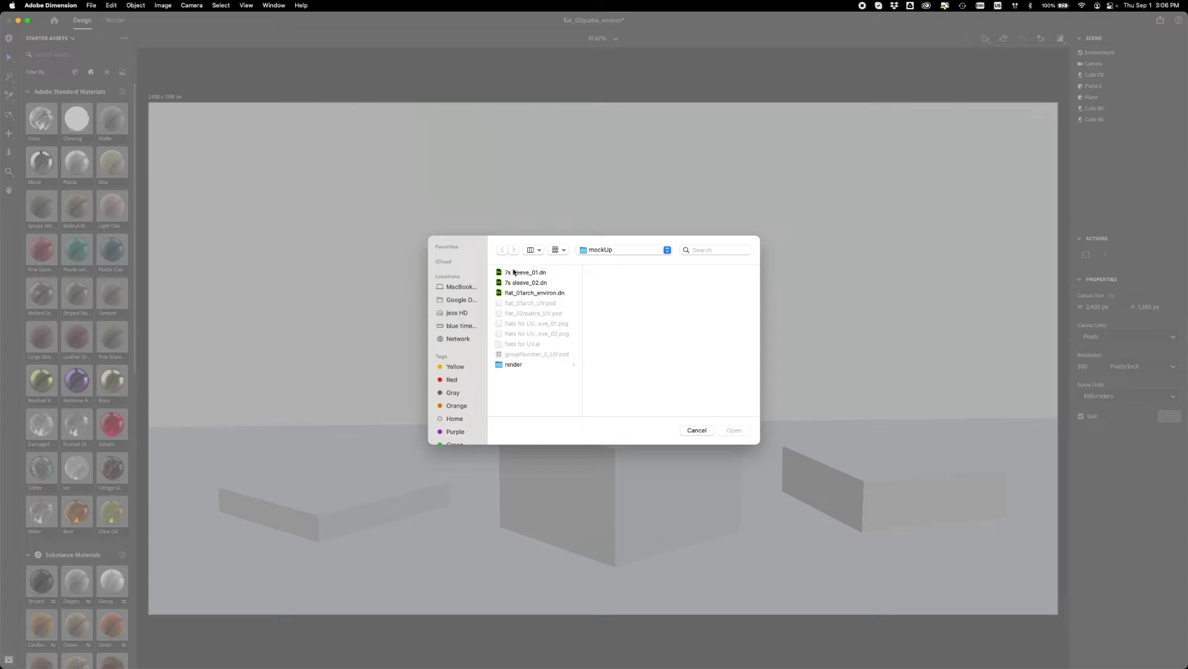
click(516, 283)
click(729, 430)
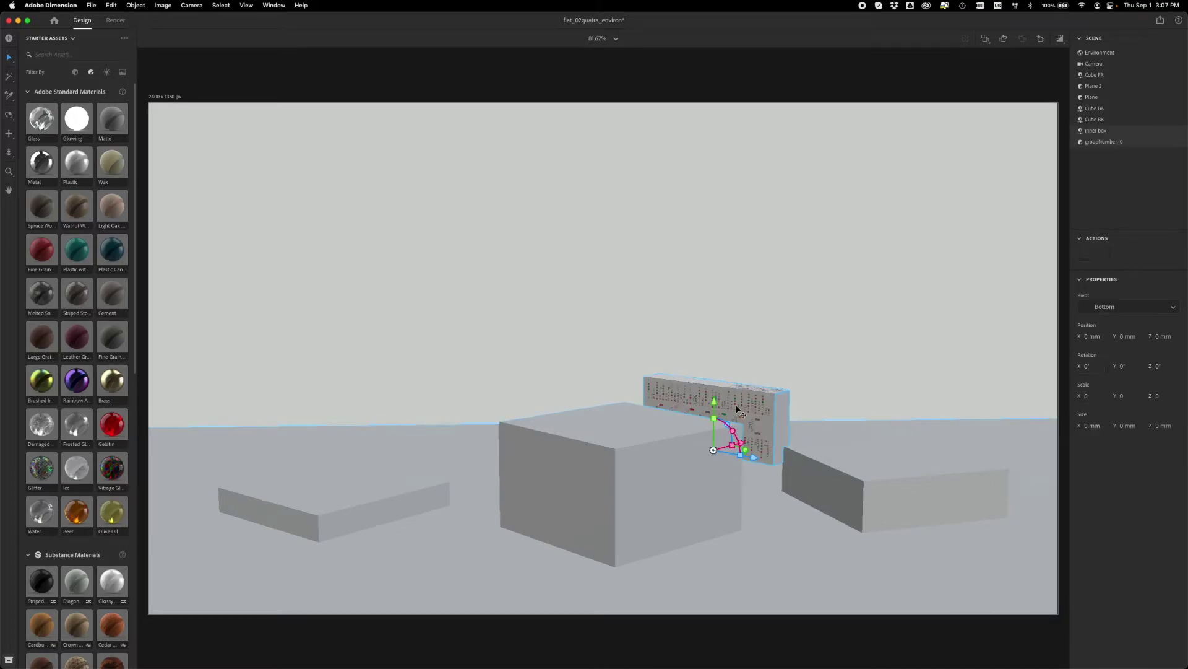
Step: Move the imported sleeve and inner box beside the left pedestal and stand them upright on the ground
drag(746, 446, 450, 559)
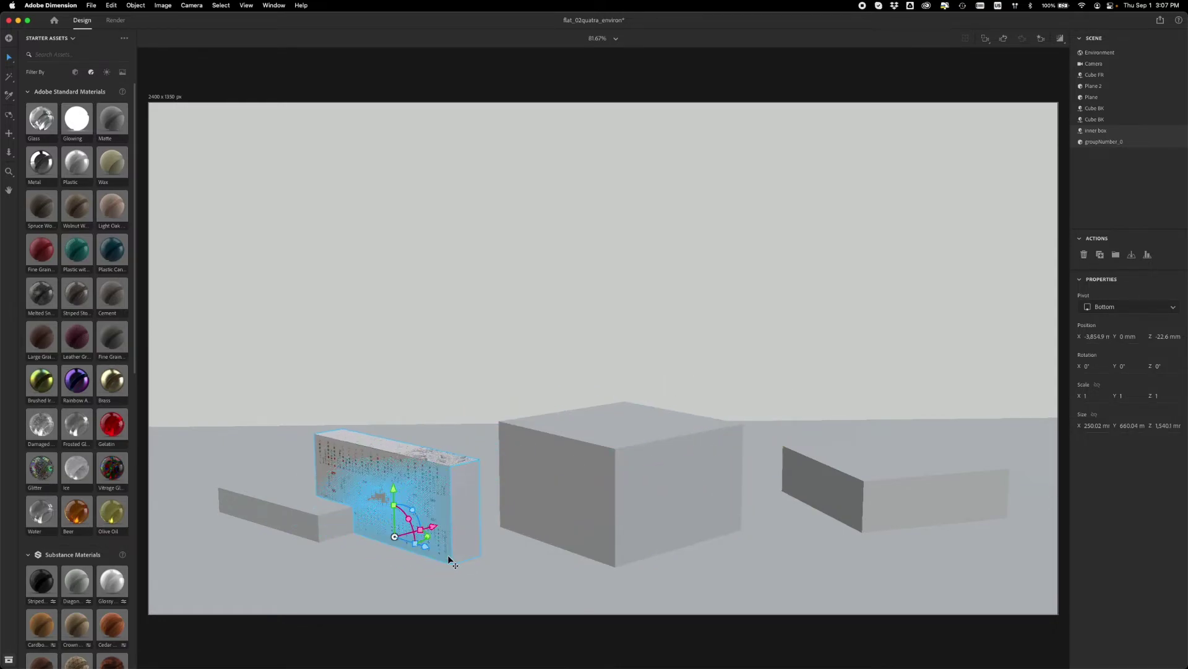
drag(410, 522, 332, 432)
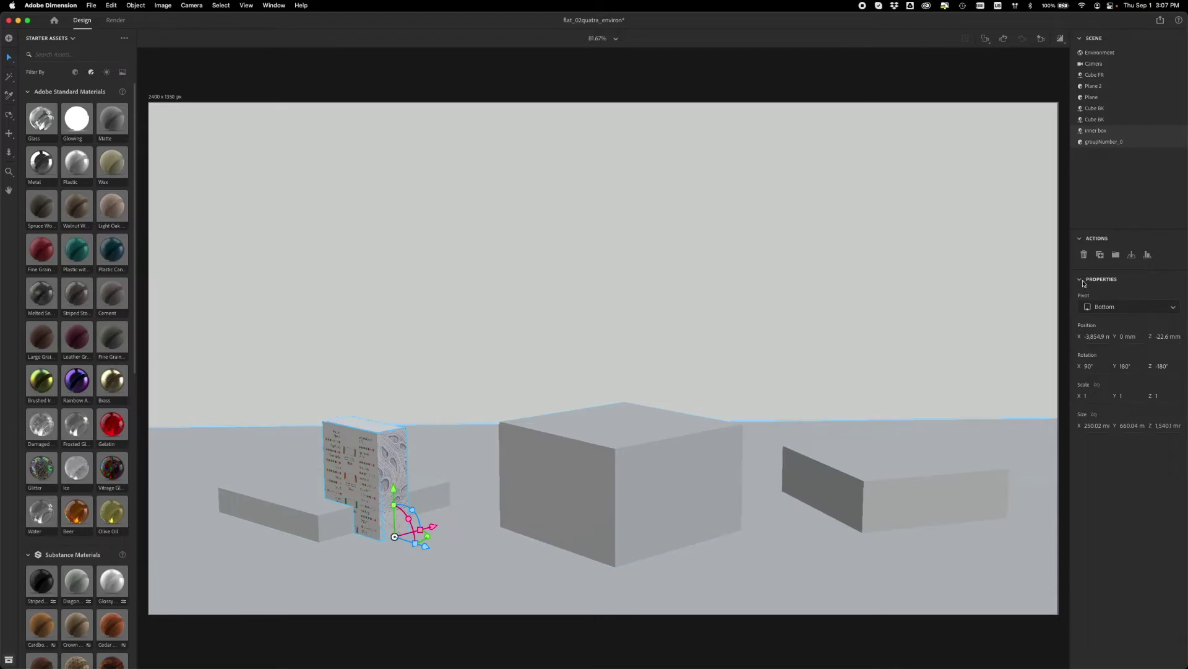
click(1132, 255)
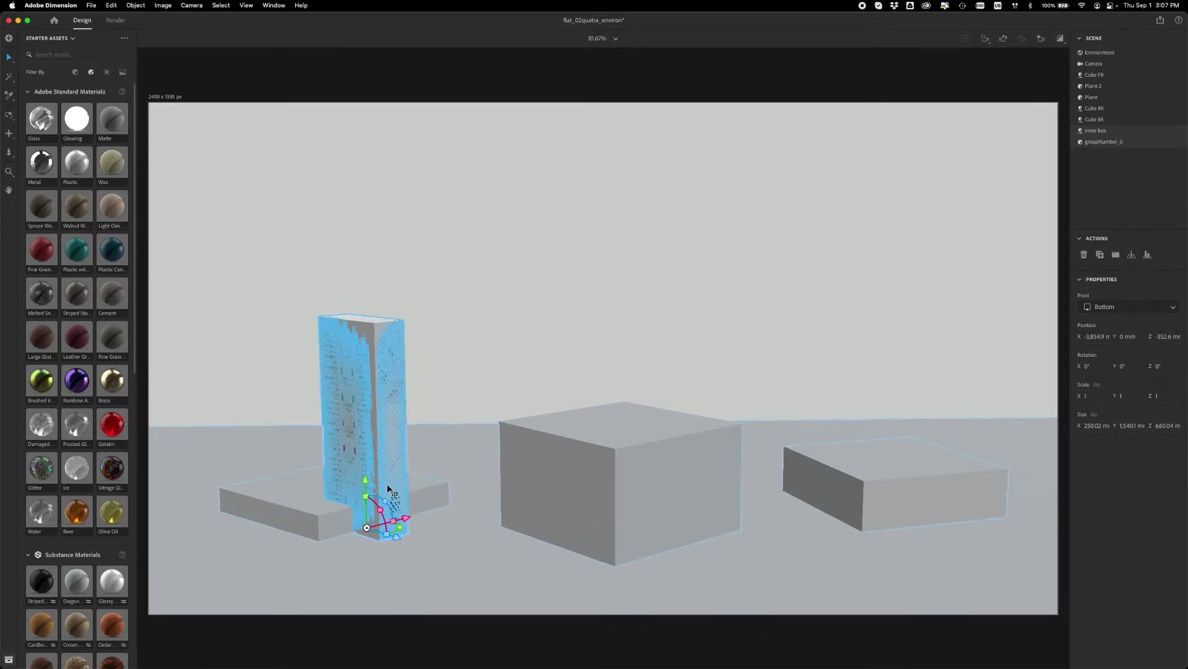
Step: Rotate the upright sleeve and inner box to -120° about Y and place them at the centre pedestal
drag(400, 527, 336, 523)
drag(363, 392, 619, 396)
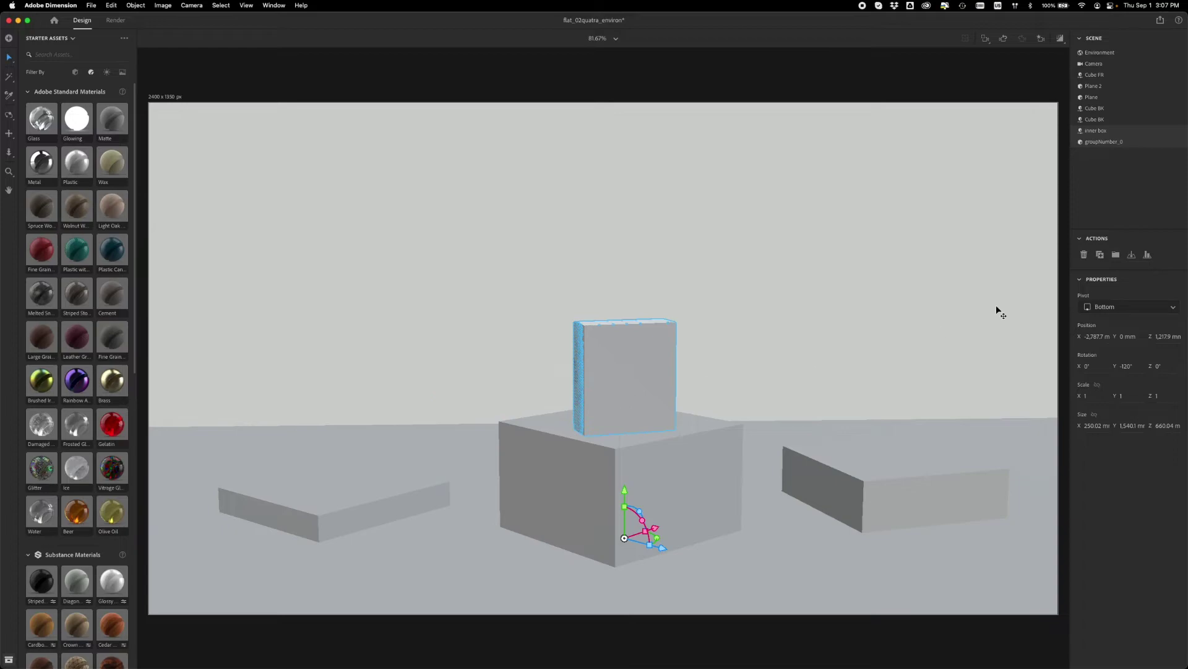
click(1132, 256)
Step: Move the sleeve off the inner box along Z to about 2,934 mm, and paste a copy at its original position
click(704, 485)
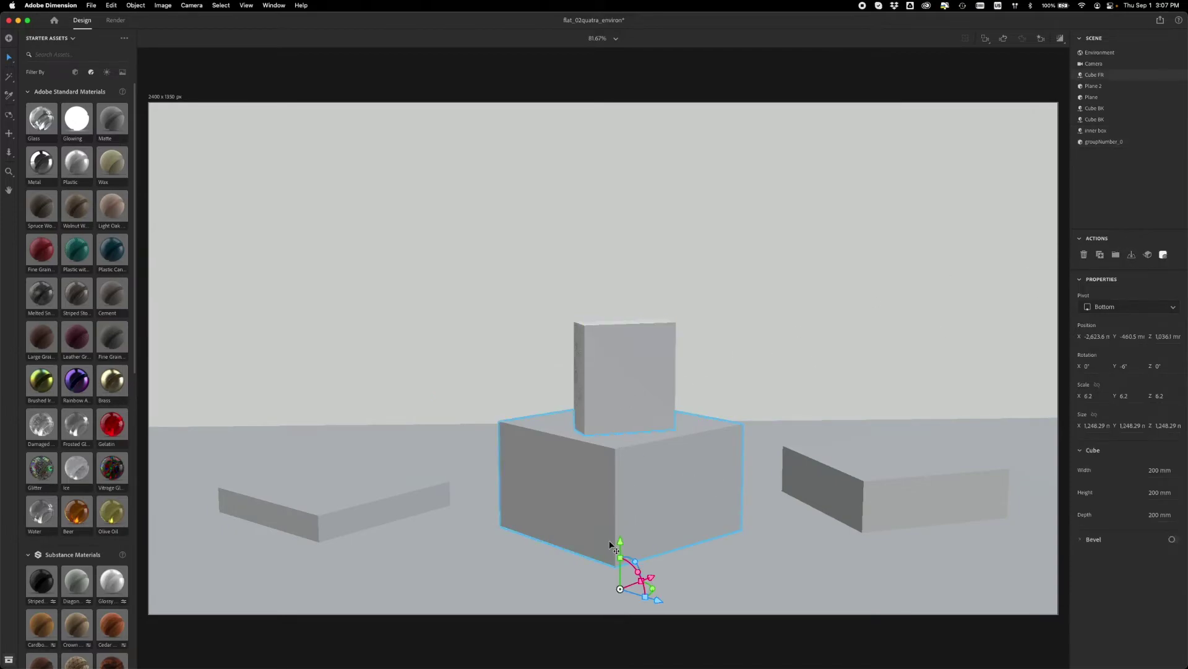
click(648, 375)
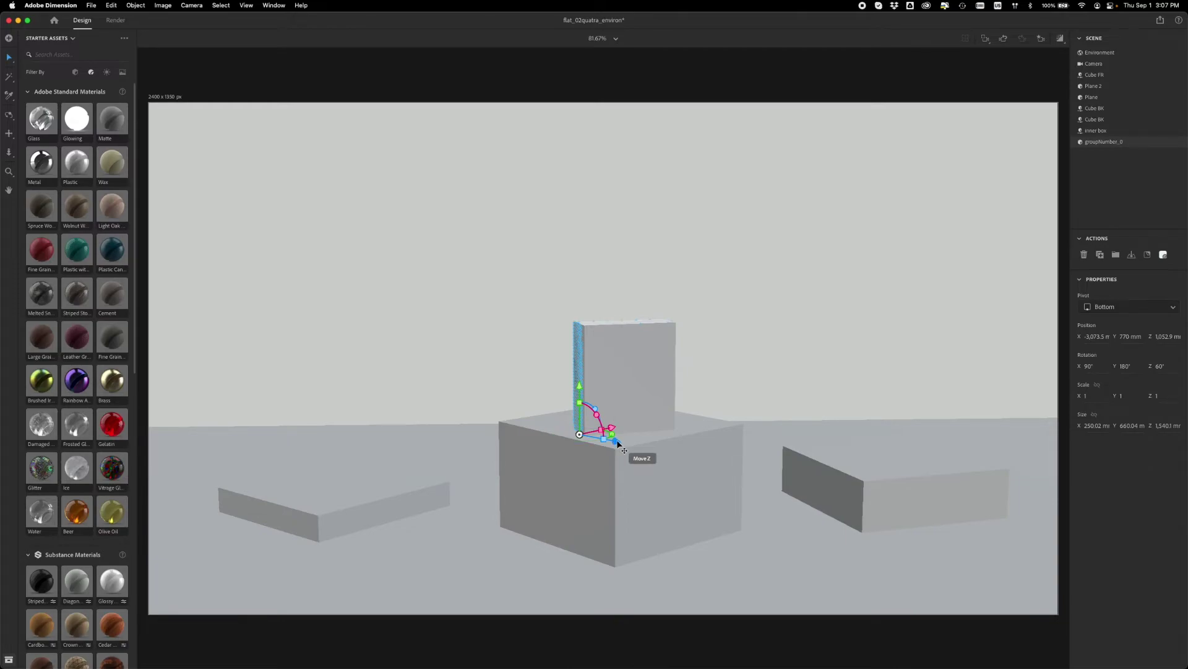
drag(619, 444, 872, 504)
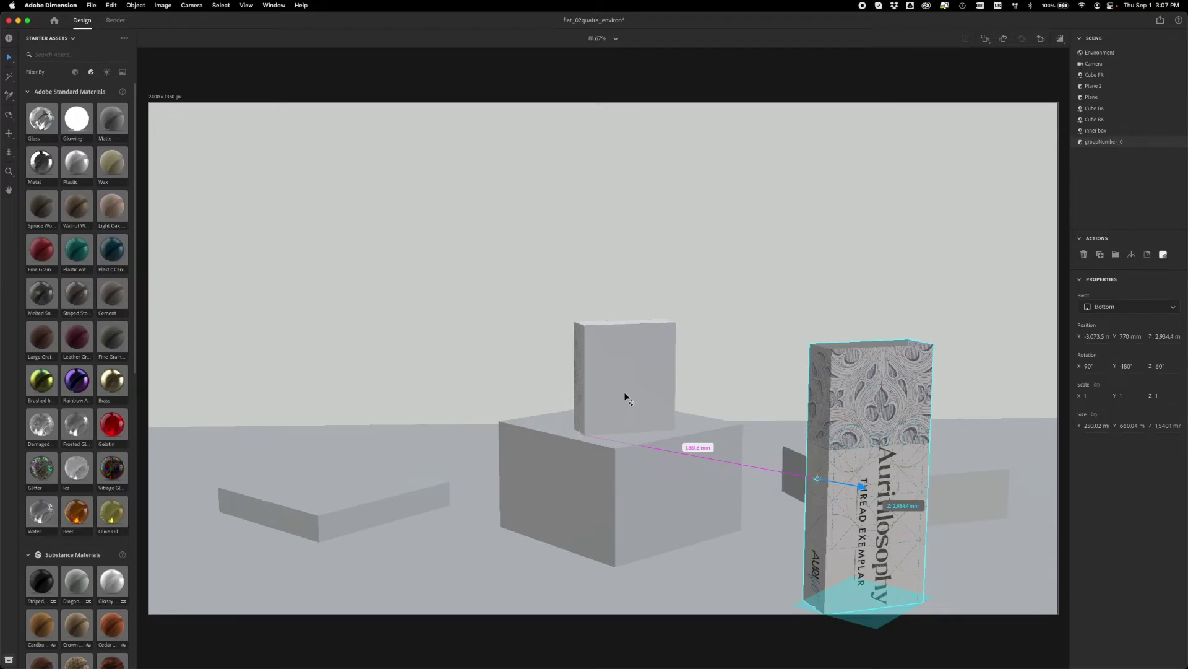
key(super+v)
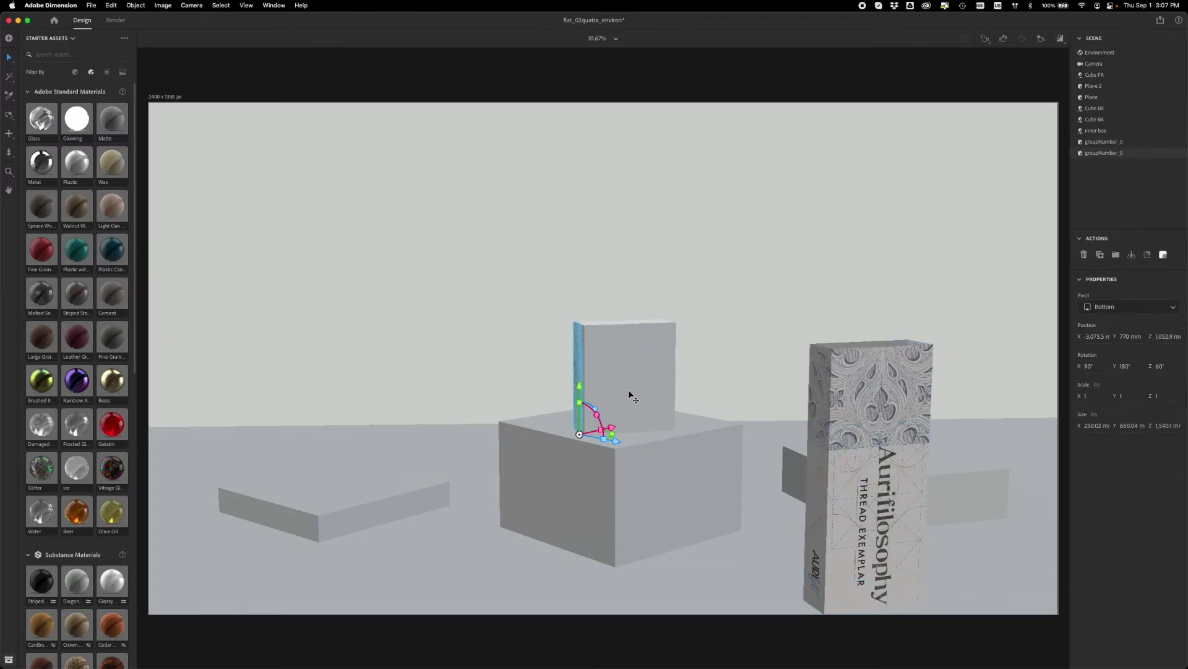
Step: Try rotating and shifting the pasted sleeve on the centre pedestal, and undo each change
drag(597, 416, 606, 439)
key(super+z)
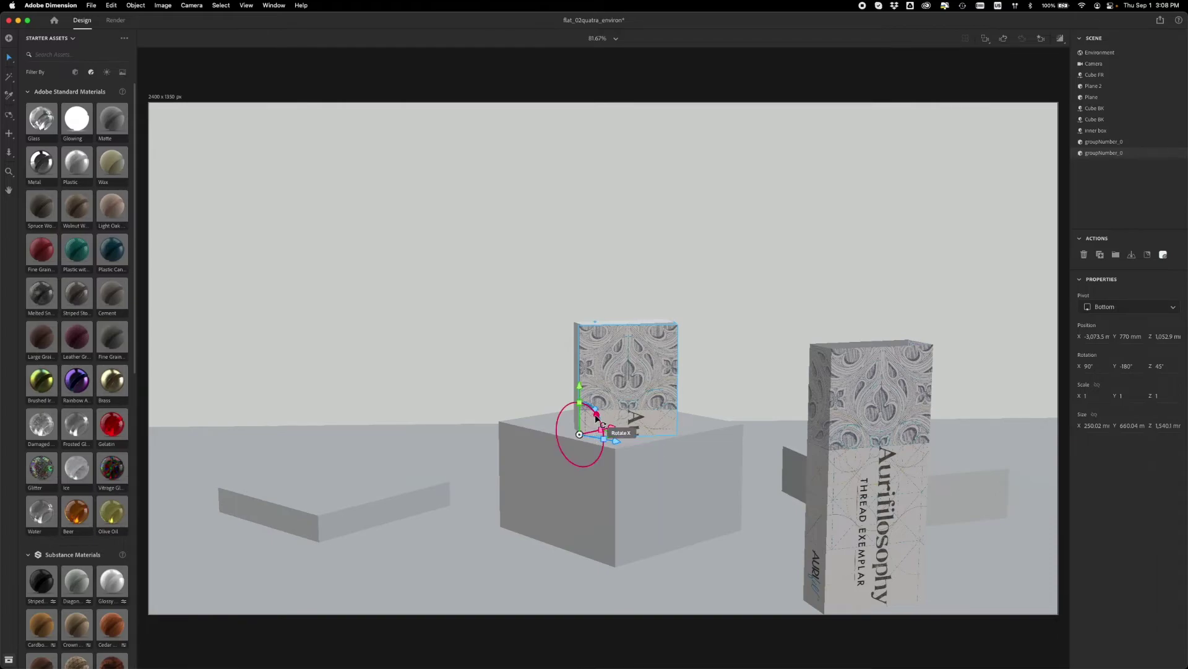
drag(599, 411, 594, 410)
key(super+z)
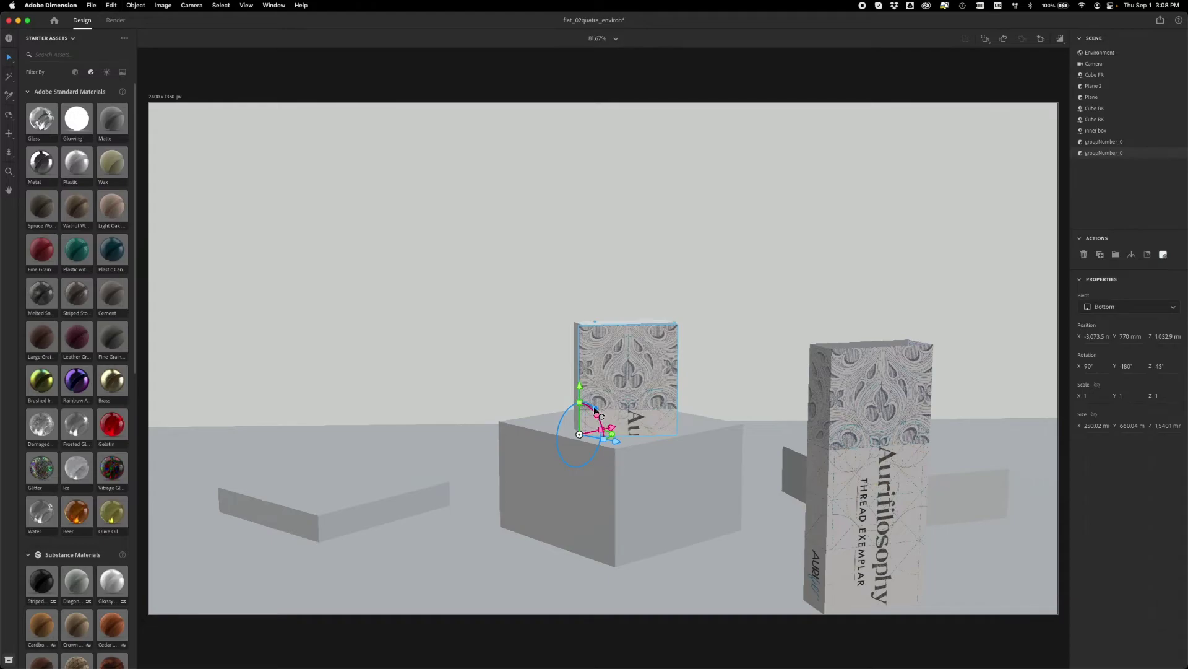
drag(596, 412, 477, 329)
key(super+z)
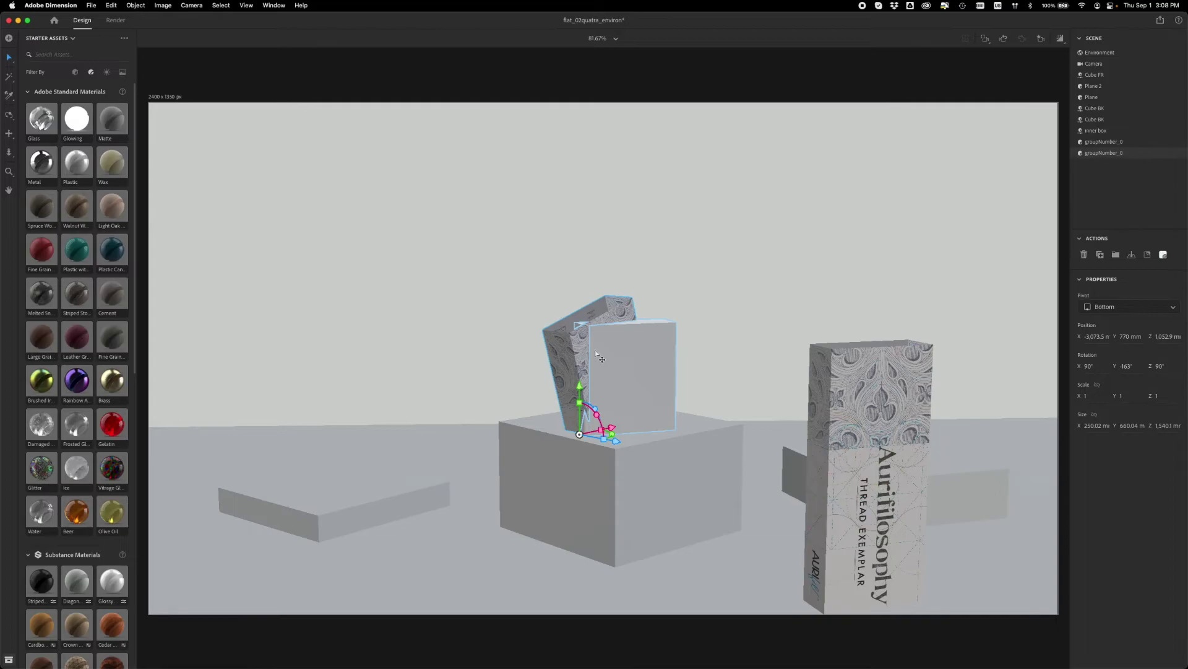
key(super+z)
key(super+z)
key(super+z)
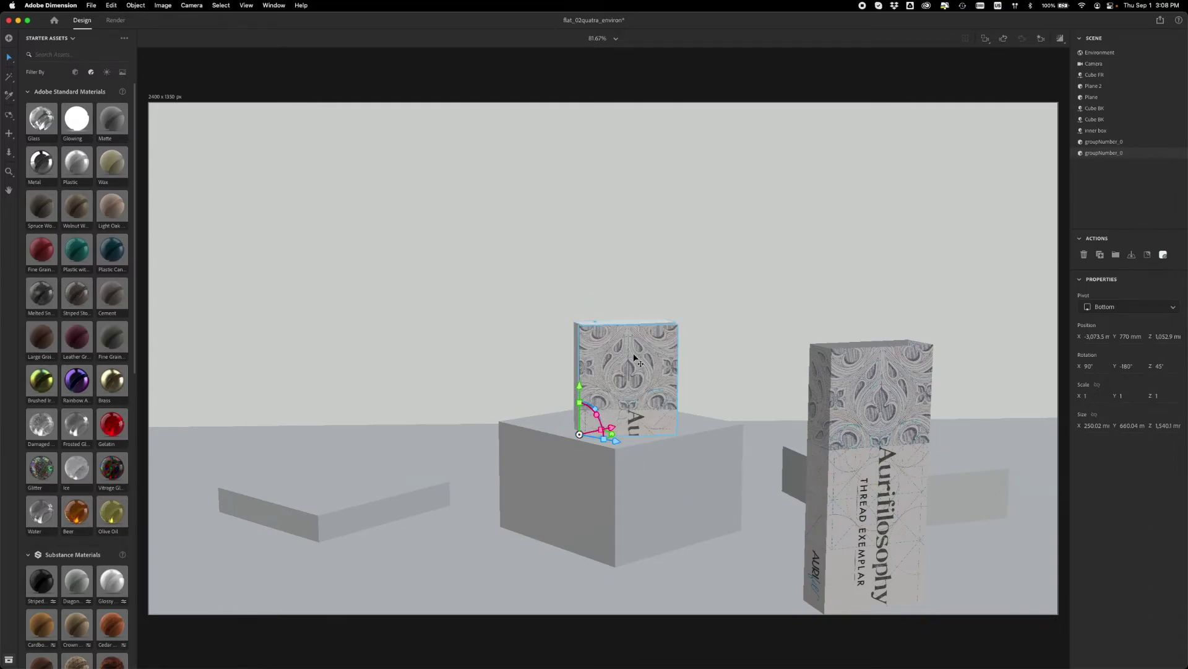
key(super+z)
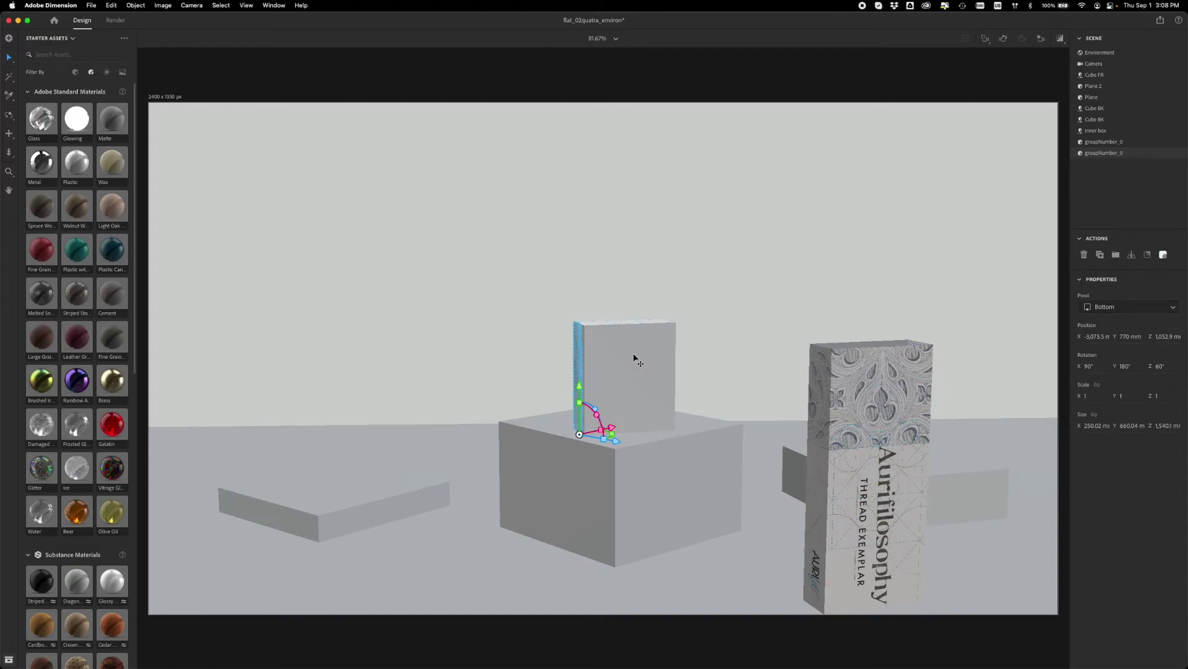
drag(613, 437, 559, 439)
key(super+z)
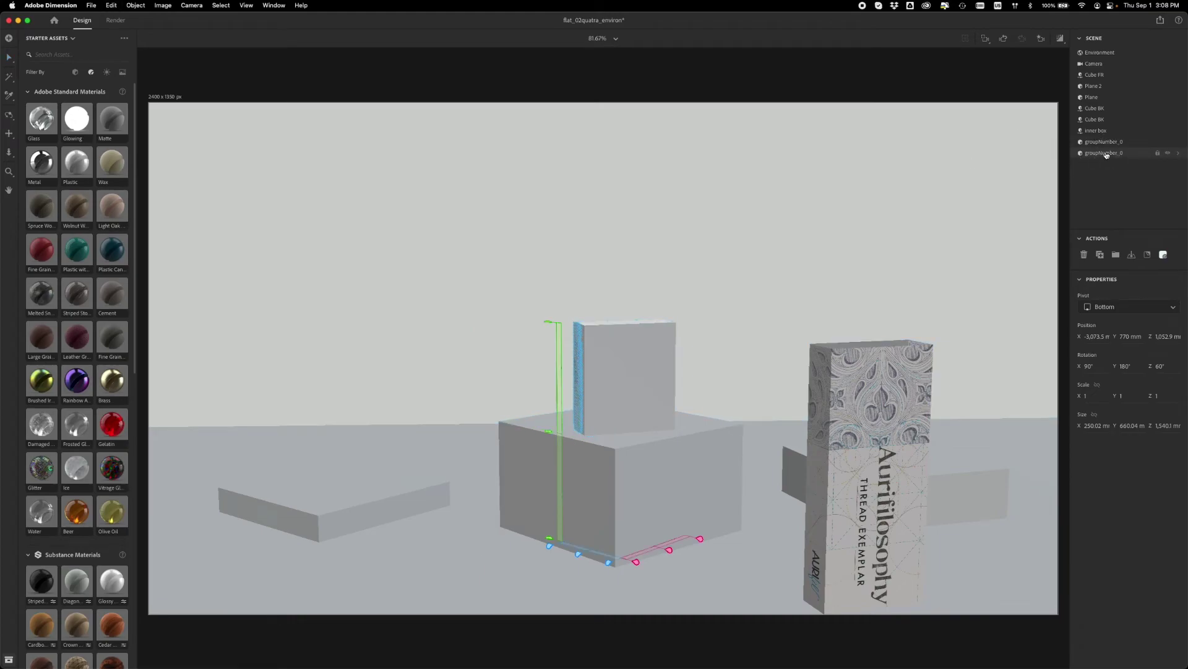
Step: Identify the centre sleeve's group among the scene objects and reorder the inner box directly beneath it in the scene list
click(1094, 118)
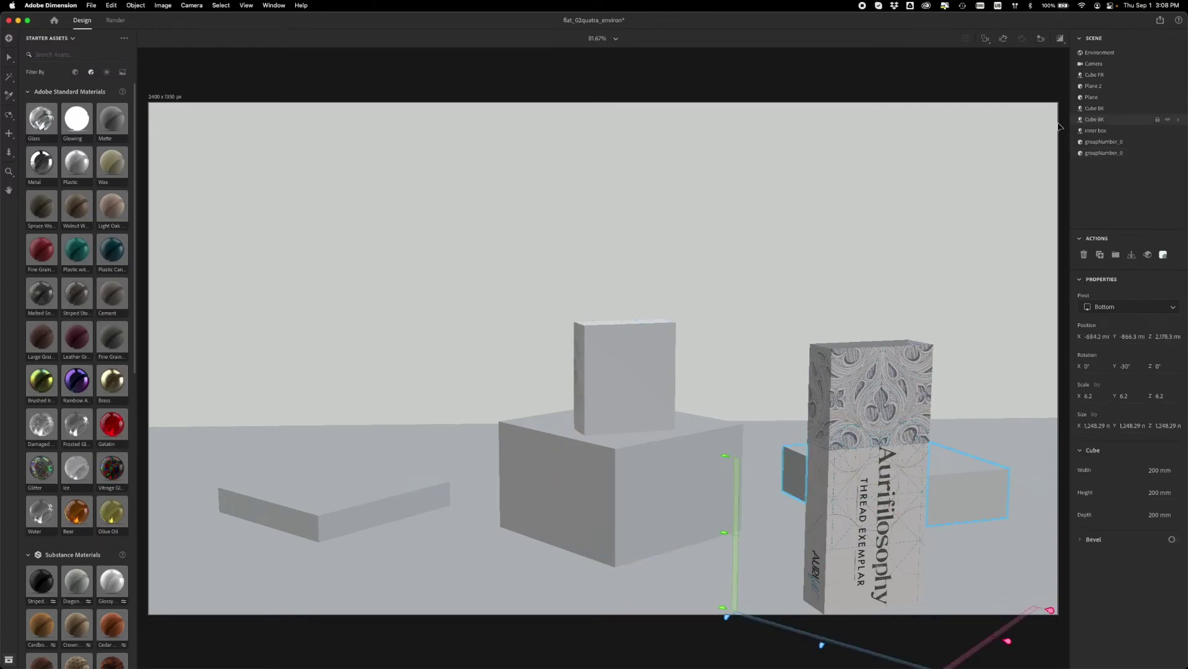
click(1094, 152)
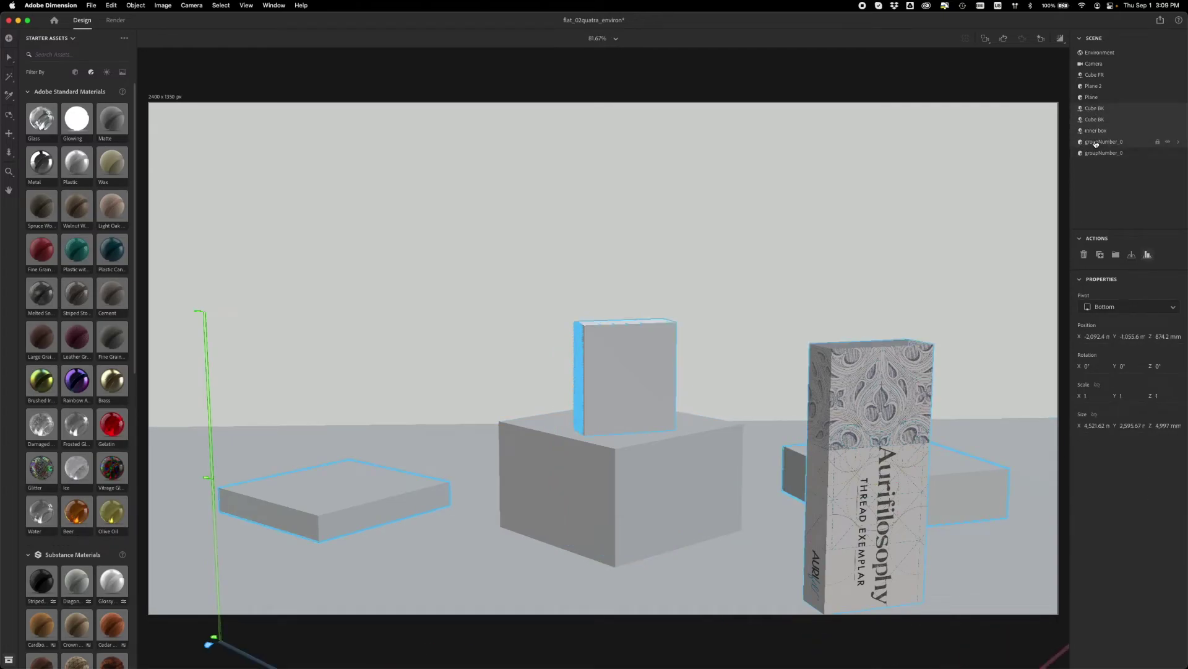
click(741, 339)
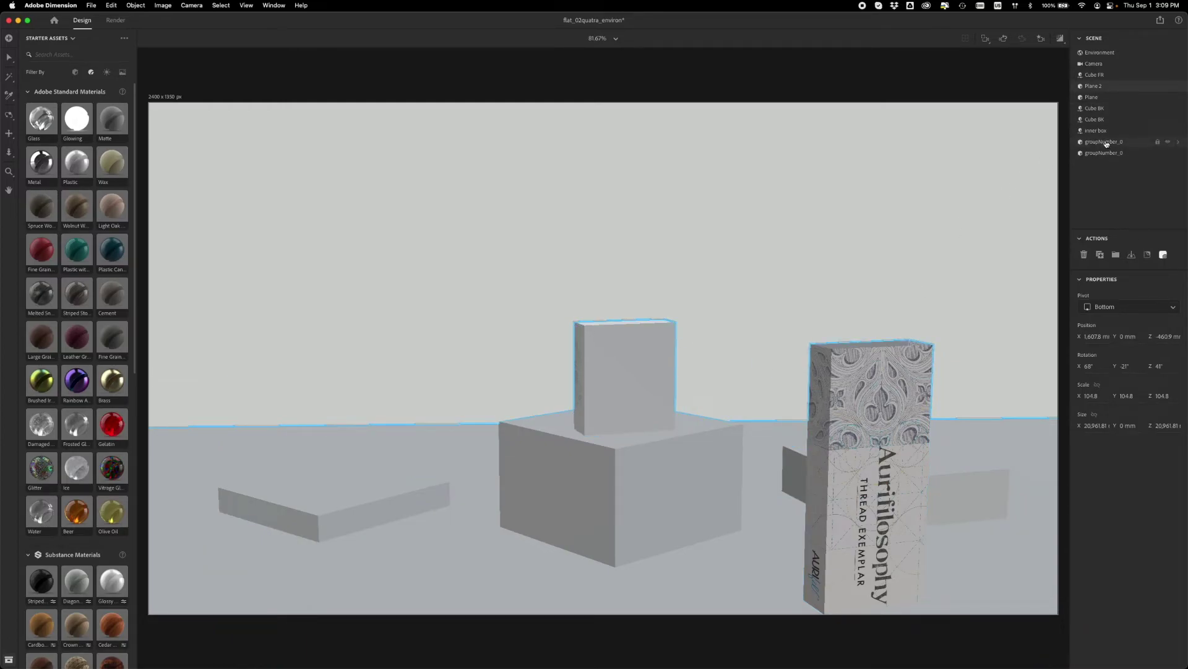
click(607, 328)
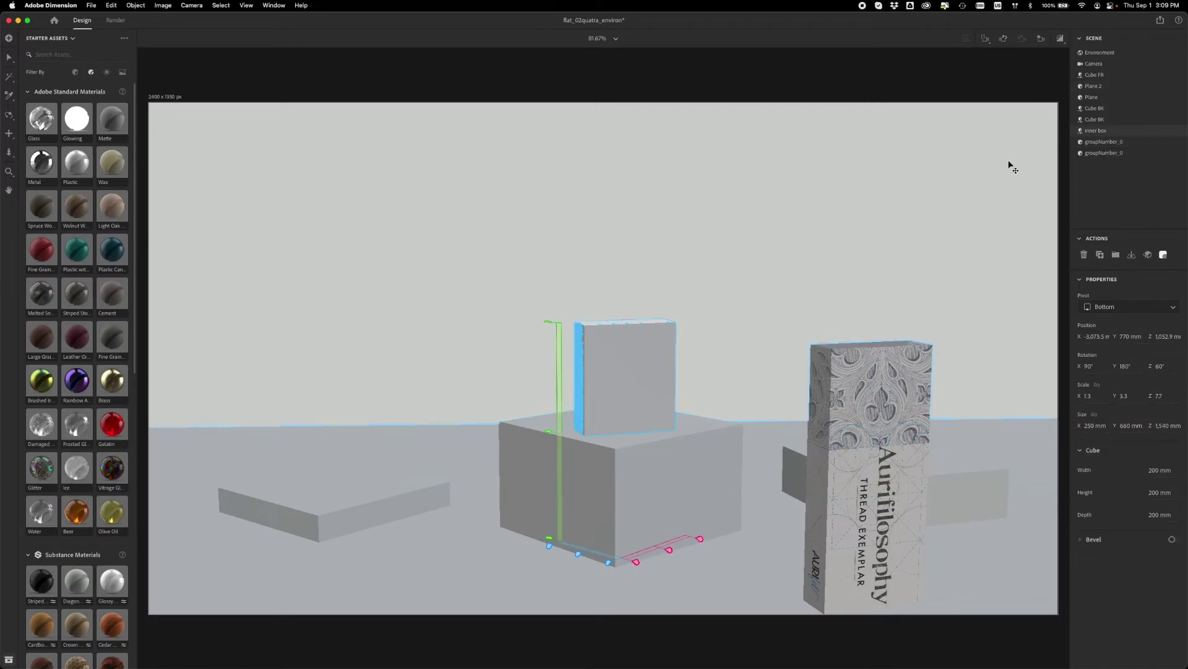
click(1133, 146)
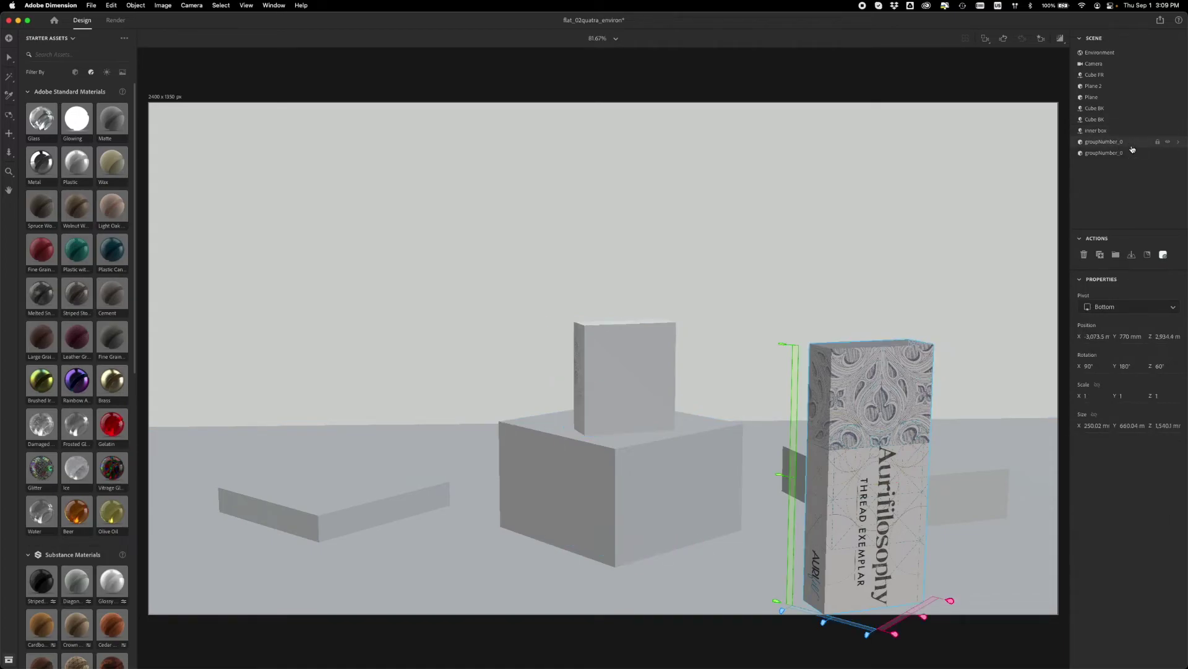
click(1129, 132)
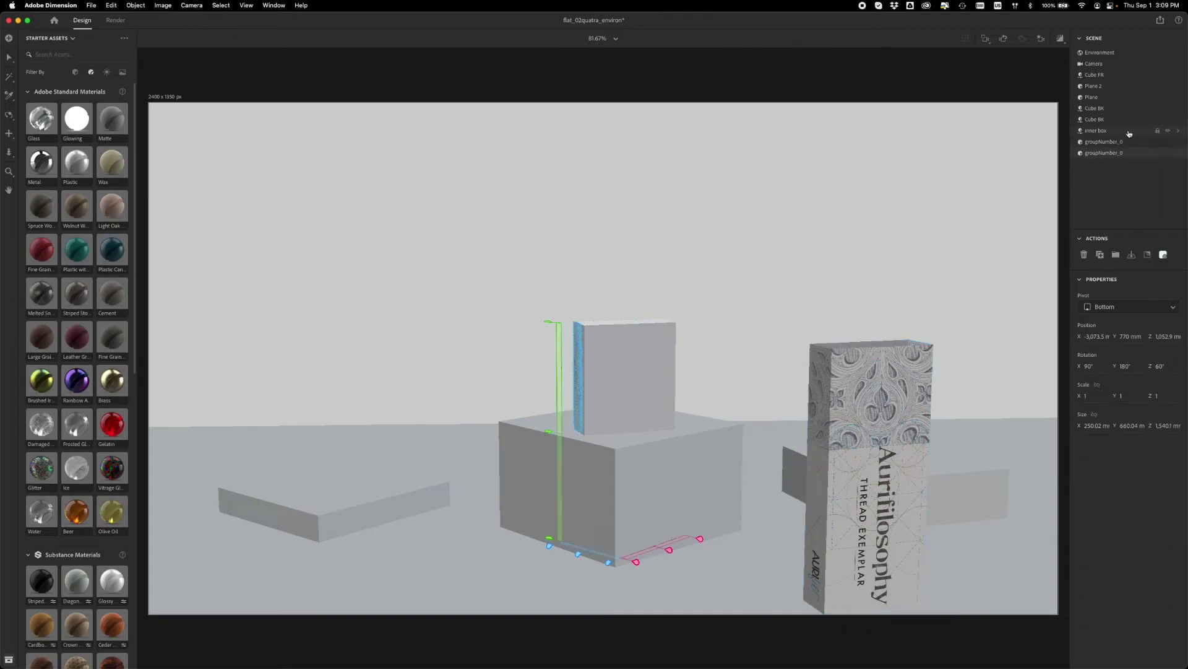
drag(1129, 134, 1129, 160)
Step: Rotate the centre sleeve and inner box together to 45° about Y, and lower the centre pedestal to about -1,248 mm in Y
shift+click(1128, 154)
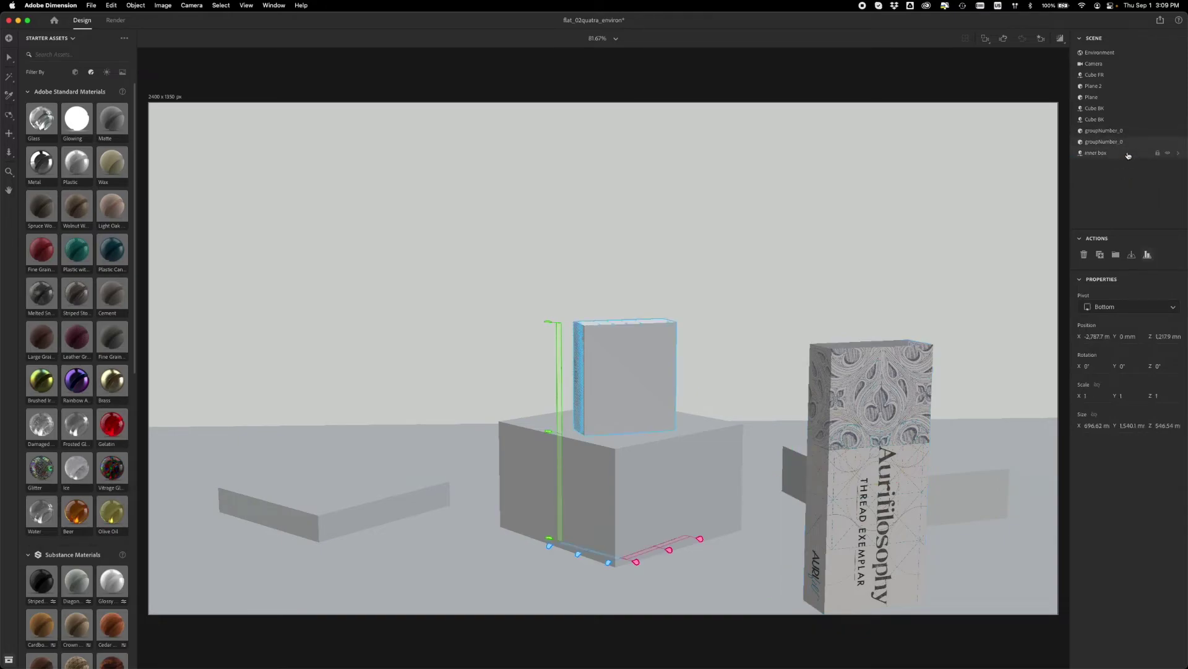
key(v)
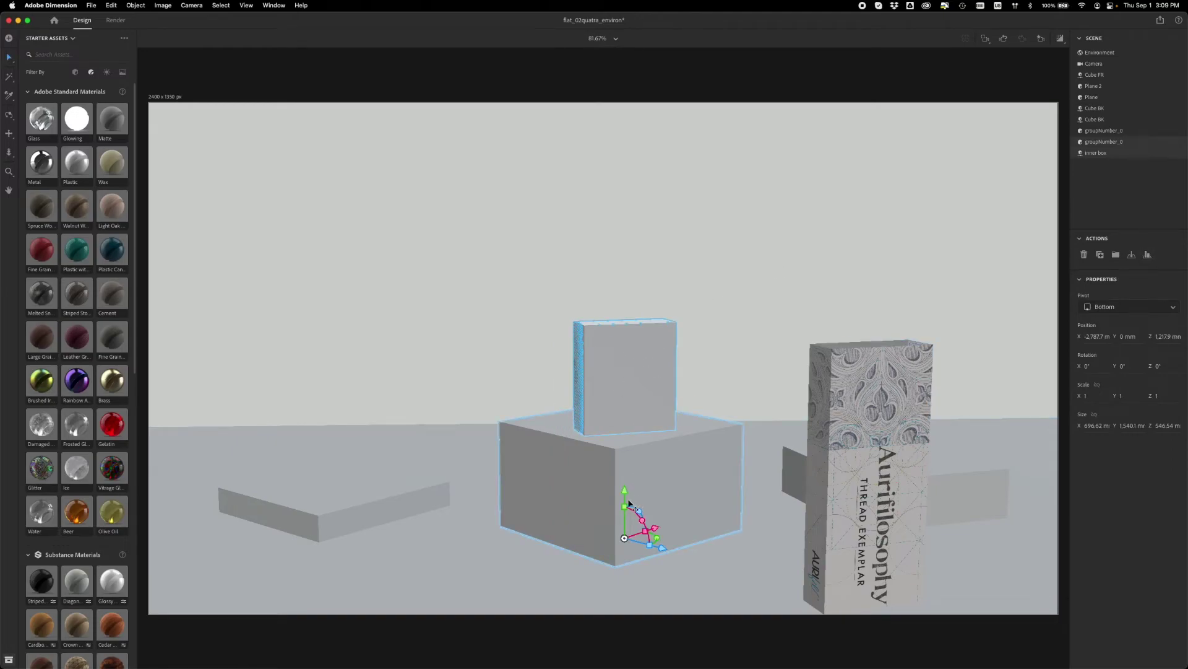
mouse_move(657, 543)
mouse_down()
mouse_move(510, 528)
mouse_move(751, 526)
mouse_move(570, 538)
mouse_move(659, 536)
mouse_move(632, 530)
mouse_move(653, 529)
mouse_up()
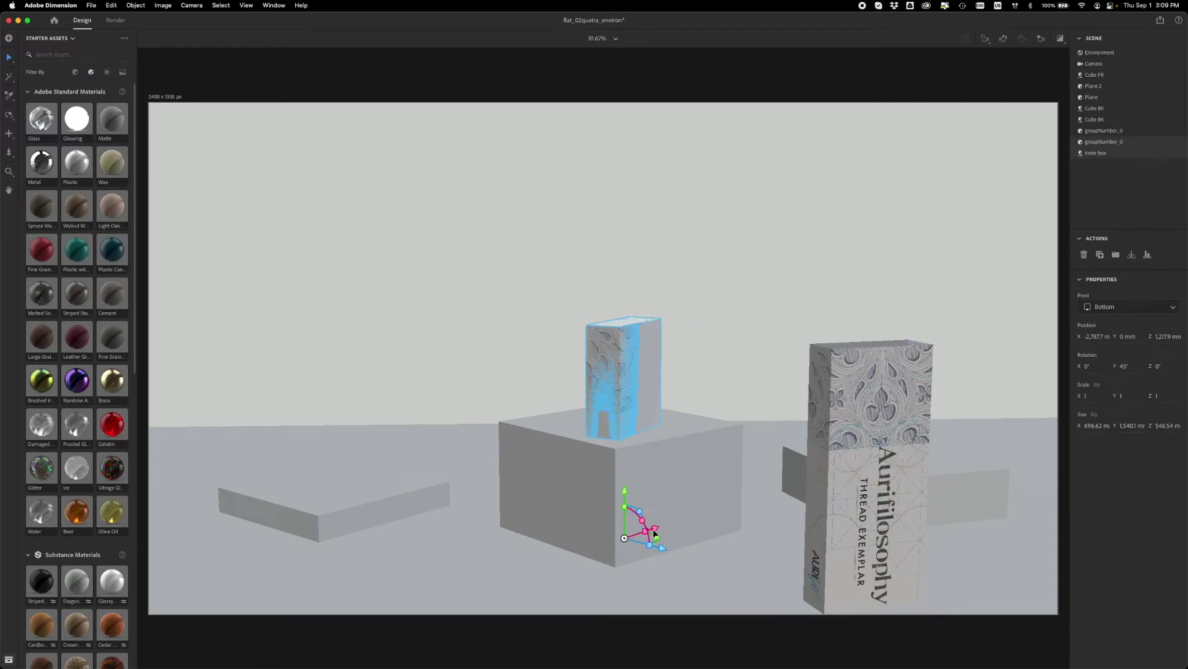
click(664, 448)
drag(622, 543, 613, 640)
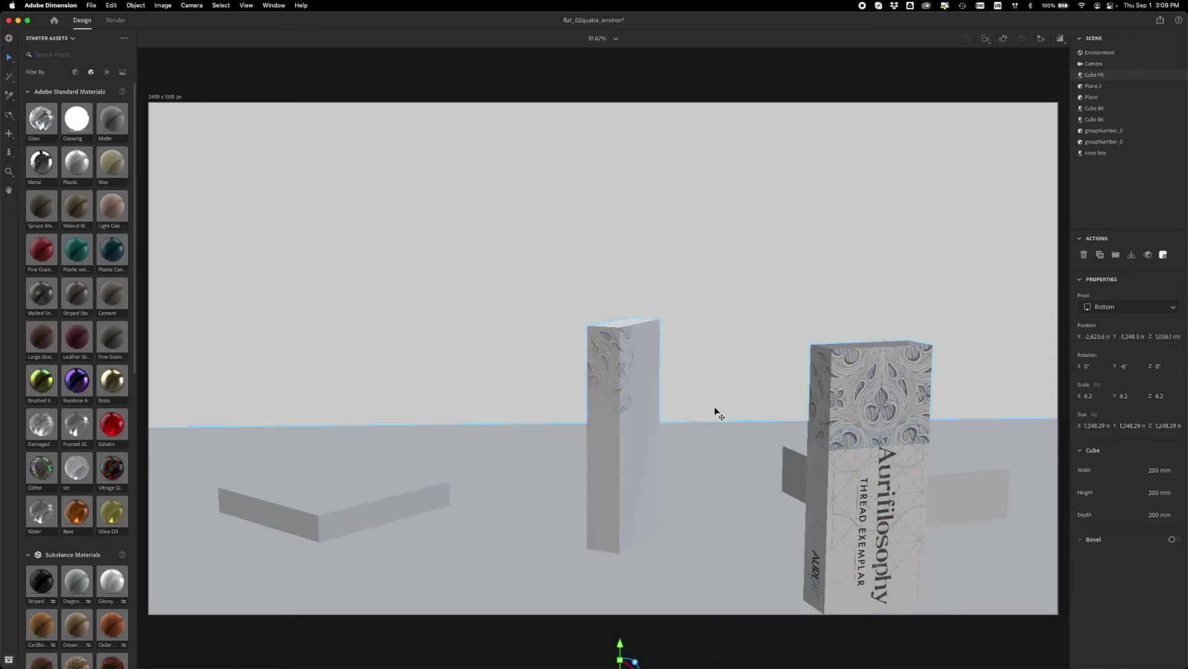
Step: Find the centre pedestal, Cube FR, among the scene objects and reorder it directly above the centre sleeve's group
click(1096, 153)
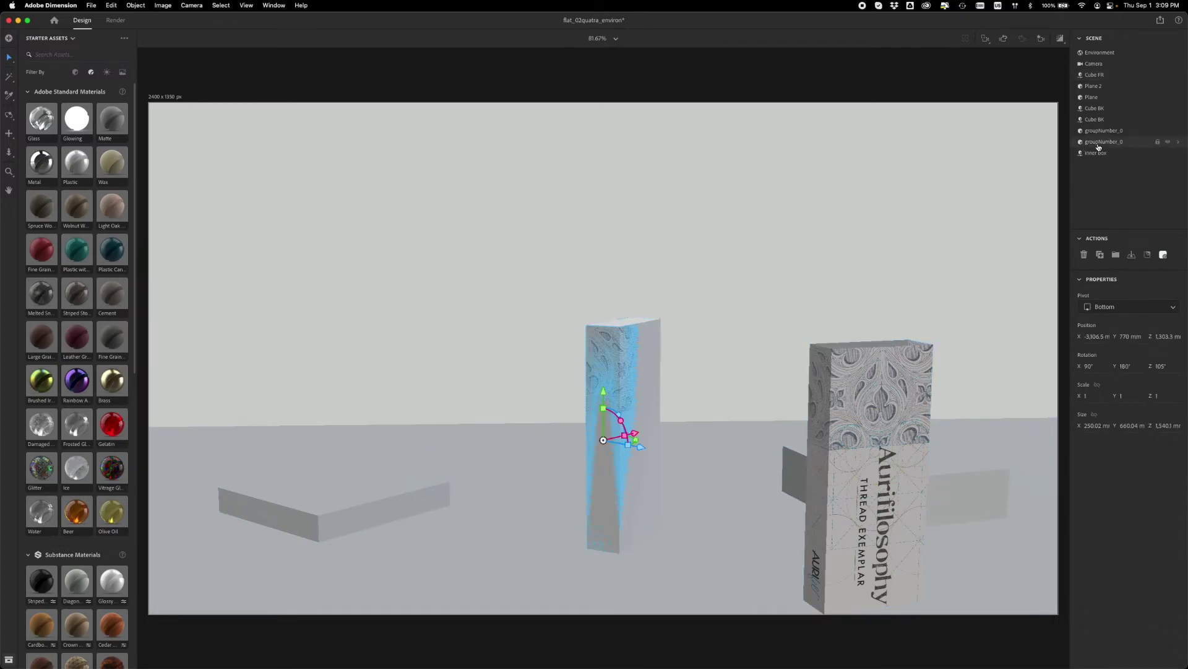
shift+click(1098, 154)
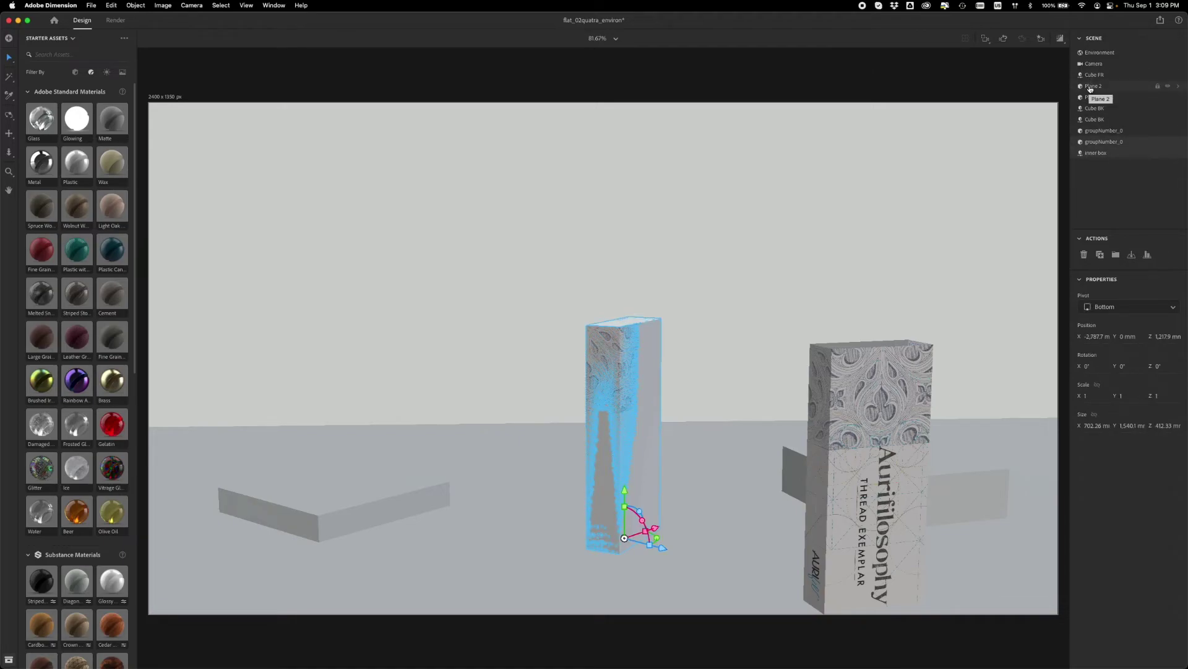
click(1115, 88)
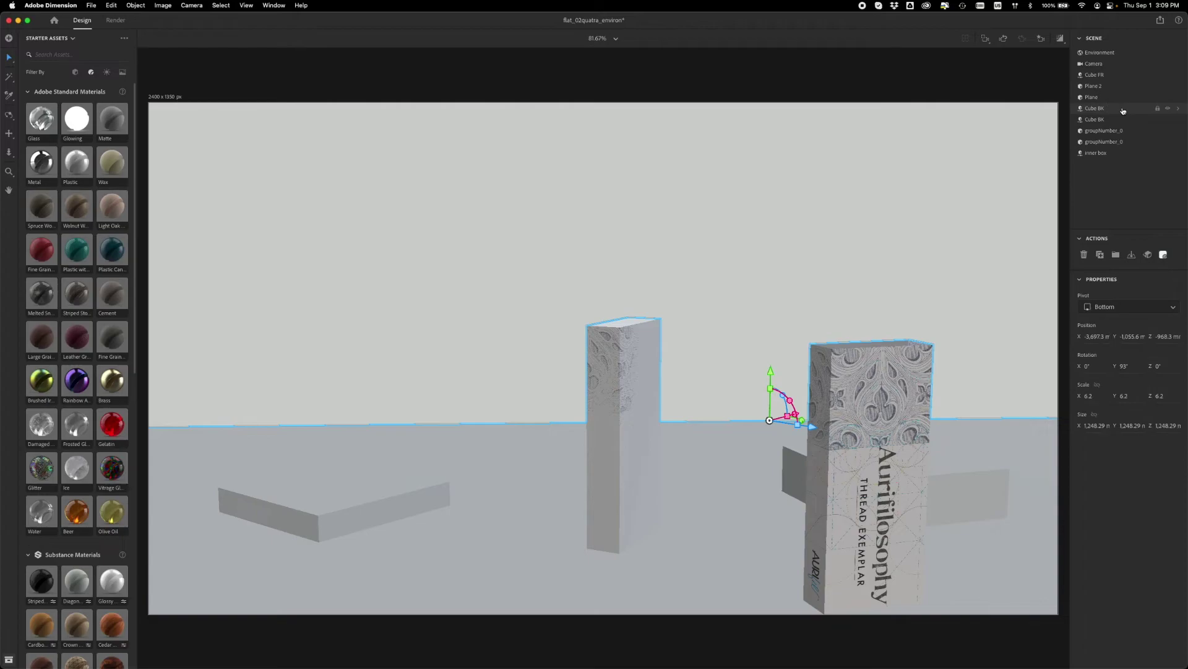
click(1123, 109)
click(1124, 123)
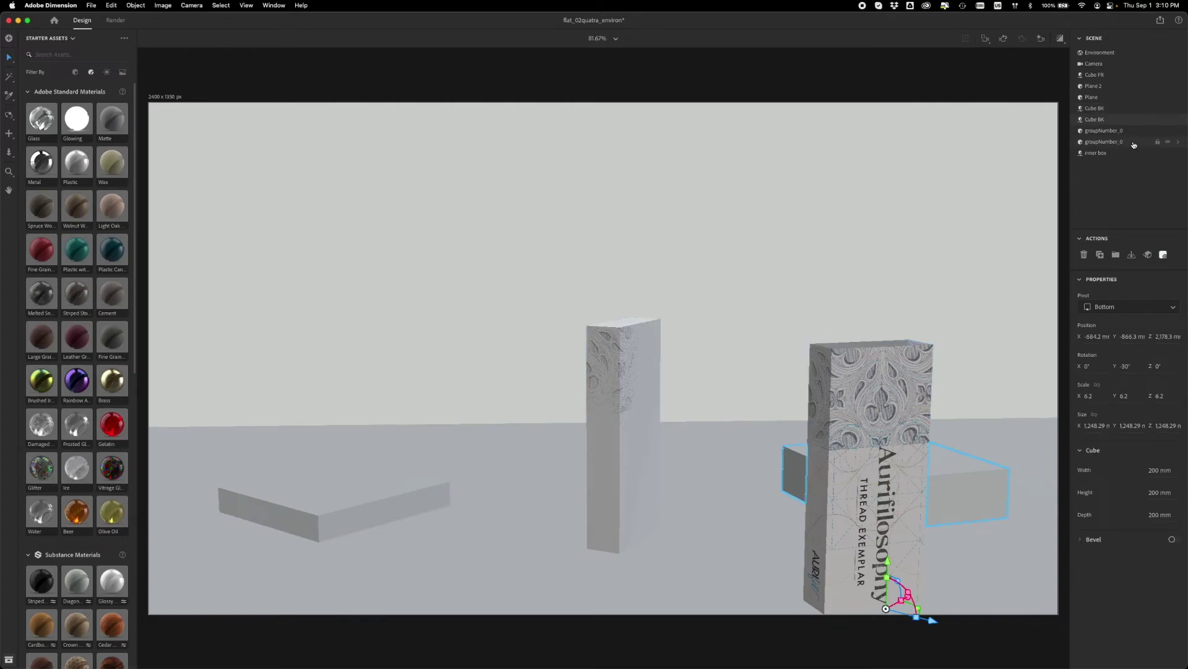
click(1121, 73)
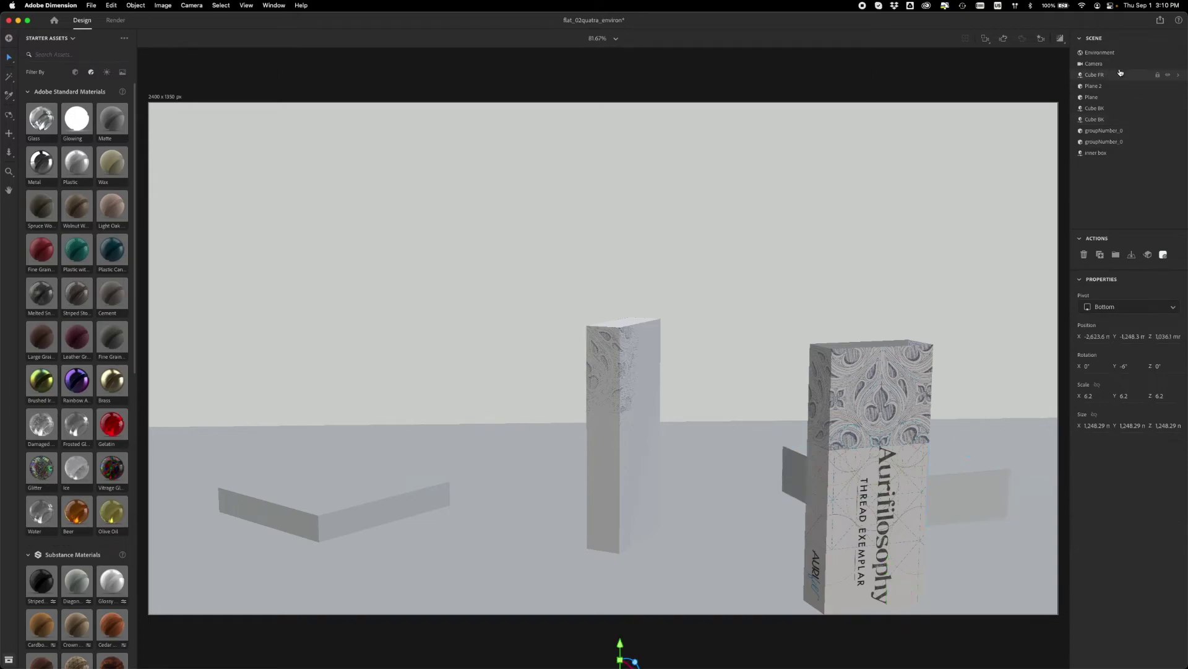
drag(1121, 73, 1123, 131)
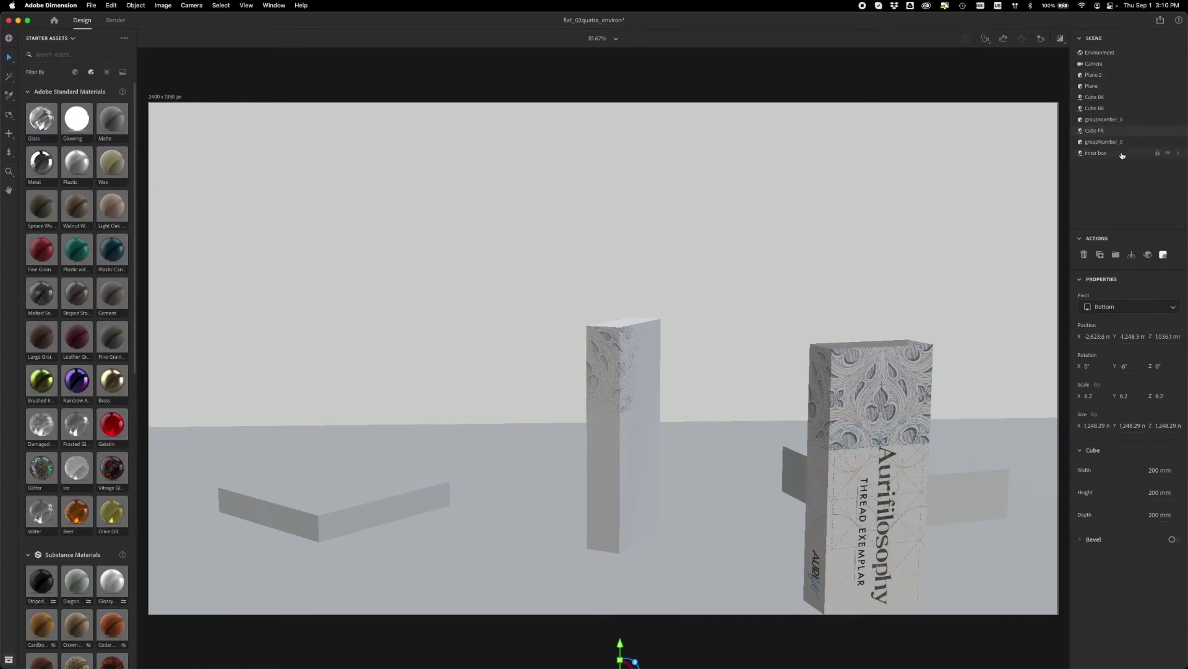
Step: Raise the centre pedestal, sleeve and inner box together along Y to about -561 mm
click(1122, 156)
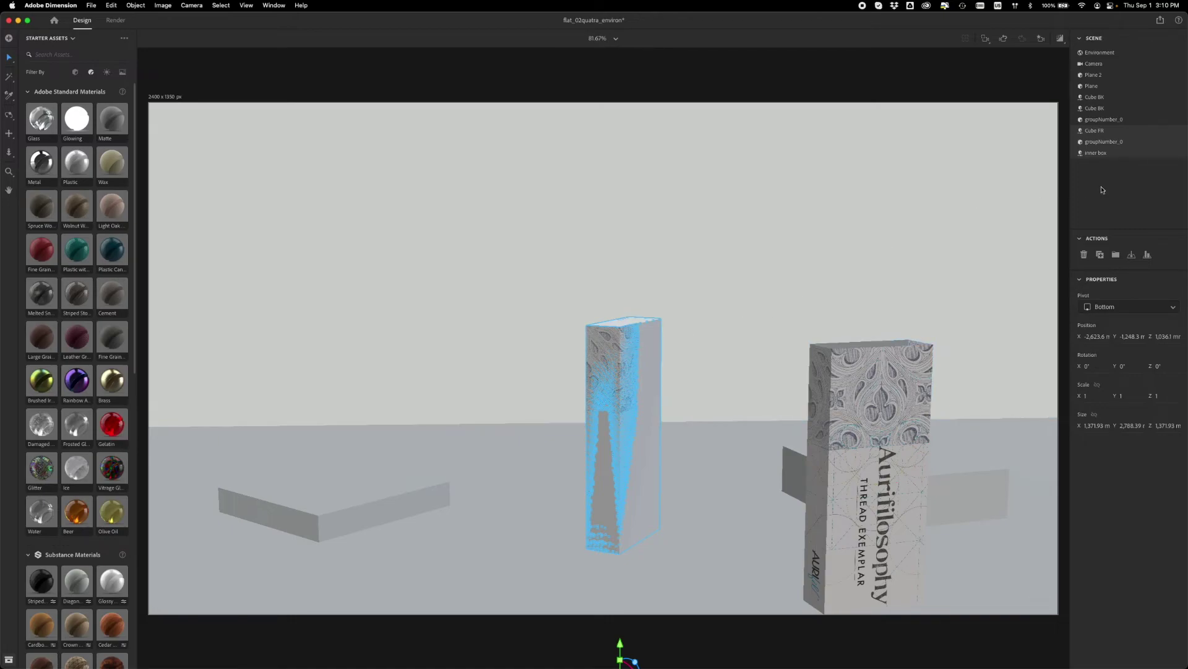
click(1144, 154)
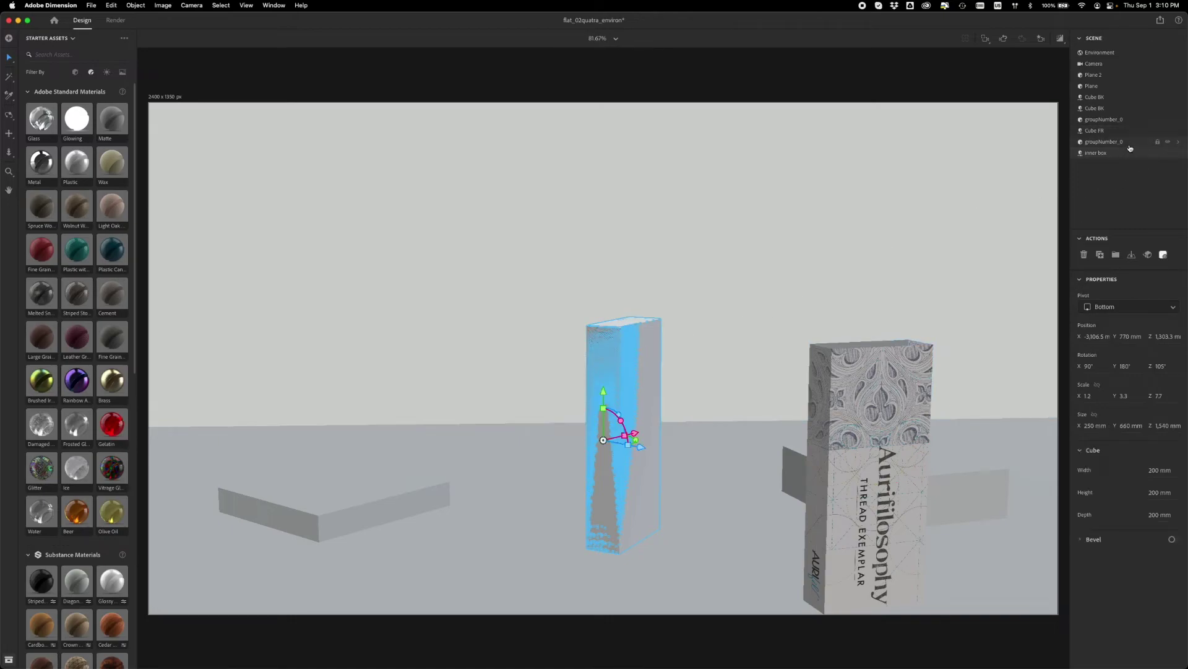
click(1132, 135)
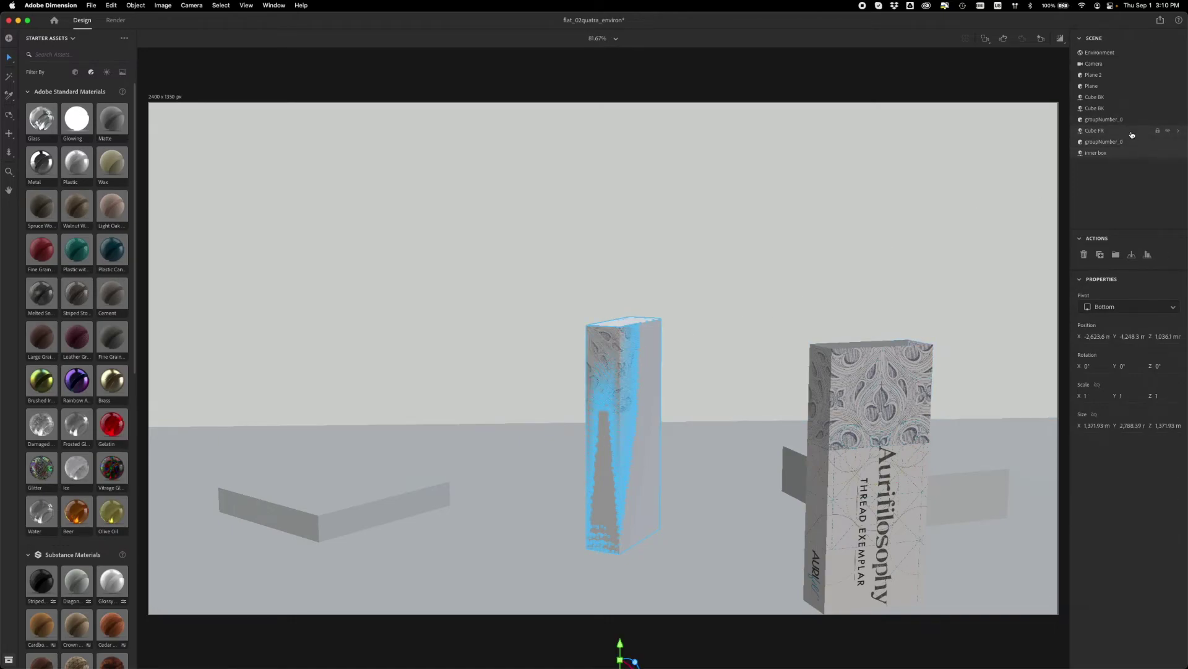
drag(621, 644, 624, 558)
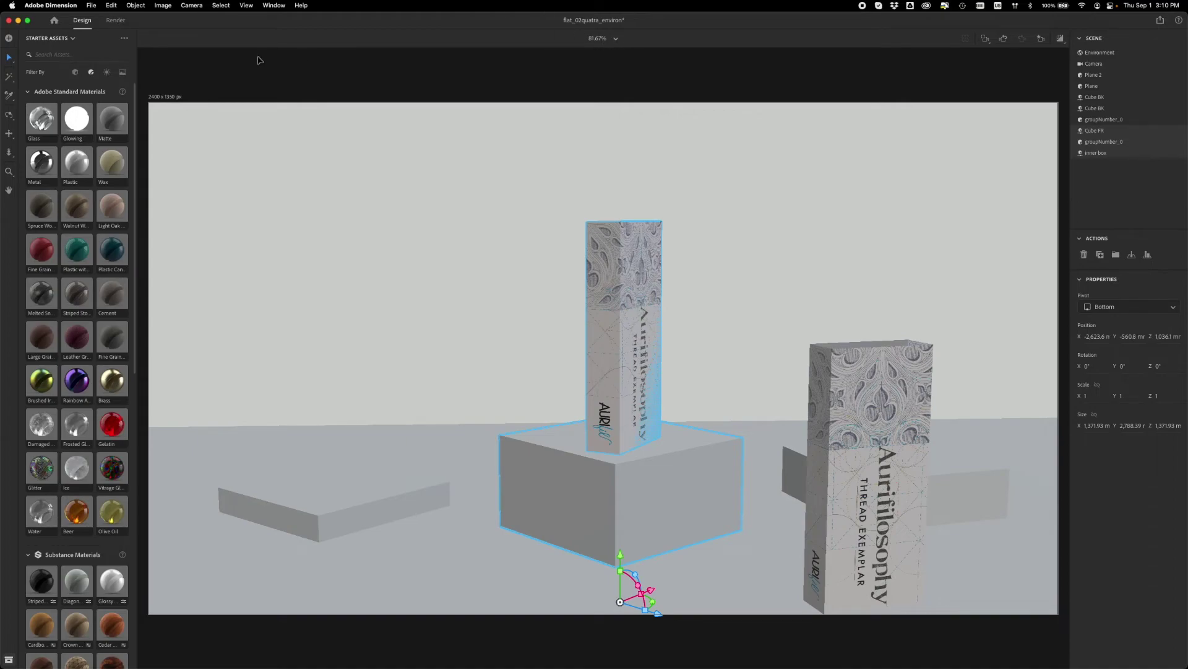
Step: Set up the render to output only the "set" view, without the current view, at High (Slow) quality
click(114, 22)
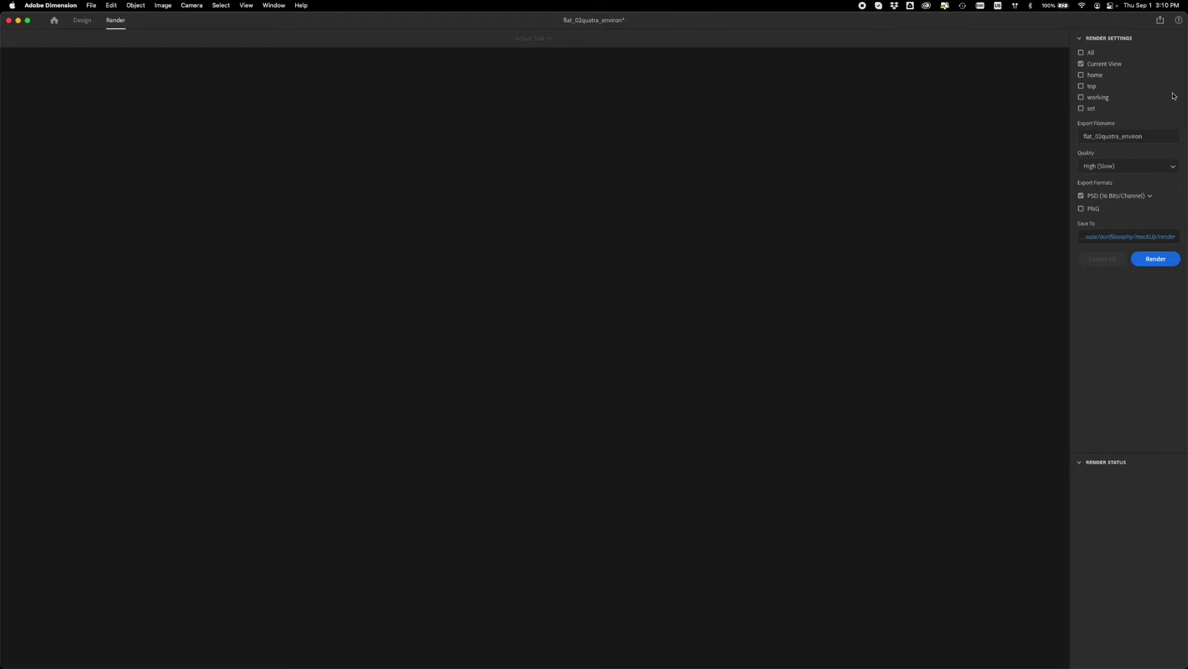
click(1081, 108)
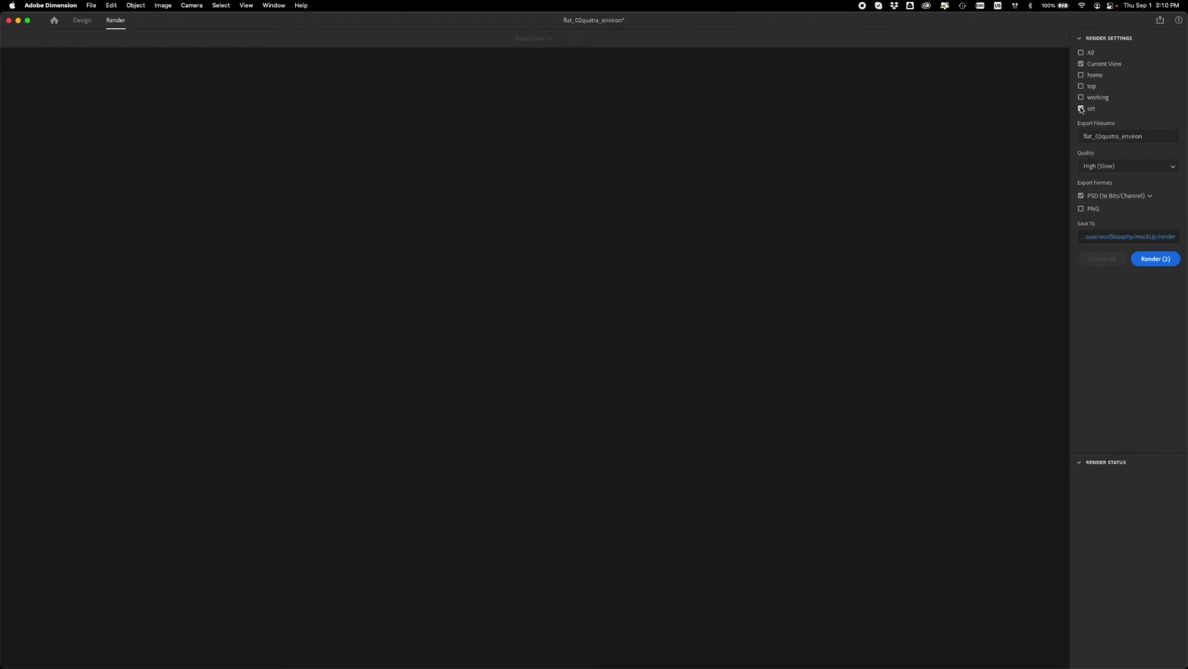
click(1082, 64)
click(1142, 169)
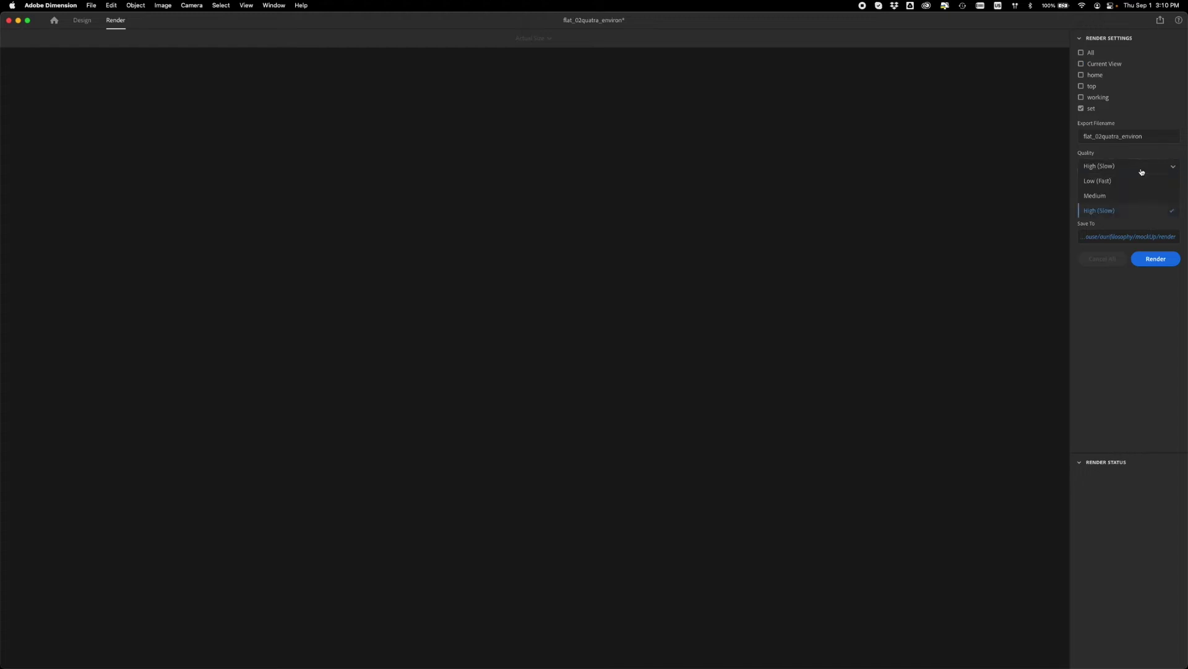
click(1119, 212)
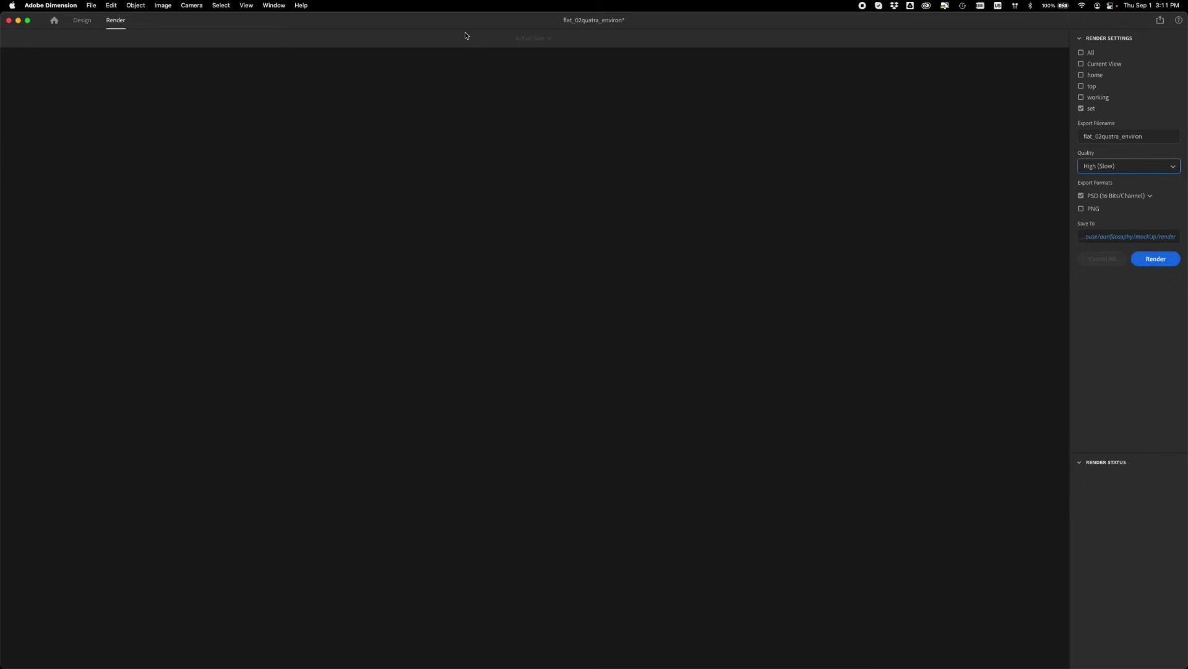
Step: Return to the design workspace, minimise the scene, and switch to Photoshop to view the rendered flat_01arch_environ-set.psd
click(205, 24)
click(82, 20)
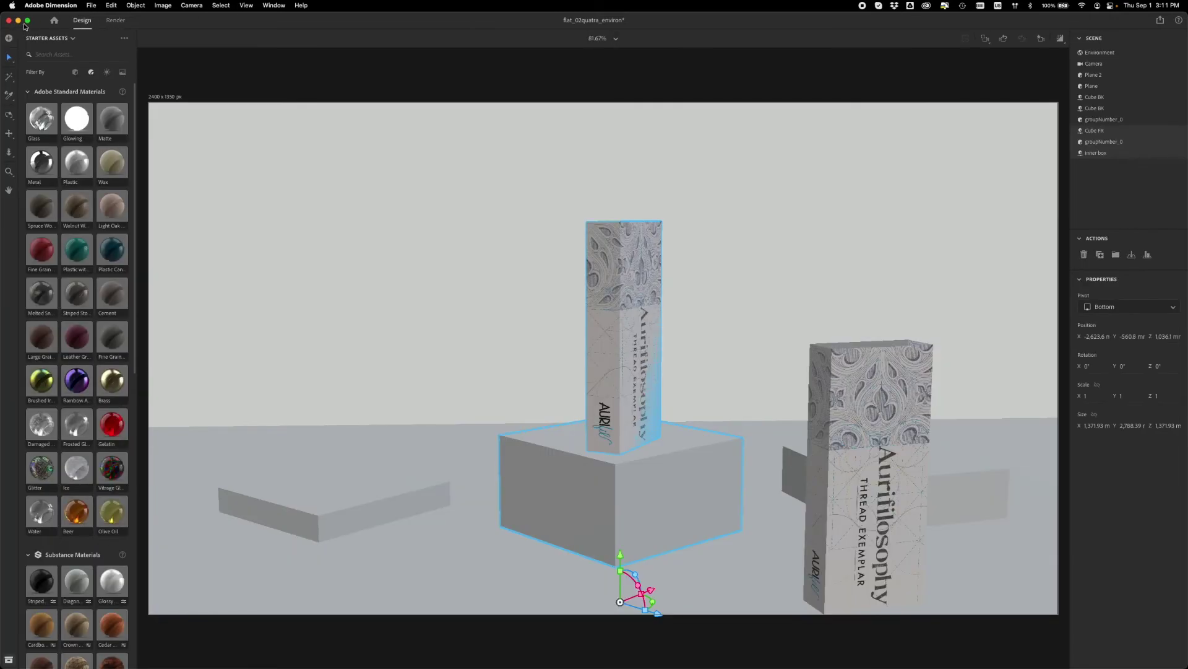
click(18, 21)
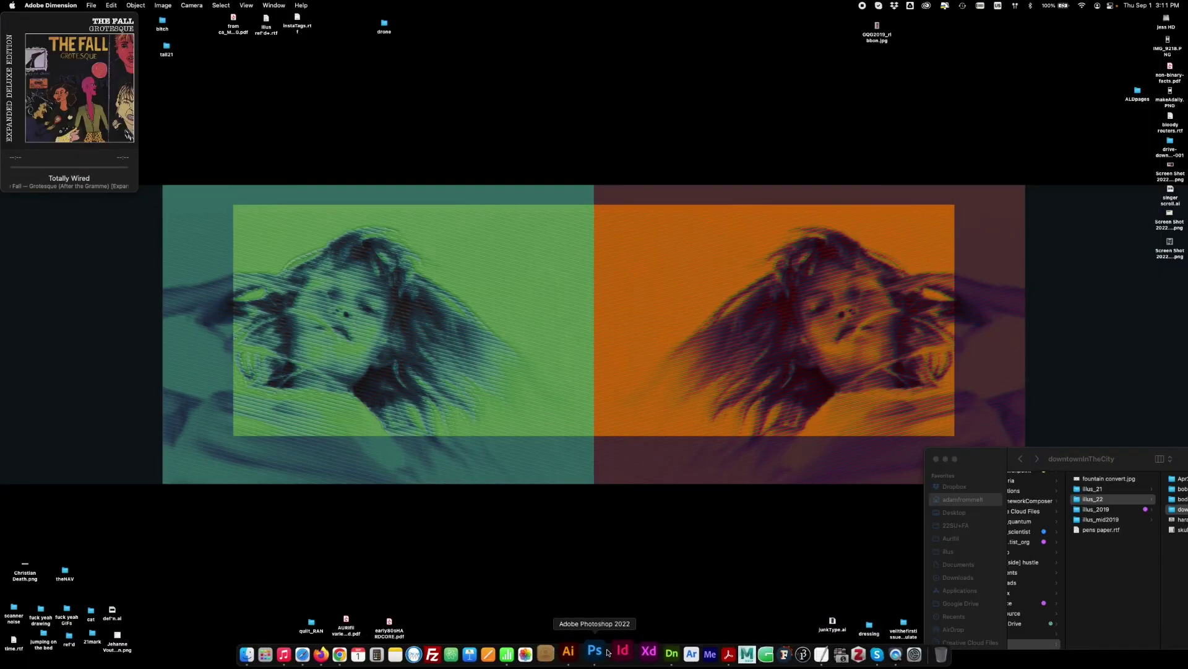
click(600, 657)
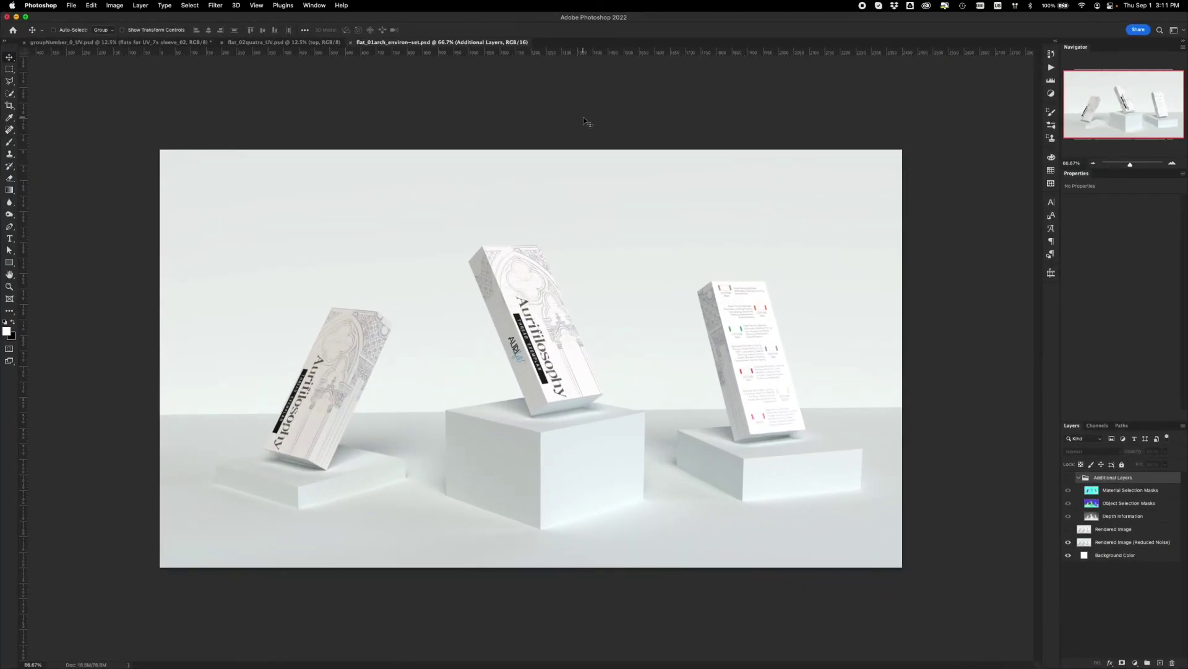
alt+scroll(743, 193, up, 3)
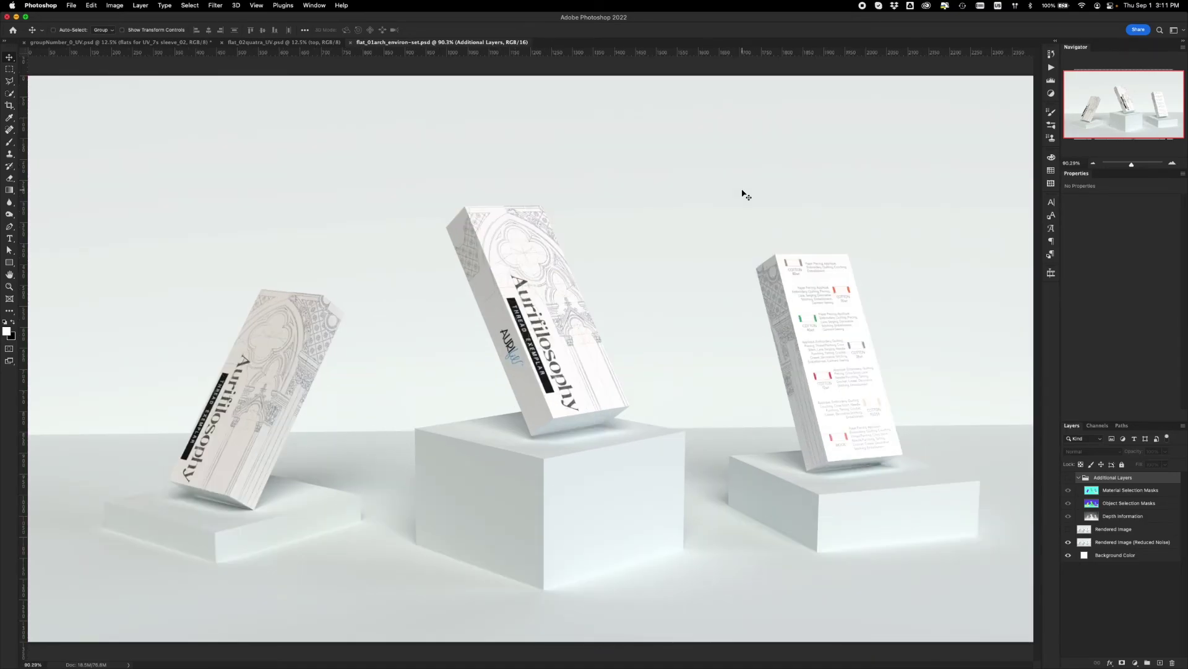
Step: Show the Rendered Image layer and compare it with the Reduced Noise and Background Color layers by toggling their visibility
click(1068, 529)
click(1112, 530)
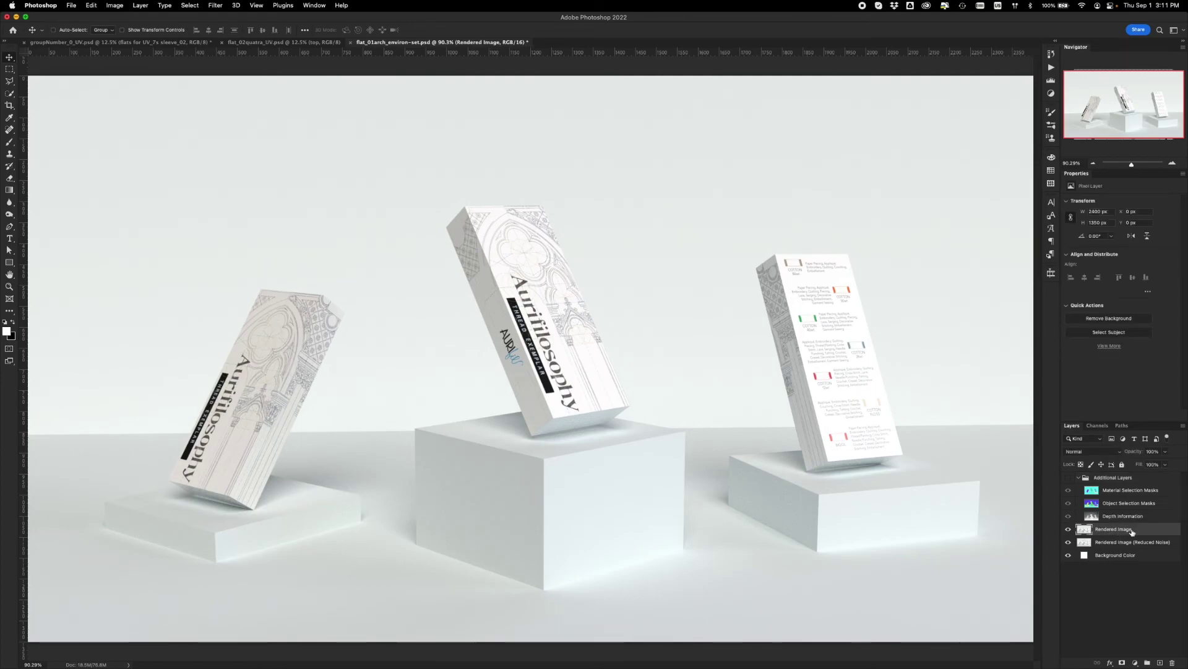
click(1068, 528)
click(1068, 541)
click(1067, 529)
click(1067, 528)
click(1068, 542)
click(1115, 555)
click(1068, 554)
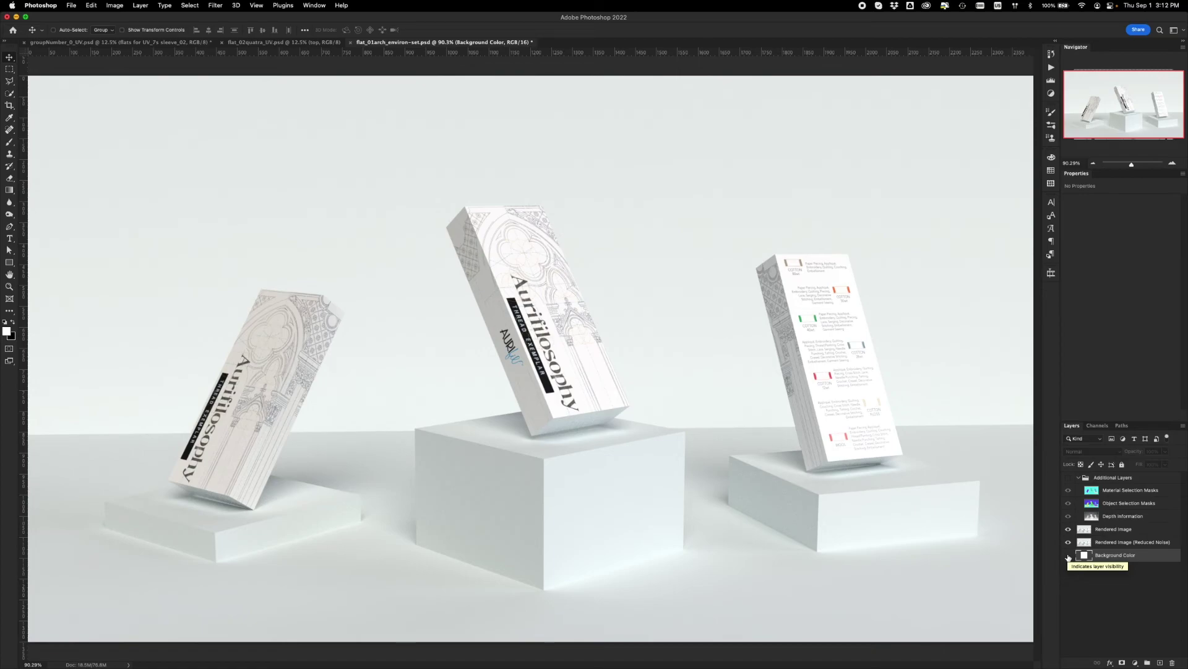
click(1068, 556)
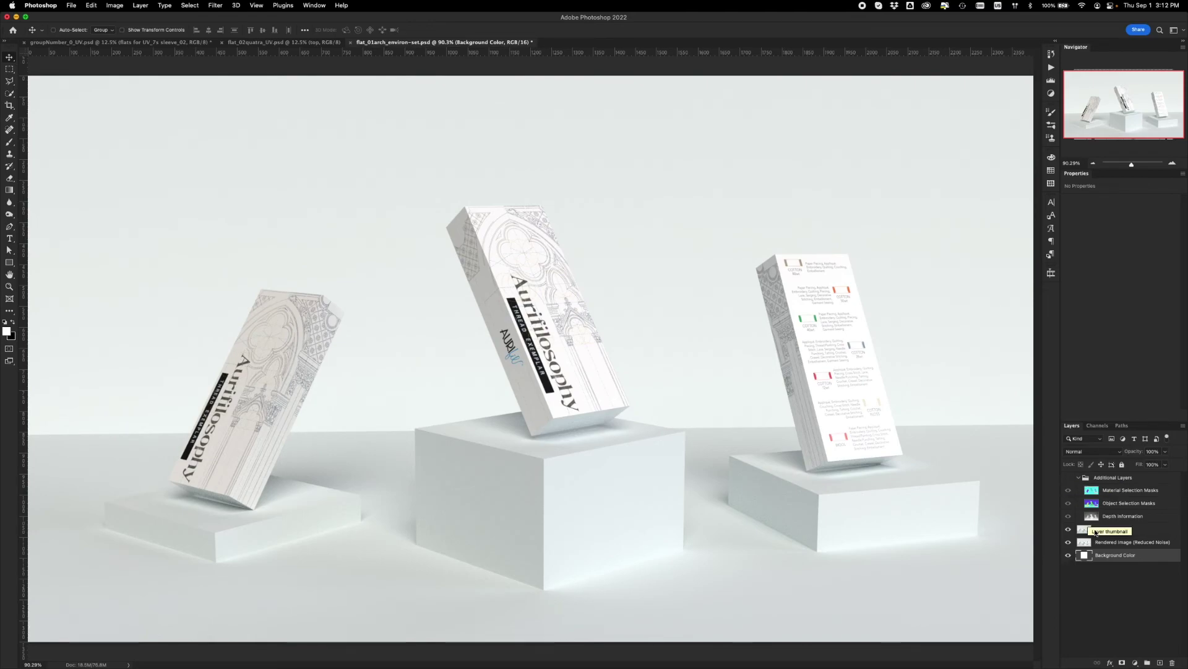
Step: Try Soft Light on the Rendered Image layer, switch its blend mode to Darker Color, and hide the layer
click(1152, 530)
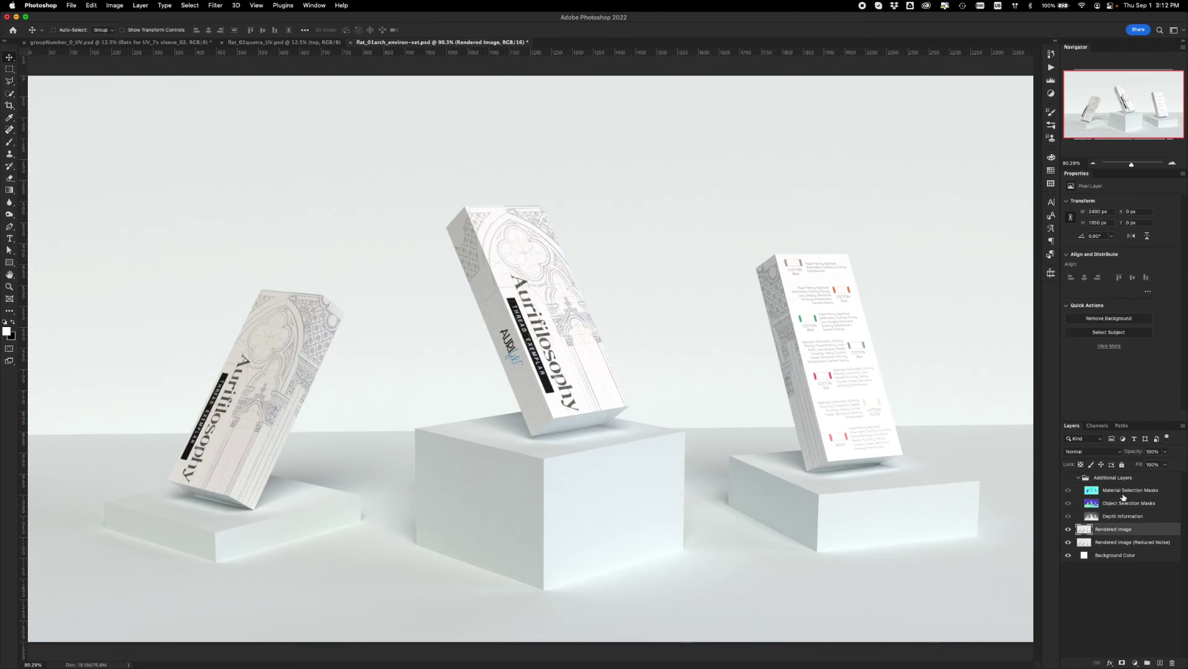
click(1119, 453)
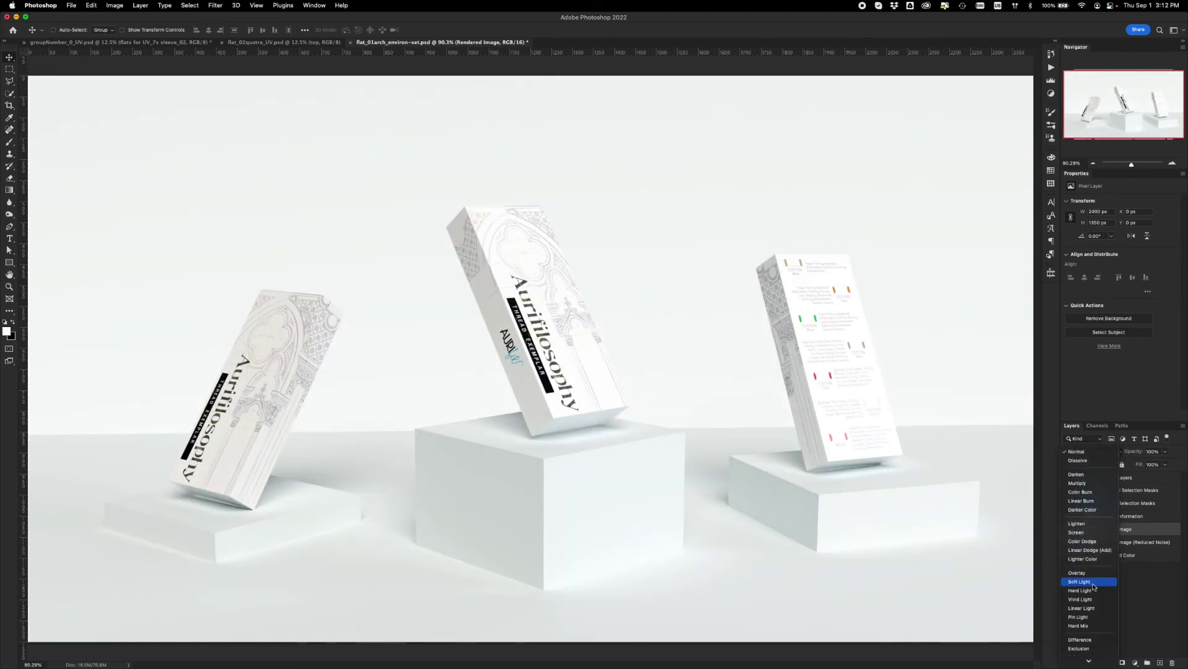
click(1090, 582)
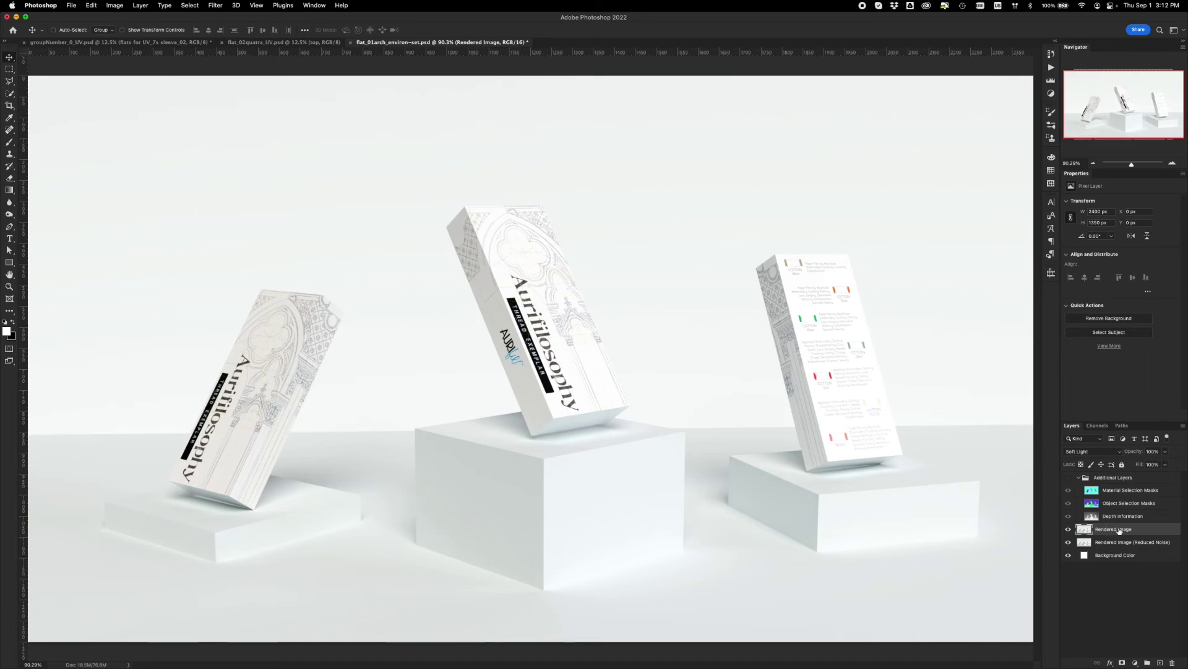
click(1120, 452)
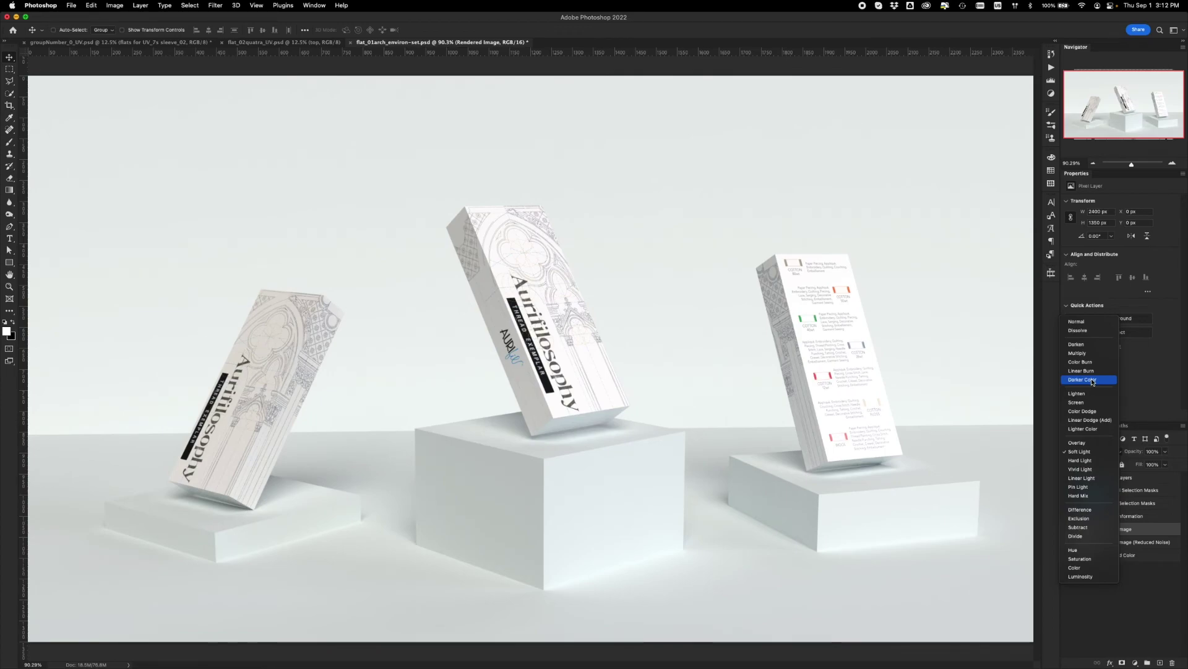
click(1092, 380)
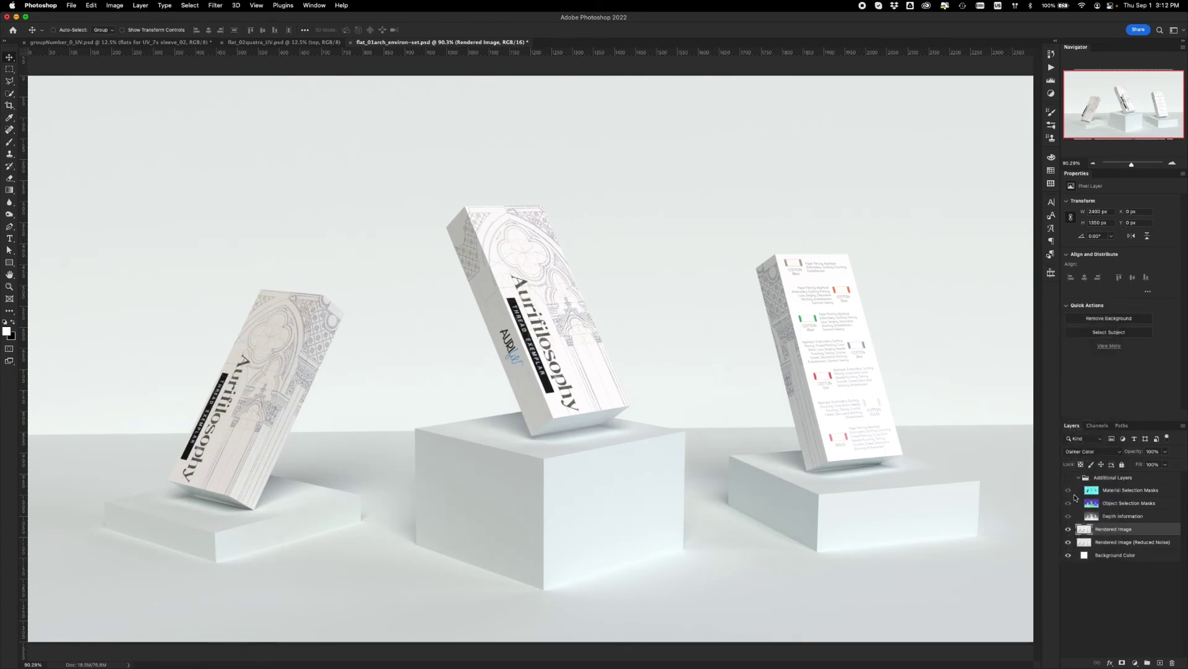
click(1068, 530)
click(1067, 530)
Step: Show the Additional Layers group and hide Material Selection Masks, leaving the Object Selection Masks layer selected and in view
click(1068, 480)
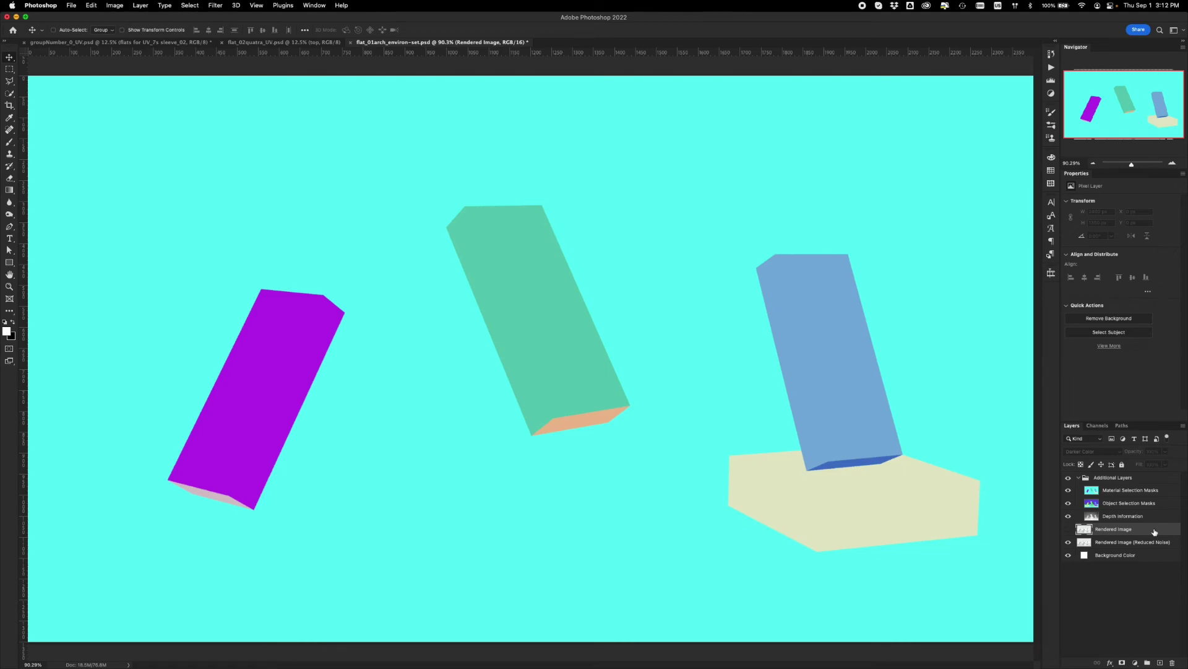
click(1126, 490)
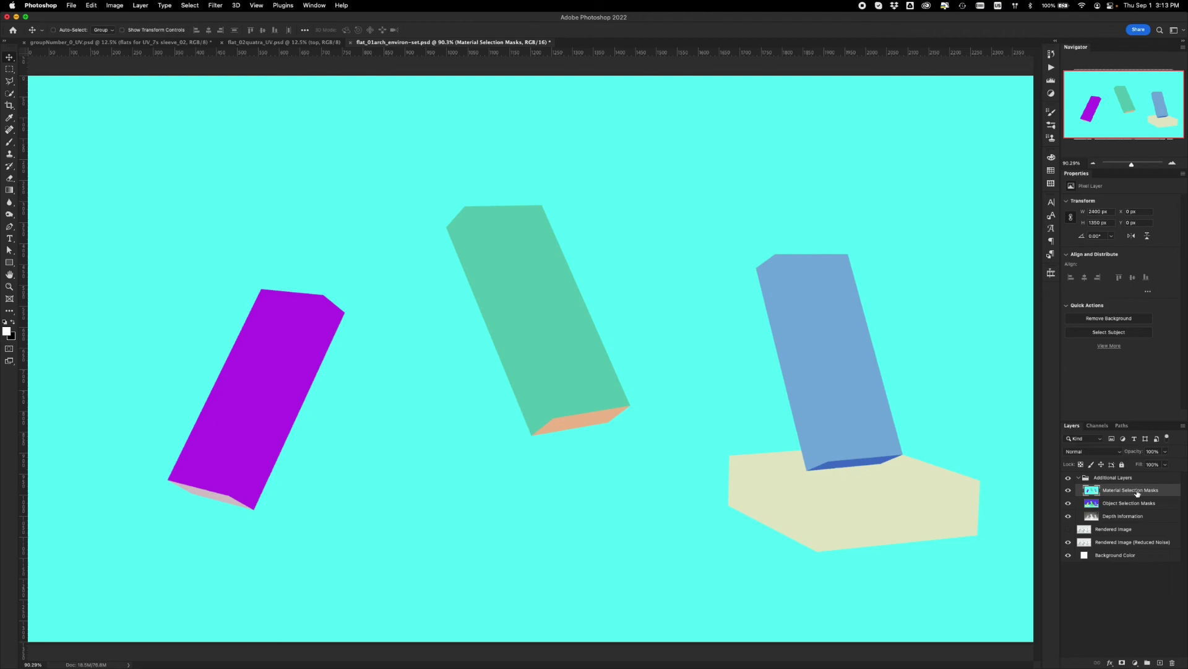
click(1120, 505)
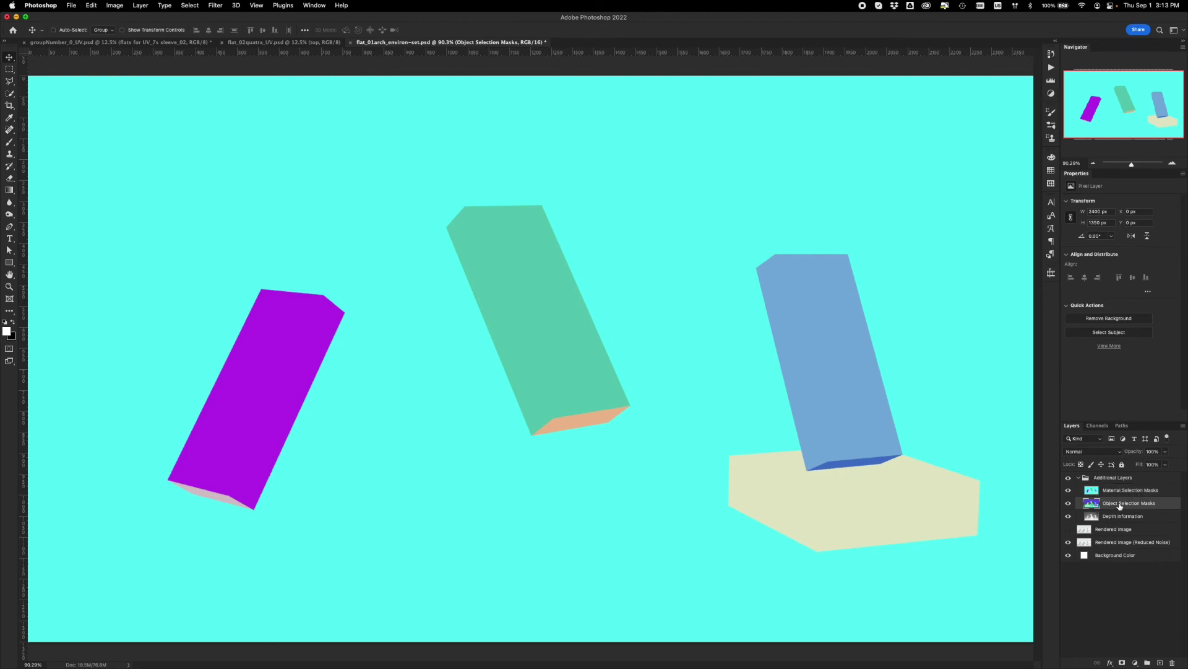
click(1068, 490)
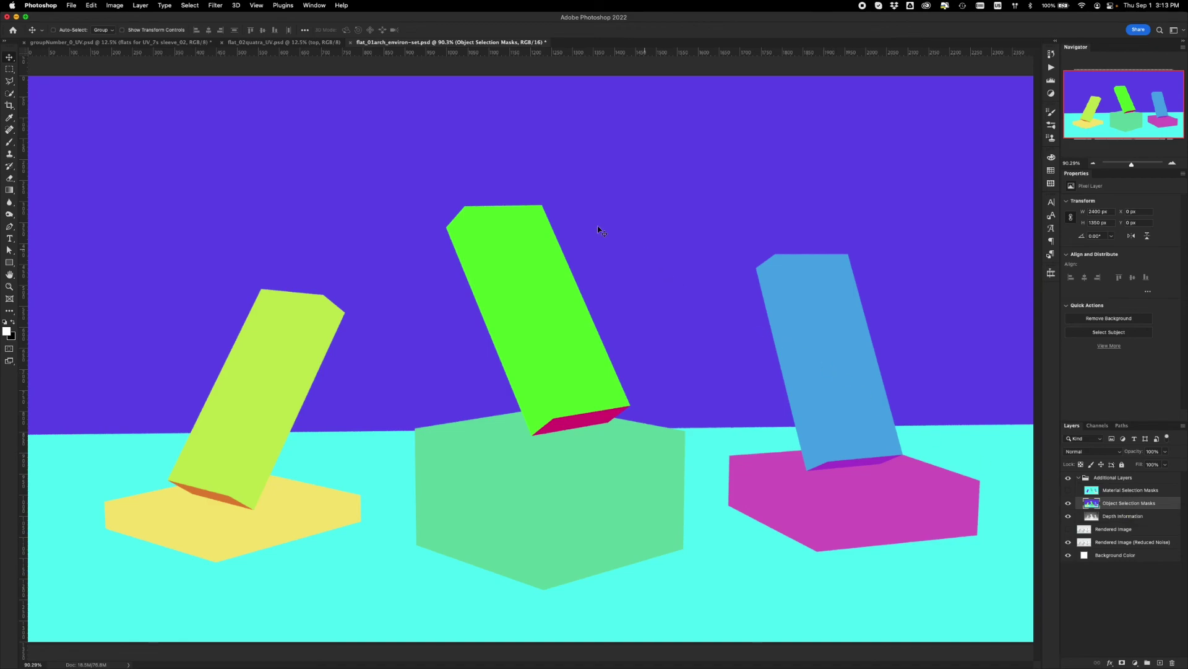
Step: Select the three tilted boxes from the object mask colours with the Quick Selection tool, and hide the Additional Layers group
key(w)
click(543, 321)
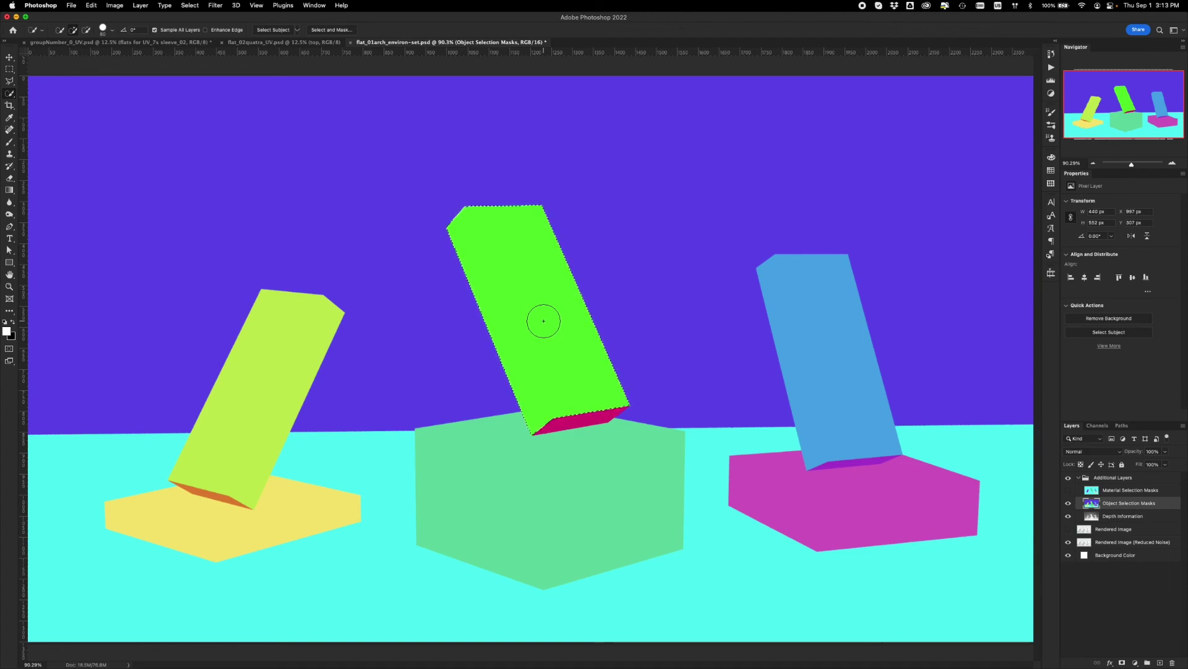
click(780, 491)
key(ctrl+d)
click(284, 333)
click(487, 319)
click(820, 347)
click(1068, 477)
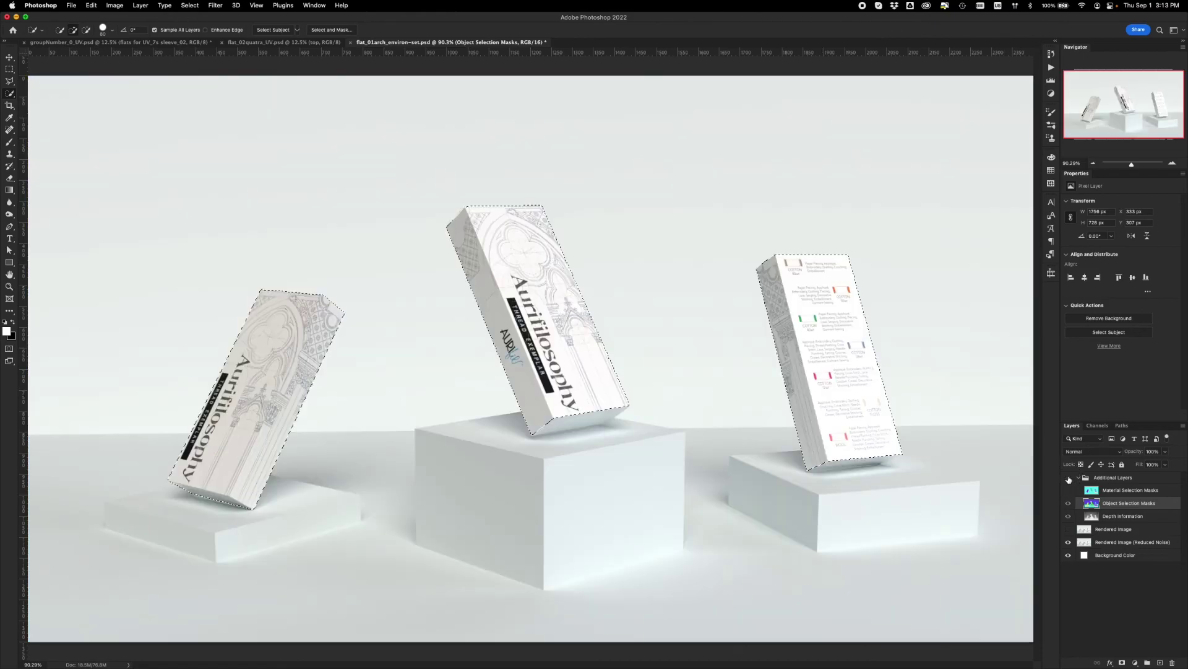
Step: Add a colorized Hue/Saturation adjustment above Rendered Image (Reduced Noise), masked to the boxes, with the hue at about 38
click(1116, 542)
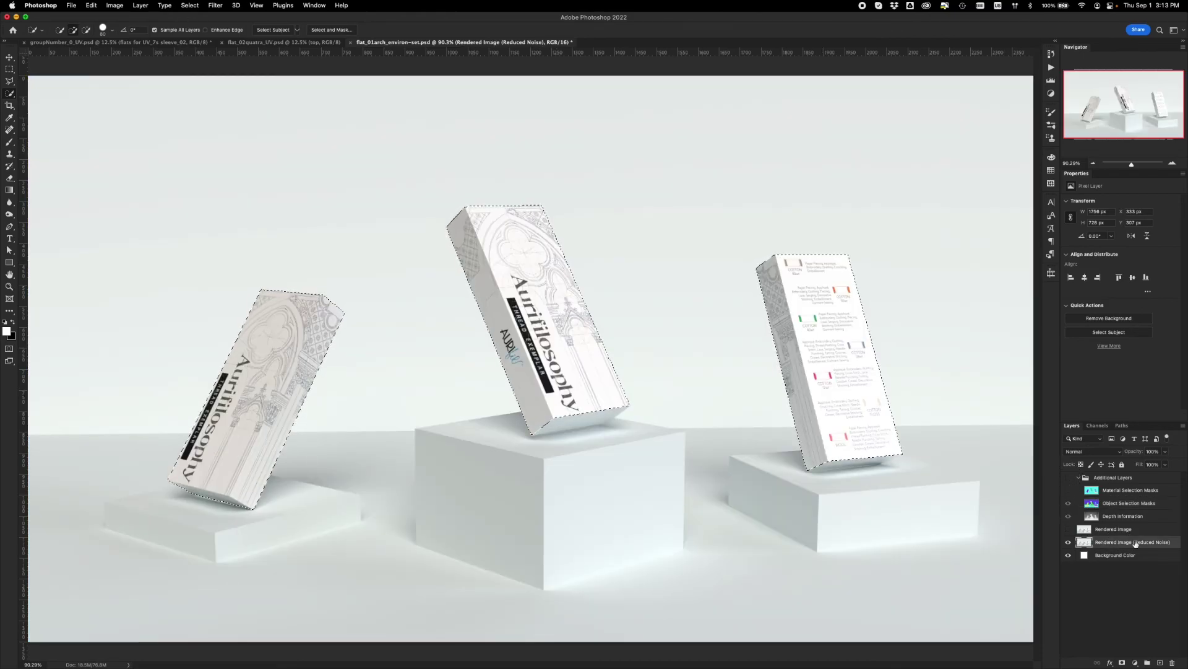
click(1052, 94)
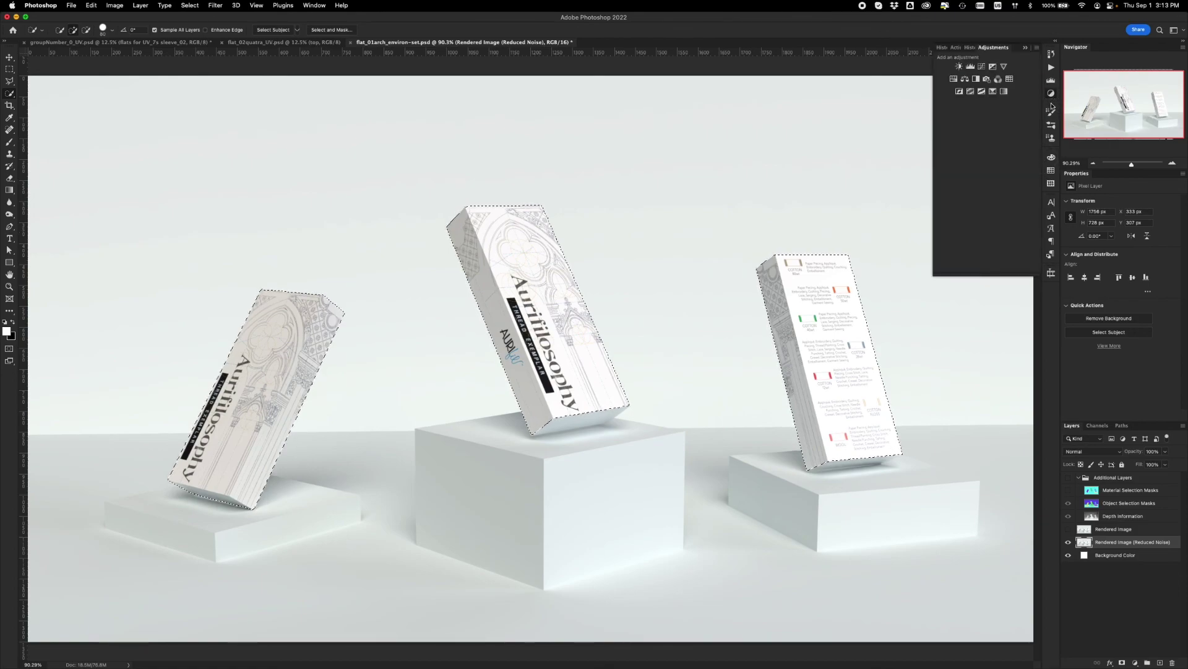
click(954, 79)
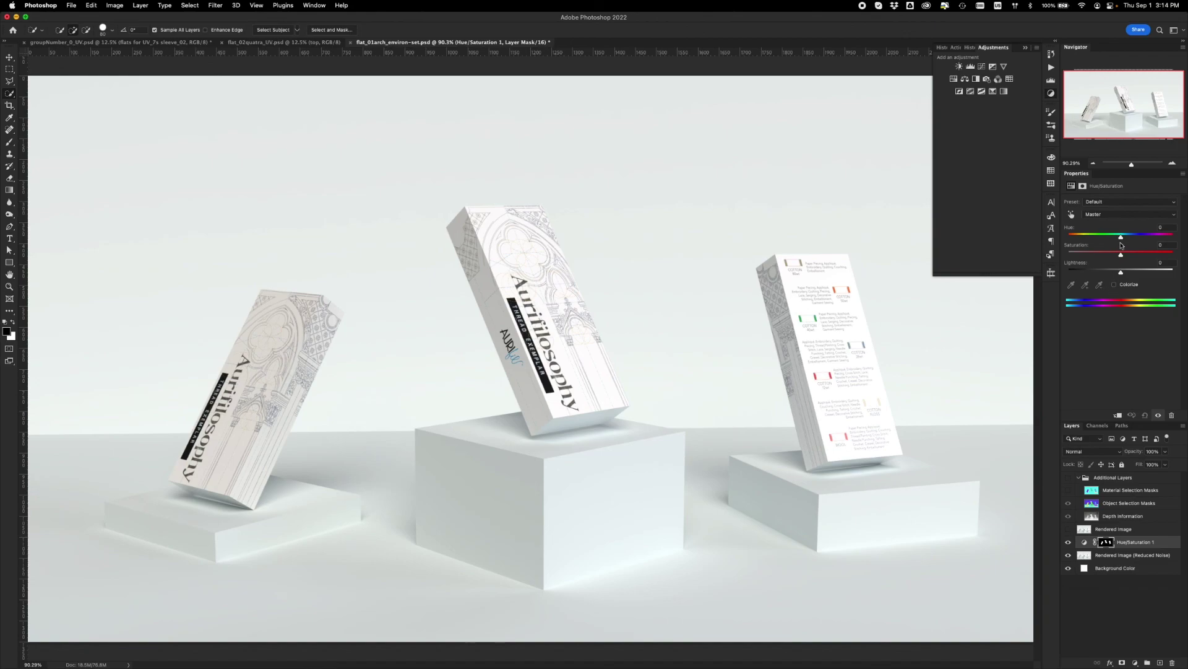
click(1115, 284)
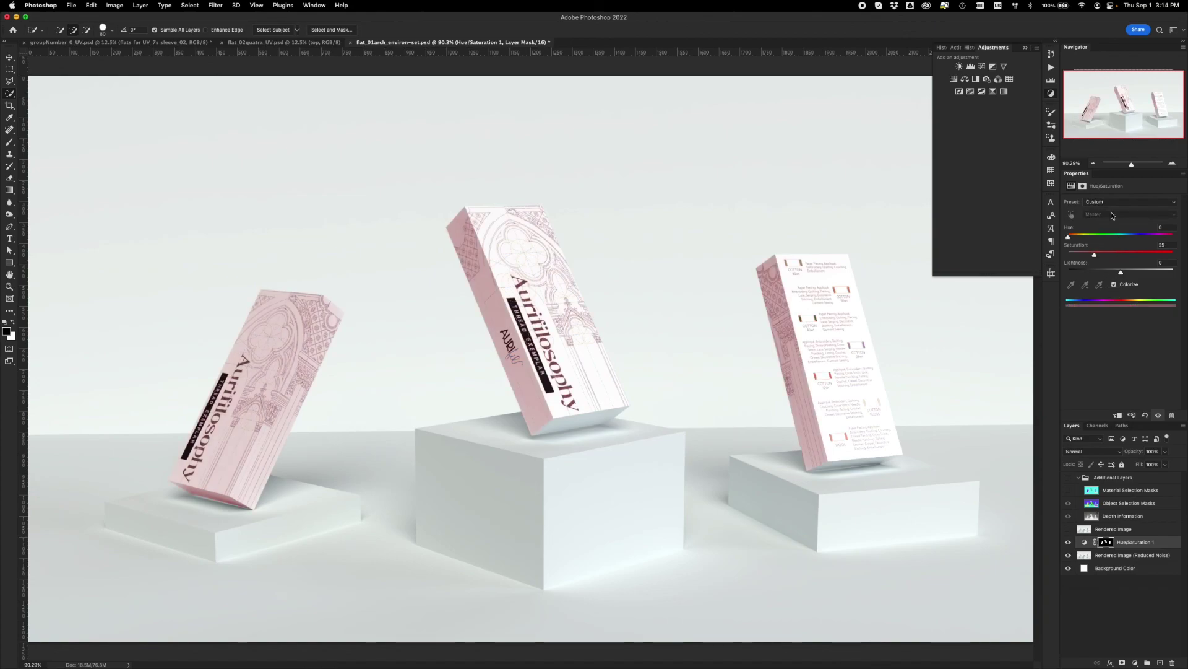
drag(1068, 240, 1077, 238)
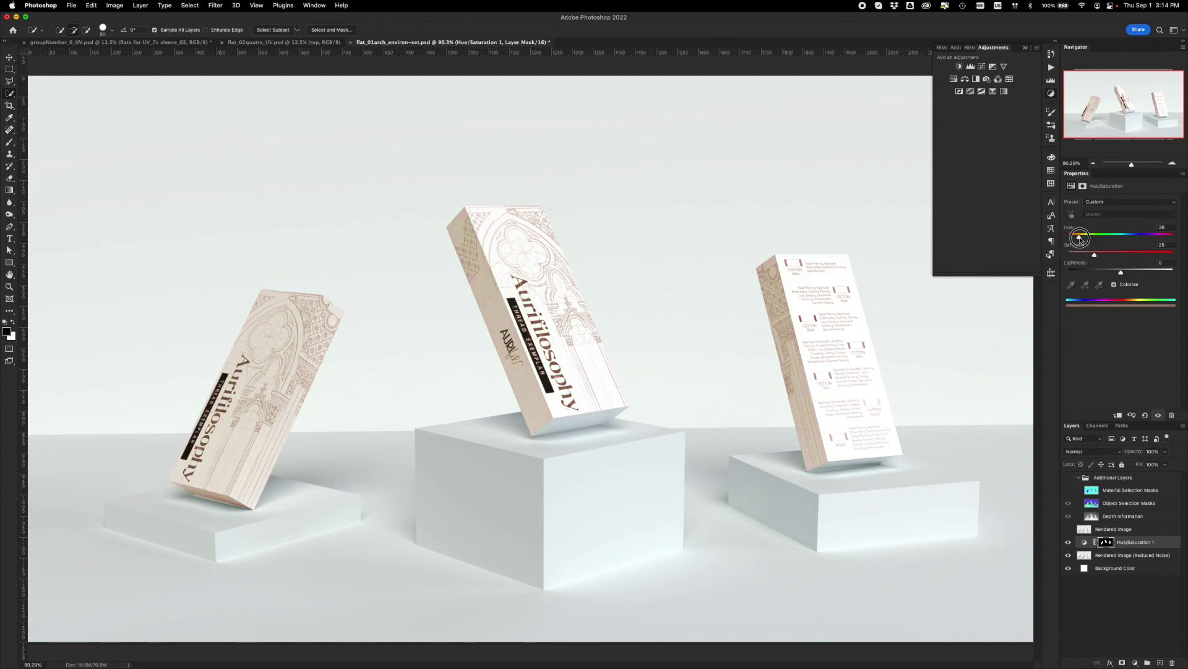
drag(1077, 238, 1122, 274)
Step: Check the Background Color layer's effect on the image by toggling its visibility off and on
click(1068, 568)
click(1068, 568)
key(super+shift+5)
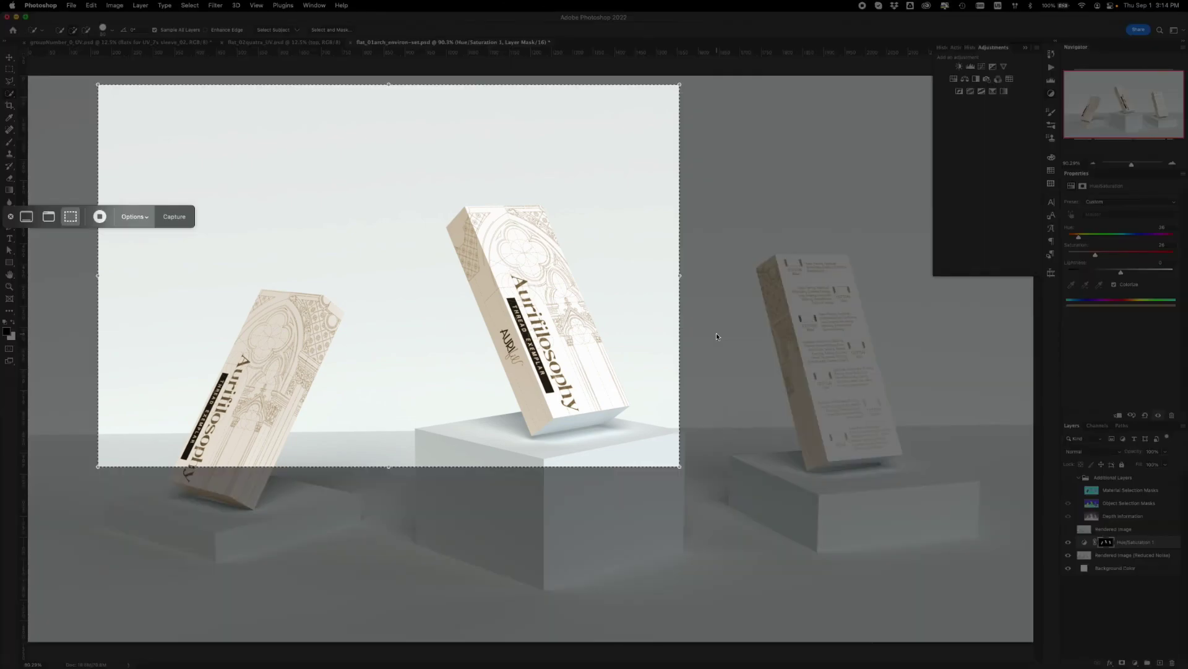